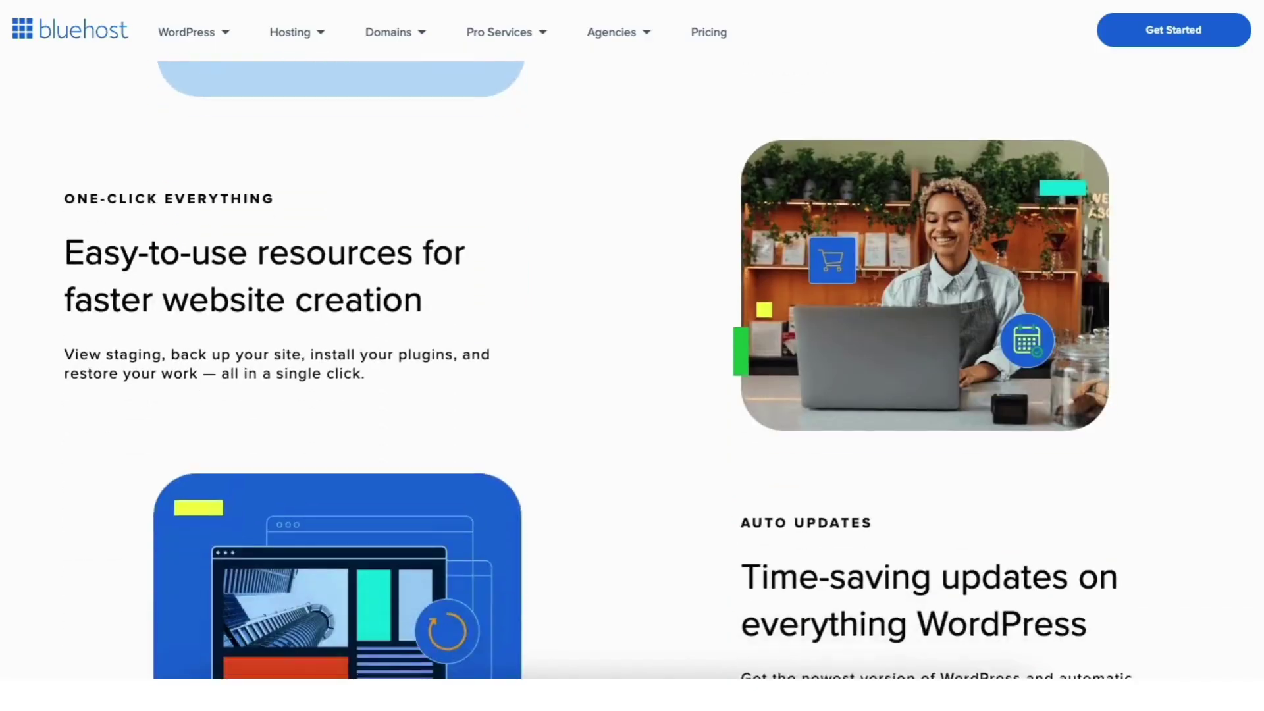
pyautogui.scroll(-4, 632, 356)
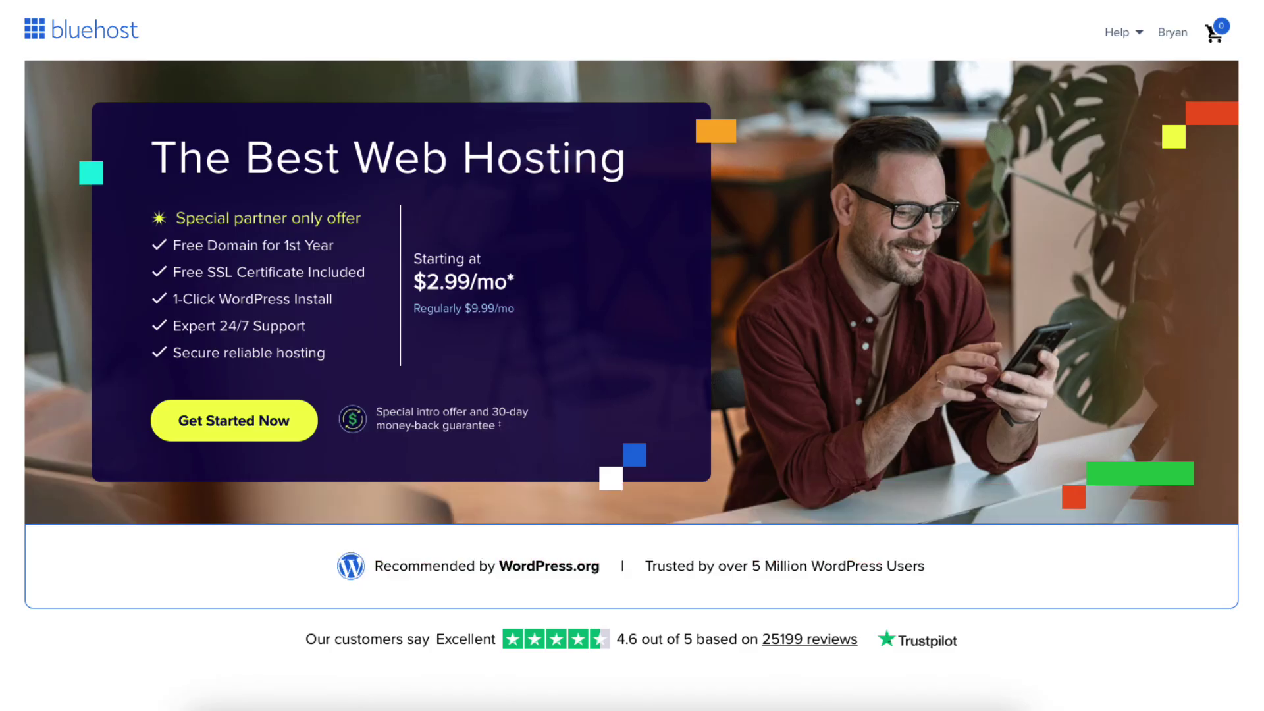
pyautogui.scroll(-10, 631, 356)
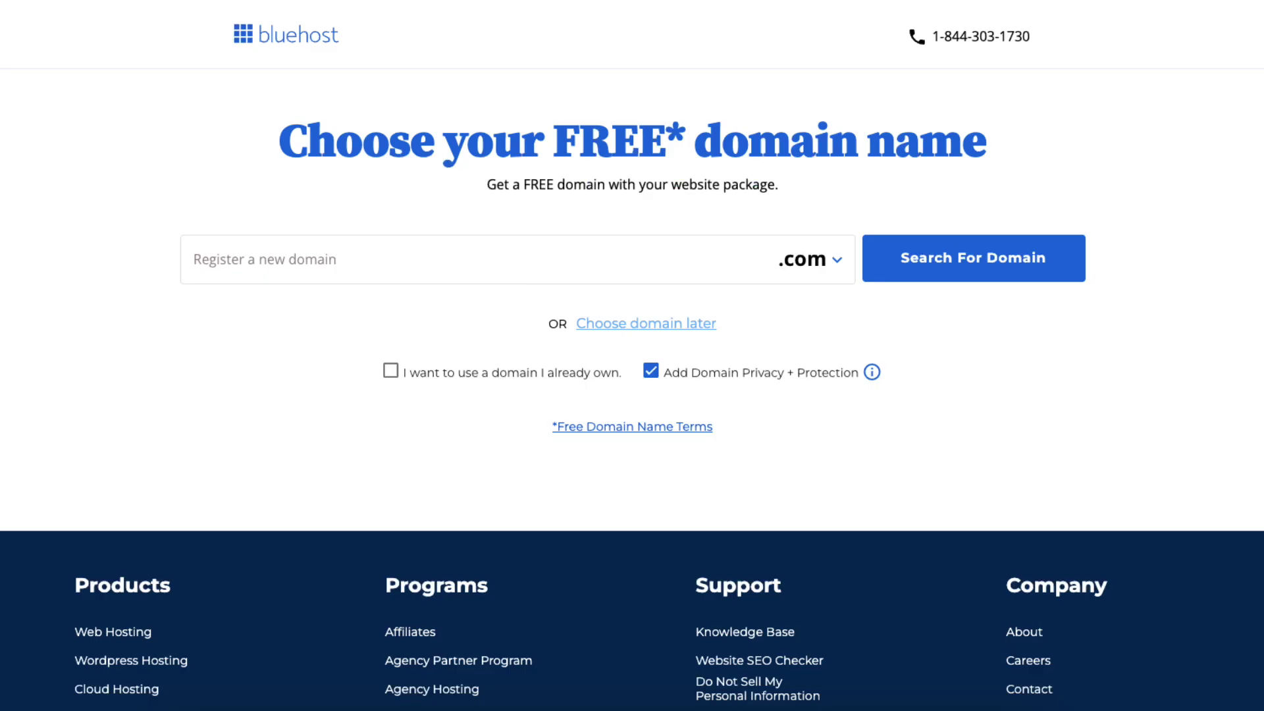
# - Check the available domain extensions and the option for an already owned domain, leaving new domain registration selected
pyautogui.click(279, 260)
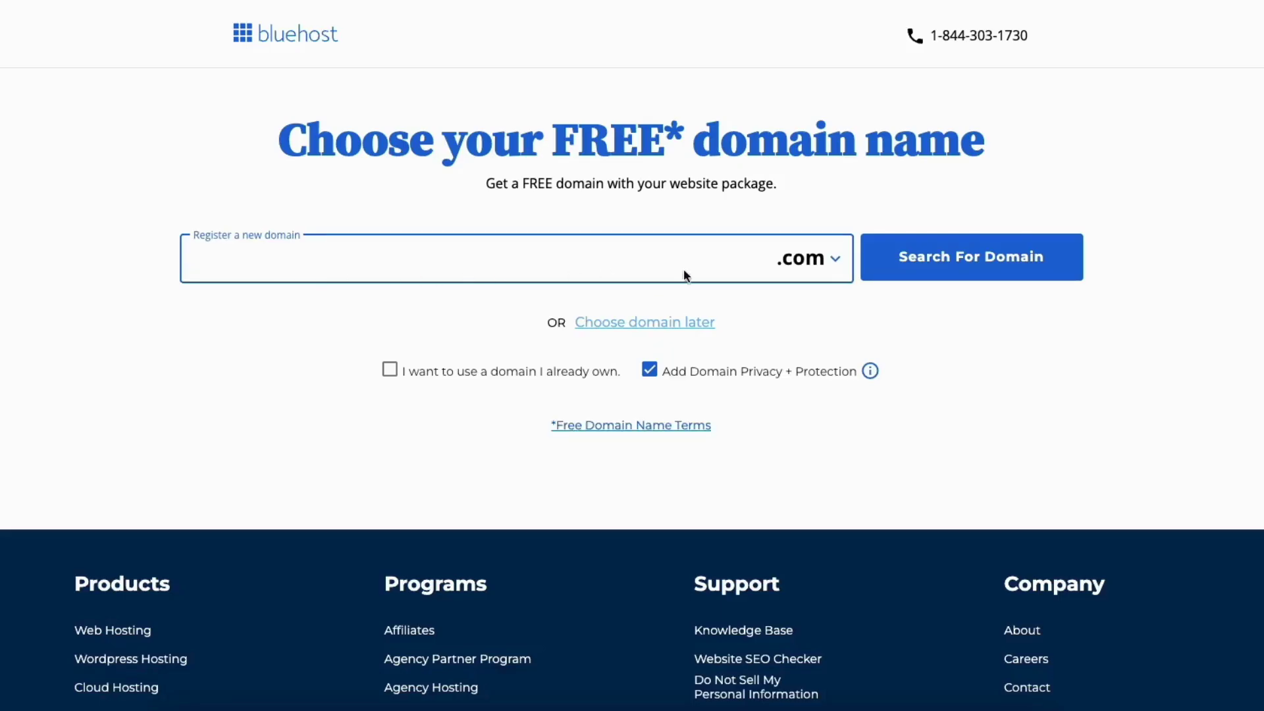
pyautogui.click(819, 261)
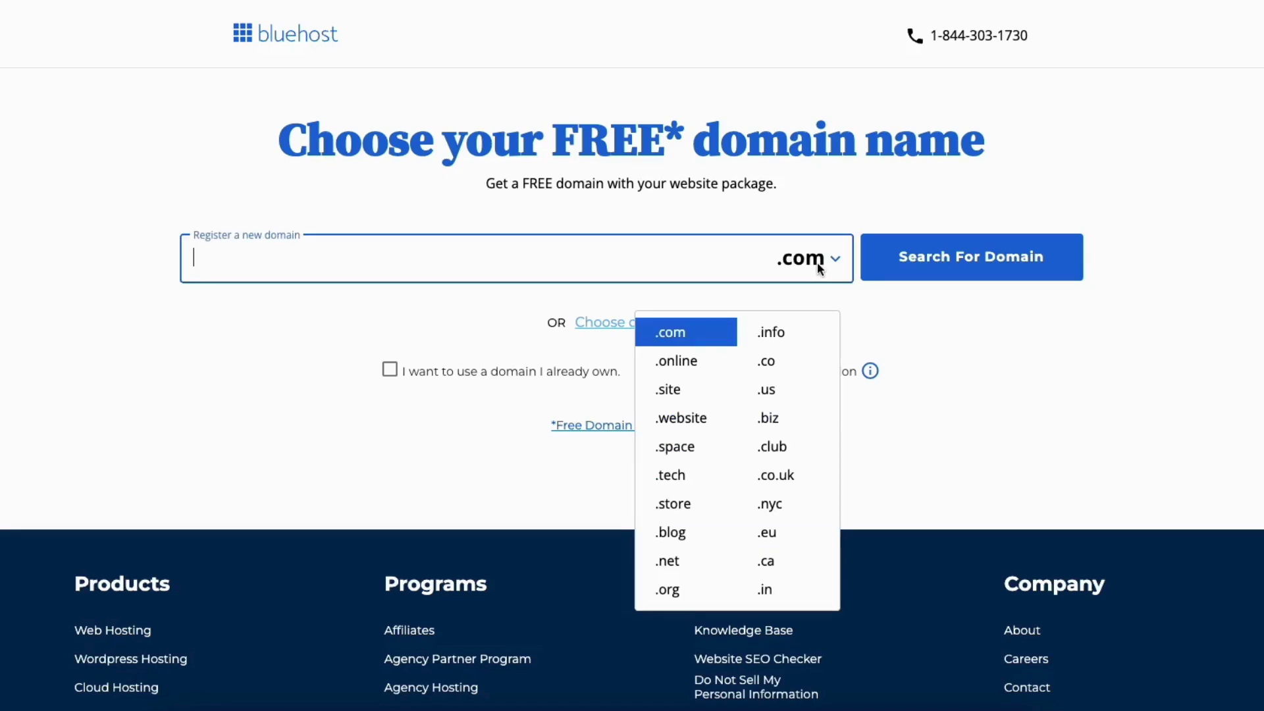
pyautogui.click(532, 316)
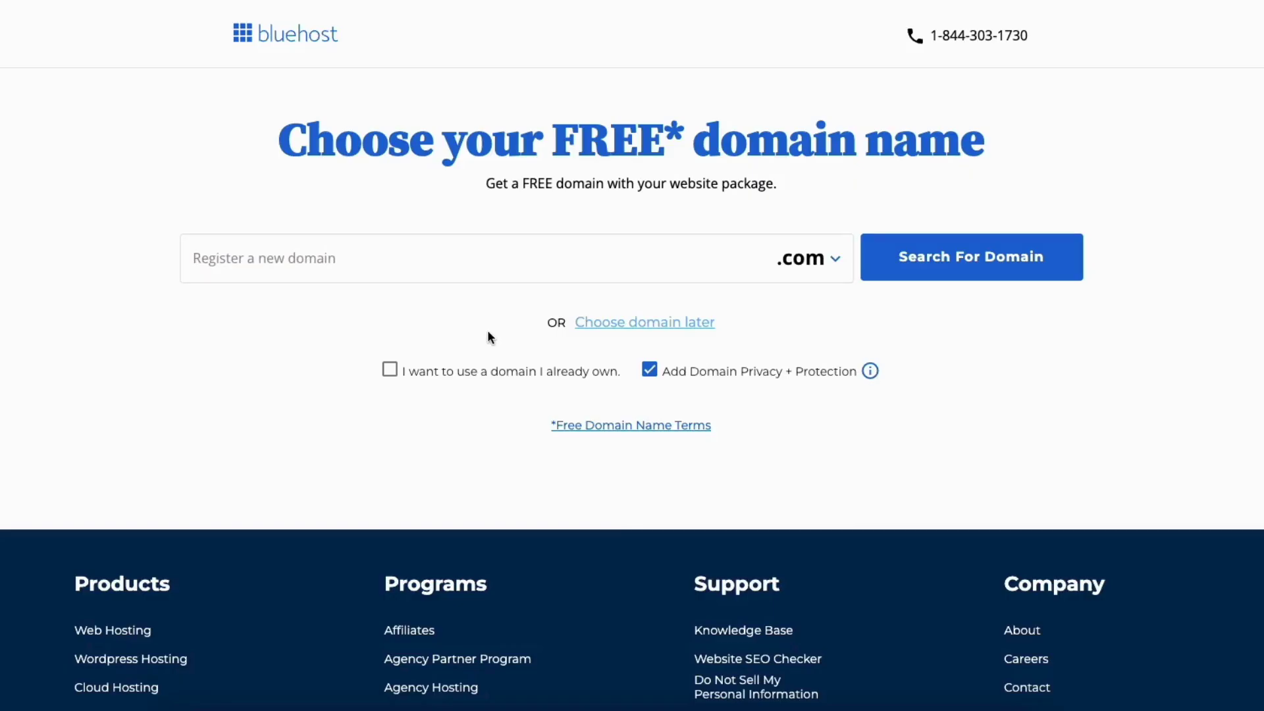
pyautogui.click(389, 370)
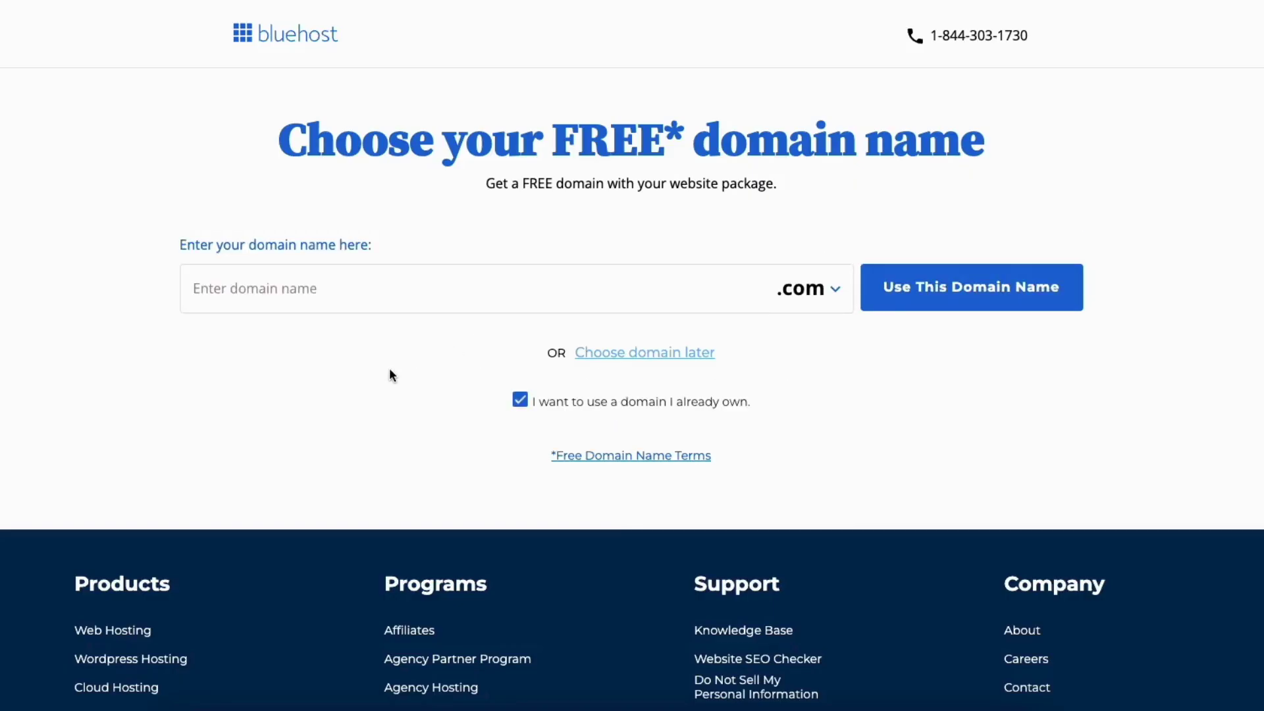
pyautogui.click(292, 287)
pyautogui.click(520, 400)
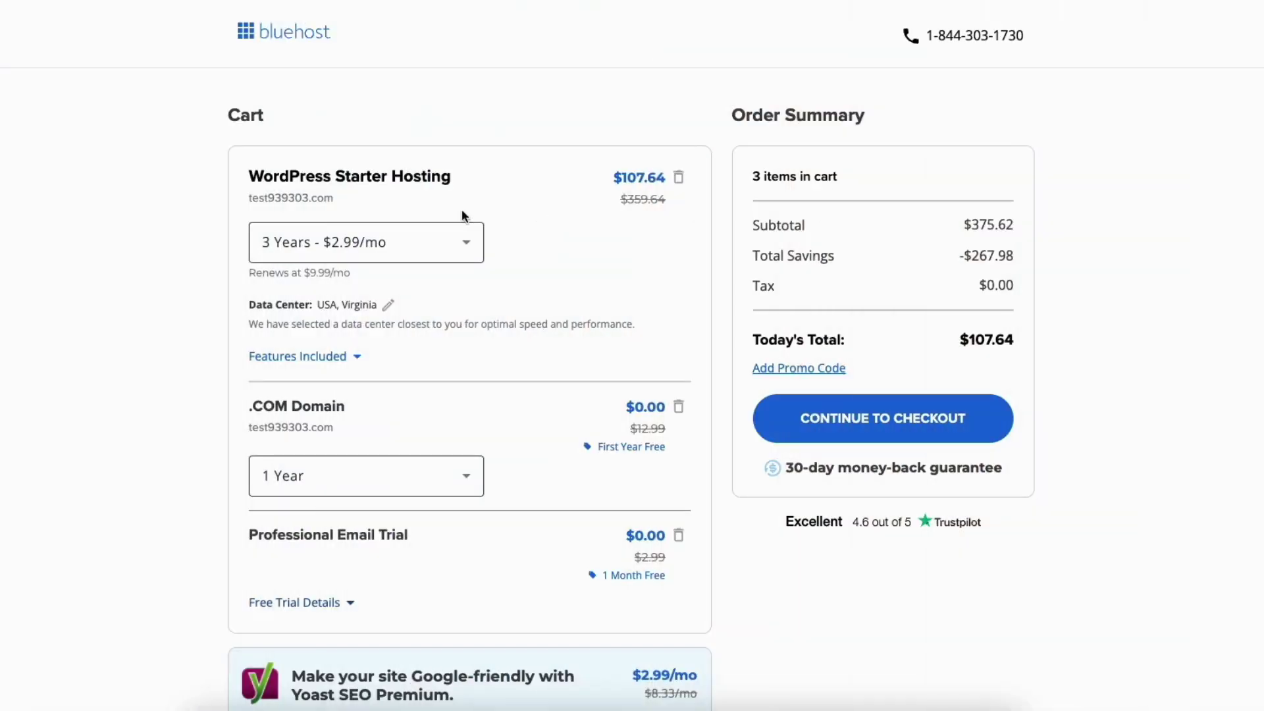
# - Review the WordPress Starter Hosting term options, keeping 3 Years, and choose USA, Virginia as the data center
pyautogui.click(421, 246)
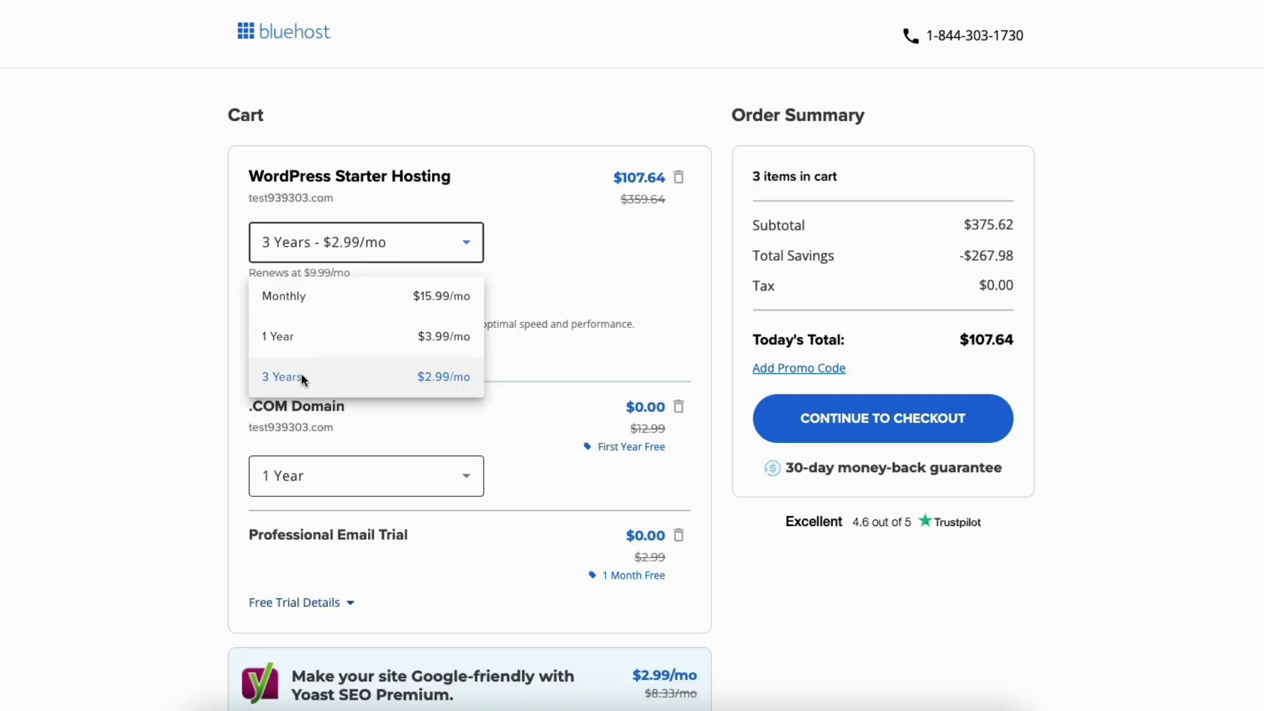
pyautogui.click(97, 410)
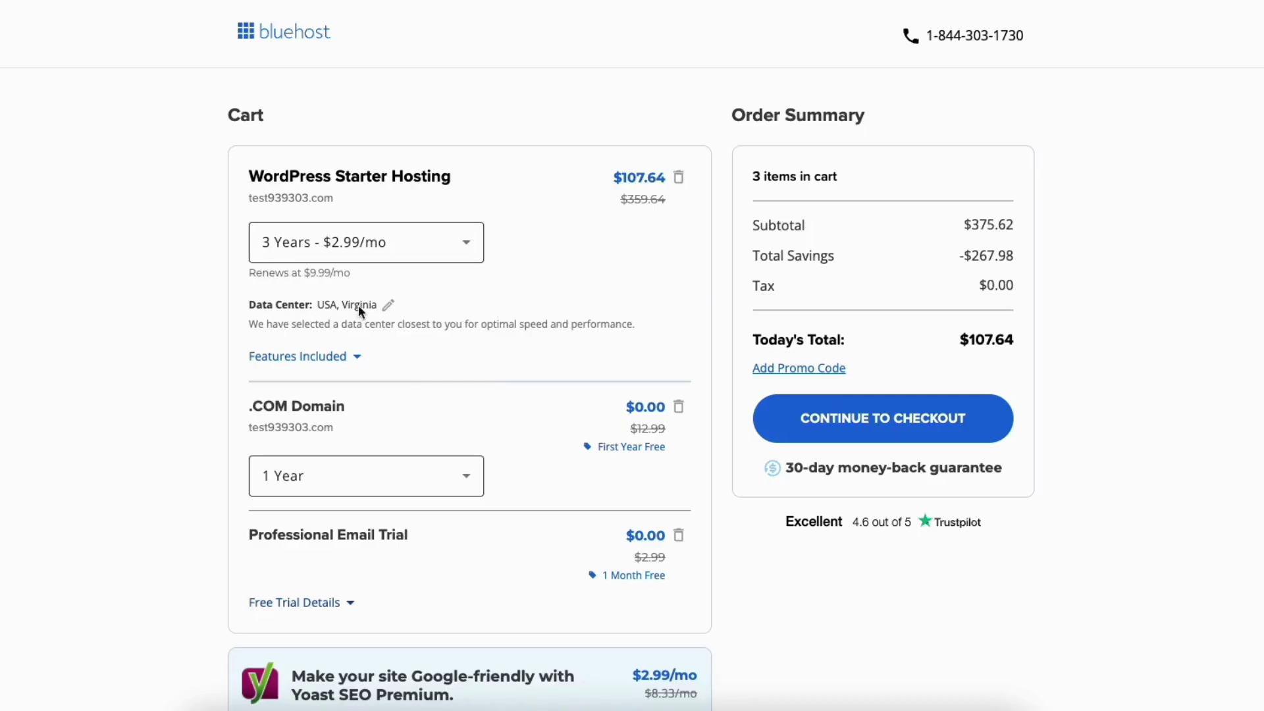
pyautogui.click(388, 306)
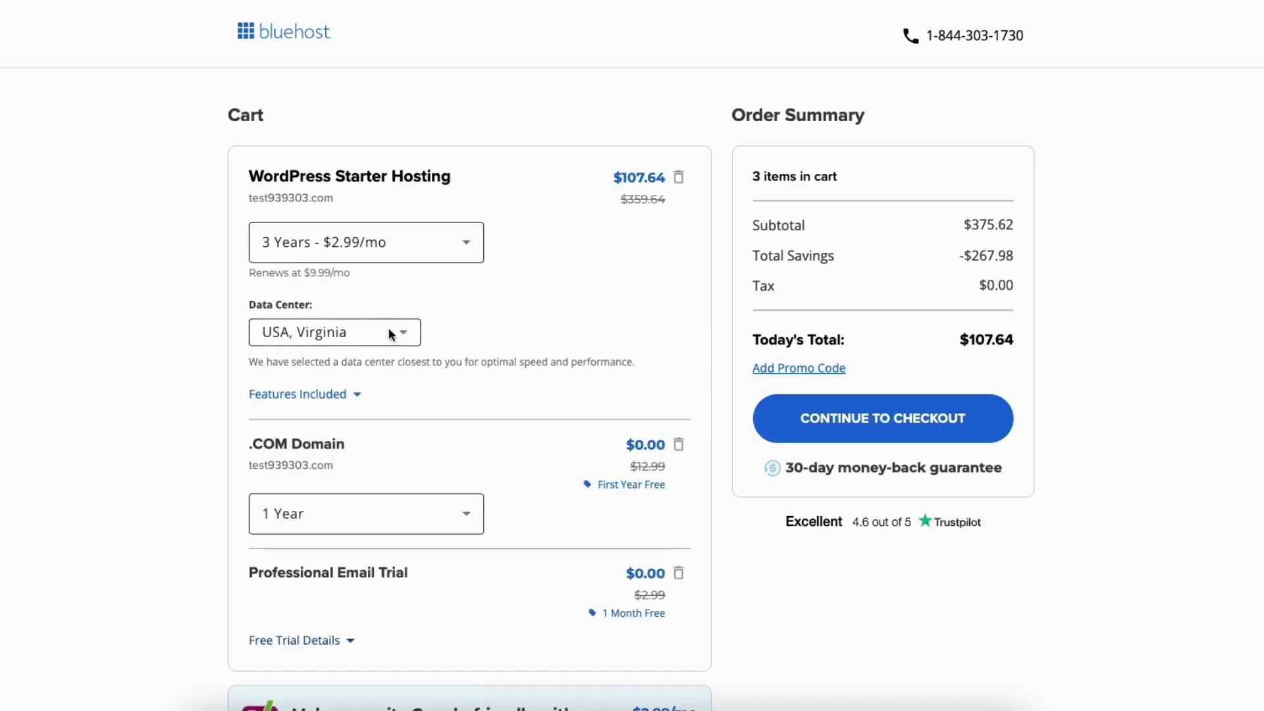
pyautogui.click(387, 330)
pyautogui.scroll(3, 416, 446)
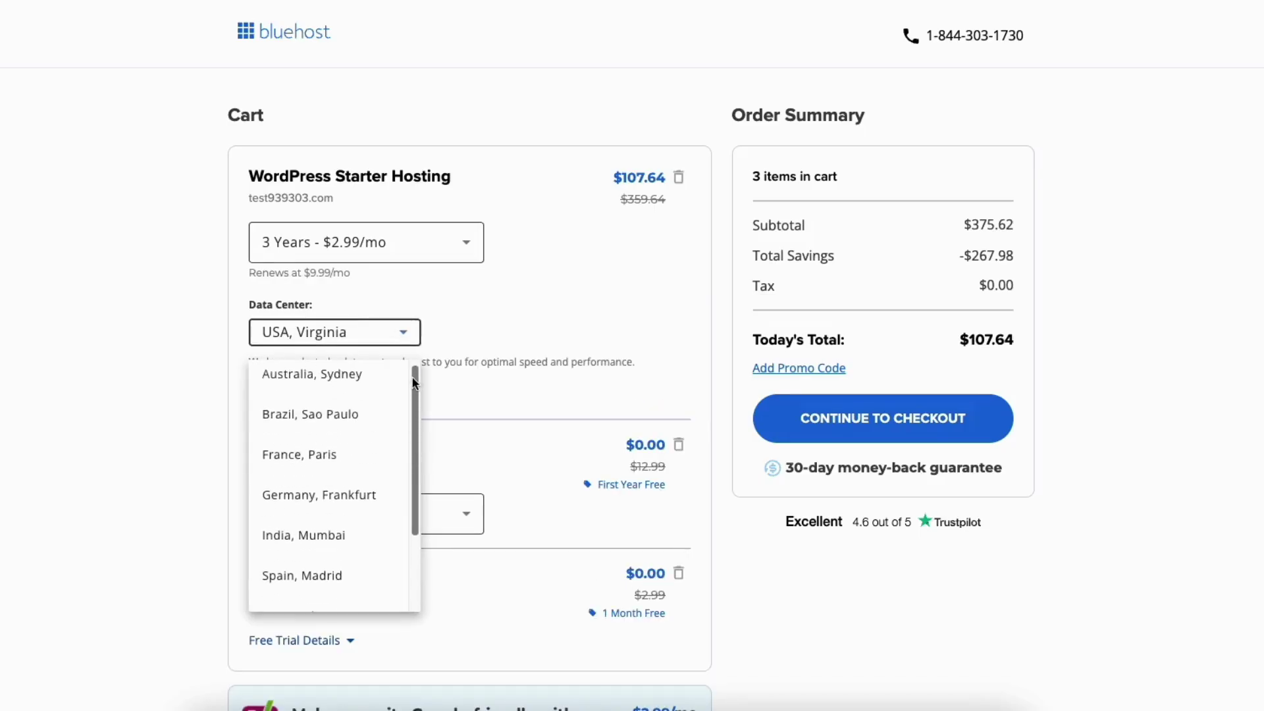
pyautogui.scroll(-2, 416, 448)
pyautogui.click(294, 591)
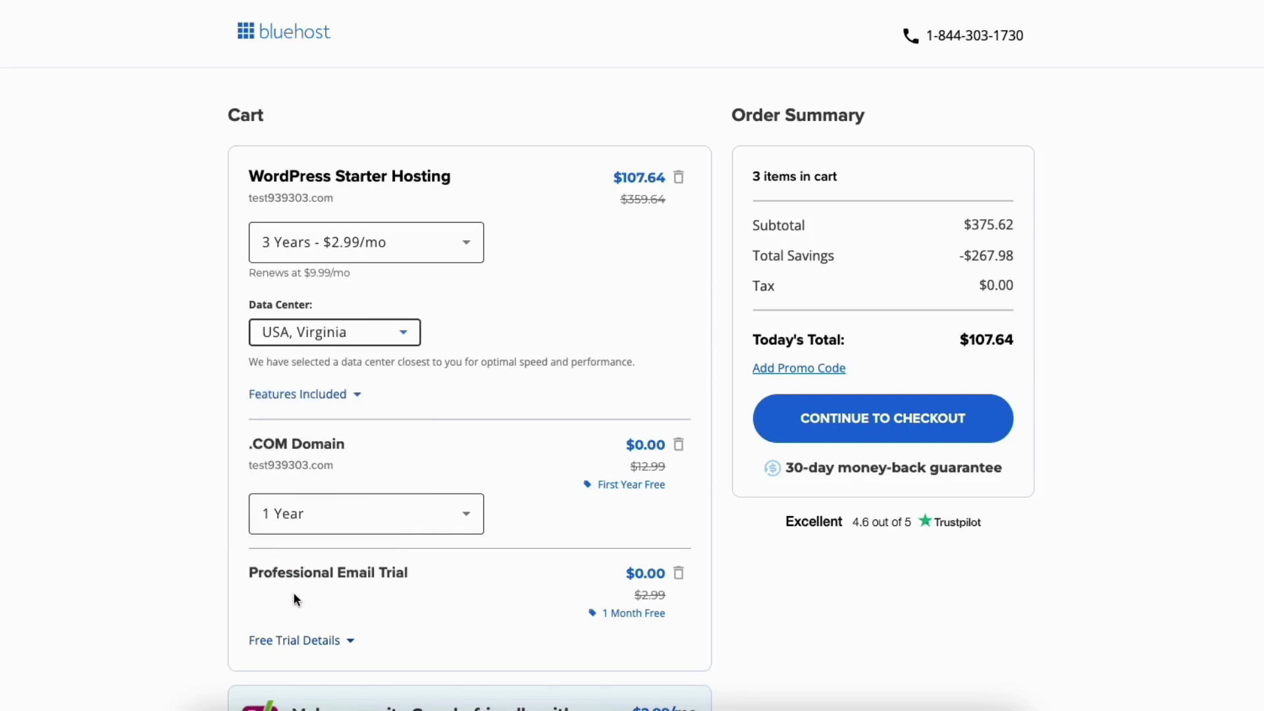
# - Continue from the cart to checkout without adding extras and look through the contact, account and billing form
pyautogui.scroll(-7, 467, 395)
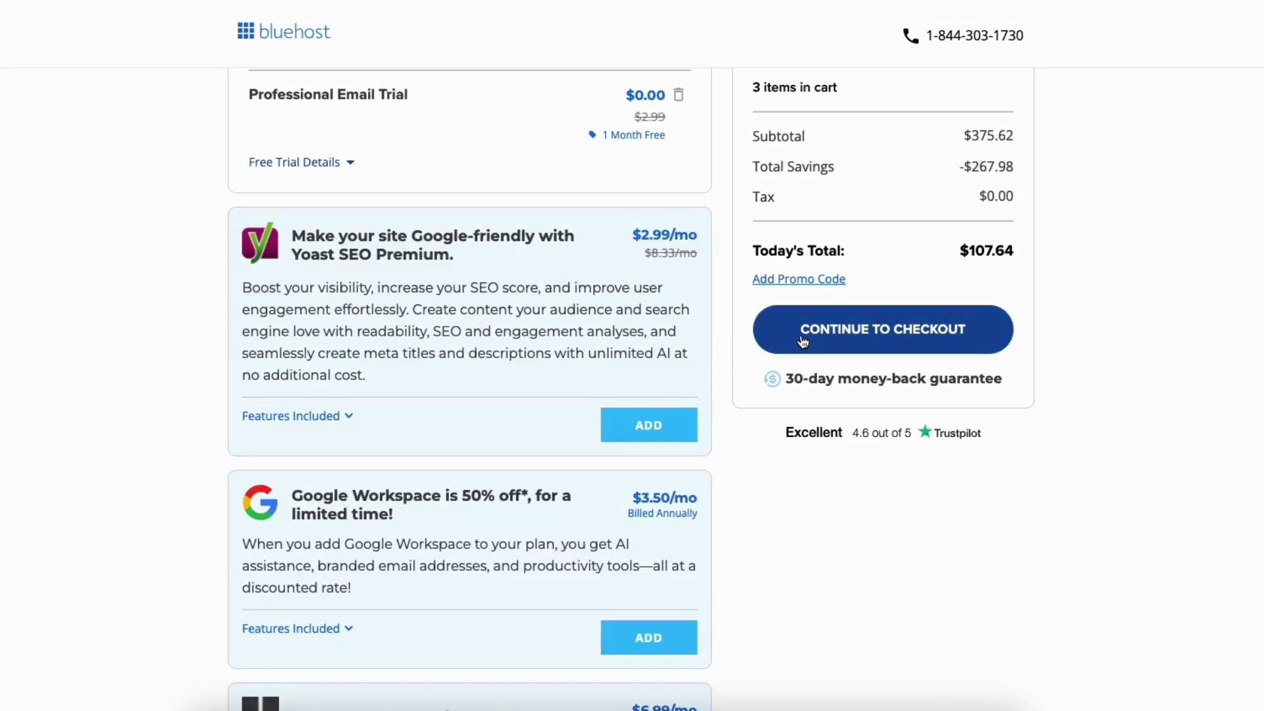
pyautogui.click(803, 341)
pyautogui.scroll(-7, 470, 382)
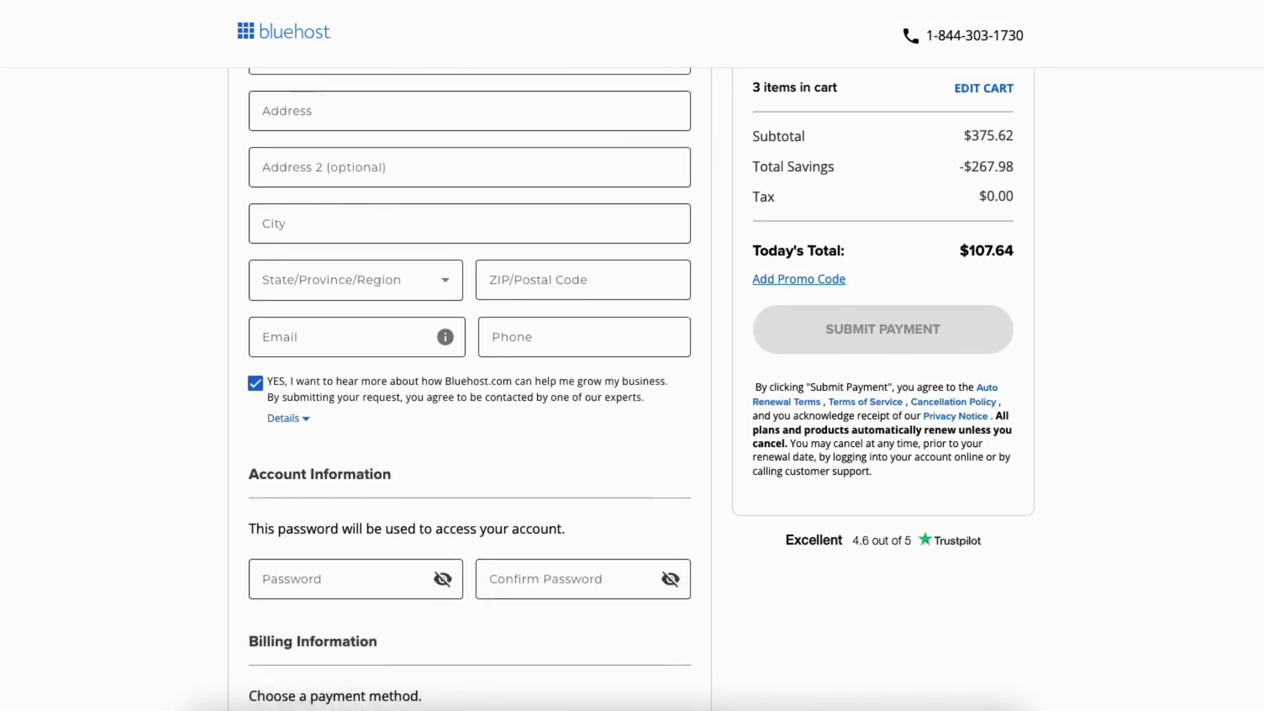
pyautogui.scroll(-3, 470, 389)
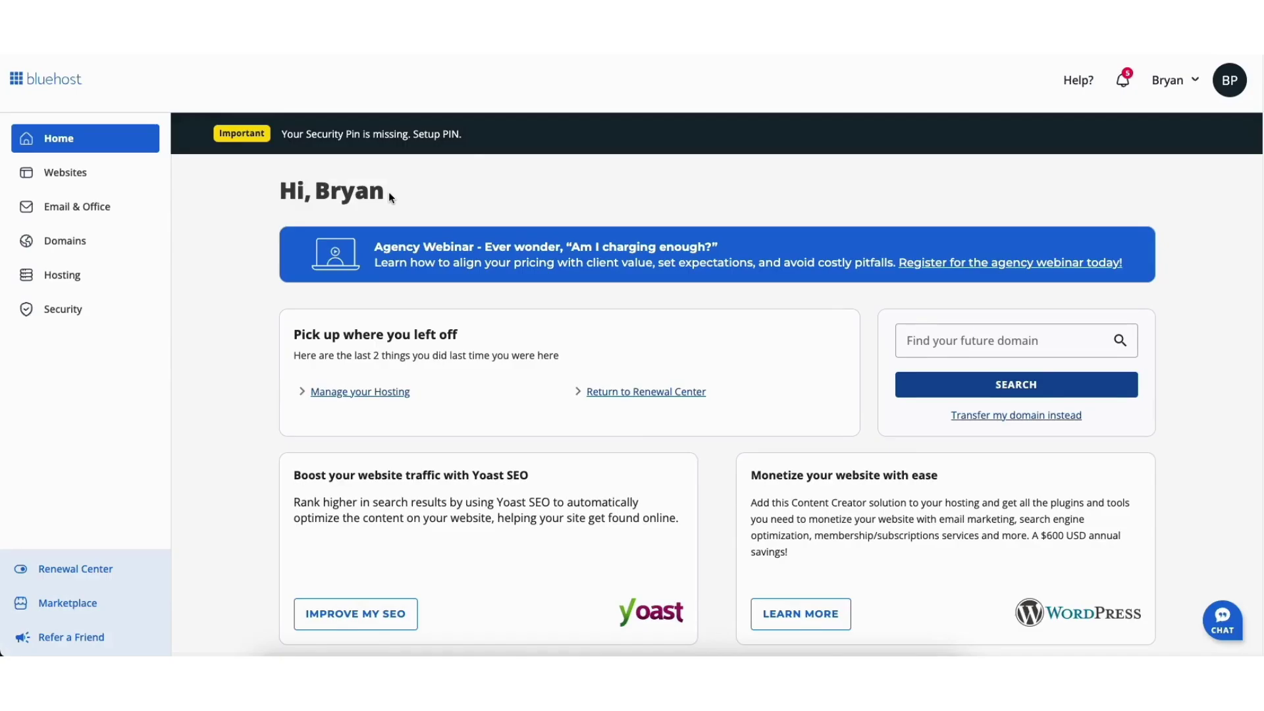
# - Go to the account's websites and open the first Wanderlust Adventures site for editing
pyautogui.click(65, 174)
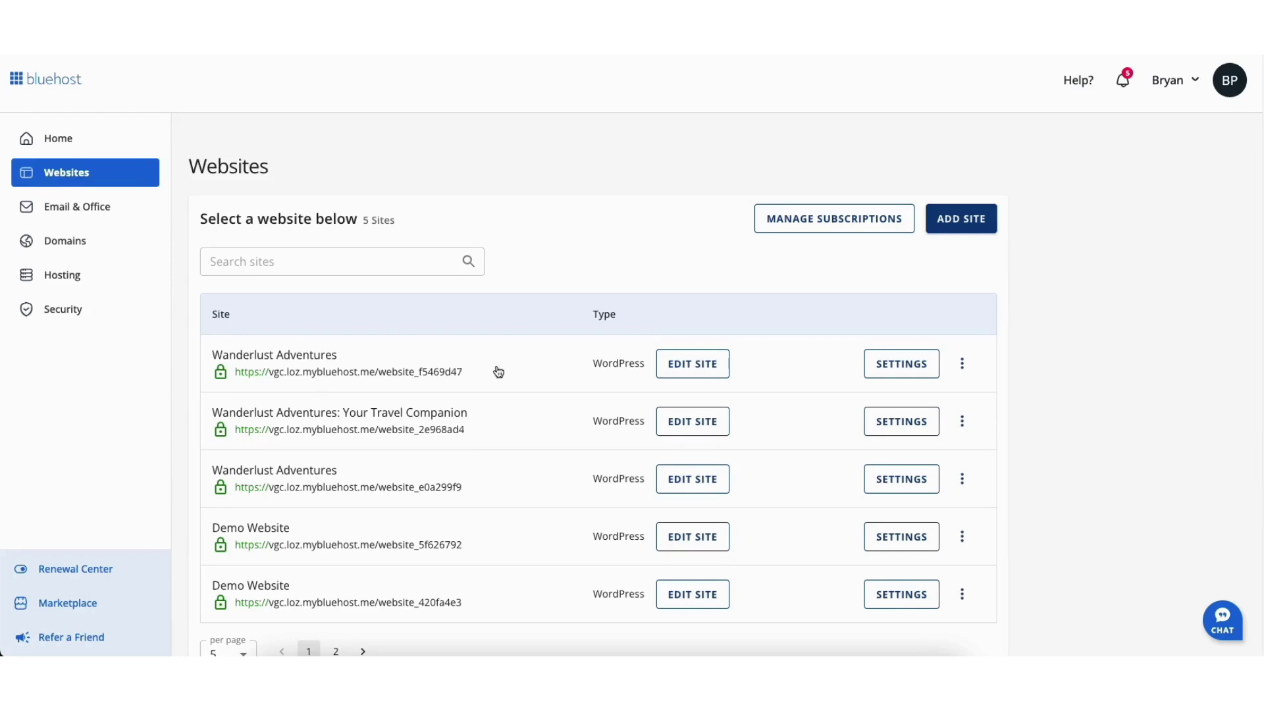
pyautogui.click(697, 367)
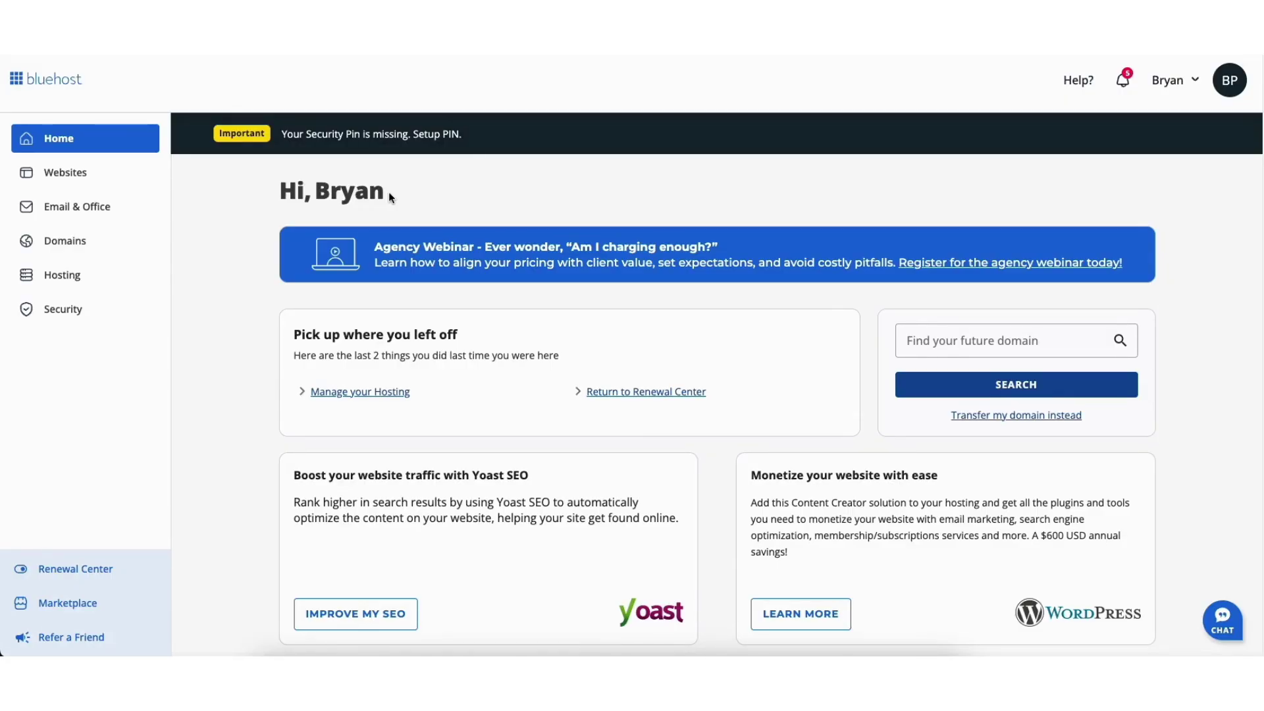
pyautogui.click(66, 173)
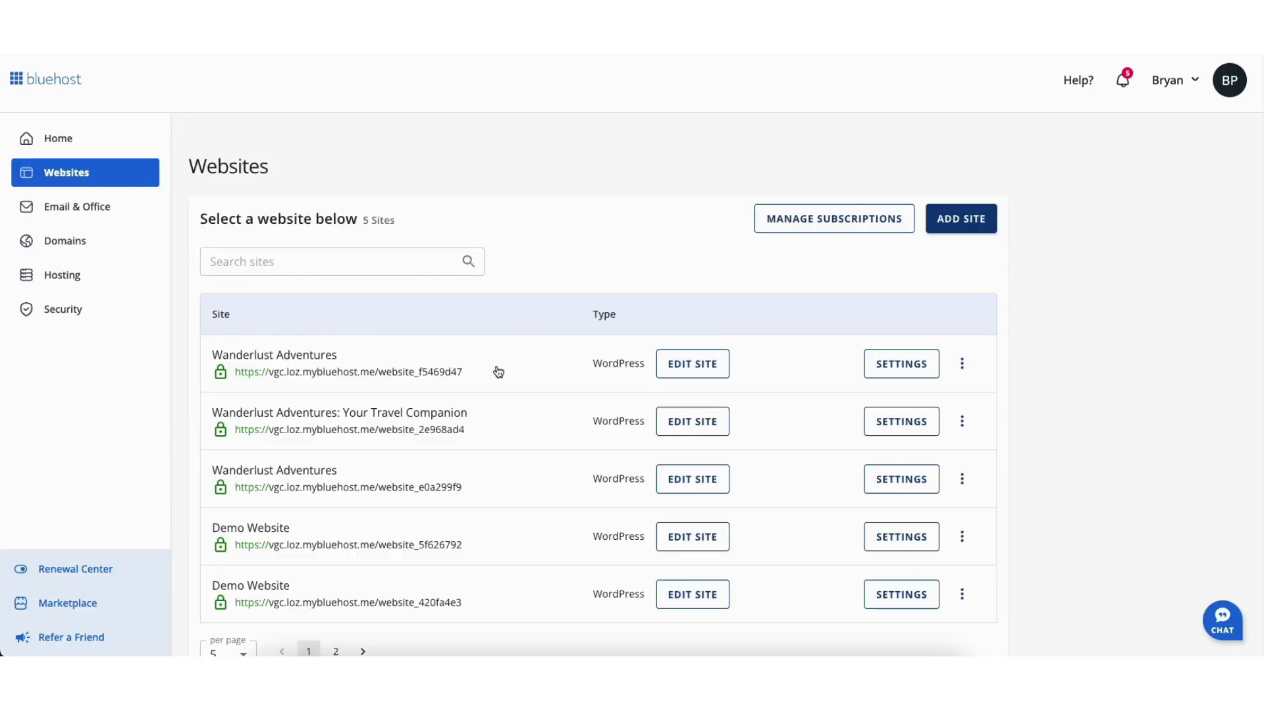
pyautogui.click(697, 365)
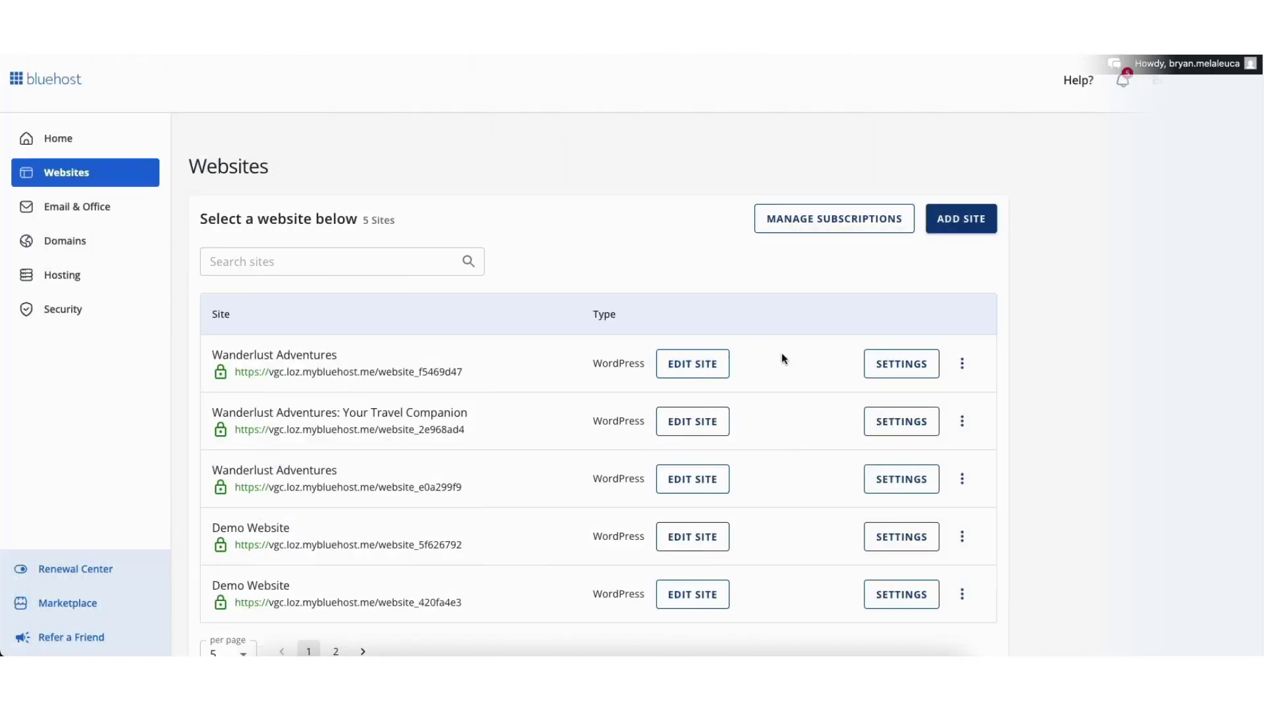
# - Open the first Wanderlust Adventures site's settings and review its overview and advanced options
pyautogui.click(876, 362)
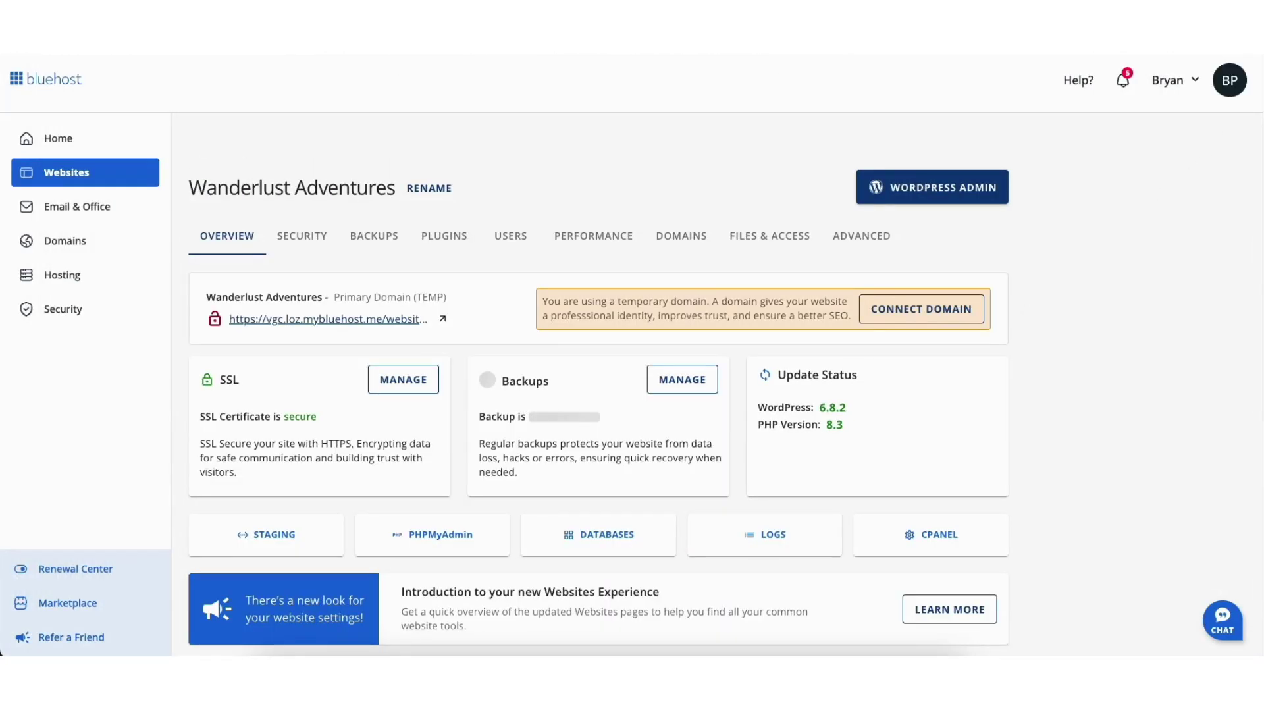
pyautogui.scroll(-3, 1243, 119)
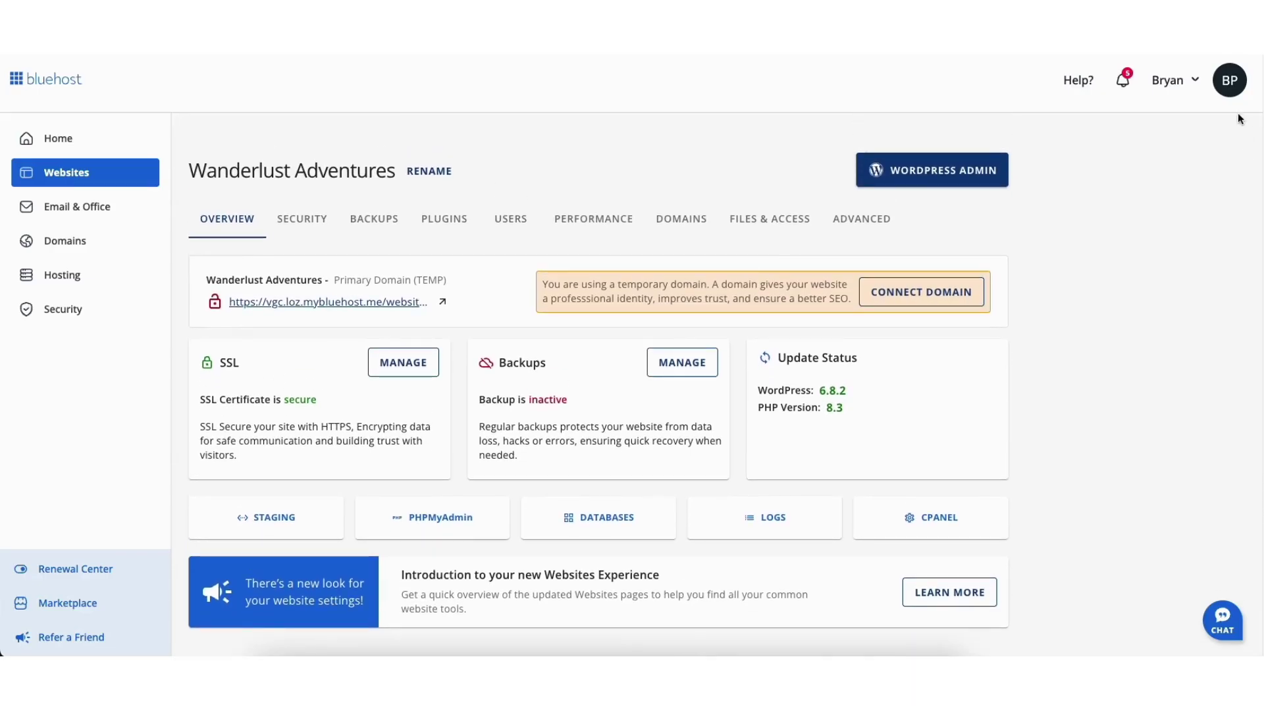
pyautogui.click(874, 215)
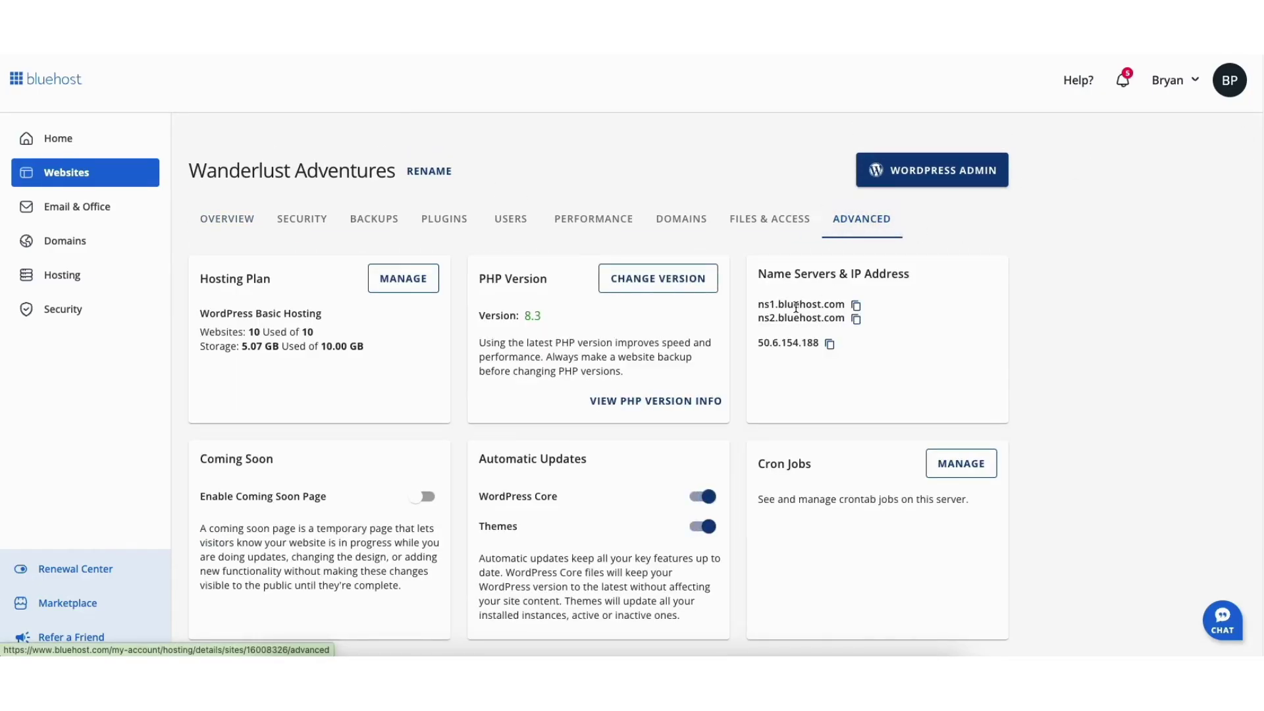
# - Examine the site's performance options and the available caching levels, keeping Assets & Web Pages
pyautogui.click(606, 219)
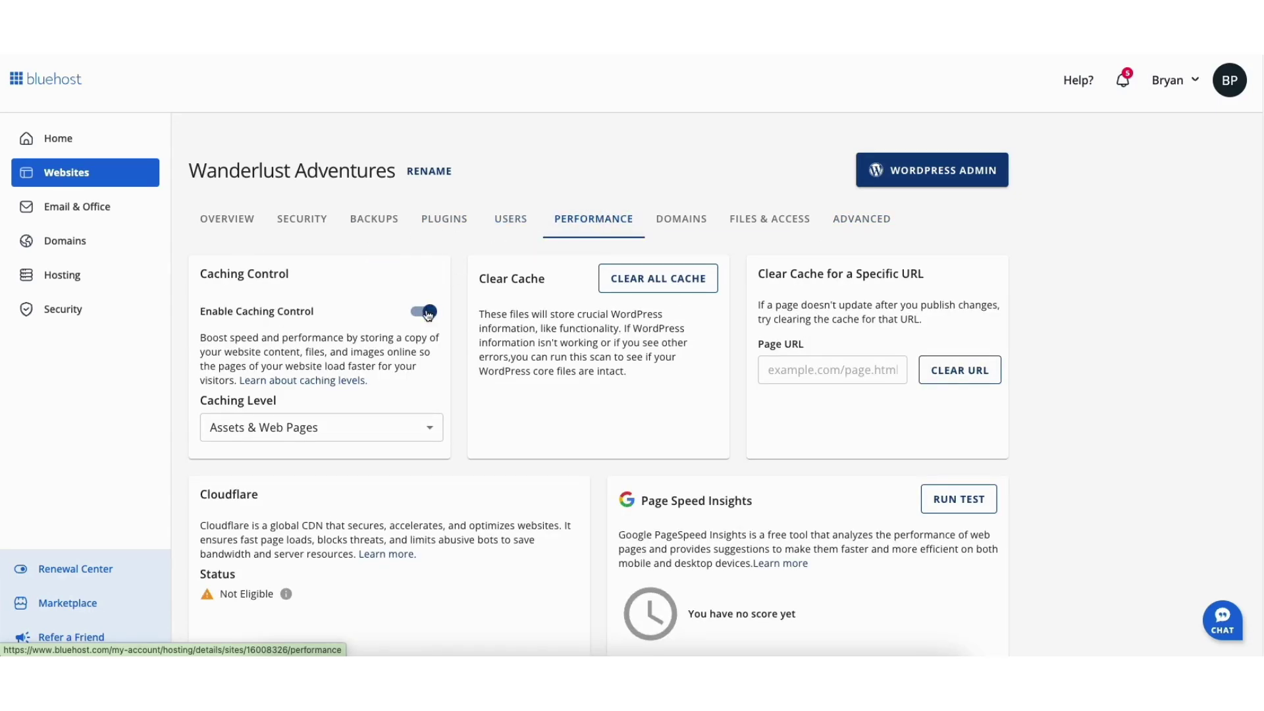
pyautogui.click(275, 433)
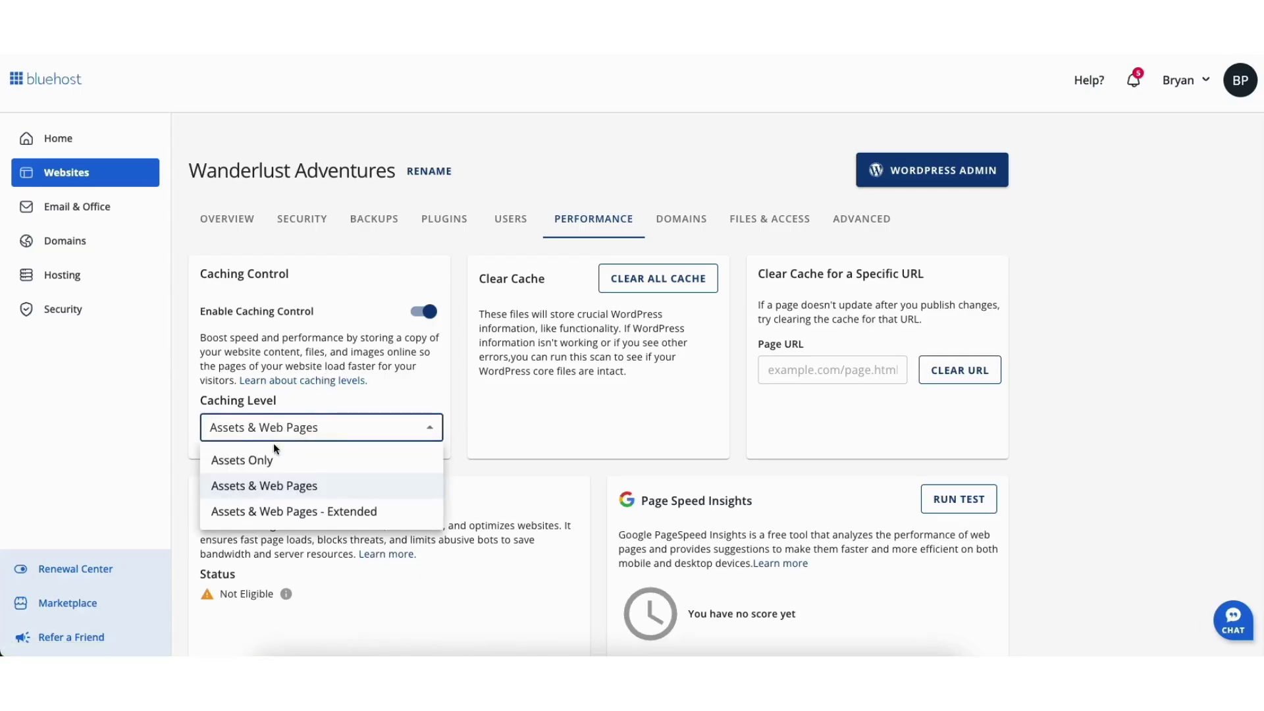
pyautogui.click(457, 366)
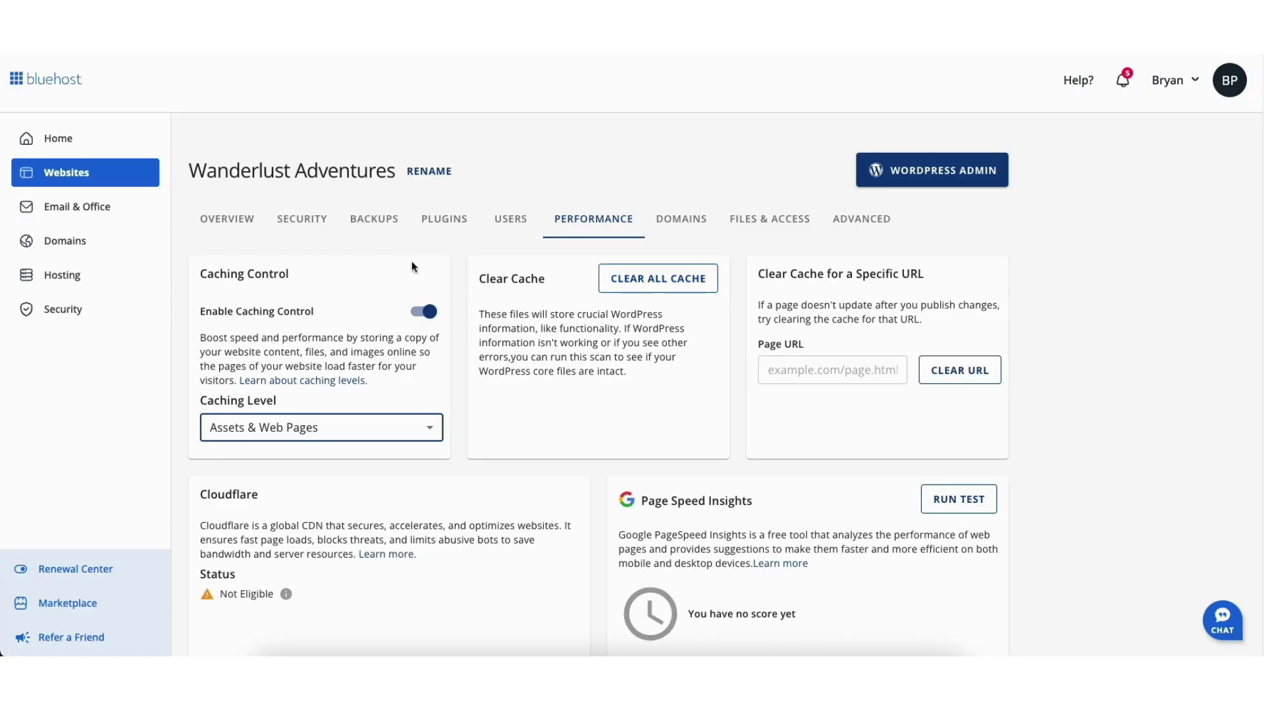
# - Open the staging page from the site's overview and start creating a staging site
pyautogui.click(242, 222)
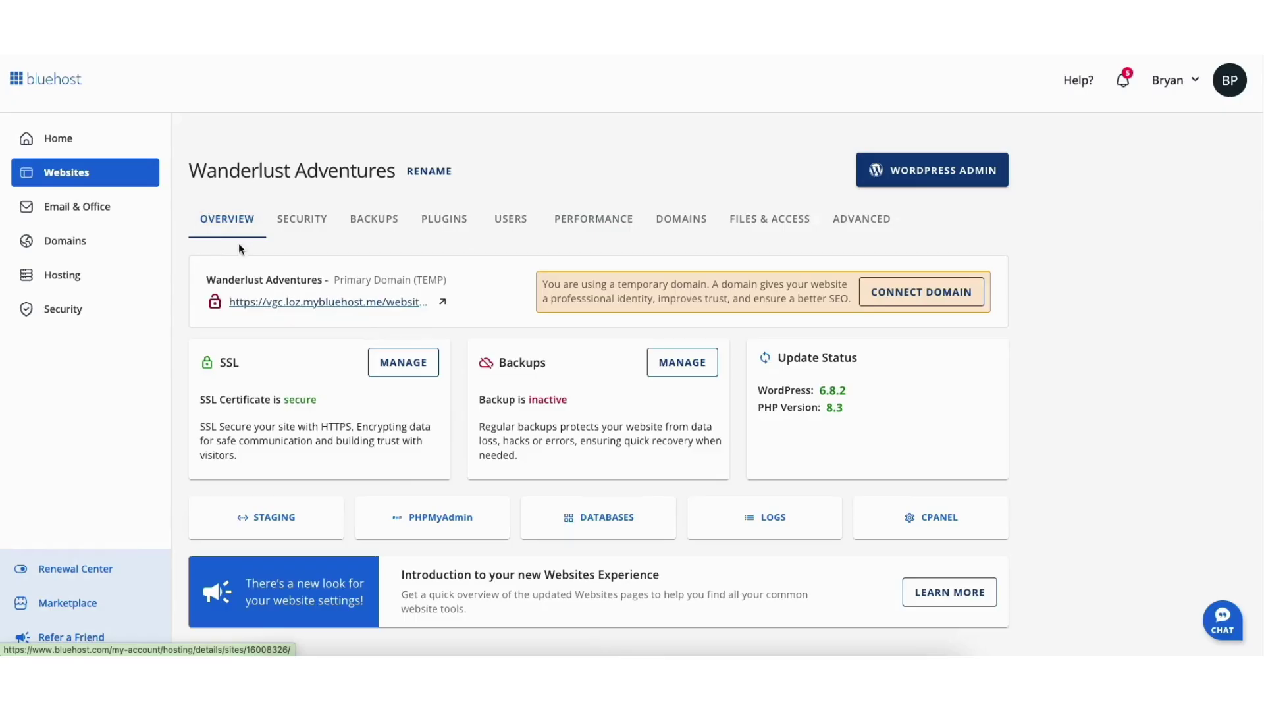
pyautogui.click(259, 518)
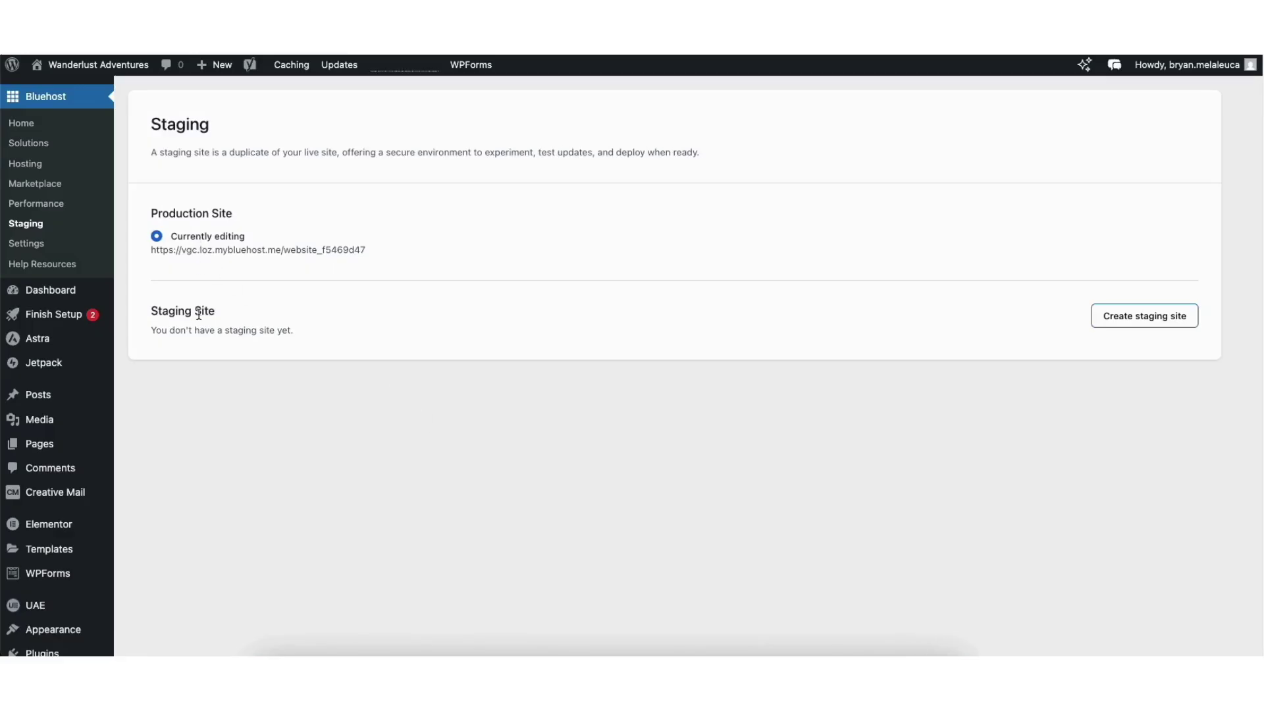
pyautogui.click(1117, 320)
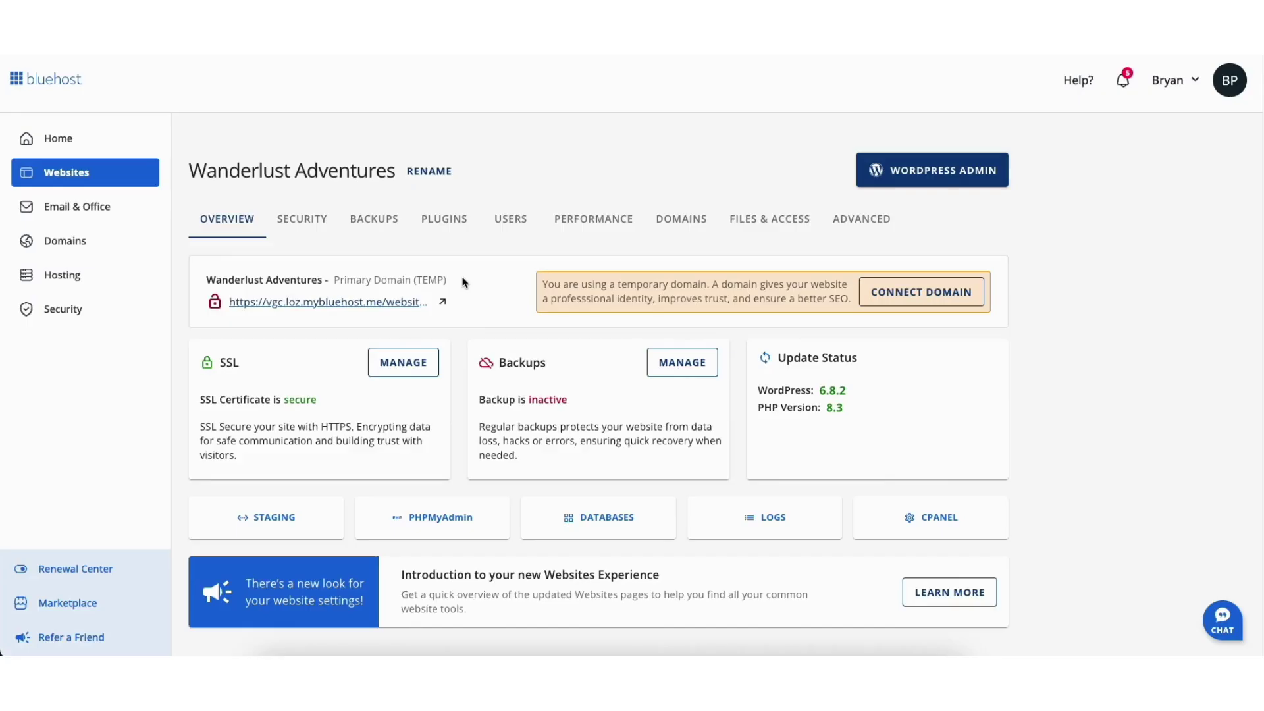
# - In the WordPress admin's general settings, switch the WordPress Address and Site Address URLs to https and save the changes
pyautogui.click(920, 172)
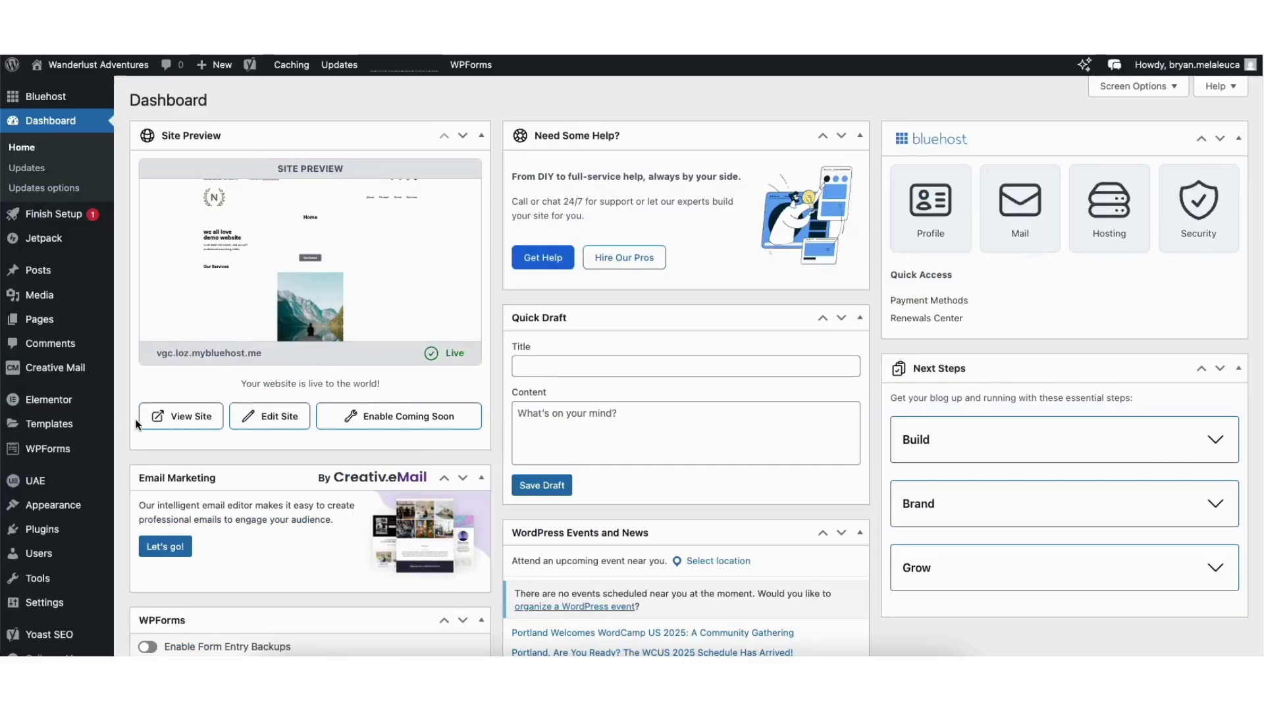
pyautogui.moveTo(54, 605)
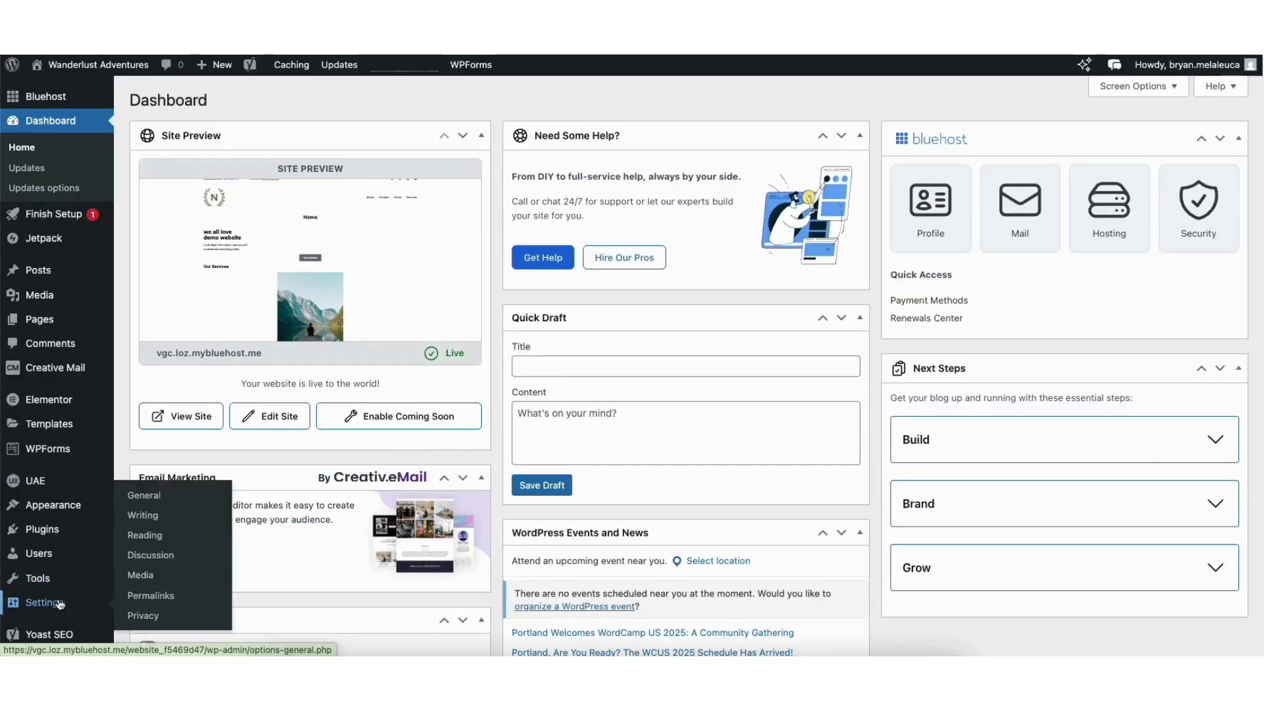
pyautogui.click(145, 496)
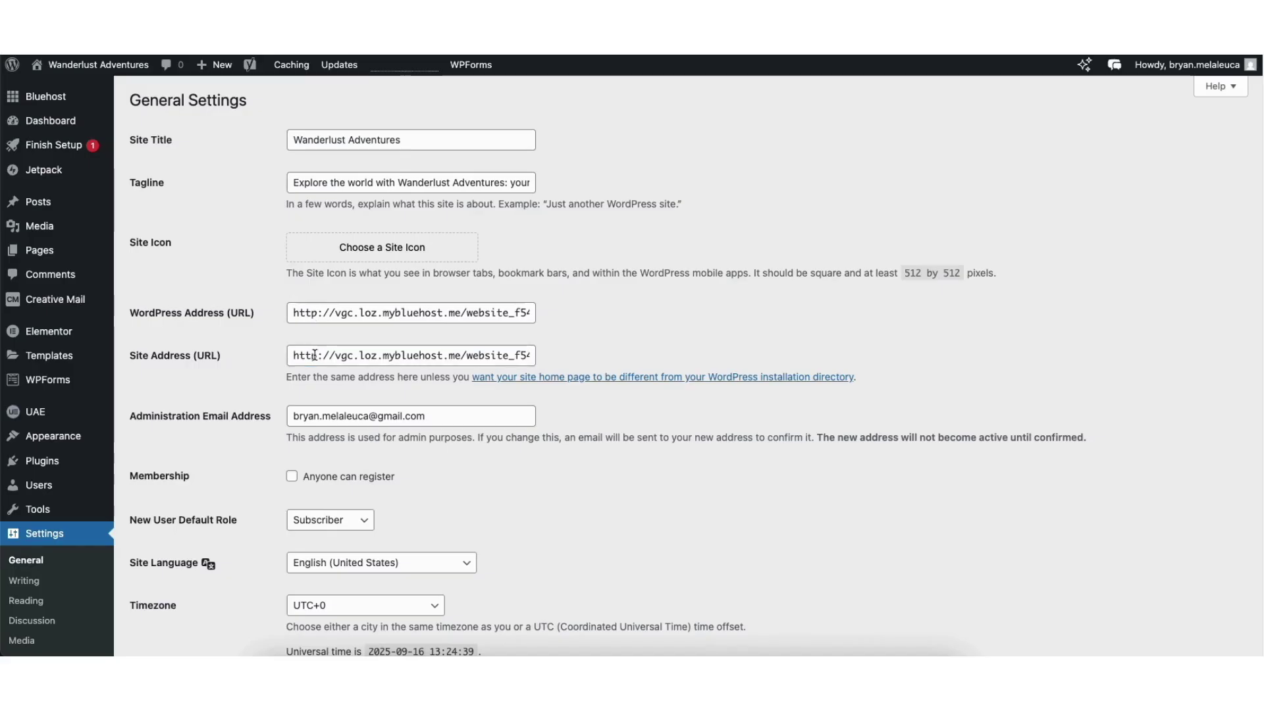
pyautogui.click(315, 311)
pyautogui.write('s')
pyautogui.click(316, 355)
pyautogui.write('s')
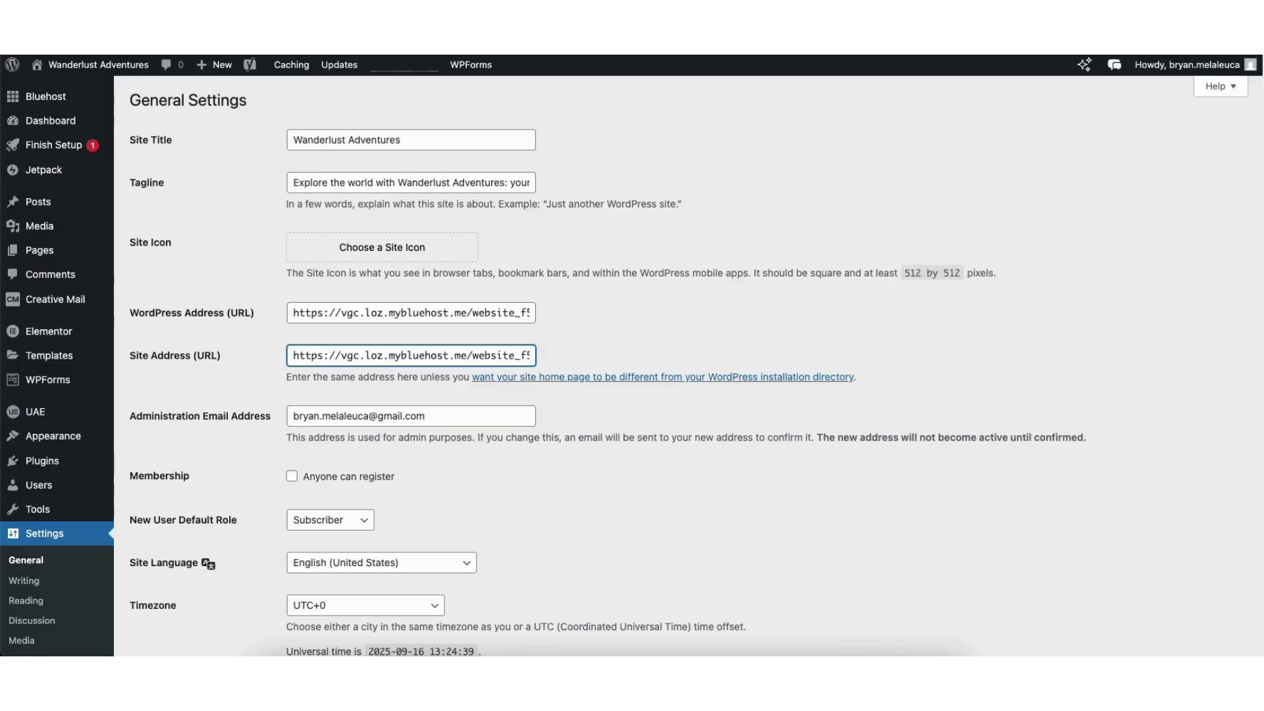
pyautogui.scroll(-10, 1241, 417)
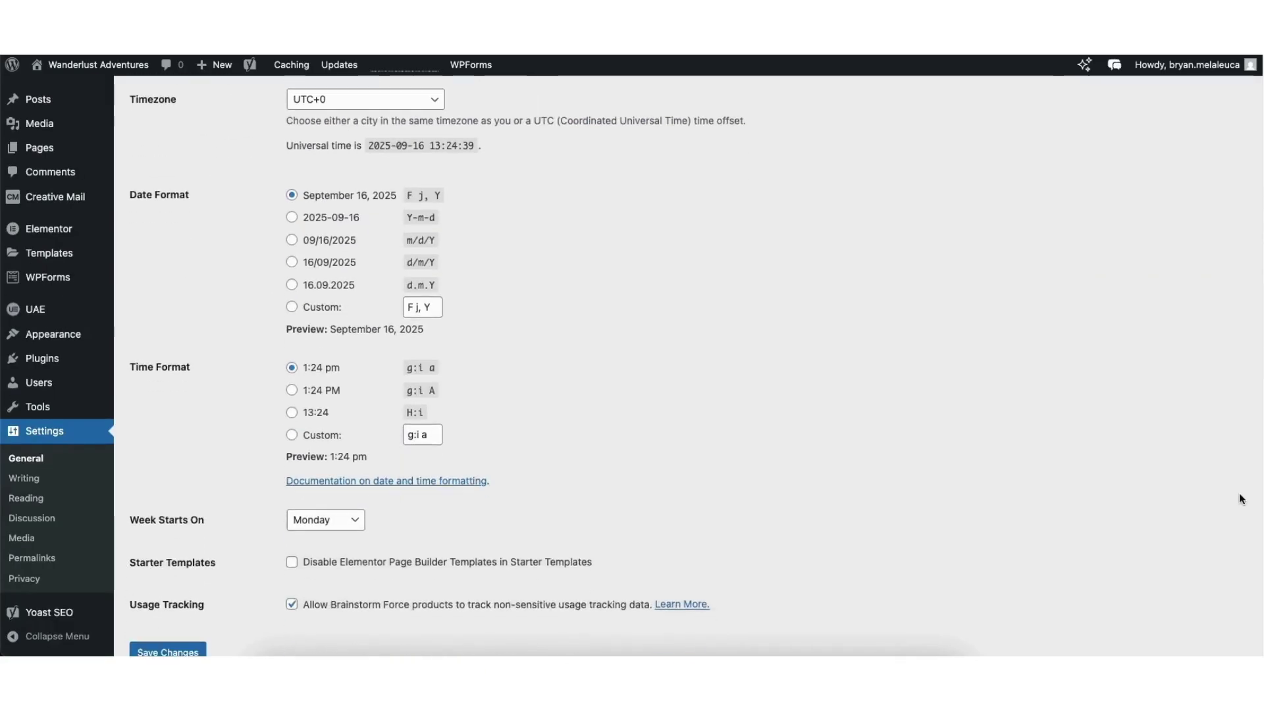
pyautogui.click(203, 593)
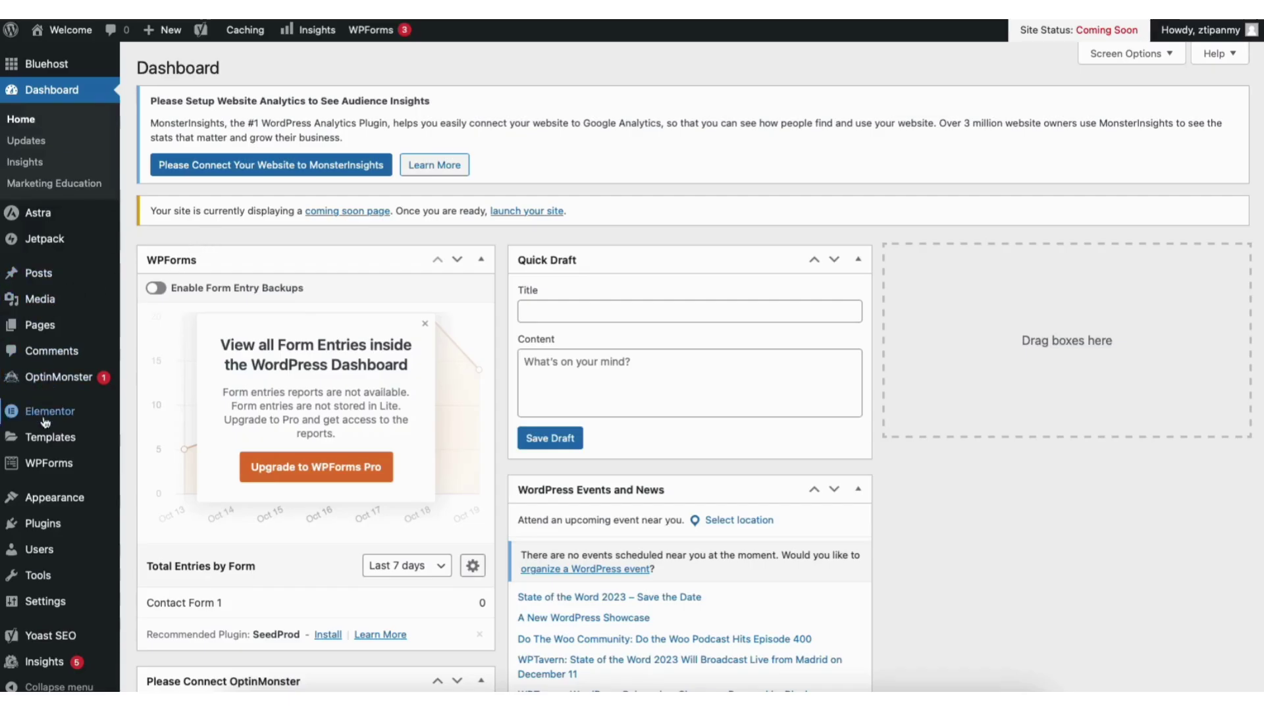
# - Open the page for adding themes and look through the popular themes and the available starter templates
pyautogui.moveTo(55, 501)
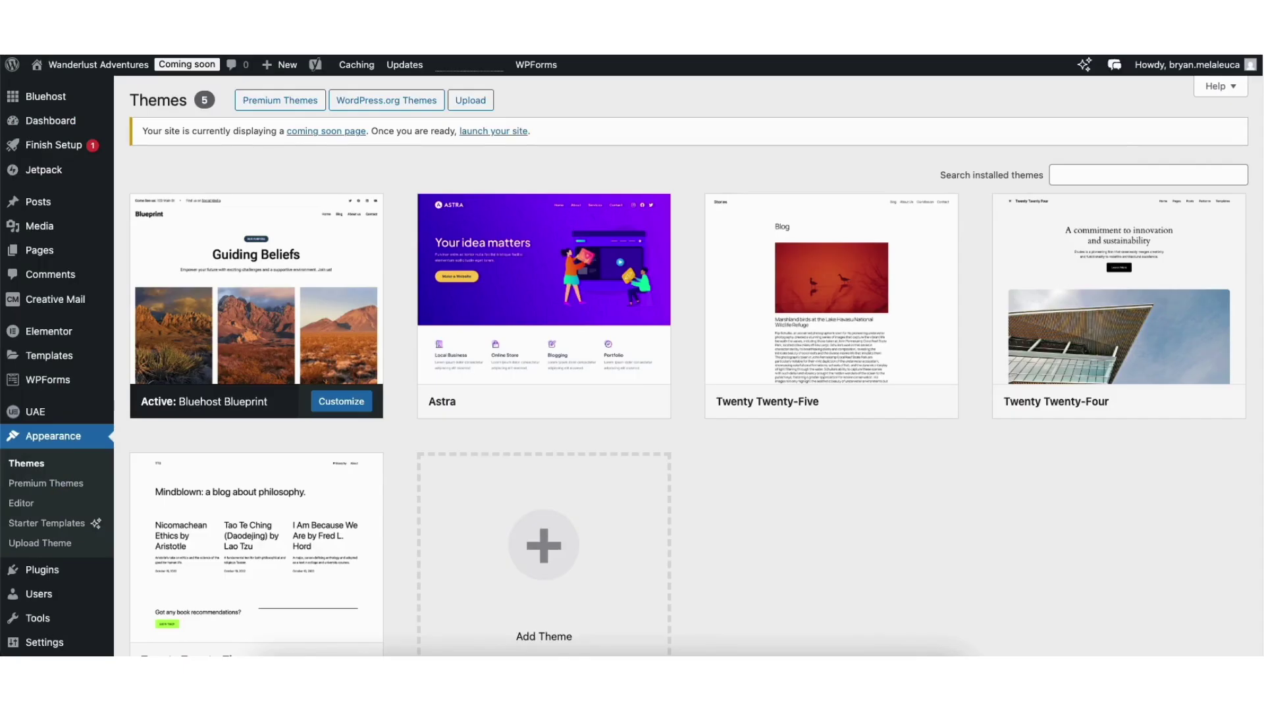
pyautogui.scroll(-3, 897, 333)
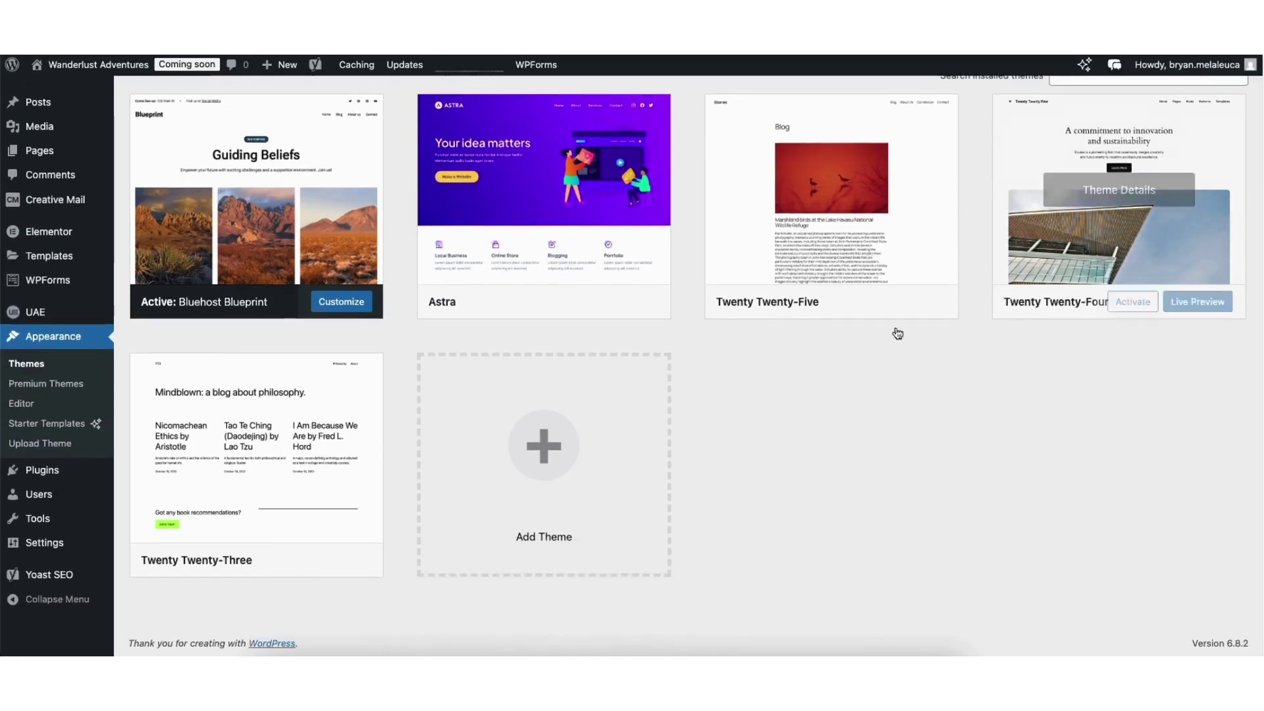
pyautogui.click(541, 464)
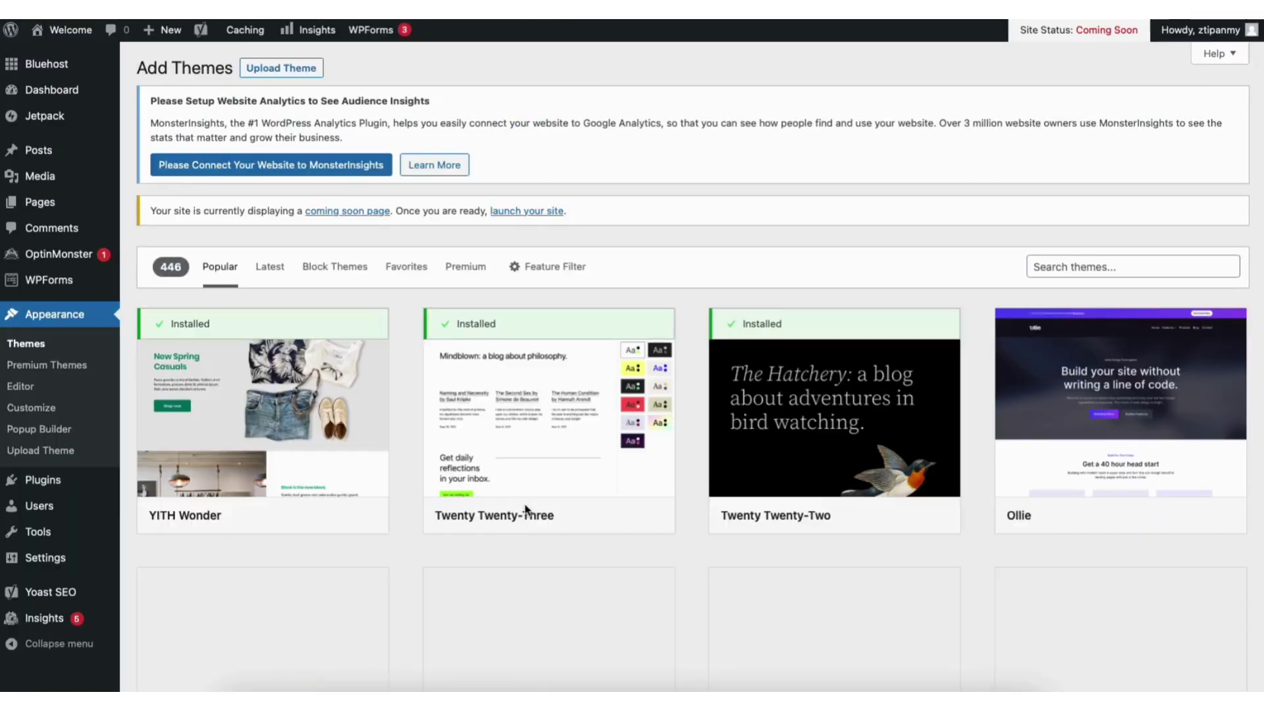
pyautogui.scroll(-8, 693, 369)
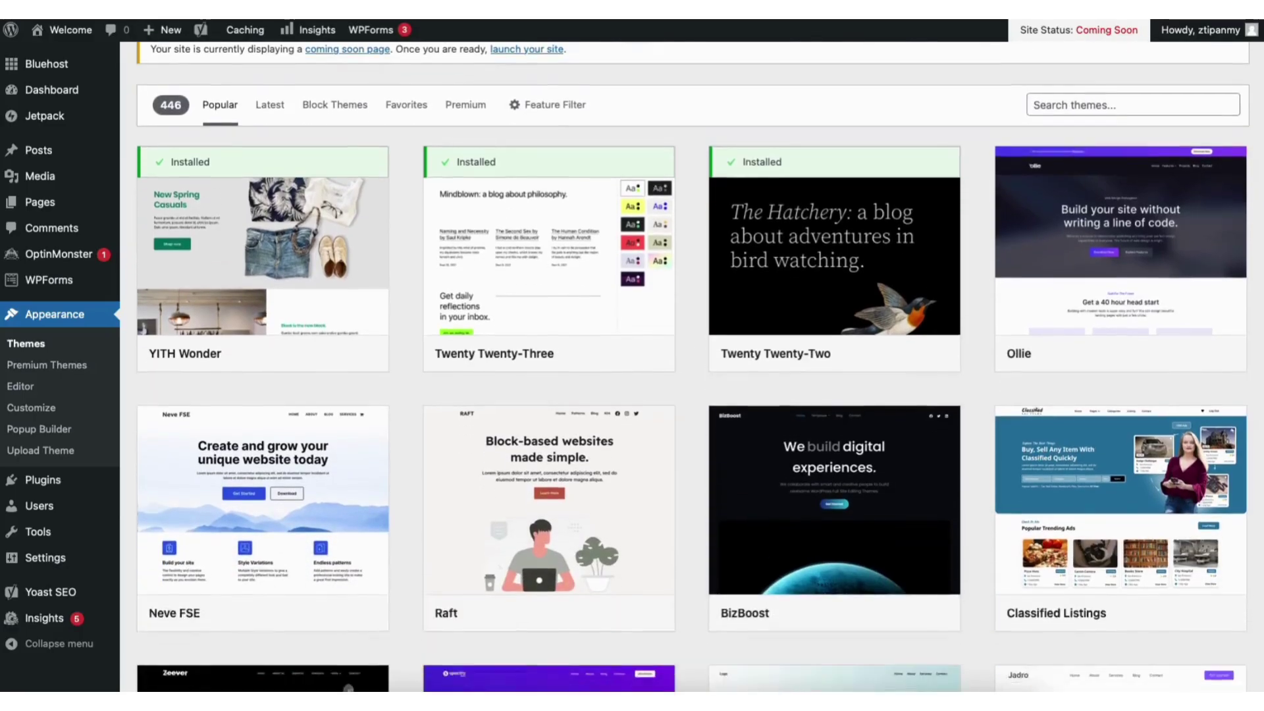
pyautogui.scroll(-9, 693, 369)
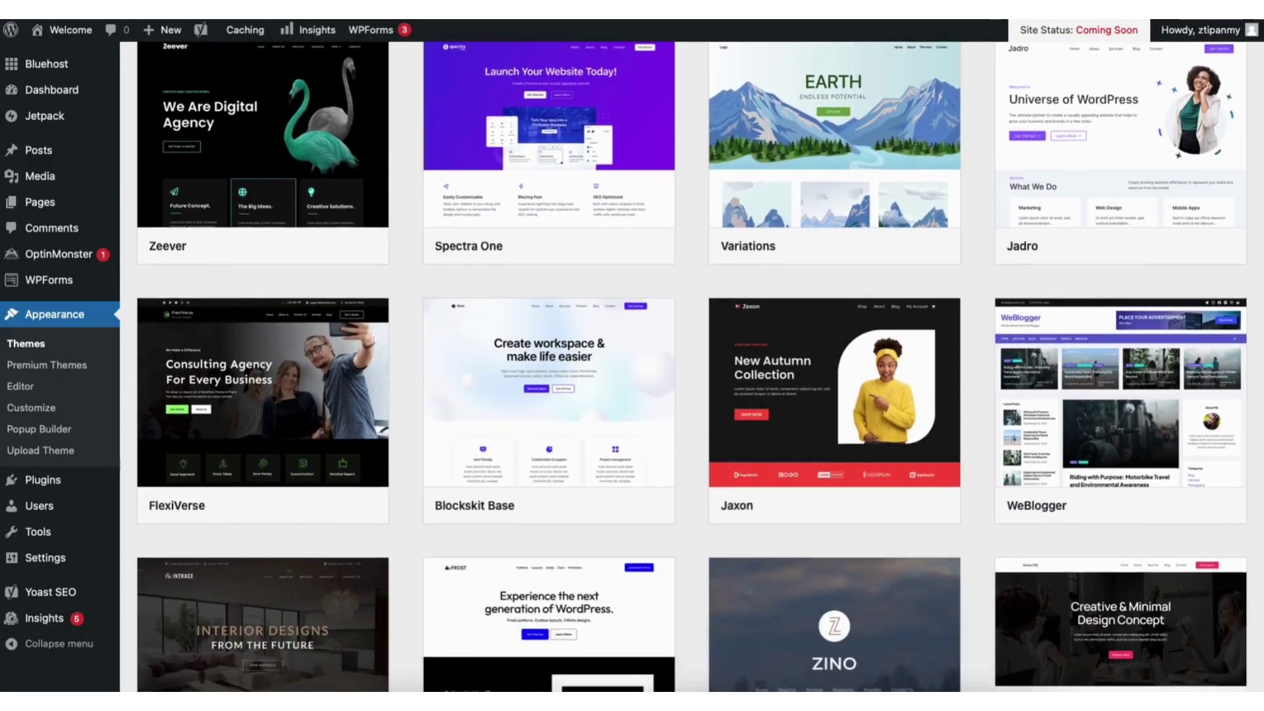
pyautogui.scroll(-3, 632, 368)
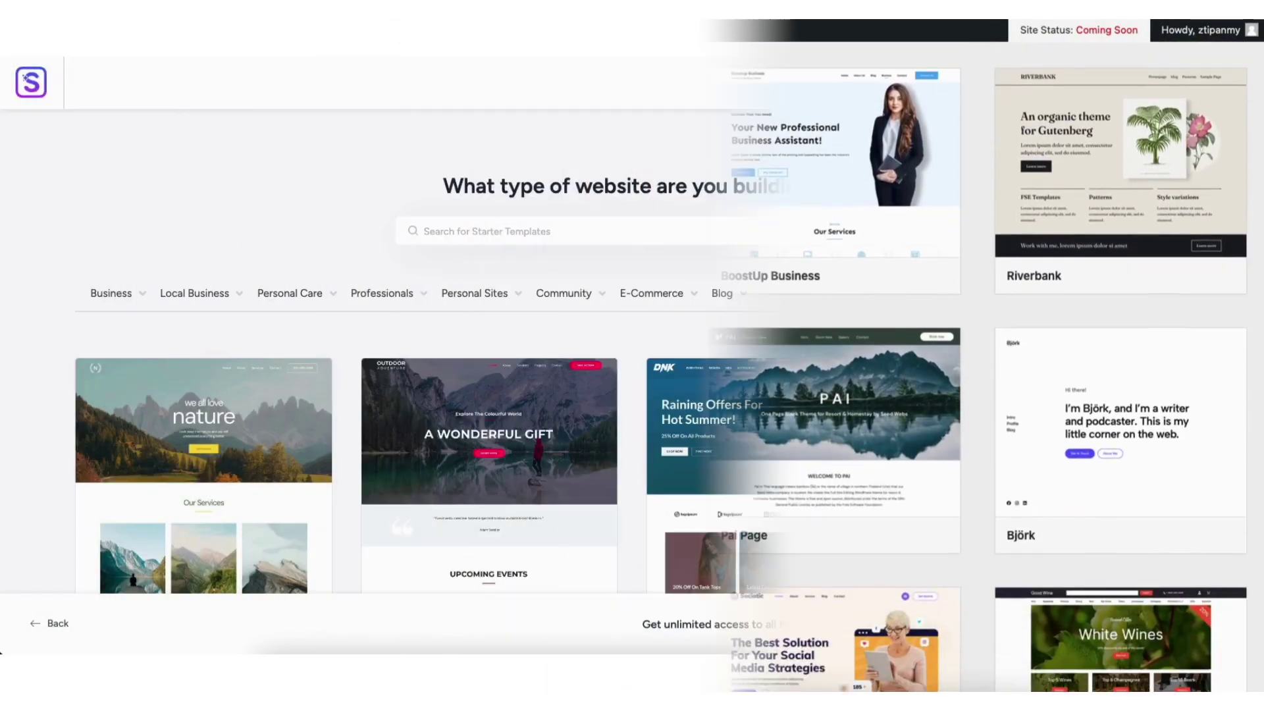
pyautogui.scroll(-5, 632, 355)
pyautogui.scroll(-20, 632, 356)
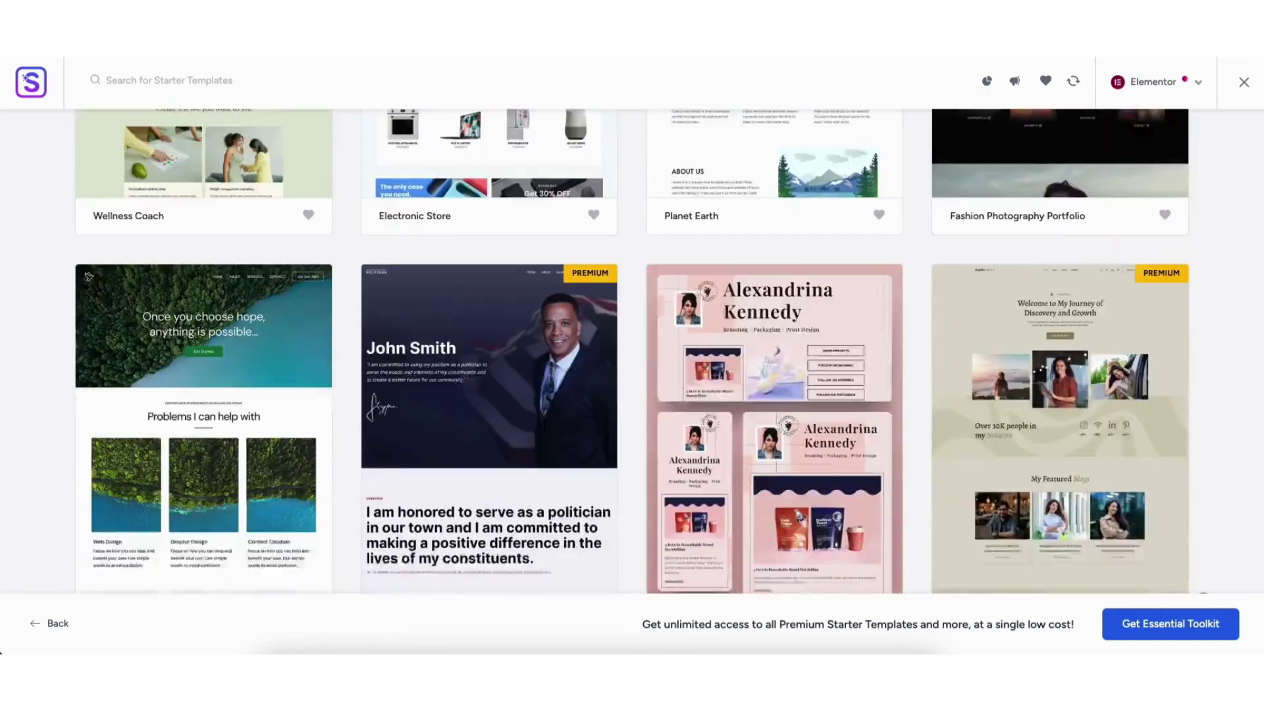
# - Place a Heading widget between the paragraph and the Learn More button under Upcoming Tours & Destination on the Elementor home page
pyautogui.write('Demo Websit')
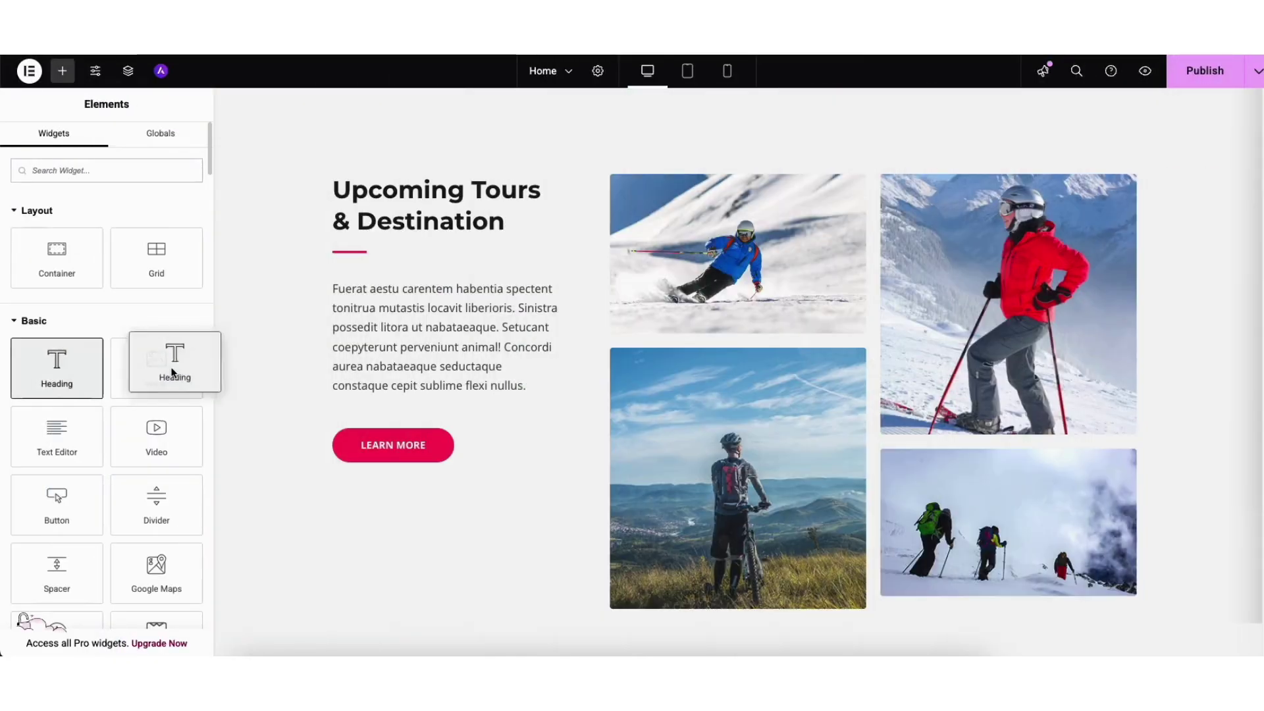
pyautogui.moveTo(176, 356); pyautogui.dragTo(443, 395)
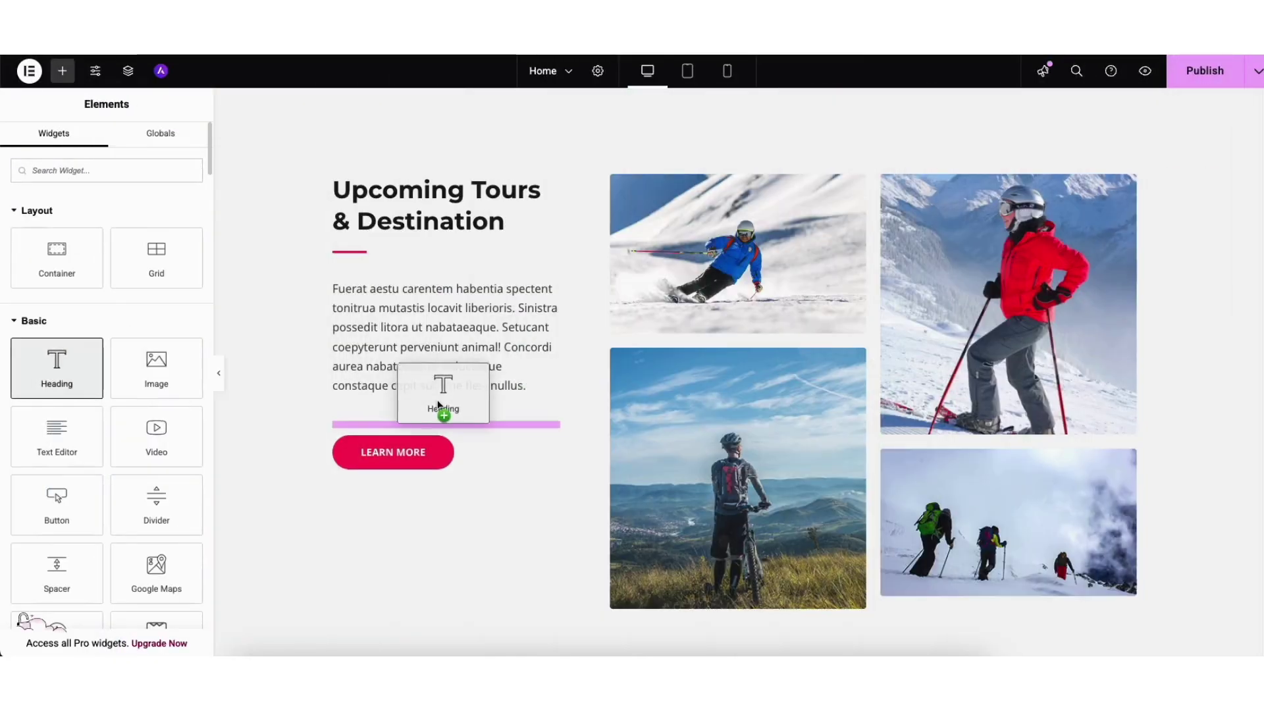
pyautogui.moveTo(443, 394); pyautogui.dragTo(437, 401)
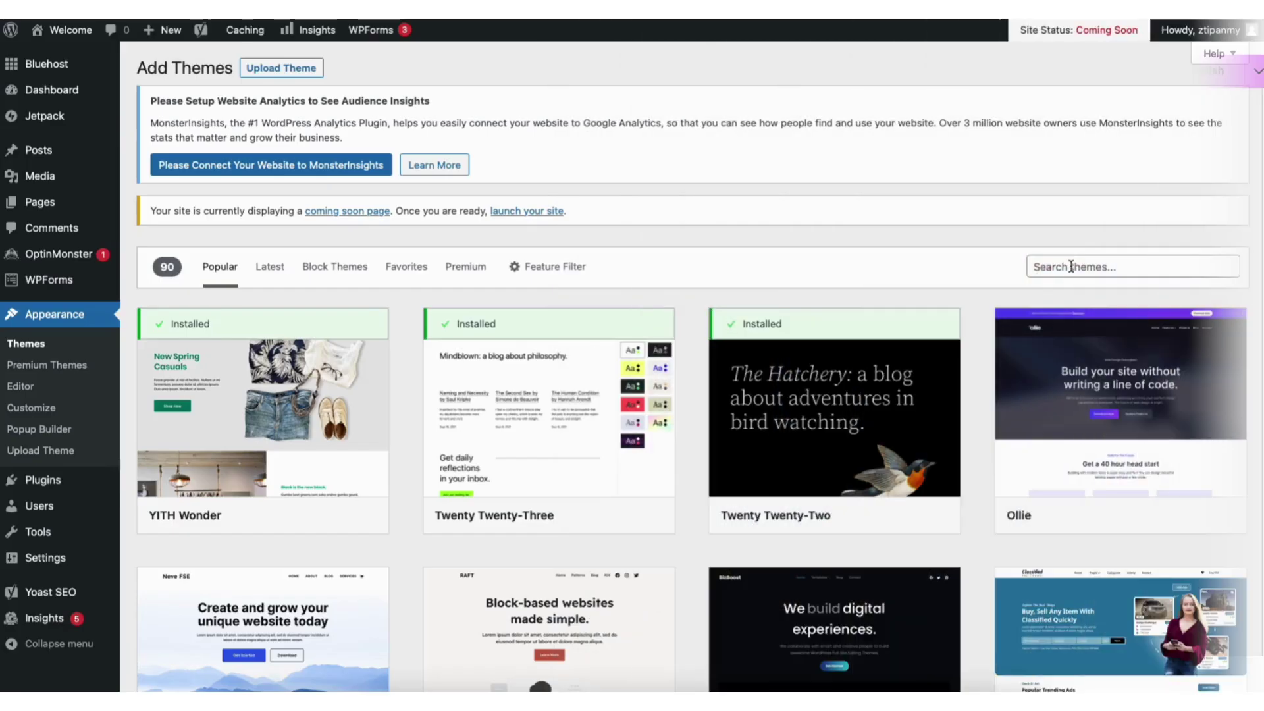
# - Search the theme directory for astra, then install and activate the Astra theme
pyautogui.click(1071, 266)
pyautogui.write('astra')
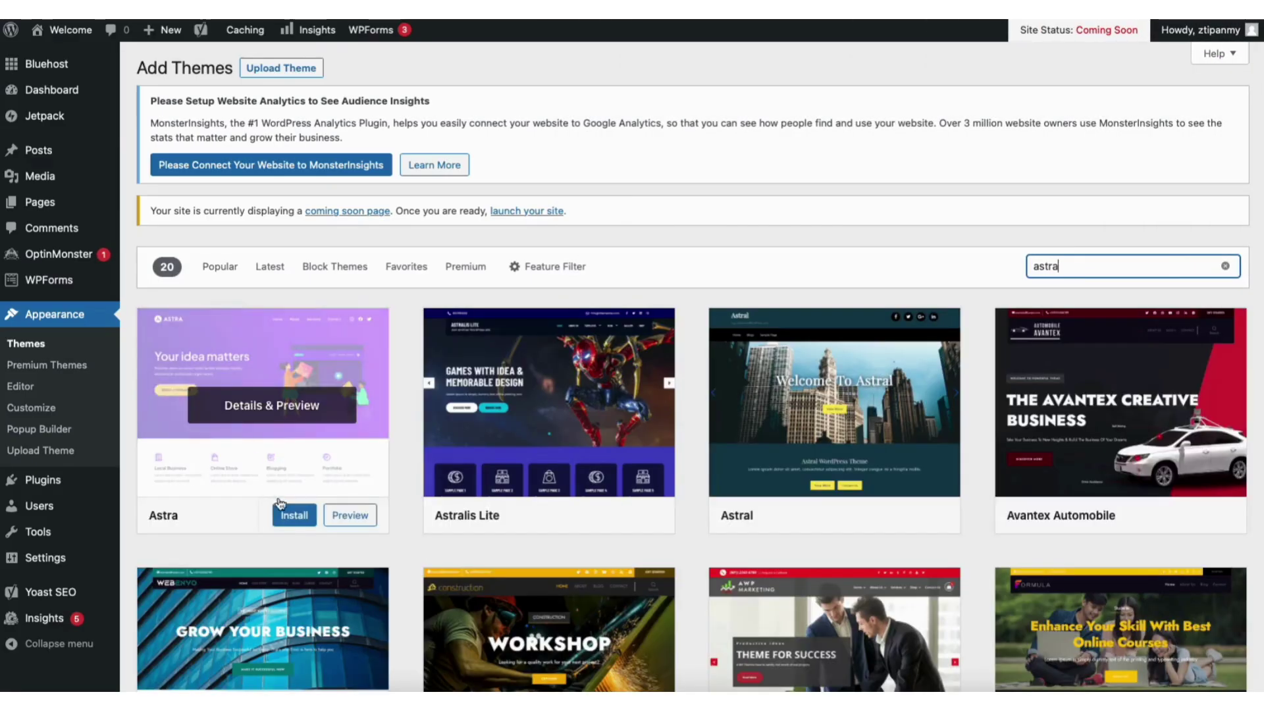
pyautogui.click(294, 513)
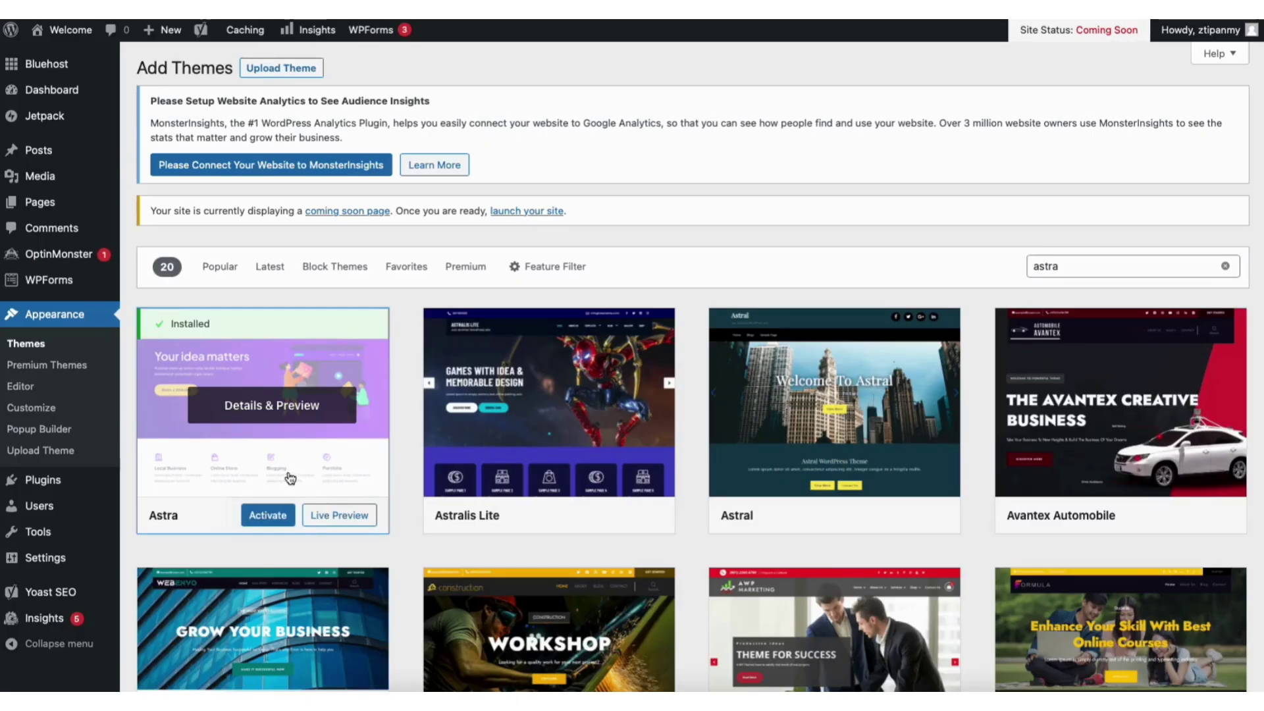
pyautogui.click(265, 516)
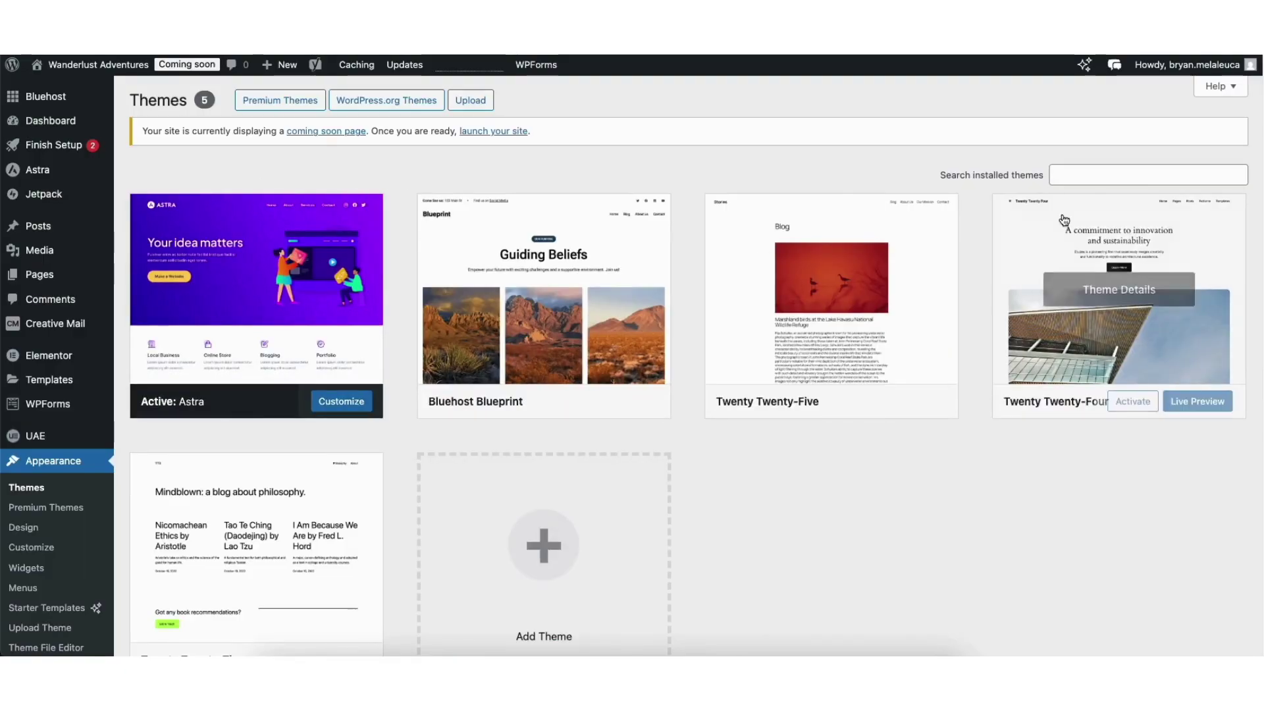
# - Find the Starter Templates plugin by Brainstorm Force with the search "starter templates", then install and activate it
pyautogui.scroll(-2, 138, 426)
pyautogui.scroll(-3, 138, 426)
pyautogui.moveTo(42, 547)
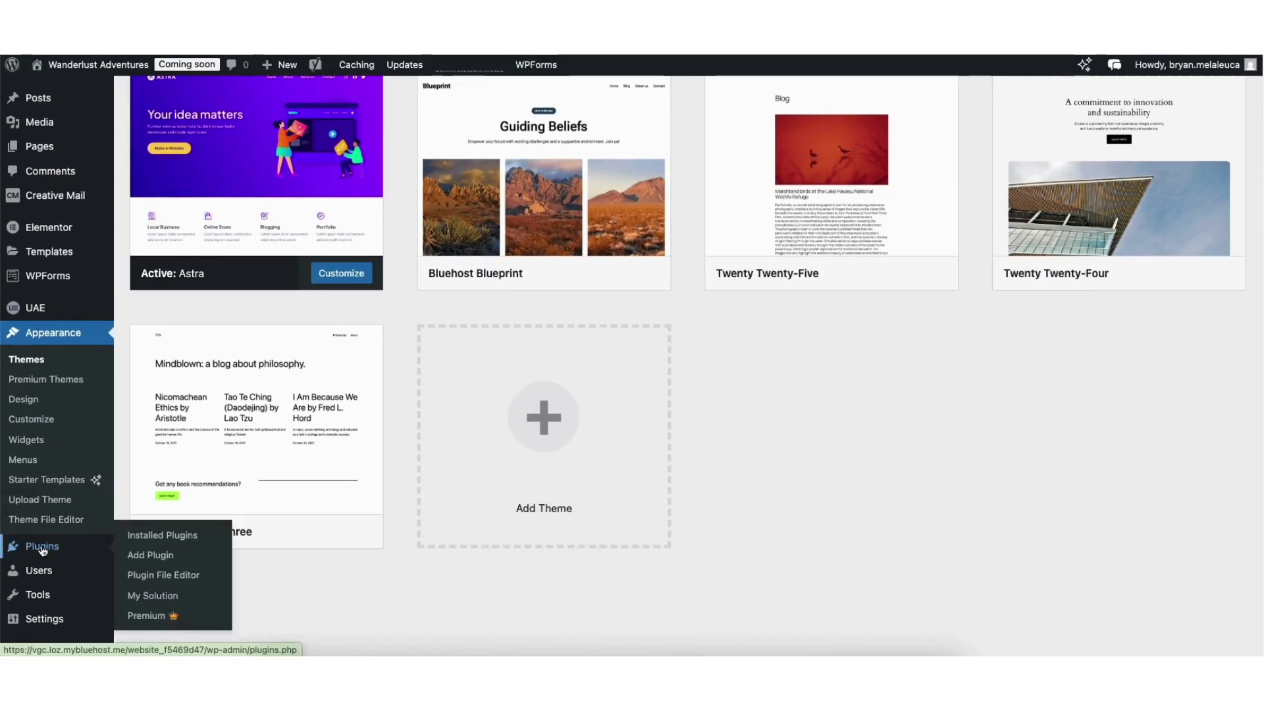
pyautogui.click(156, 559)
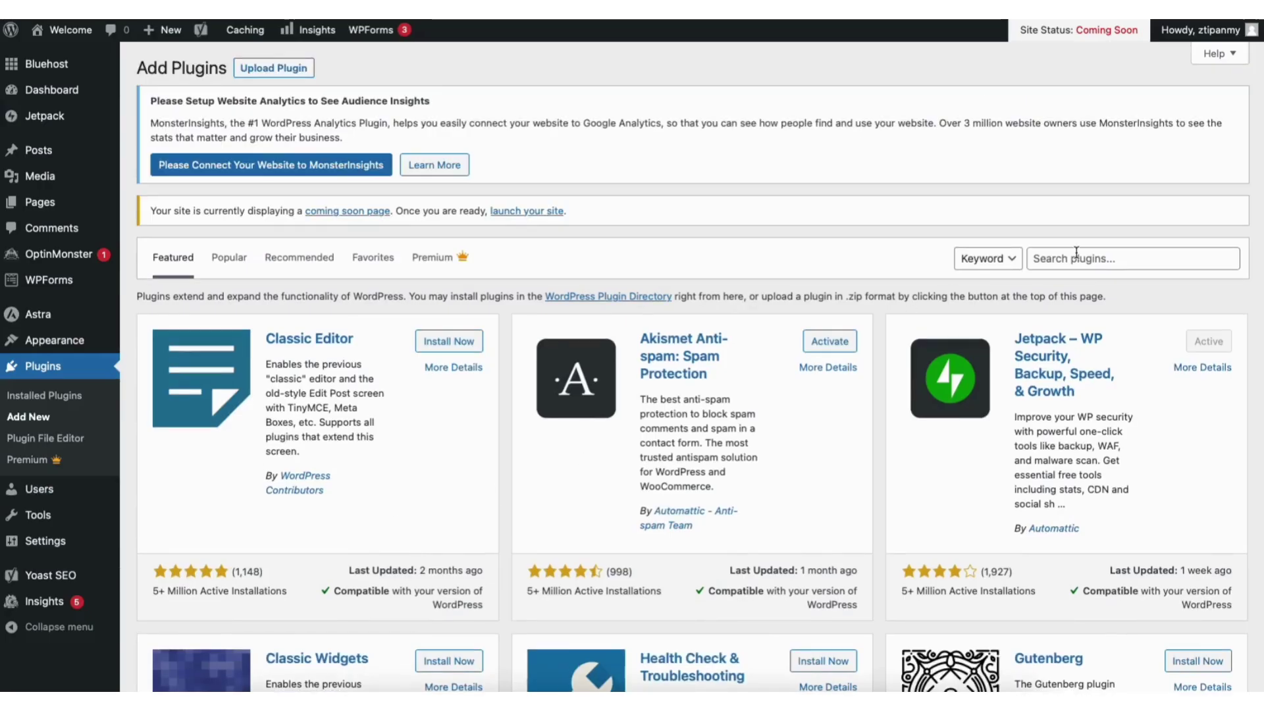
pyautogui.click(1082, 258)
pyautogui.write('starter tem')
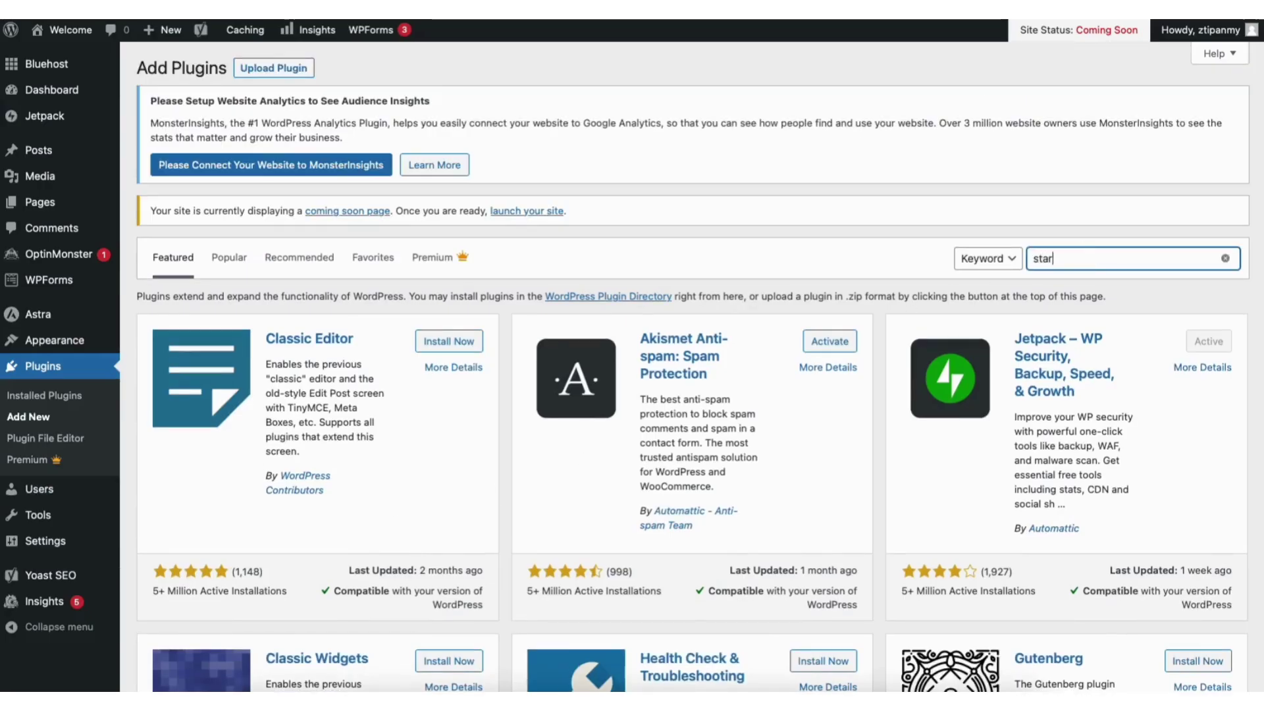
pyautogui.write('plates')
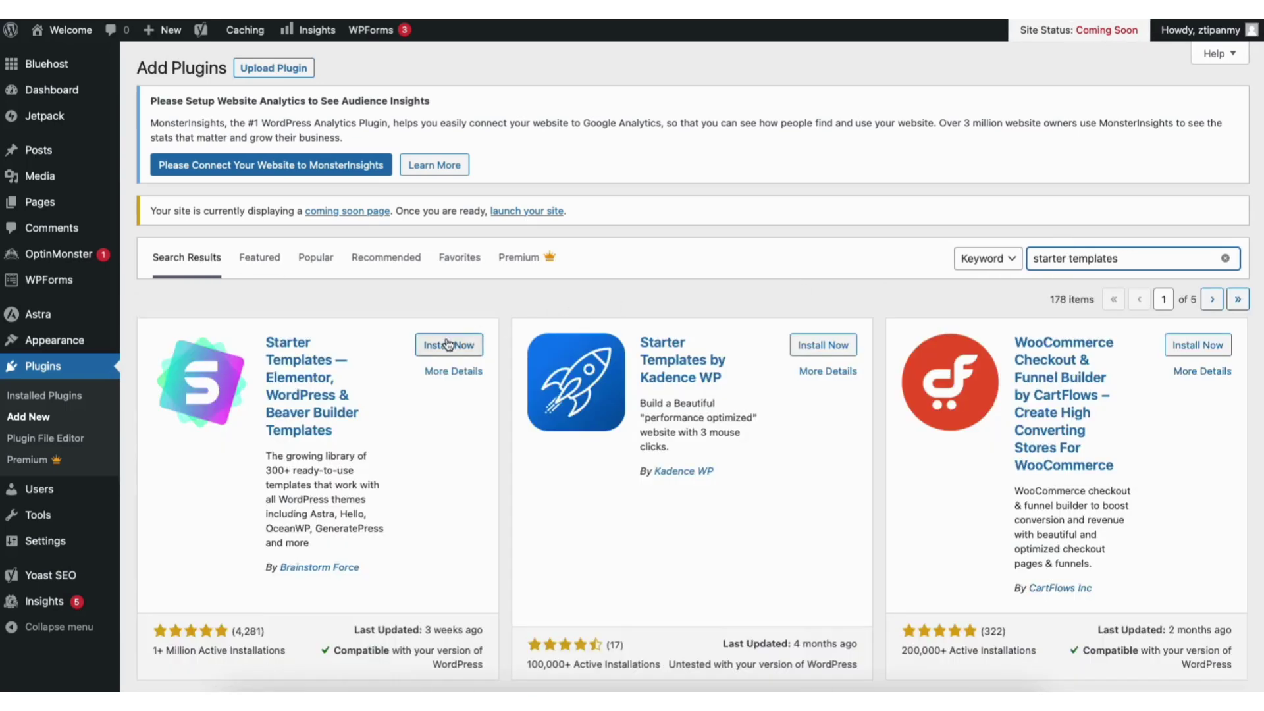
pyautogui.click(440, 346)
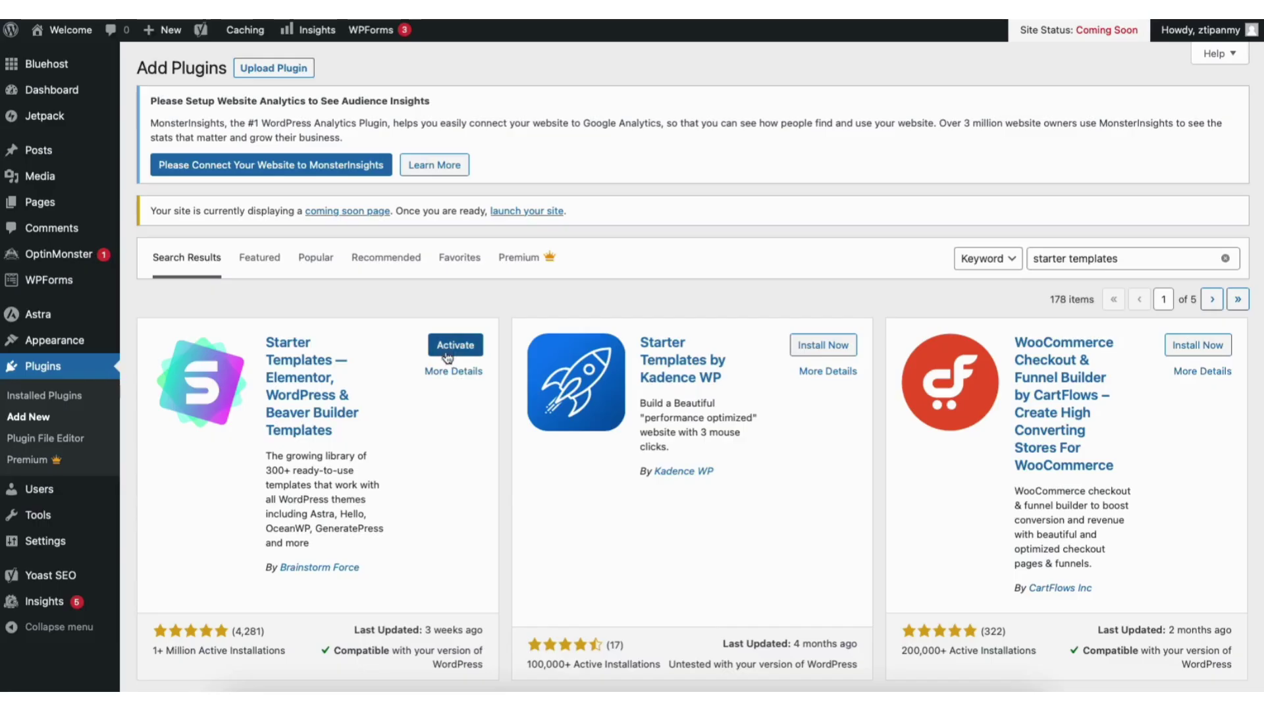
pyautogui.click(444, 341)
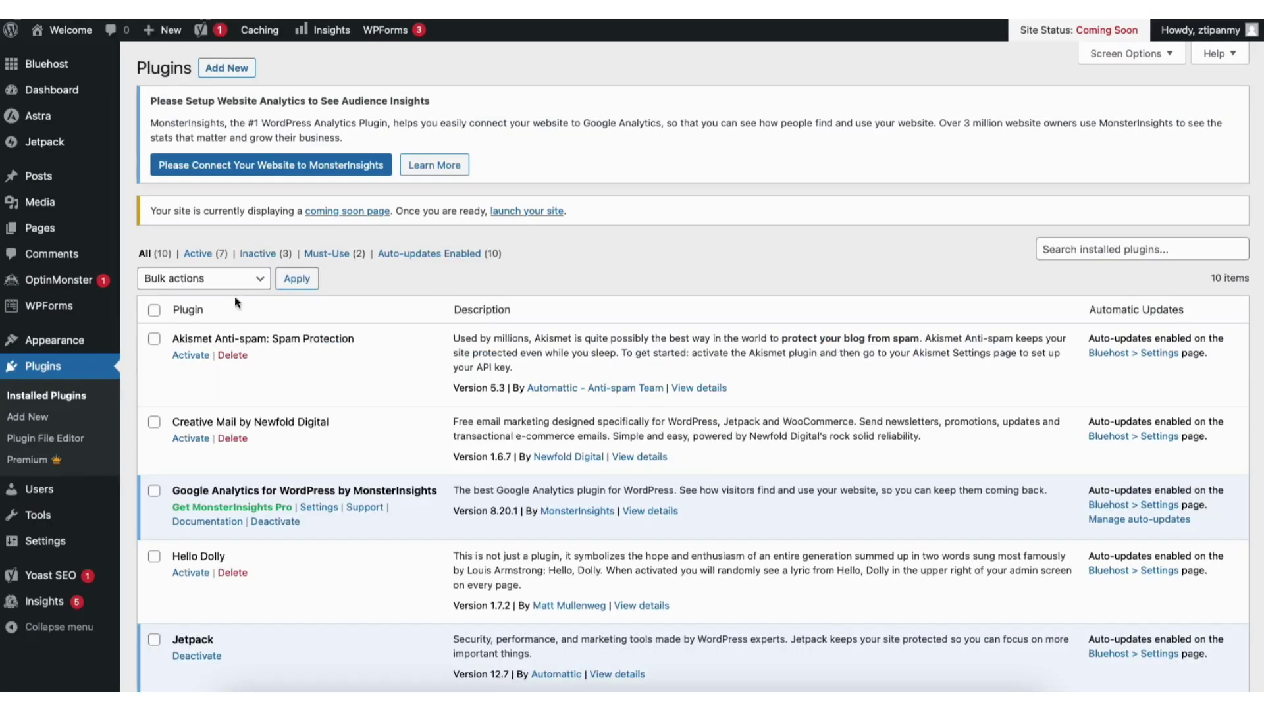
# - Open the Starter Templates library and choose Elementor as the page builder
pyautogui.moveTo(66, 341)
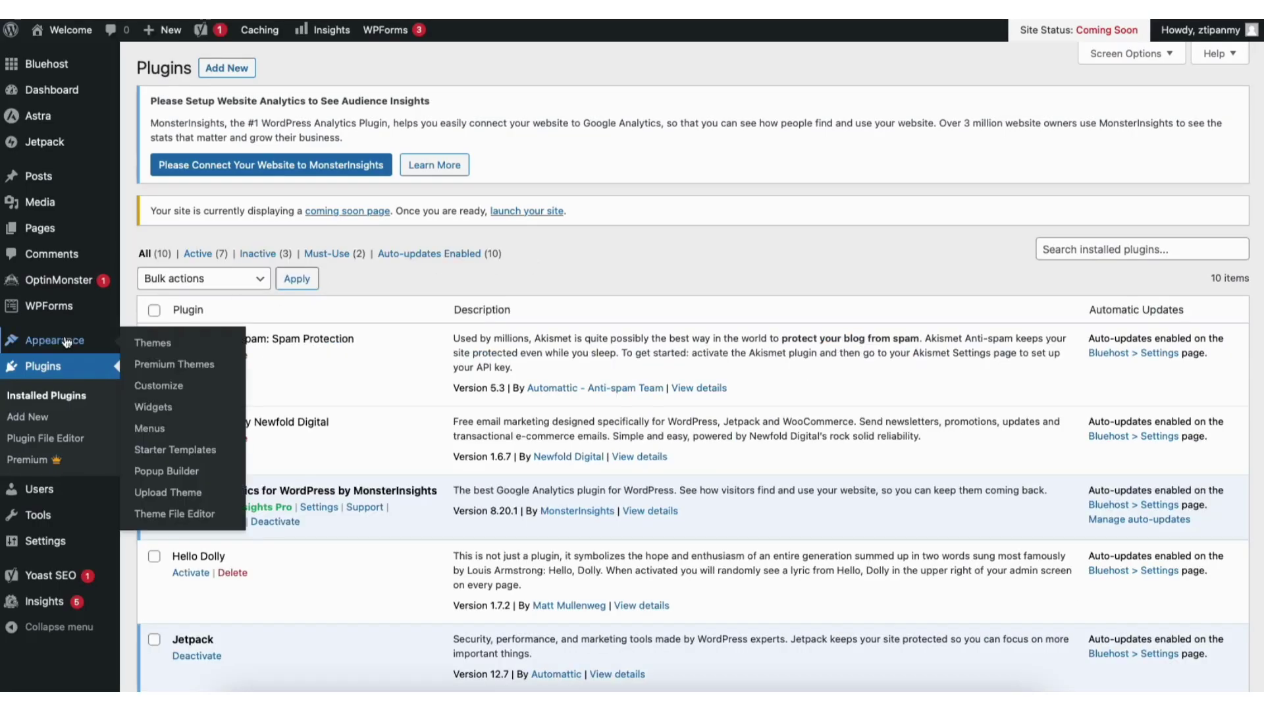
pyautogui.click(164, 452)
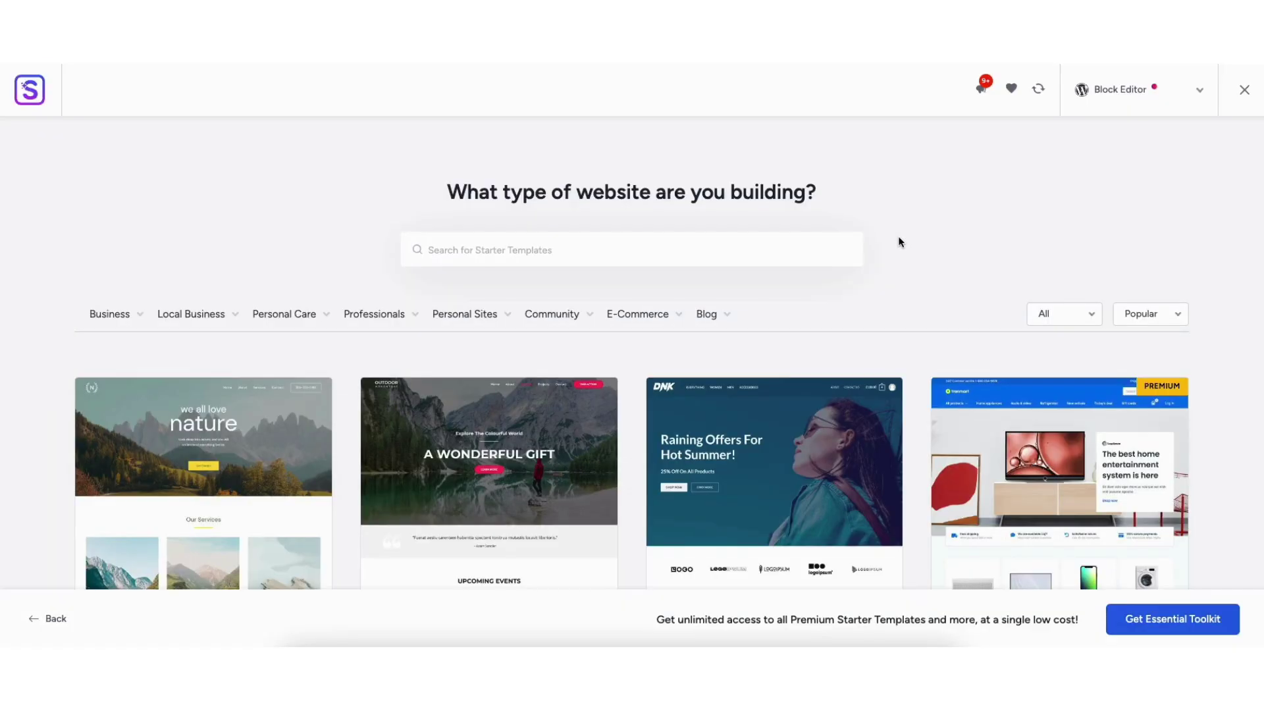
pyautogui.click(1114, 95)
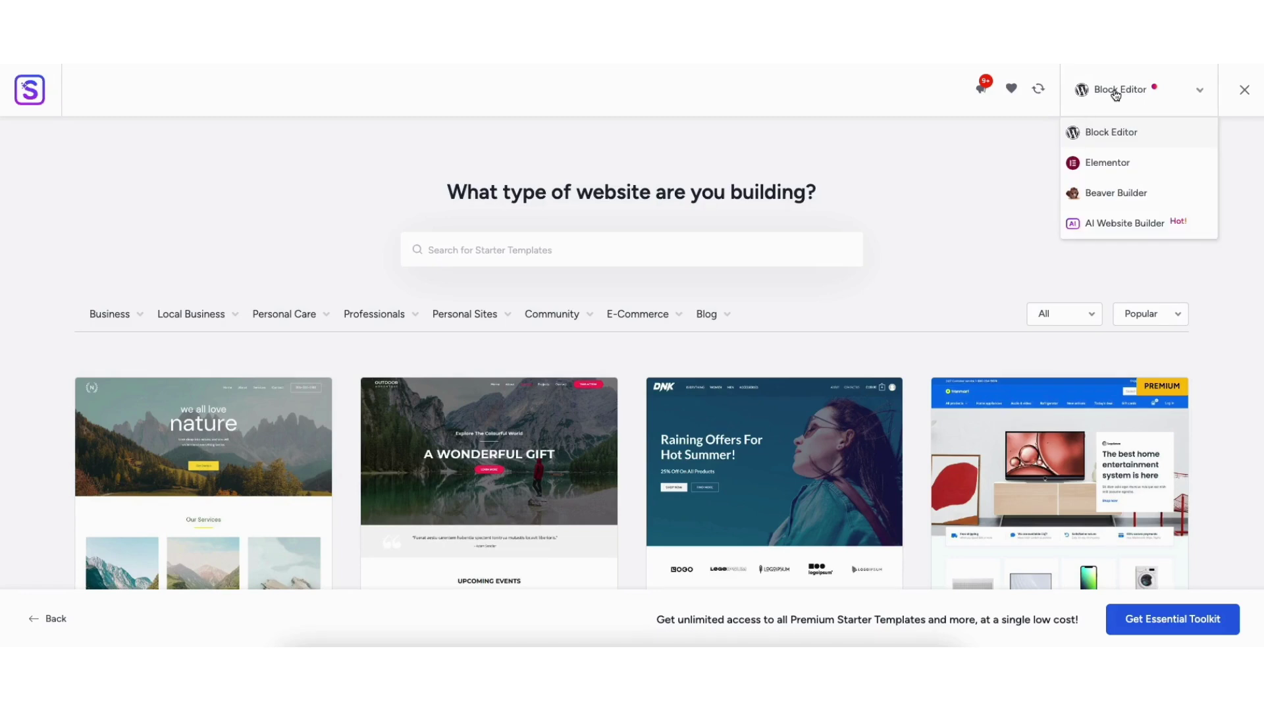
pyautogui.click(1100, 162)
# - Look through the Elementor starter templates and the subcategories offered under Local Business and Professionals
pyautogui.moveTo(584, 318)
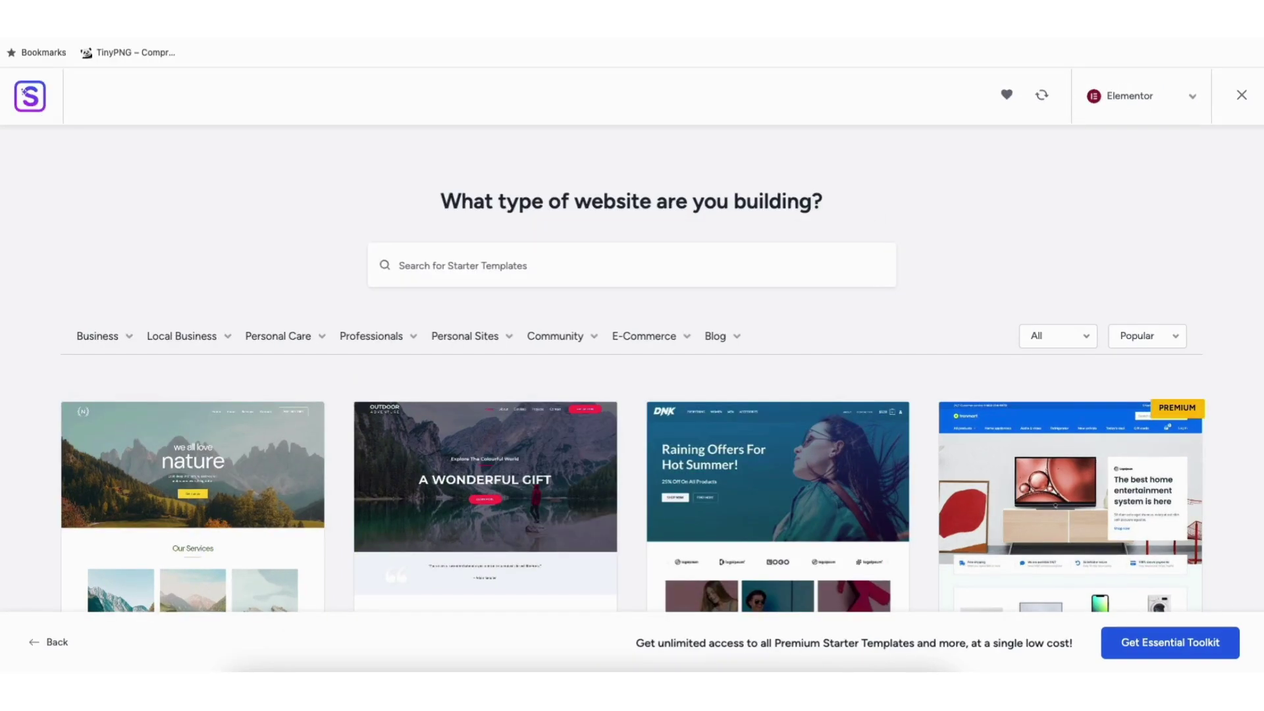
pyautogui.scroll(-6, 633, 373)
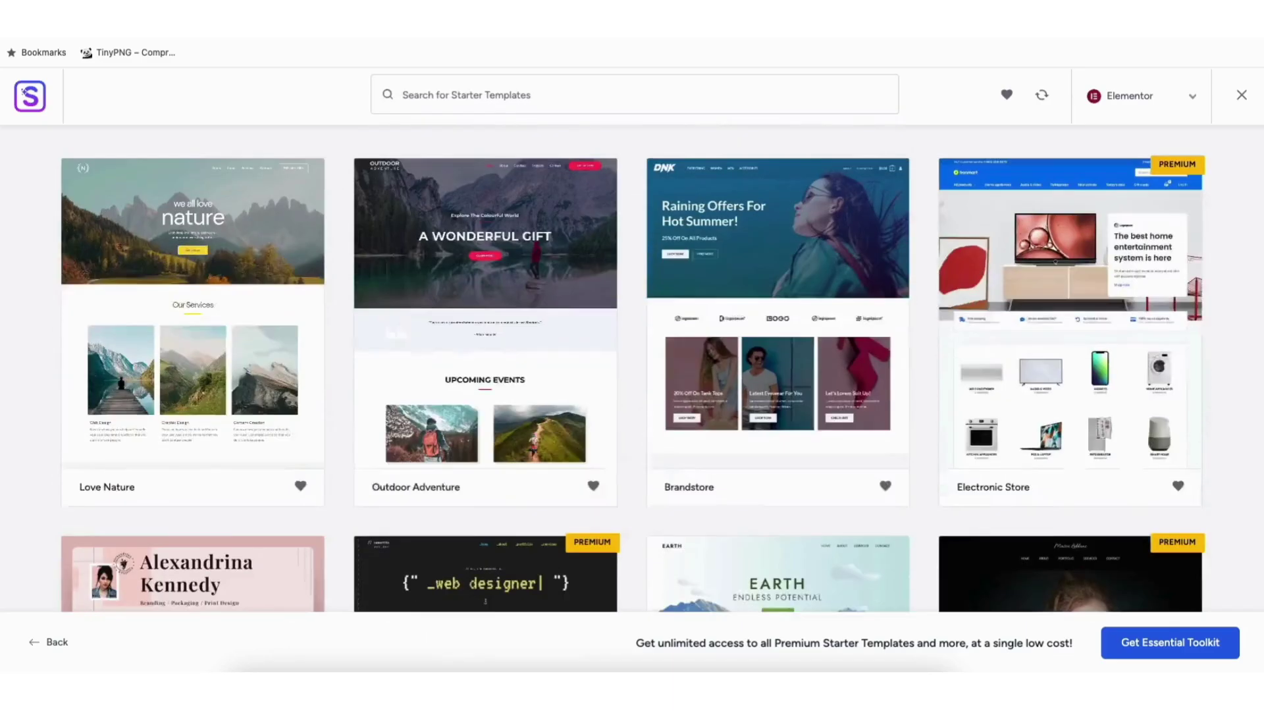
pyautogui.scroll(-12, 632, 369)
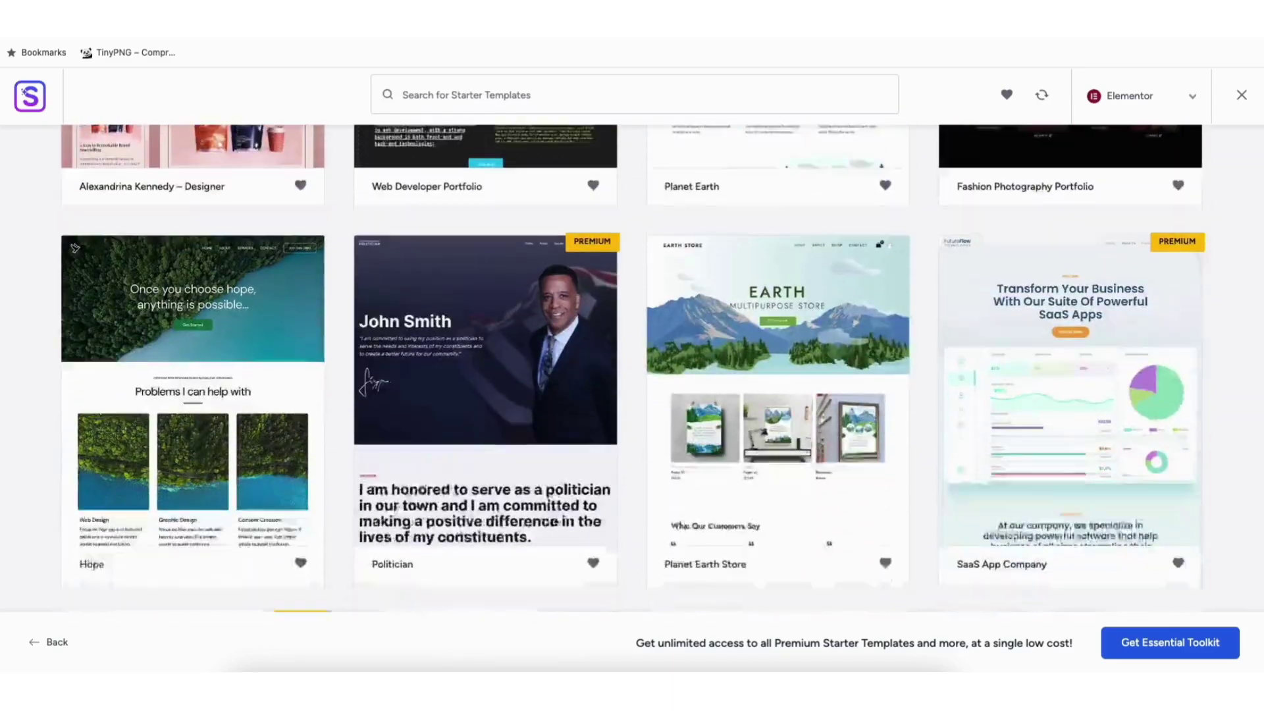
pyautogui.scroll(-3, 633, 369)
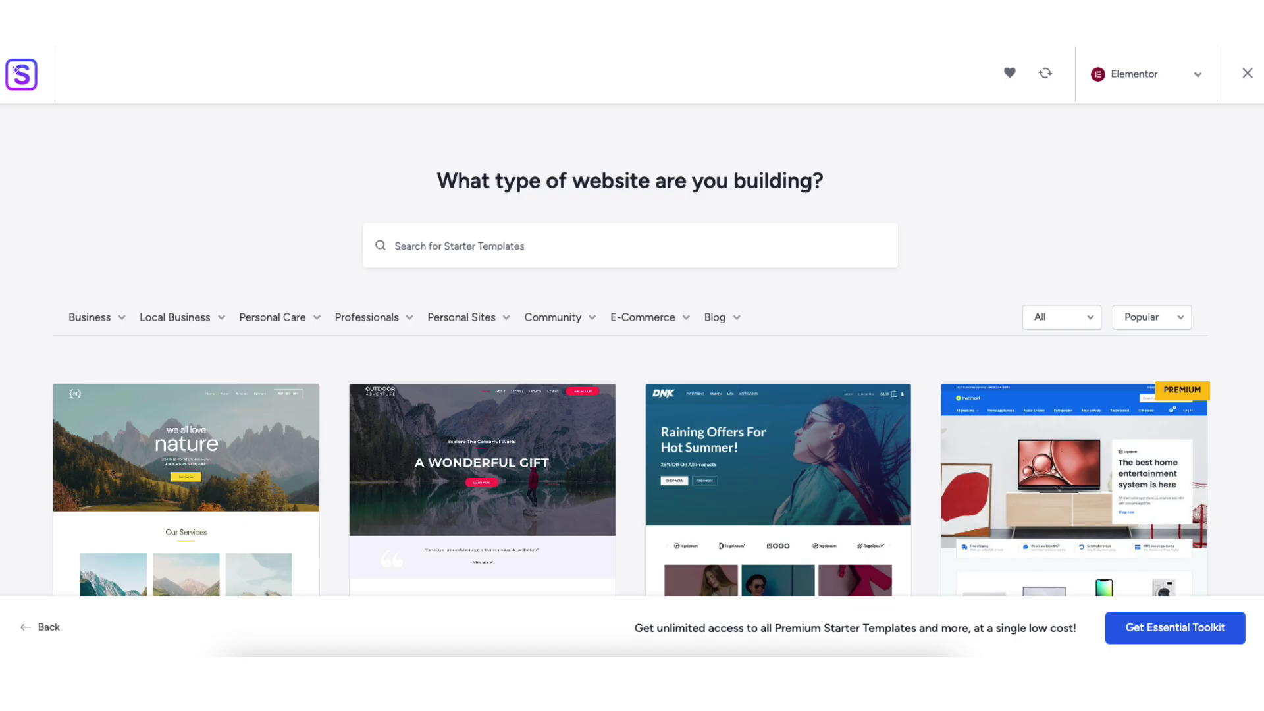
pyautogui.moveTo(156, 322)
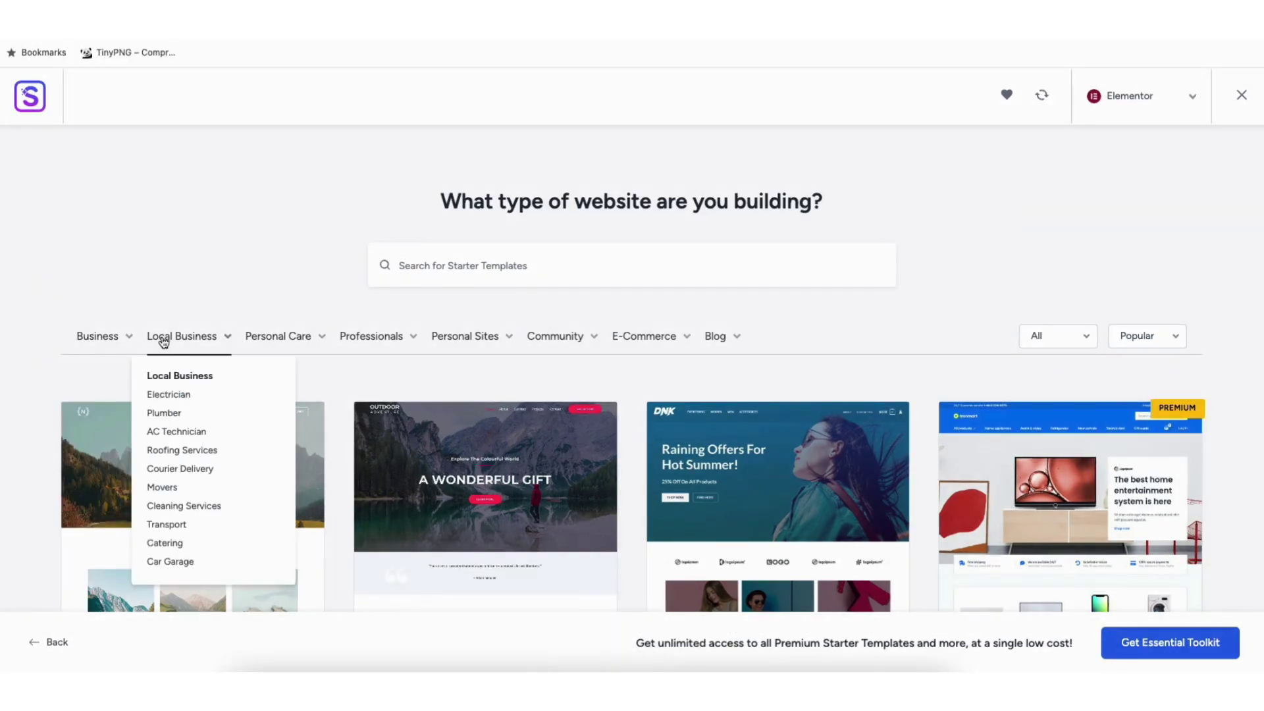
pyautogui.moveTo(380, 343)
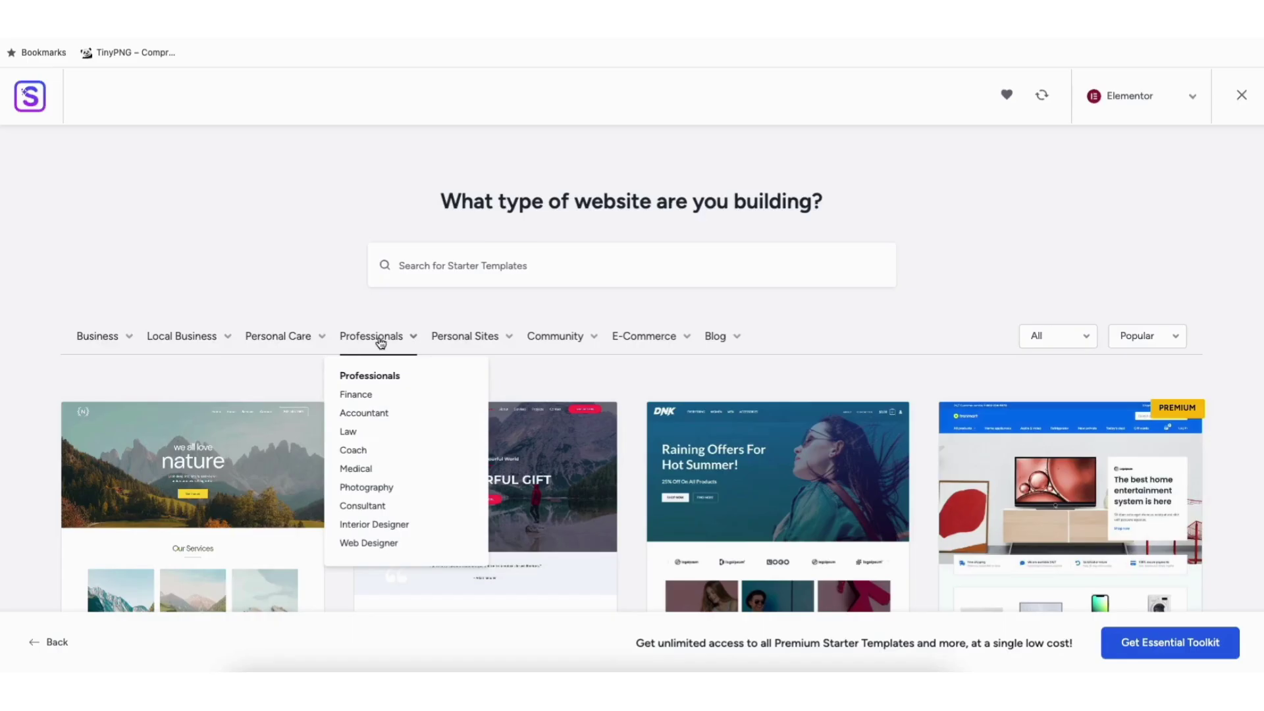
# - Preview the Love Nature template, close it, and look through further templates in the Elementor library
pyautogui.click(184, 483)
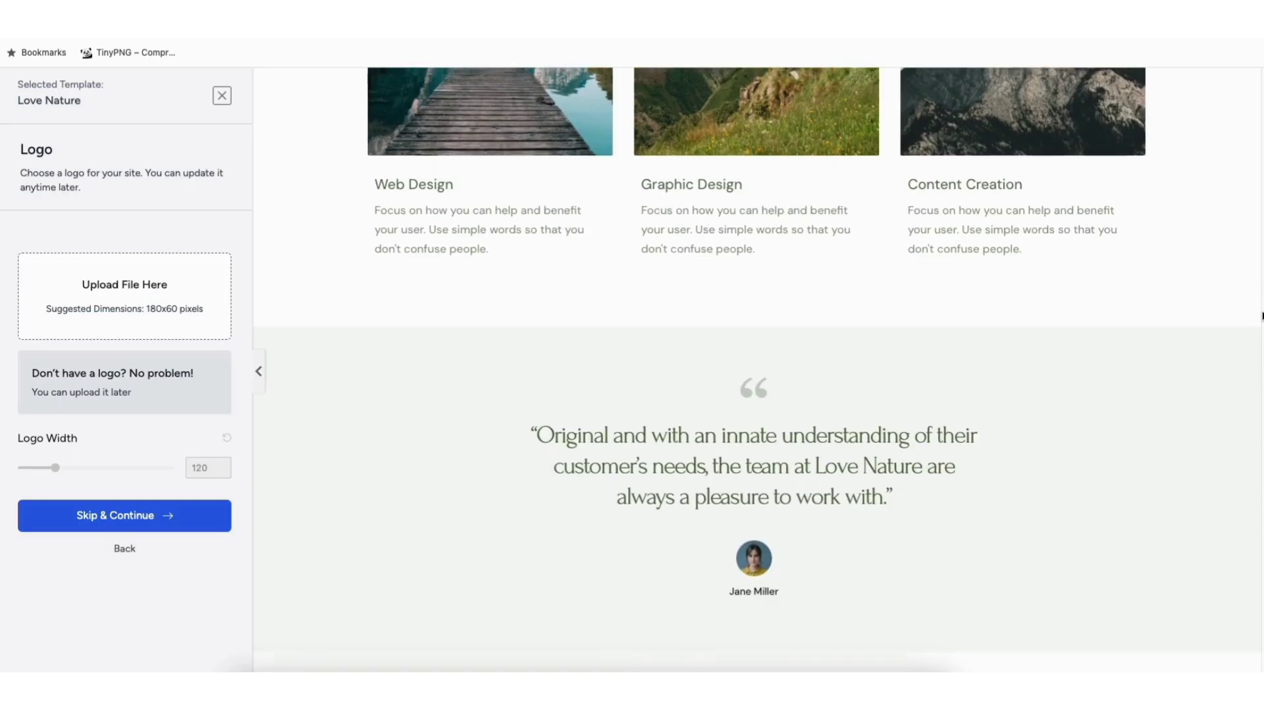
pyautogui.click(222, 97)
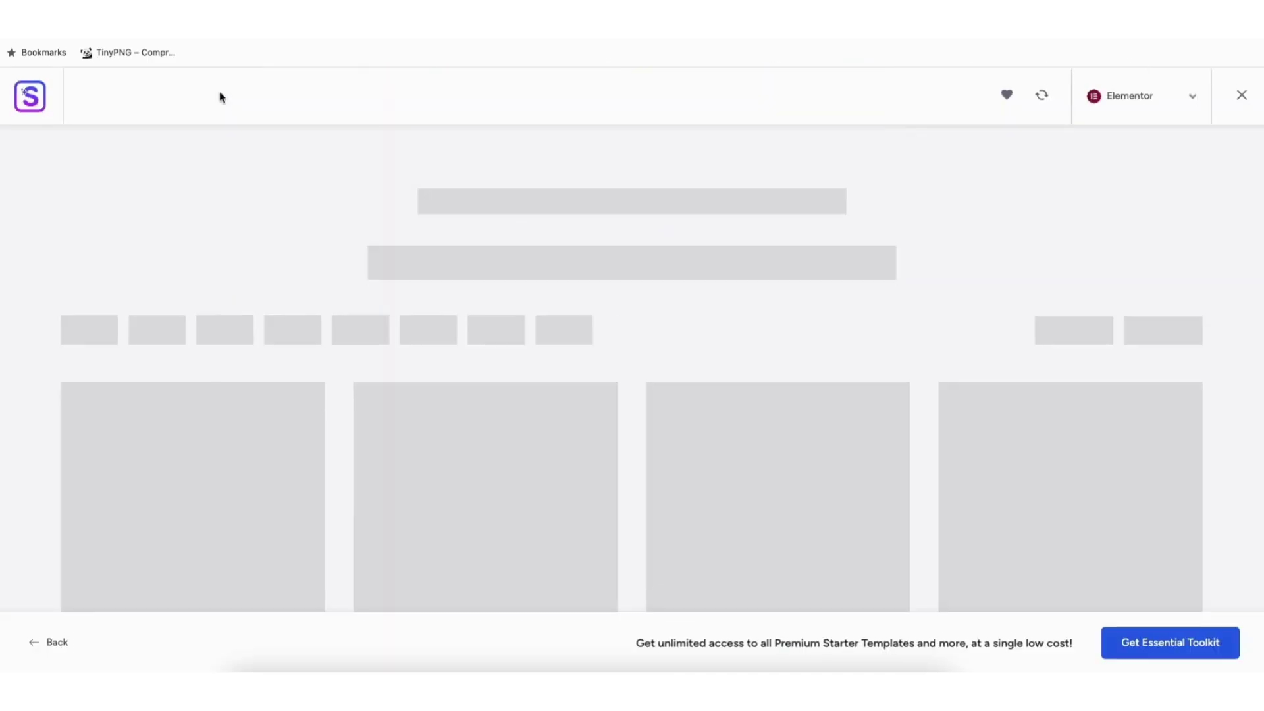
pyautogui.scroll(-7, 631, 395)
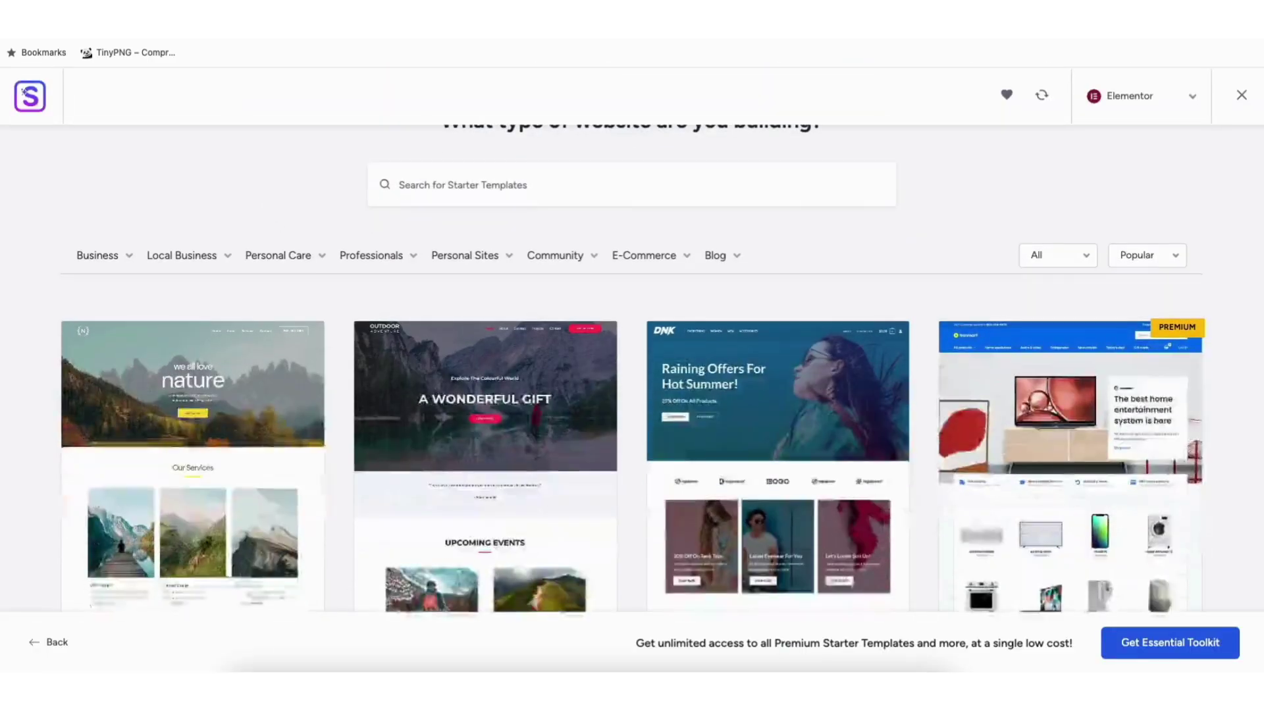
pyautogui.scroll(-12, 631, 369)
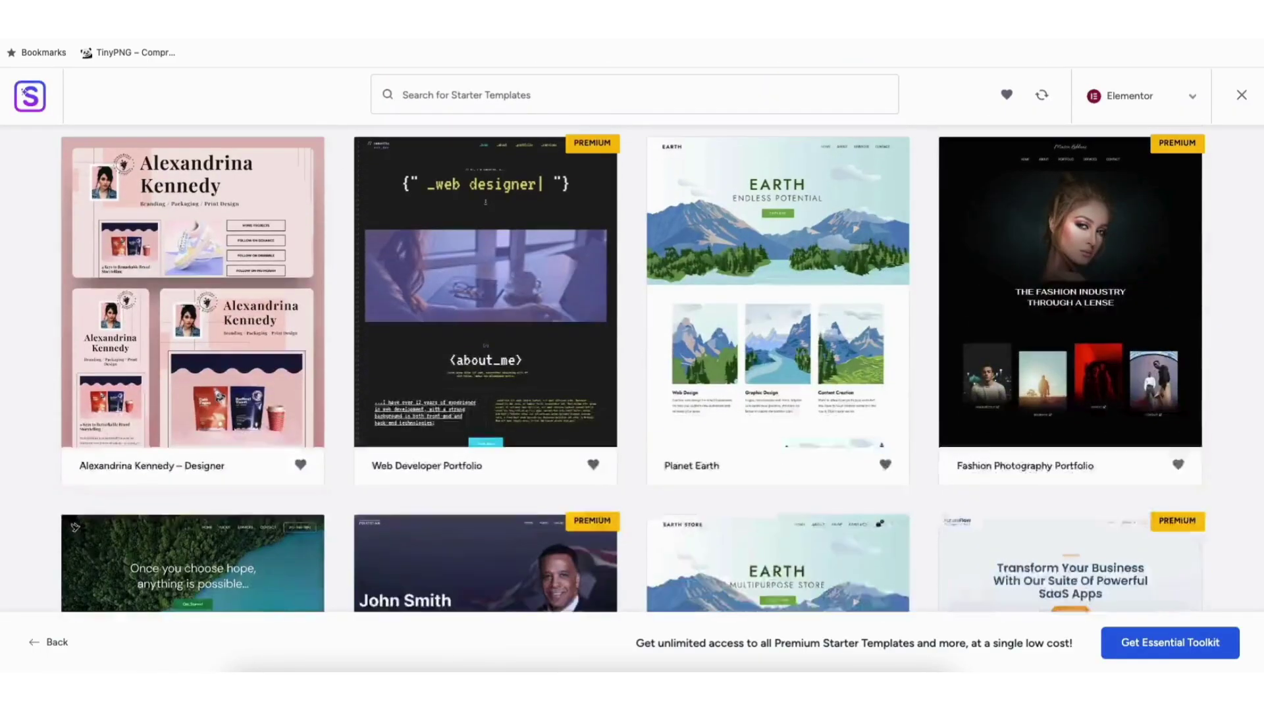
pyautogui.scroll(-8, 401, 392)
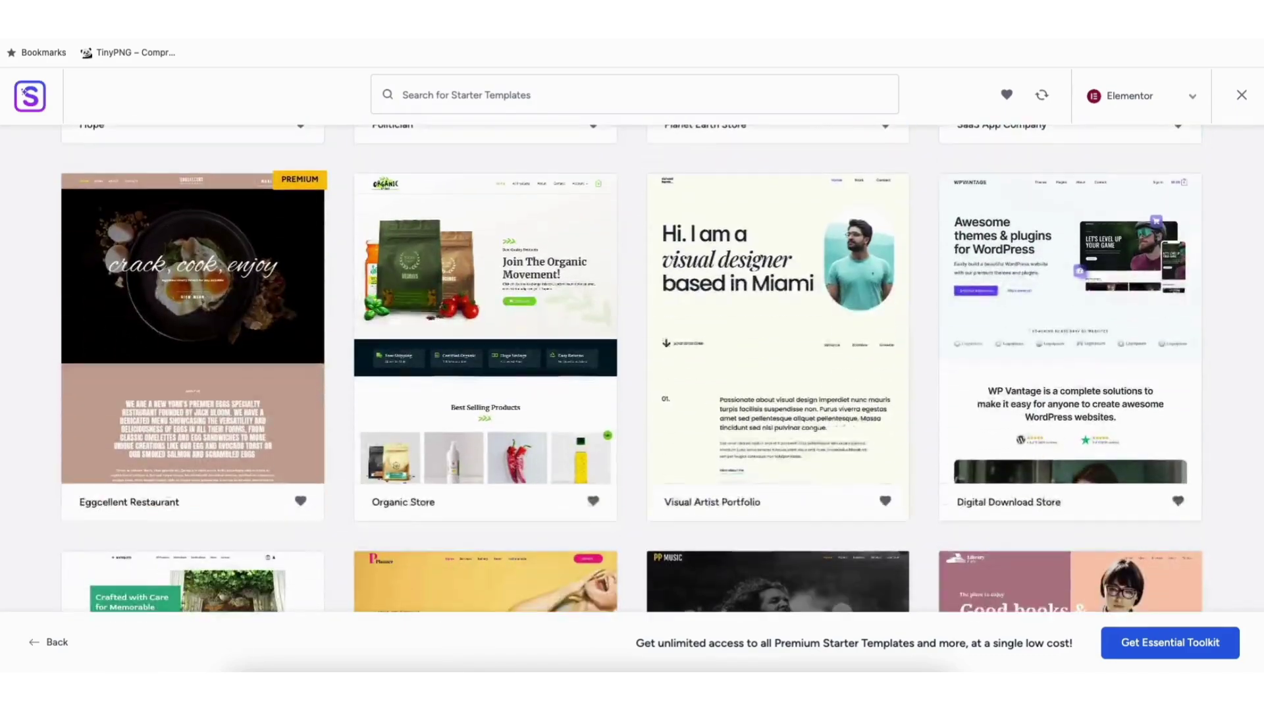
pyautogui.scroll(-12, 401, 393)
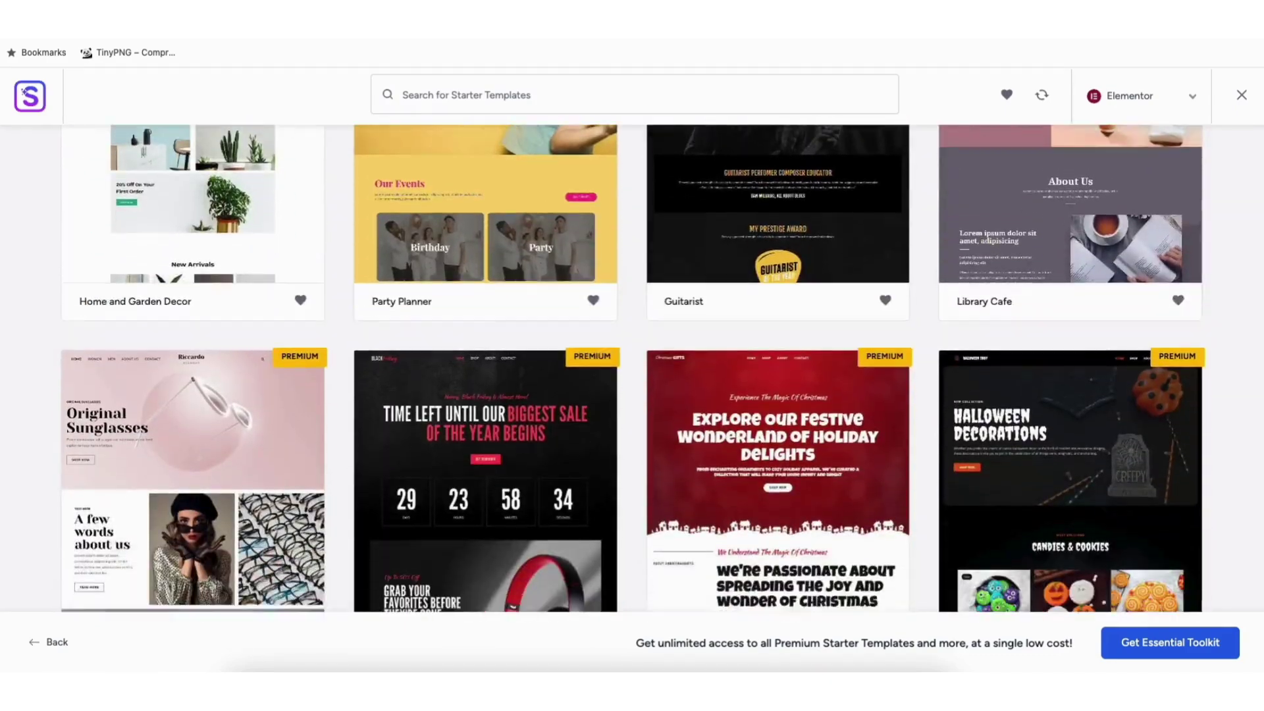
pyautogui.scroll(-12, 400, 393)
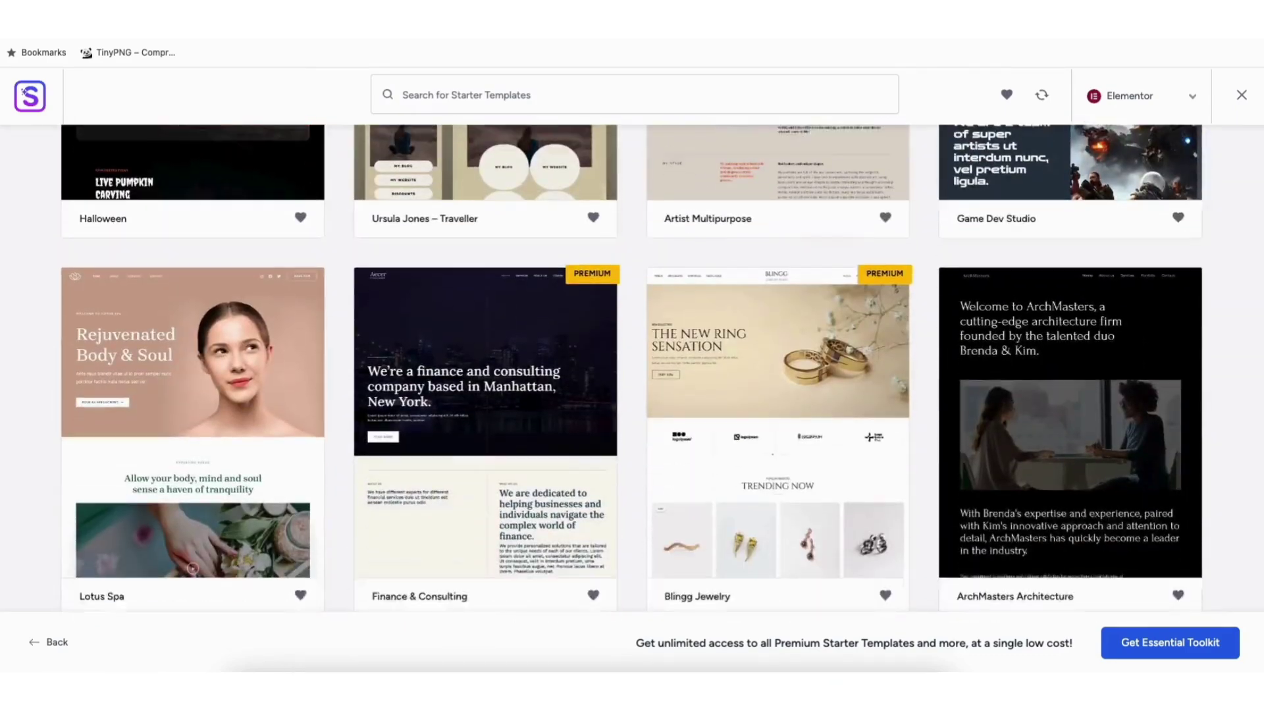
# - Browse further through the Elementor starter templates and choose the Outdoor Adventure template
pyautogui.scroll(-10, 400, 393)
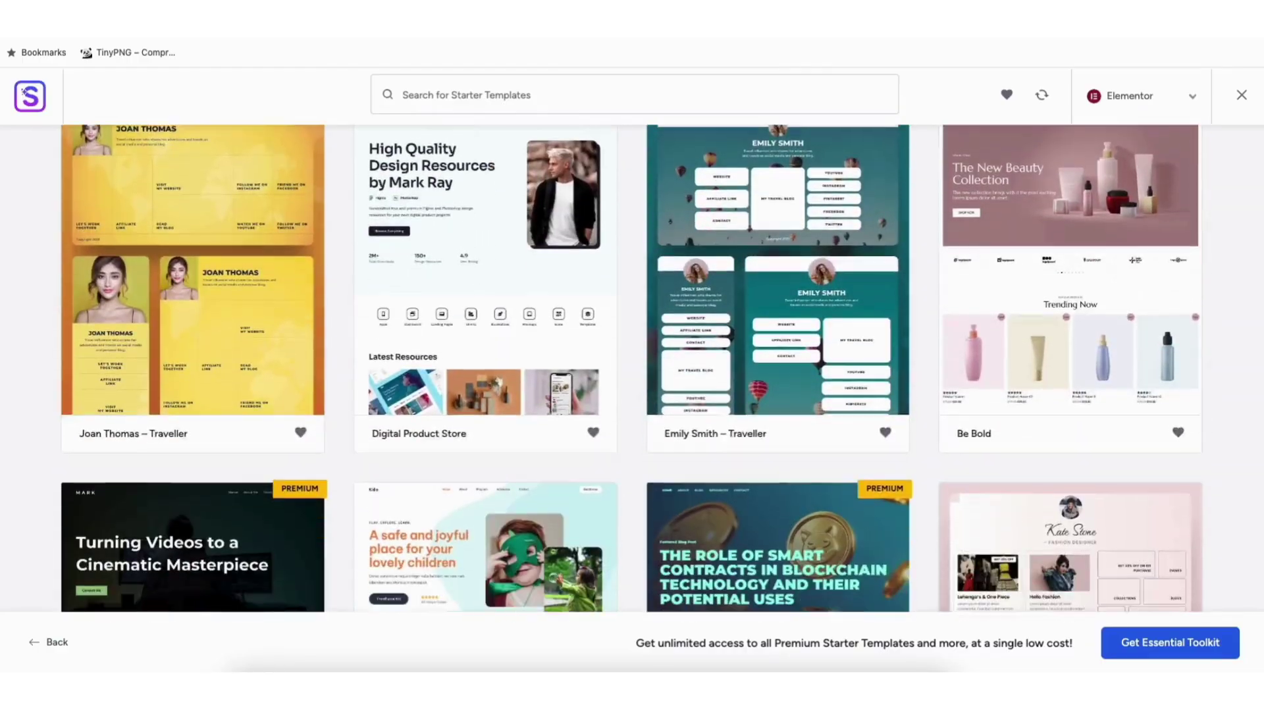
pyautogui.scroll(-10, 632, 368)
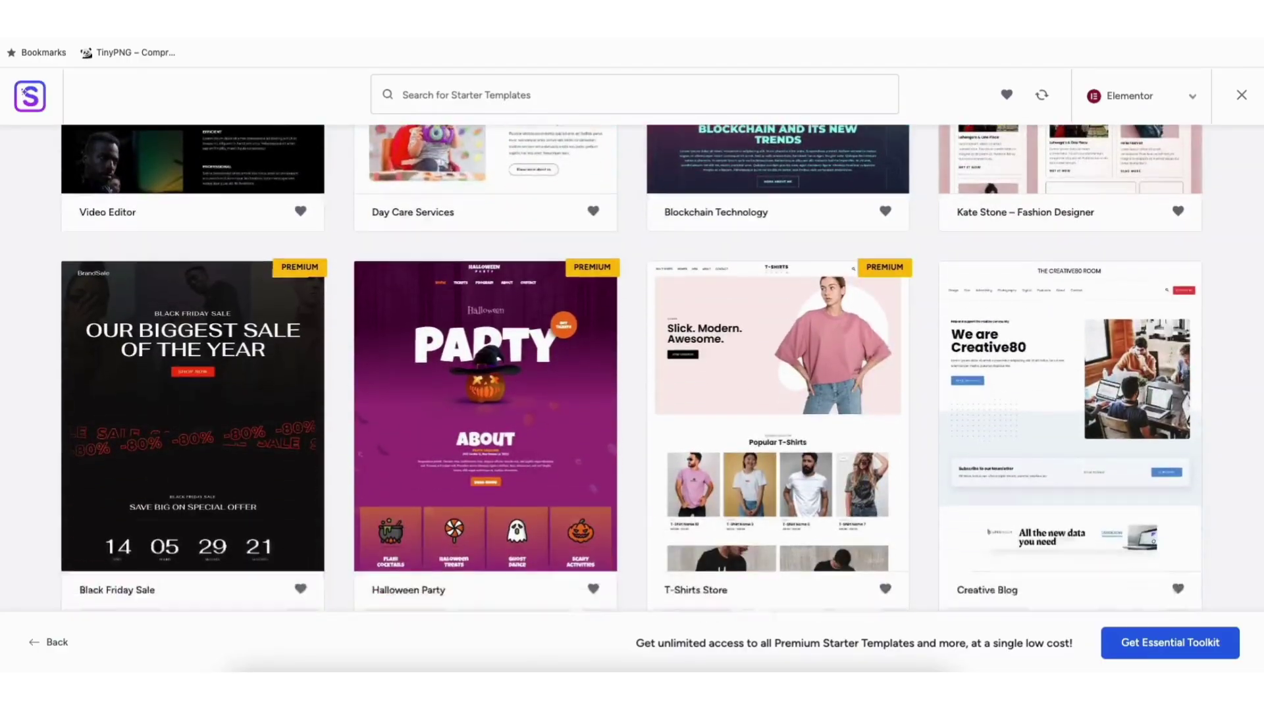
pyautogui.scroll(-8, 632, 369)
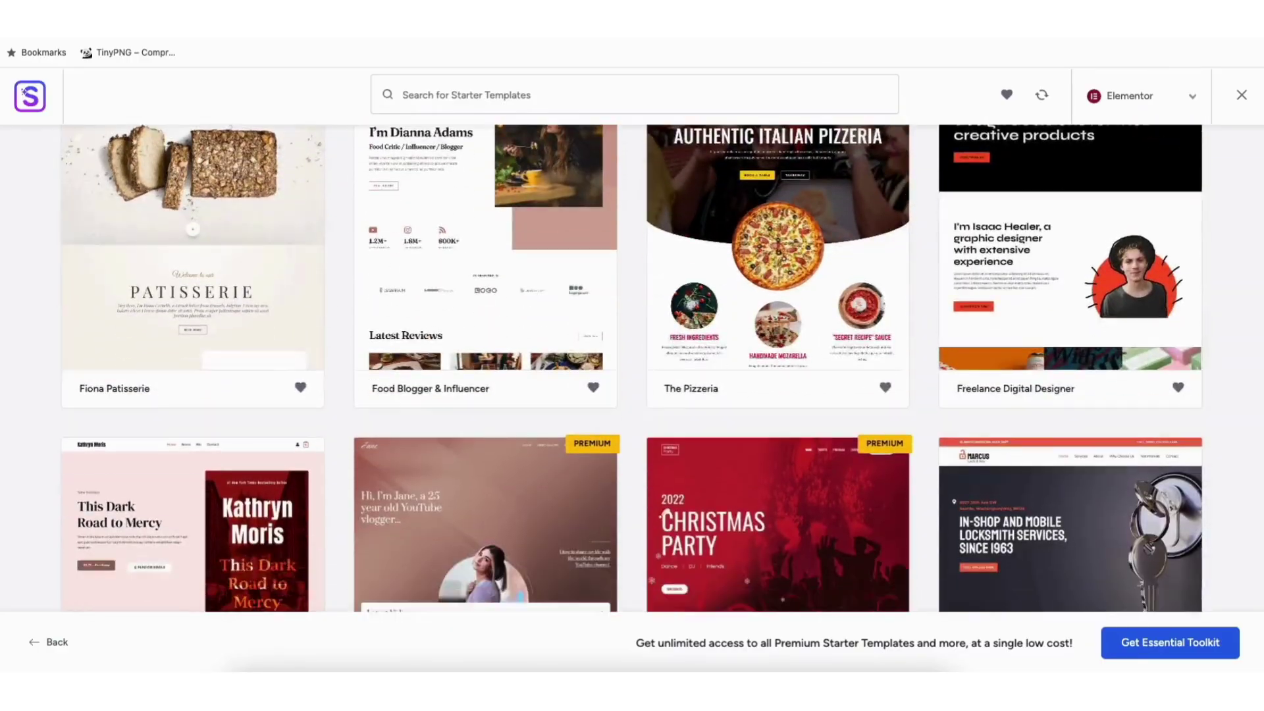
pyautogui.scroll(-6, 631, 369)
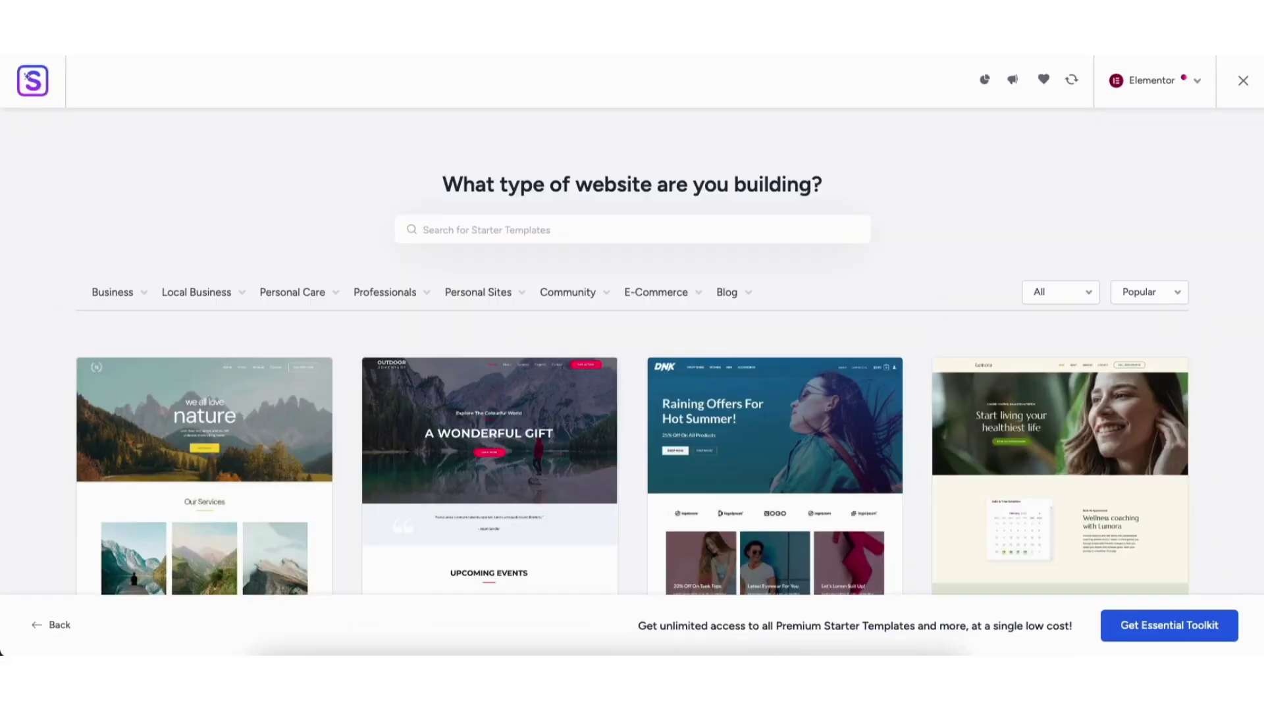
pyautogui.scroll(-3, 632, 369)
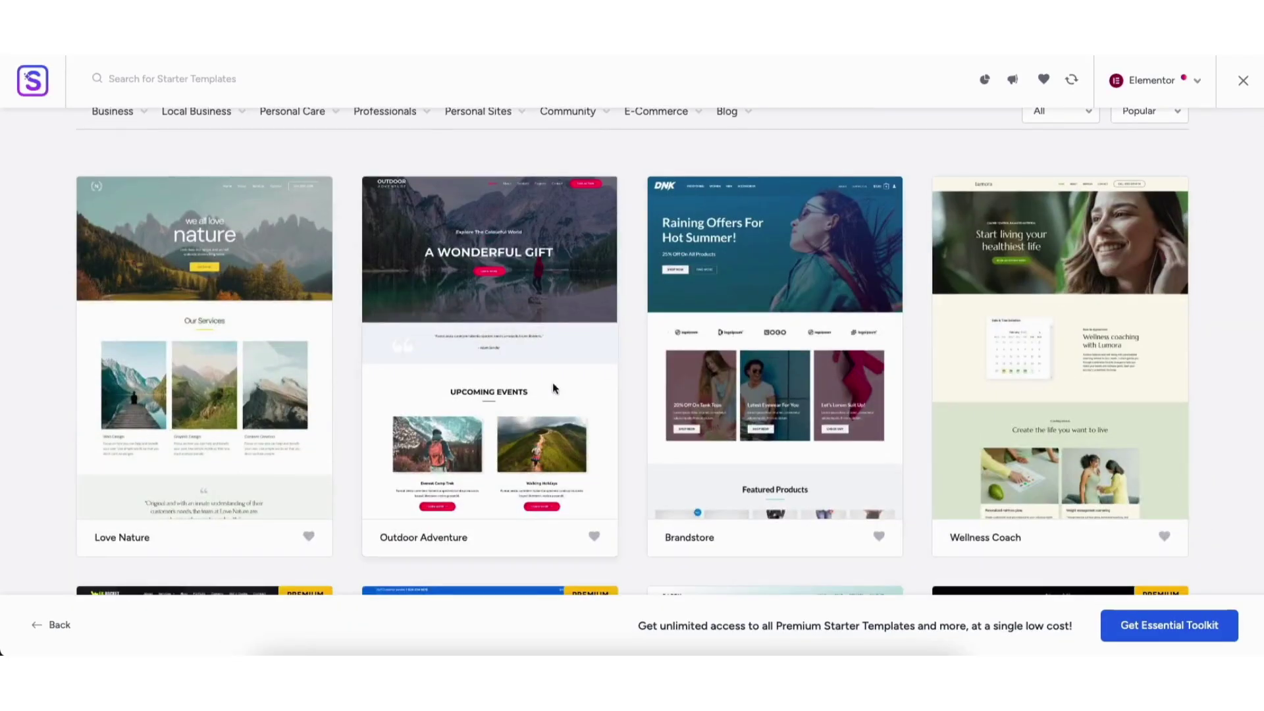
pyautogui.click(457, 355)
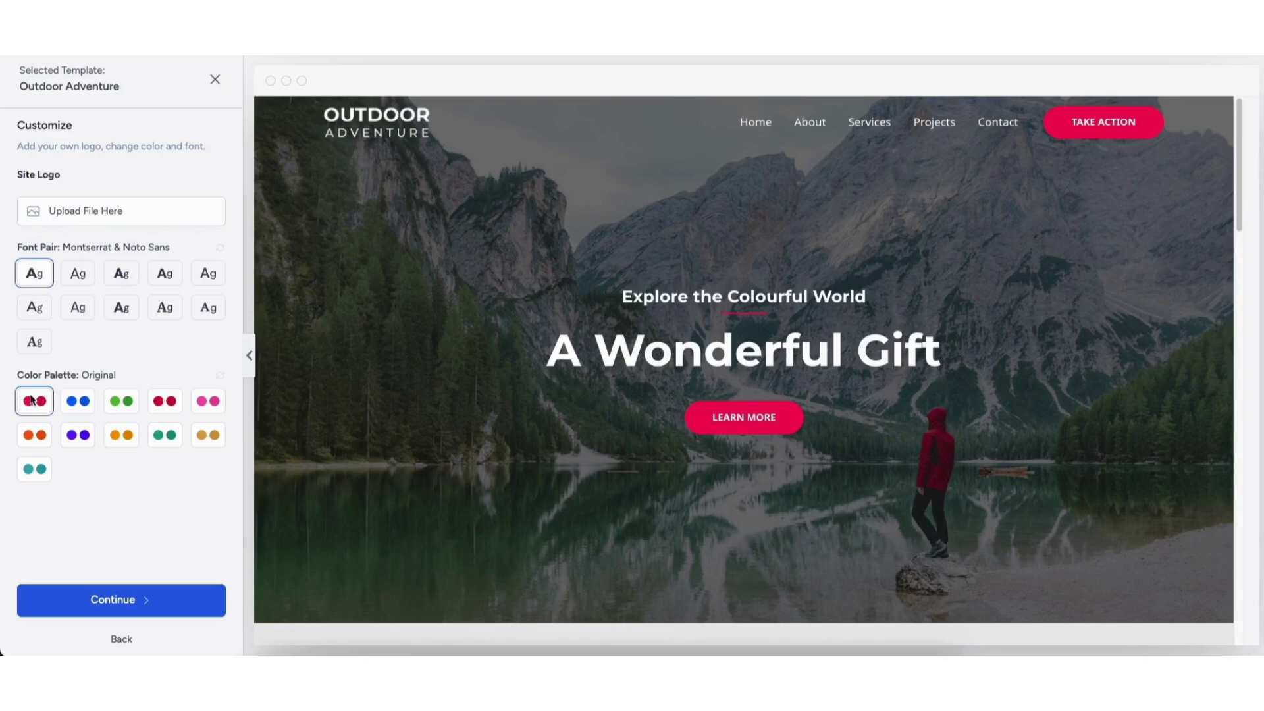
# - Try the alternative colour palettes on the Outdoor Adventure template, then return to the Original palette
pyautogui.click(78, 402)
pyautogui.click(121, 403)
pyautogui.click(164, 402)
pyautogui.click(208, 403)
pyautogui.click(207, 434)
pyautogui.click(162, 434)
pyautogui.click(123, 435)
pyautogui.click(77, 435)
pyautogui.click(34, 435)
pyautogui.click(34, 469)
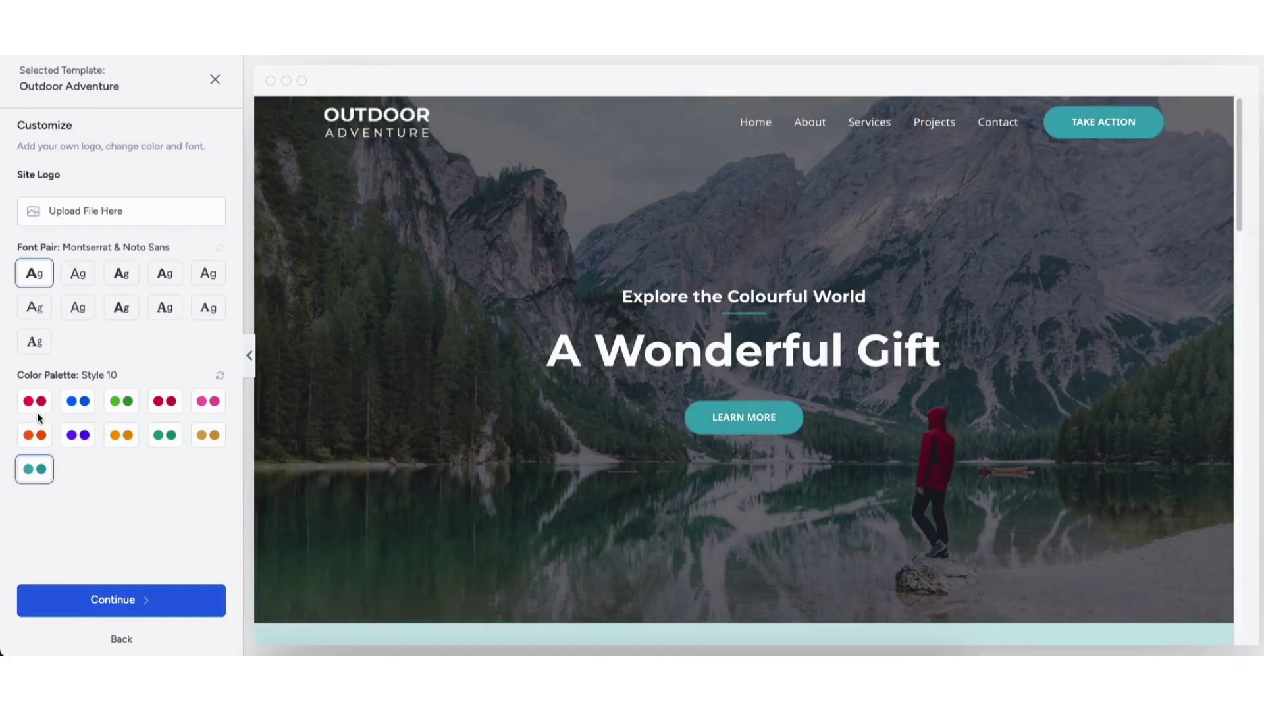
pyautogui.click(35, 403)
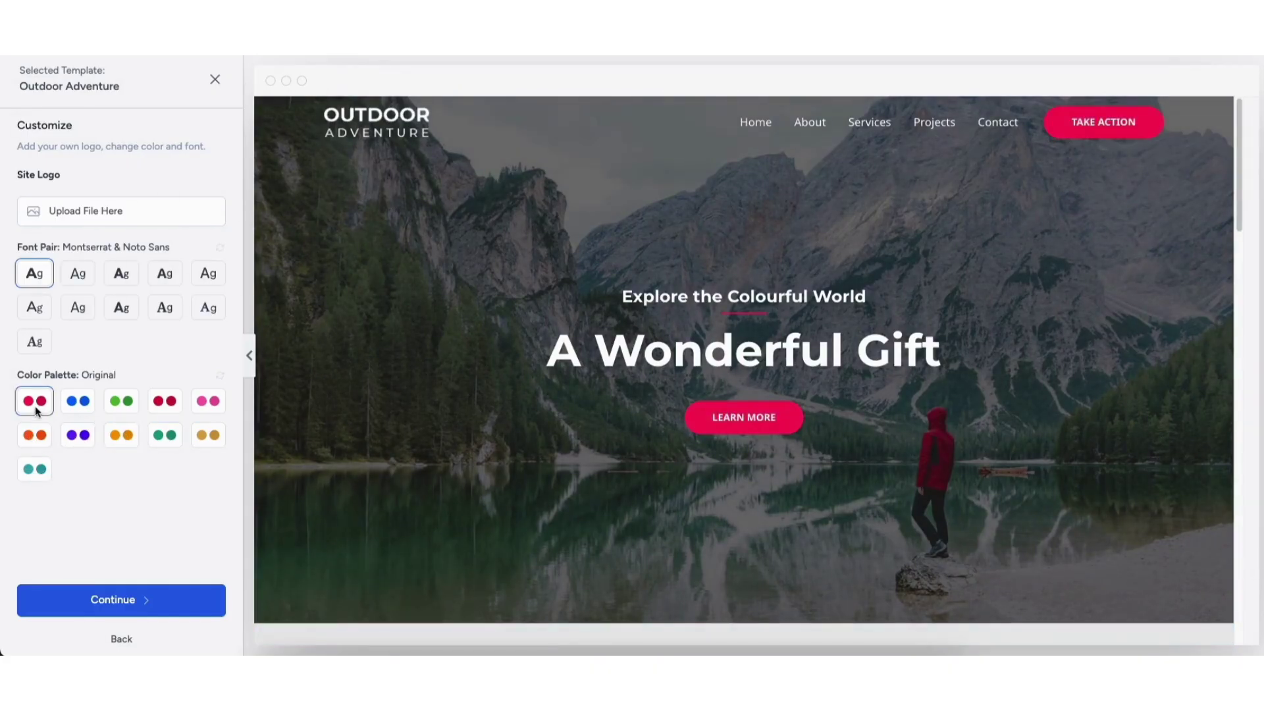
# - Skip the optional feature selection and build the website from the Outdoor Adventure template with all import options enabled
pyautogui.click(96, 600)
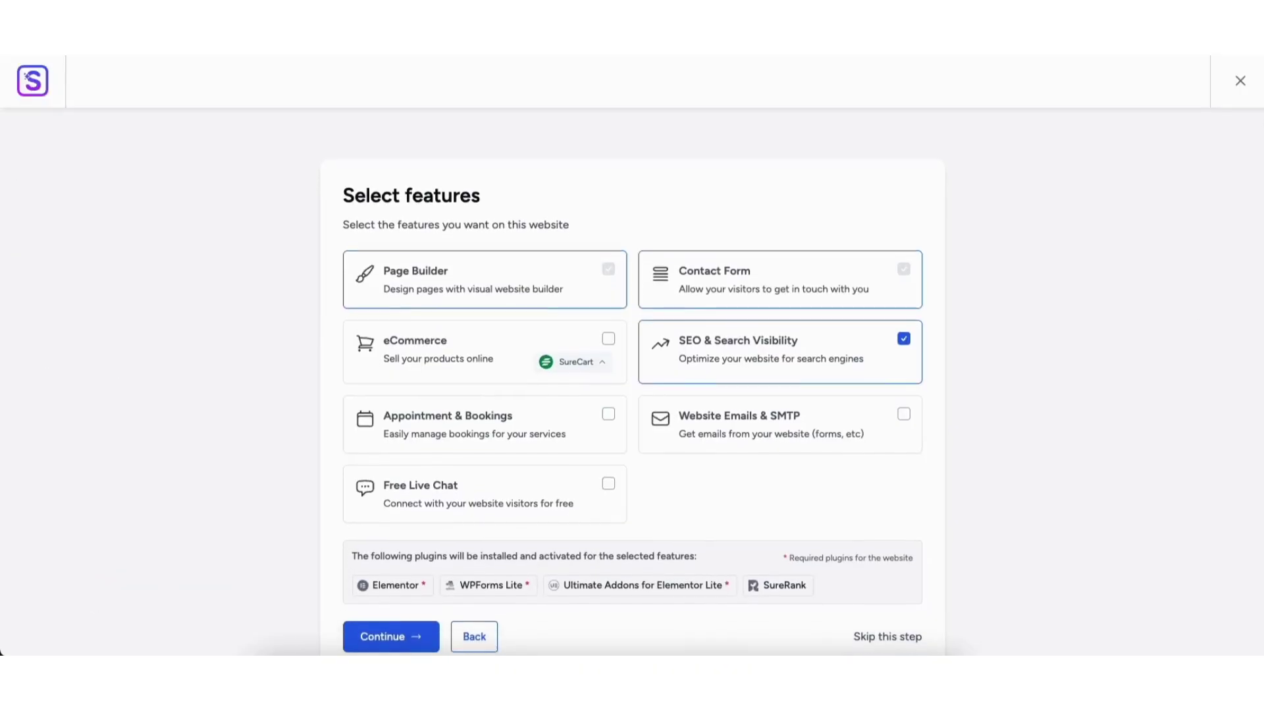
pyautogui.click(903, 410)
pyautogui.click(903, 410)
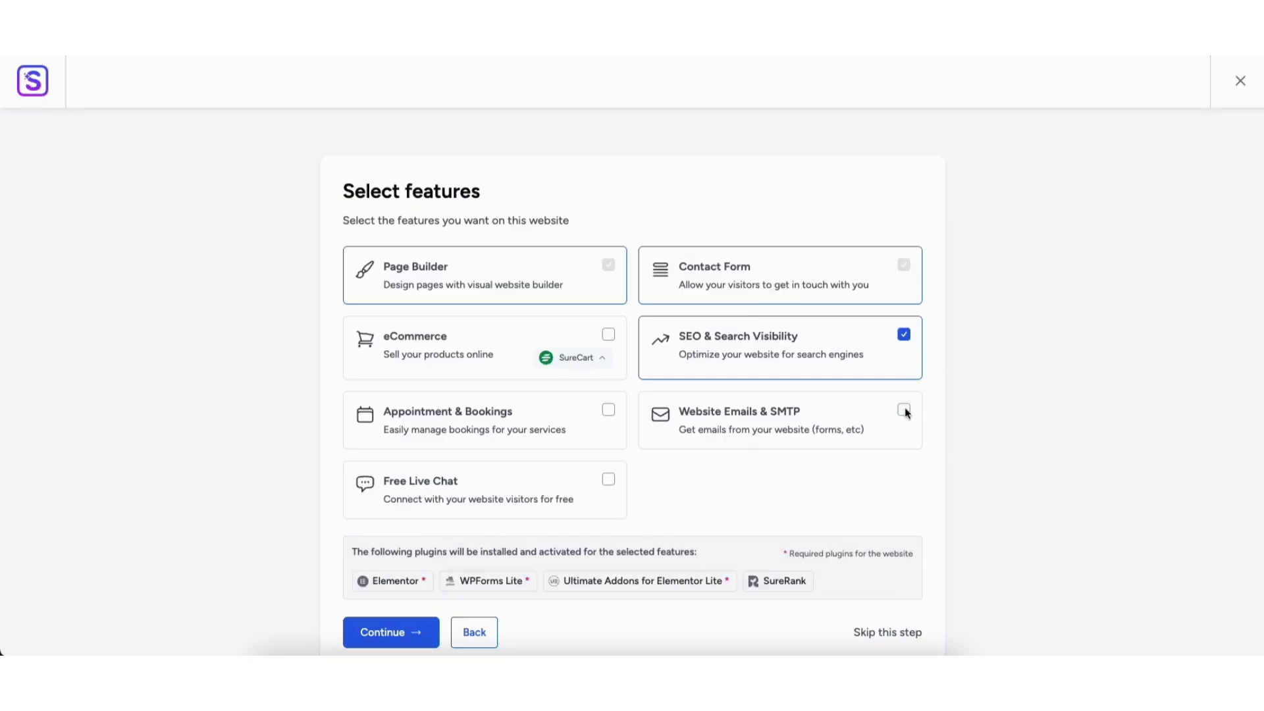
pyautogui.click(877, 631)
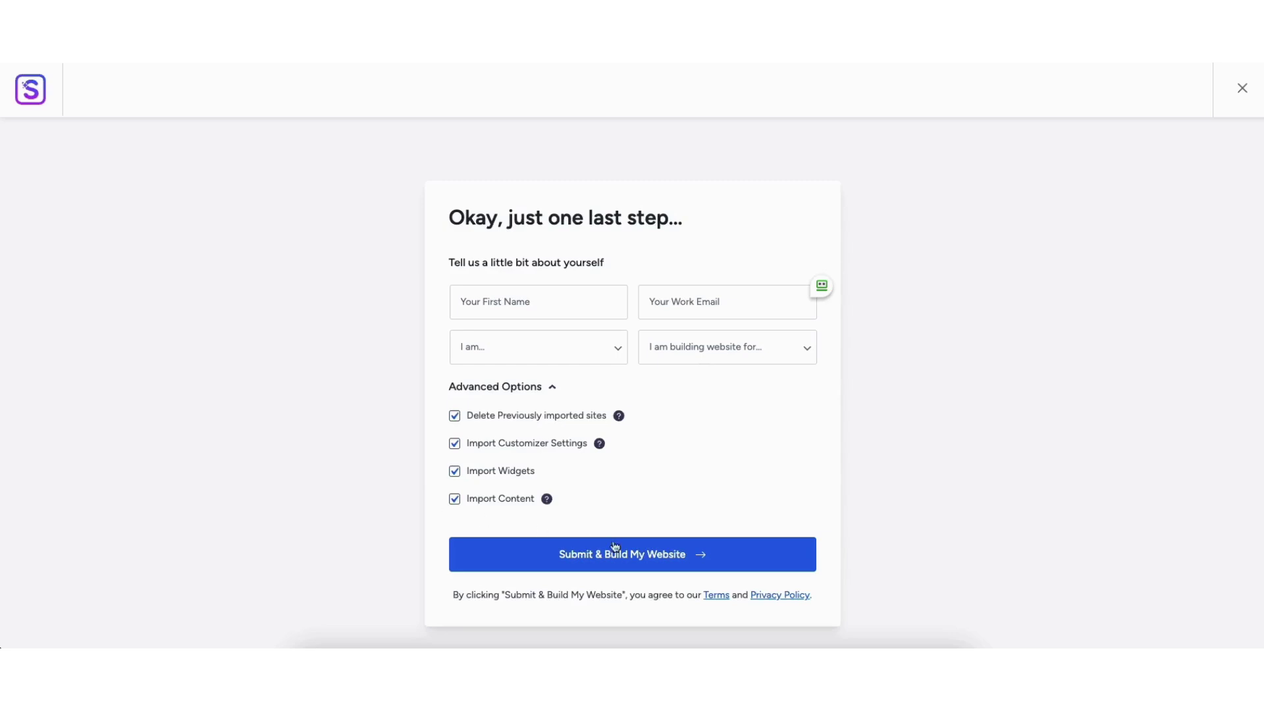
pyautogui.click(576, 541)
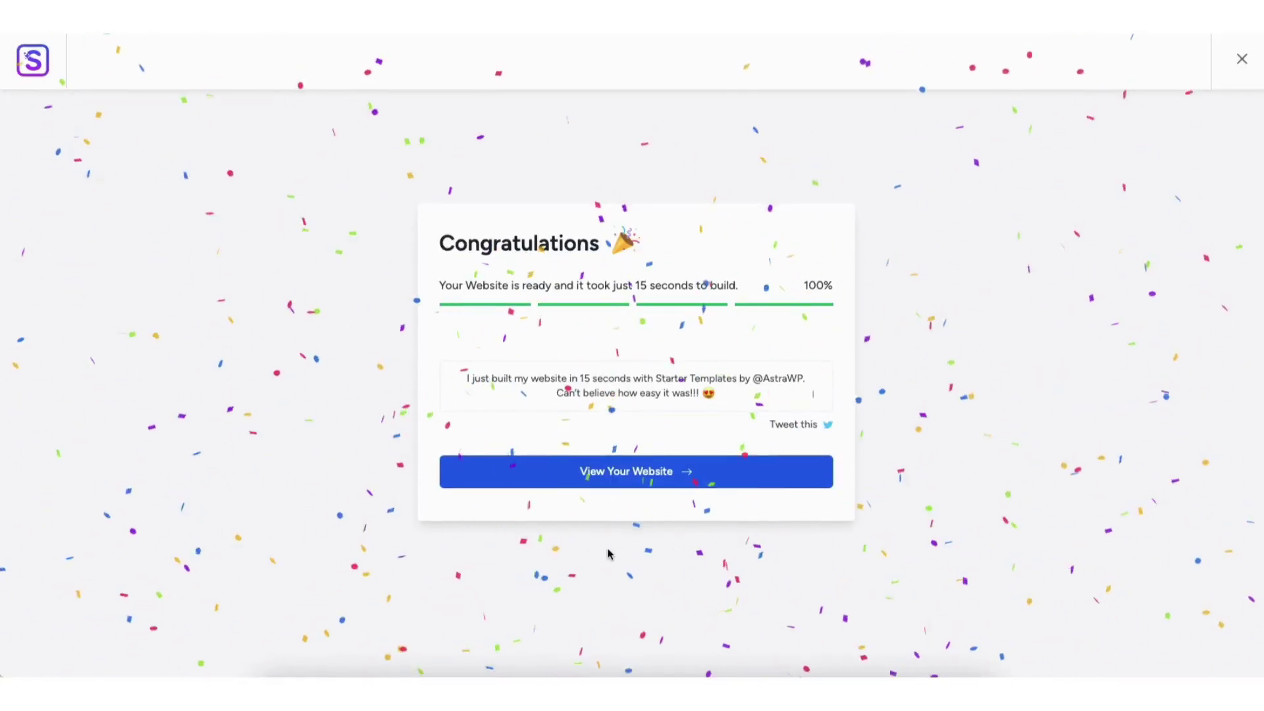
# - Open the newly built website and look through its home page down past the Upcoming Events section
pyautogui.click(606, 471)
pyautogui.scroll(-8, 632, 356)
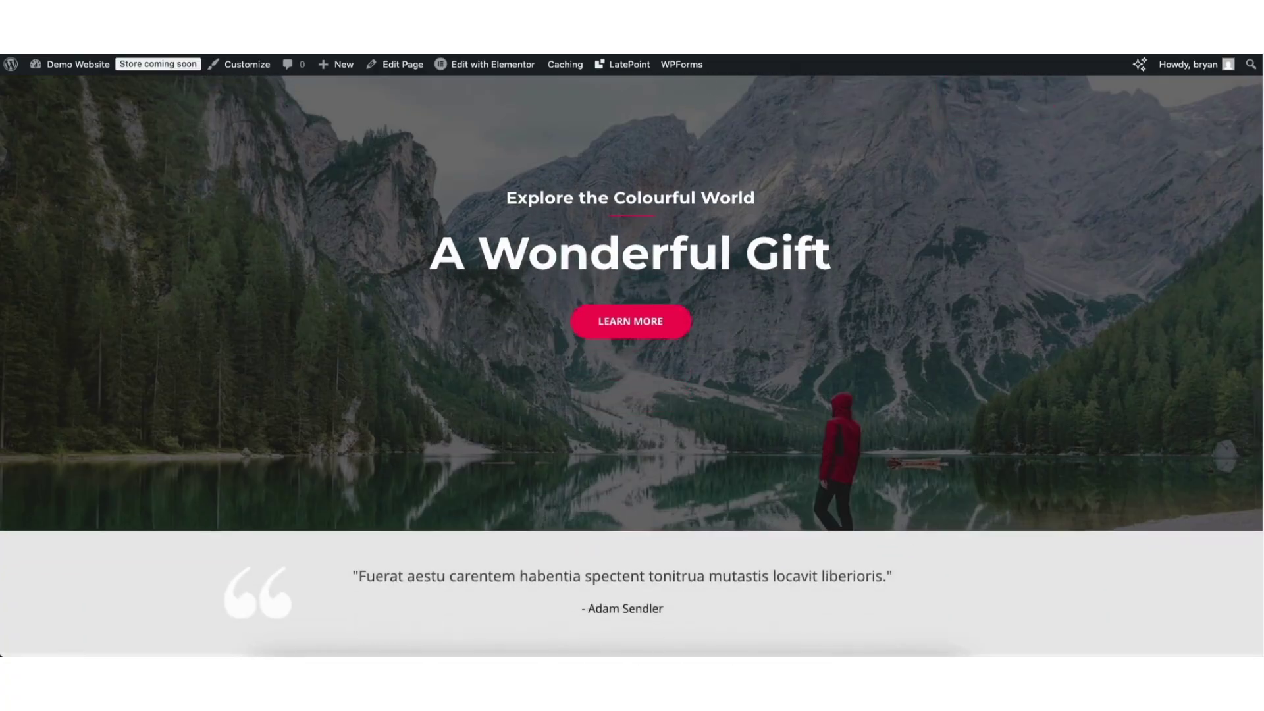
pyautogui.scroll(-10, 632, 355)
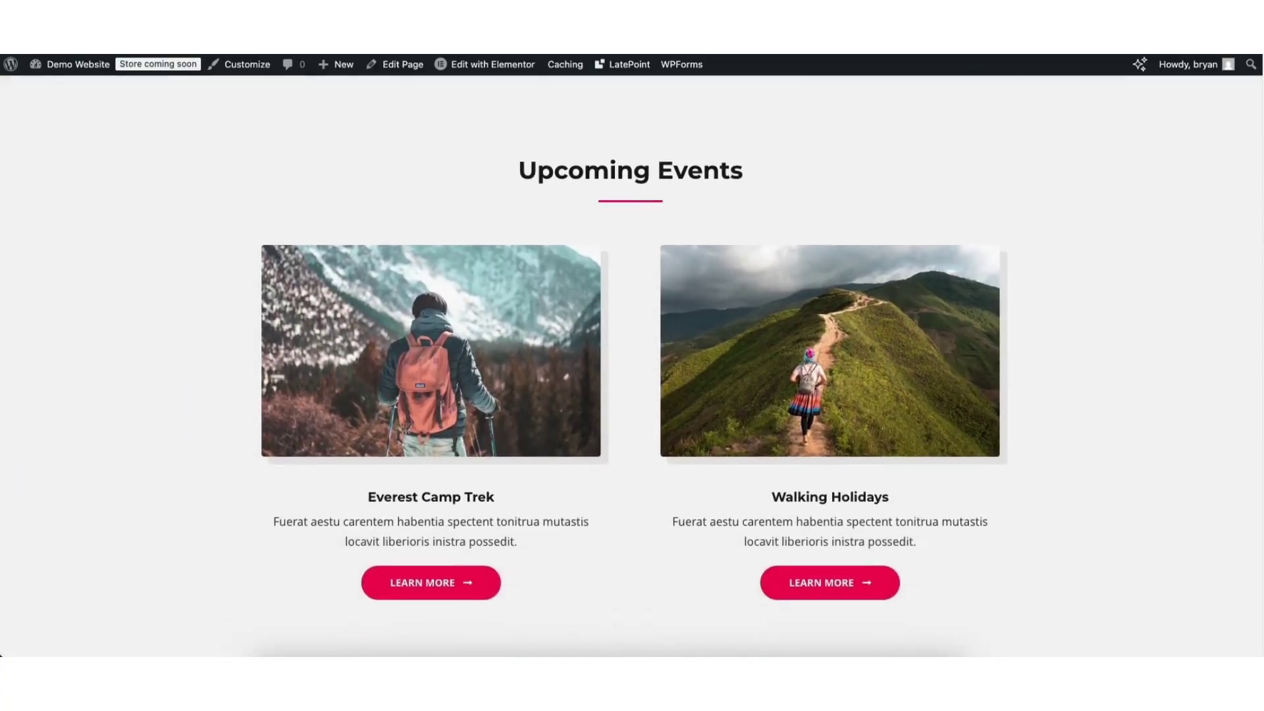
pyautogui.scroll(-4, 1053, 312)
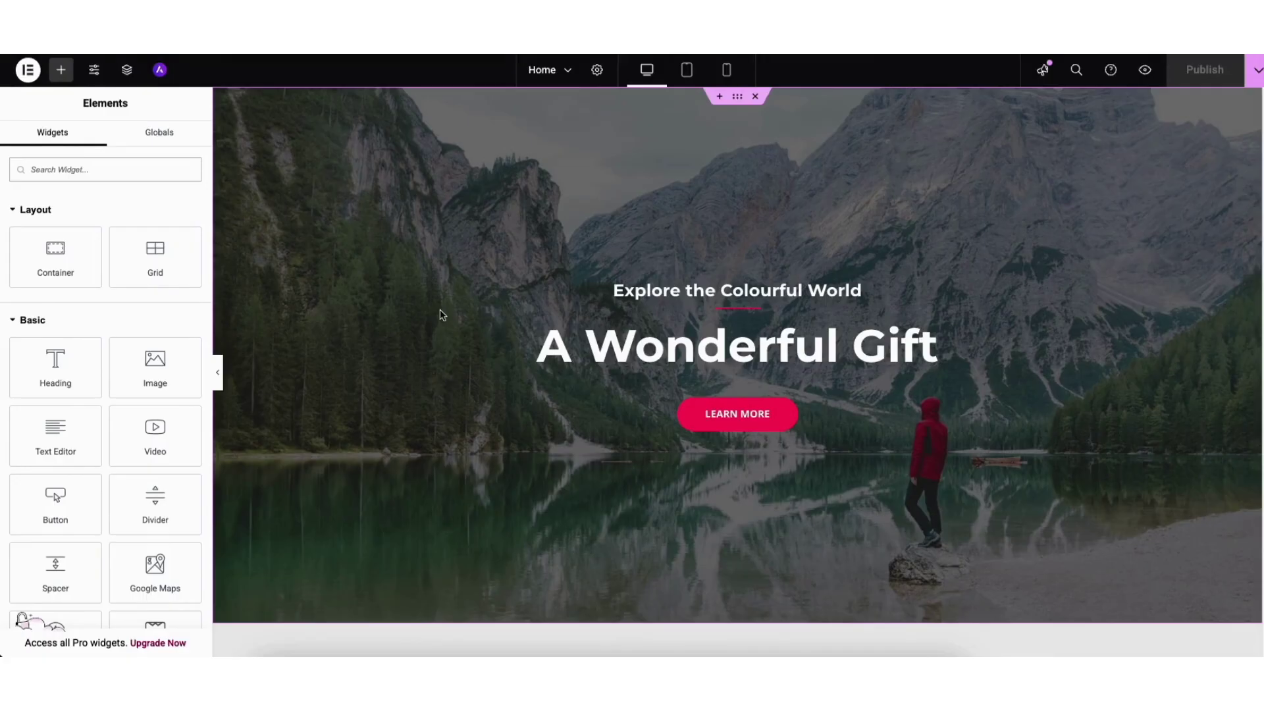
# - Replace the main hero heading "A Wonderful Gift" with "Demo Website"
pyautogui.moveTo(537, 349); pyautogui.dragTo(956, 320)
pyautogui.write('Demo')
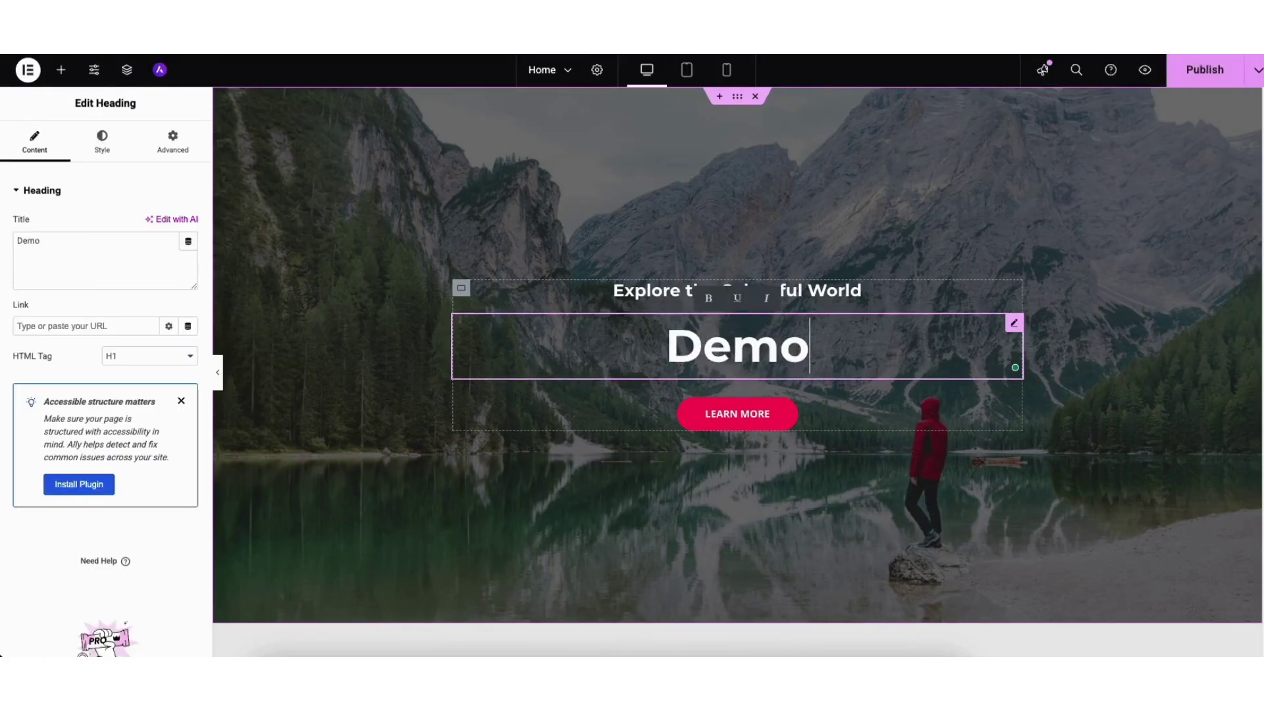
pyautogui.write(' Website')
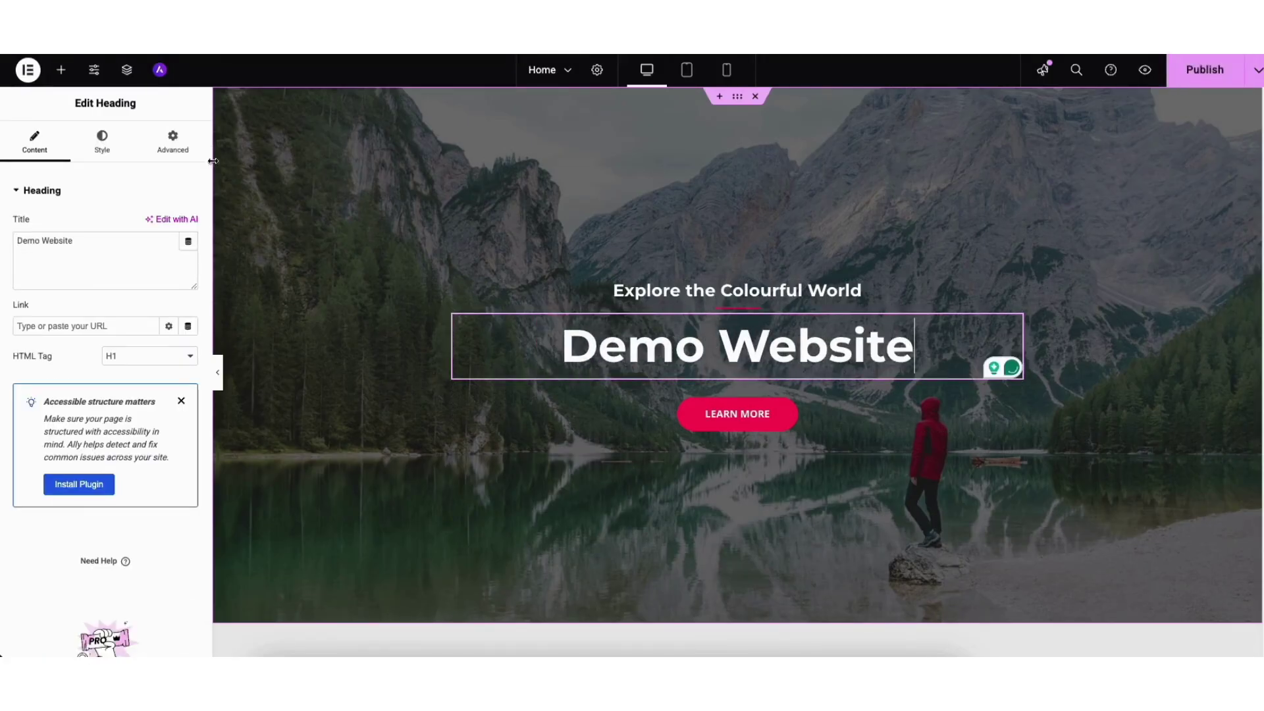
# - Look at the hero heading's style settings, including its typography options and the font family choices
pyautogui.click(102, 144)
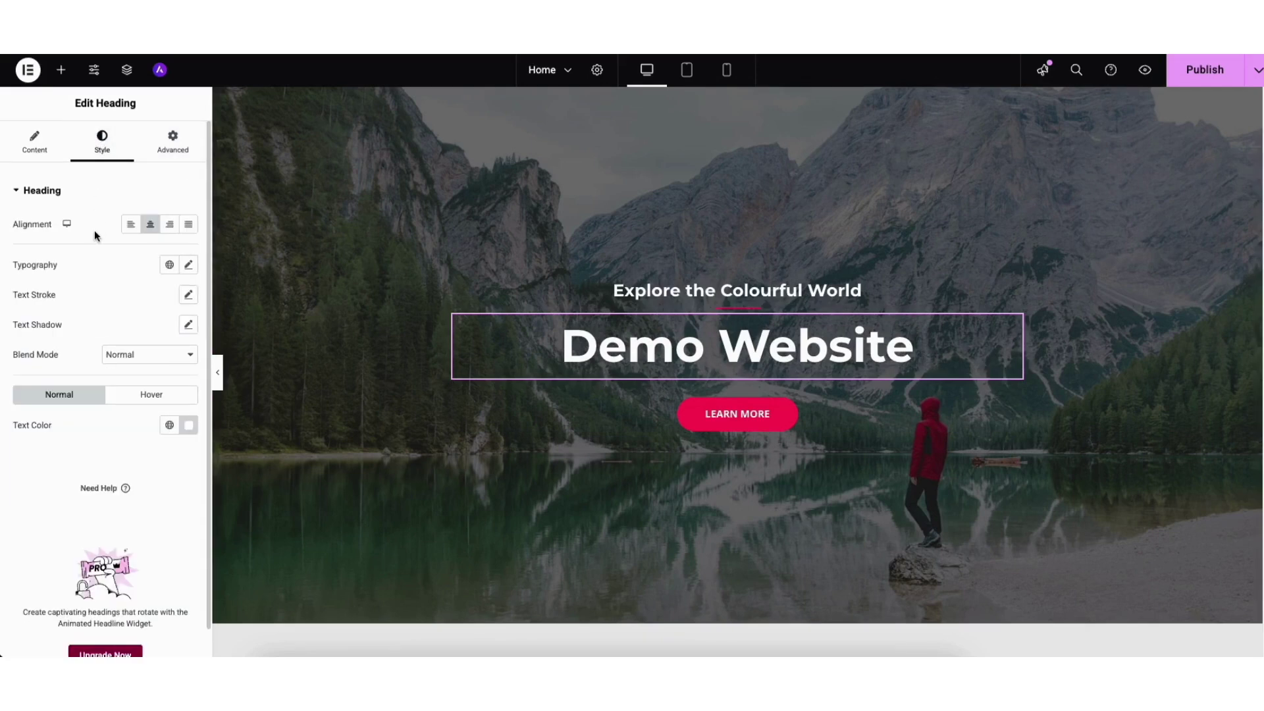
pyautogui.click(190, 265)
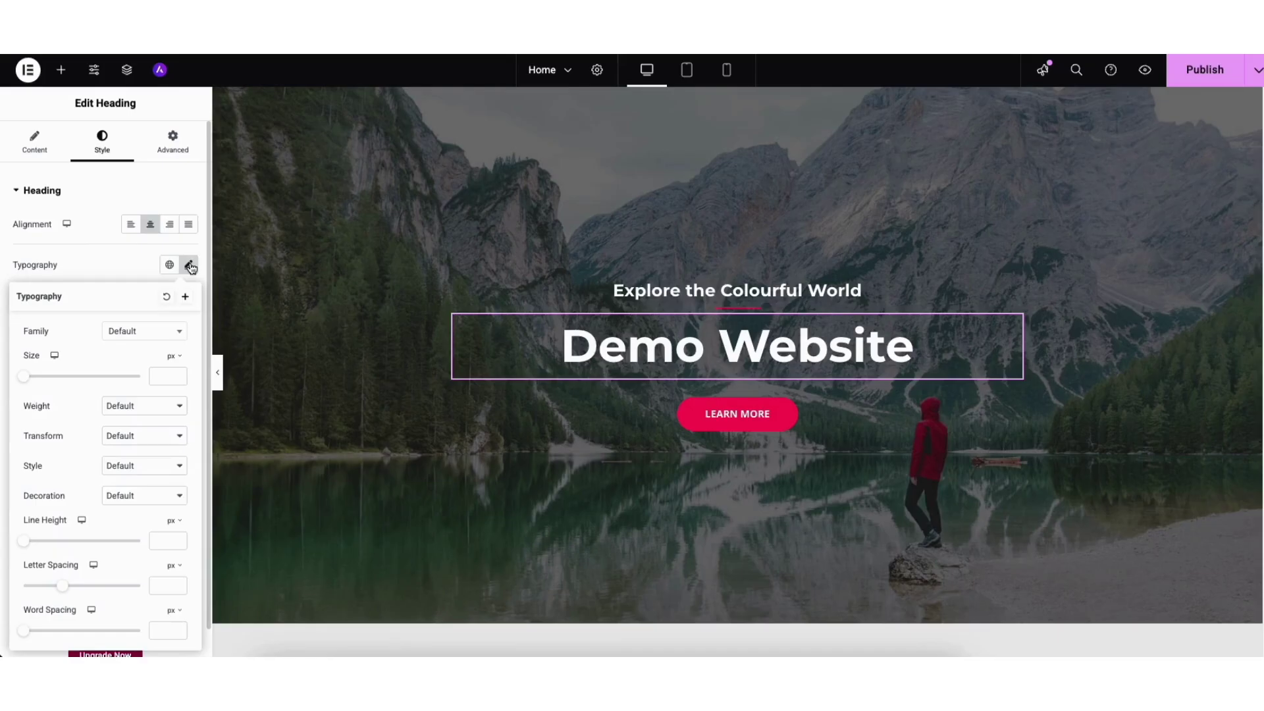
pyautogui.click(168, 333)
pyautogui.moveTo(181, 366)
pyautogui.mouseDown()
pyautogui.moveTo(181, 386)
pyautogui.moveTo(113, 358)
pyautogui.mouseUp()
pyautogui.click(85, 337)
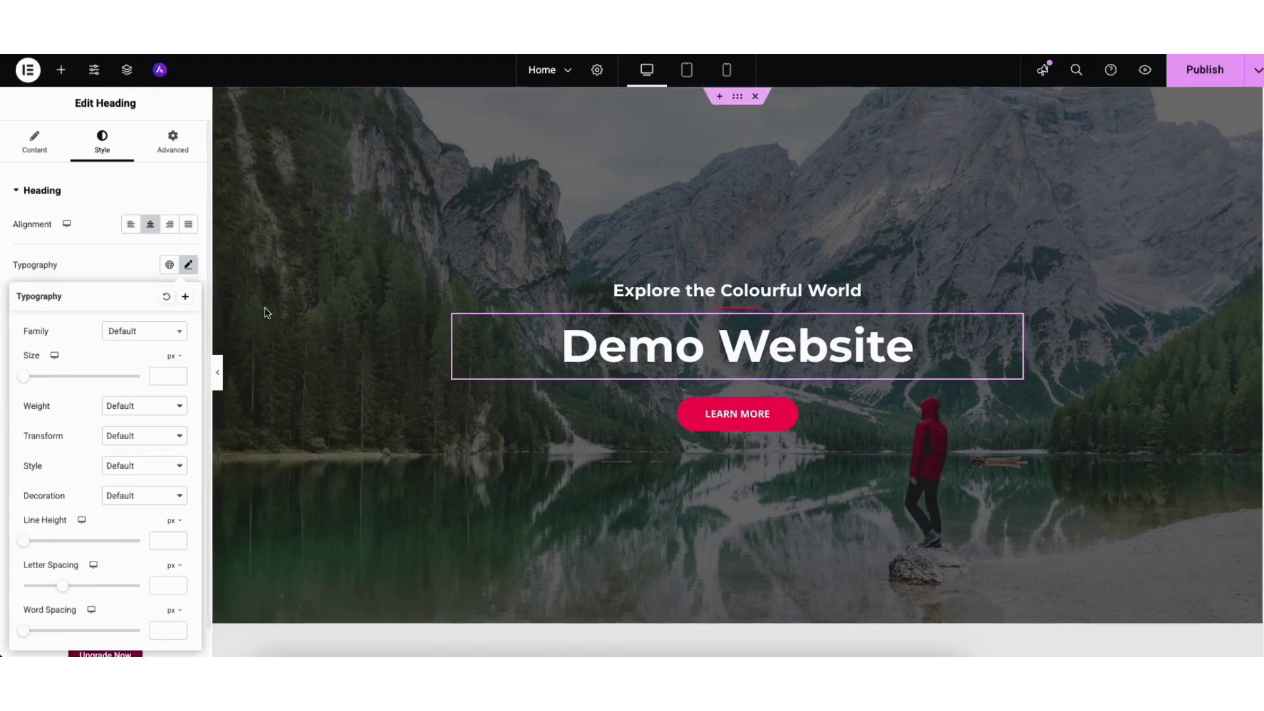
# - Edit the hero container's background style, look through the upload and Media Library options, and select hero-bg-3.jpg as its image
pyautogui.rightClick(413, 201)
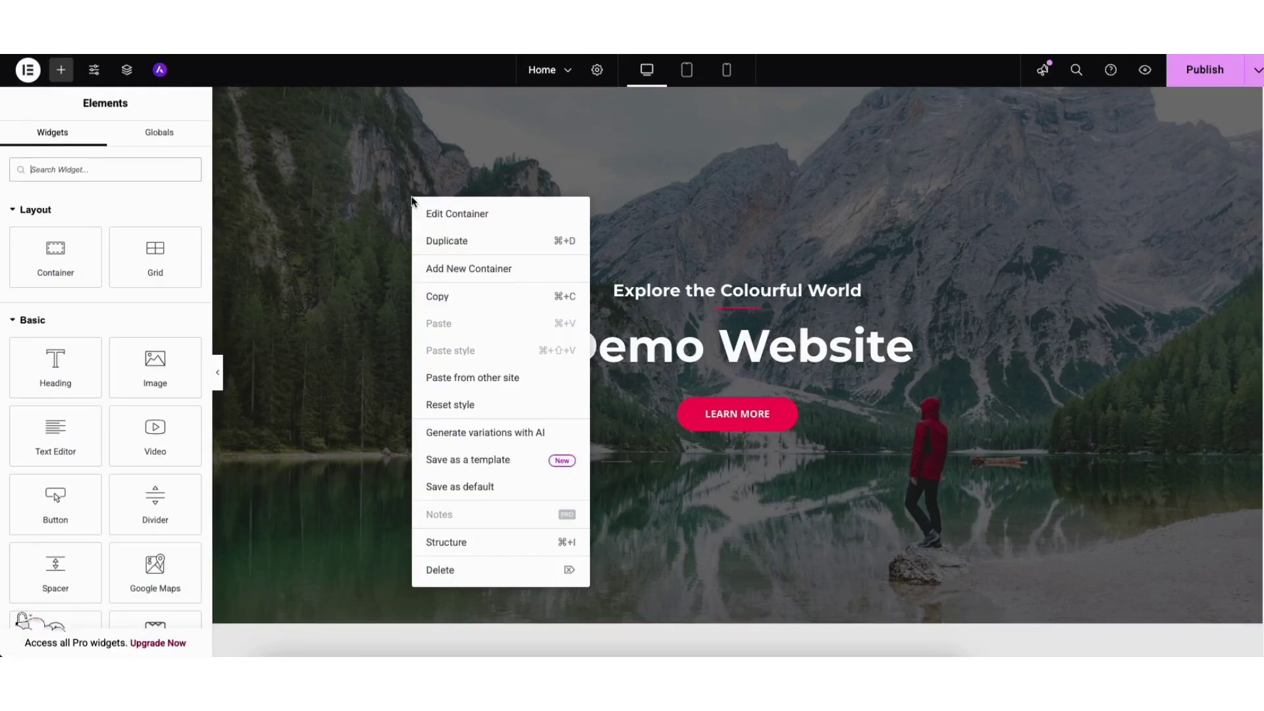
pyautogui.click(432, 212)
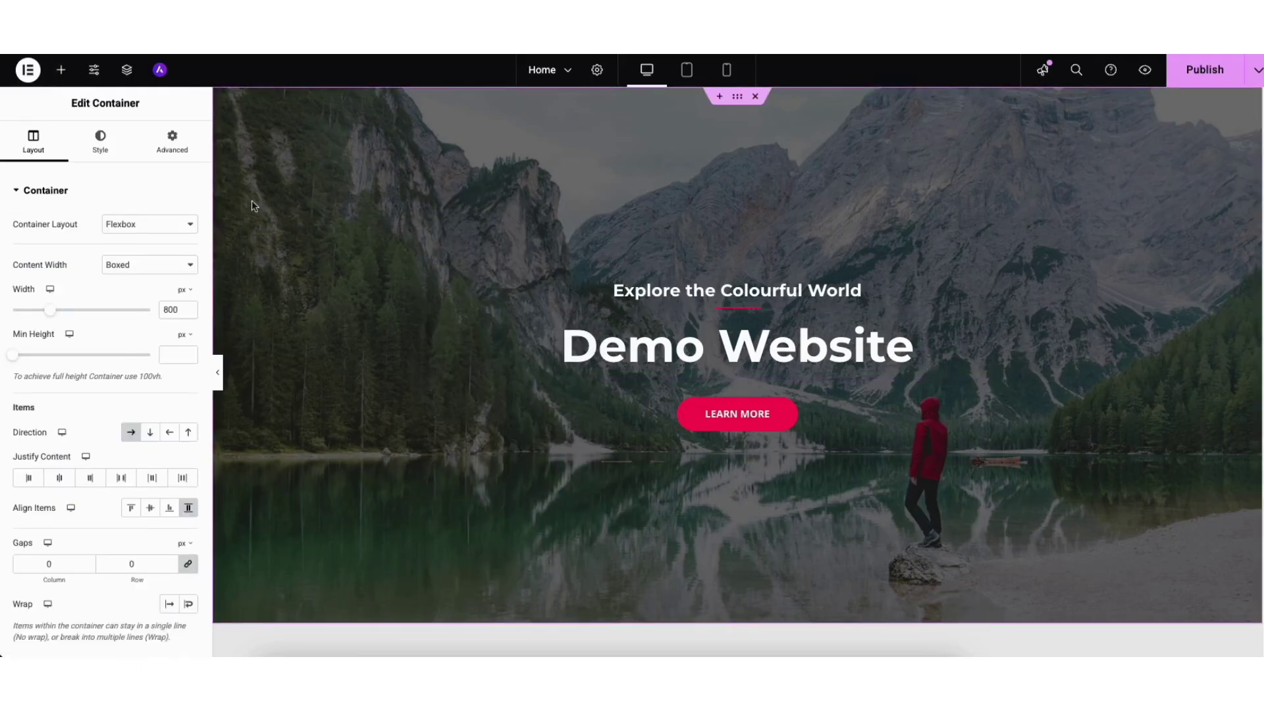
pyautogui.click(102, 146)
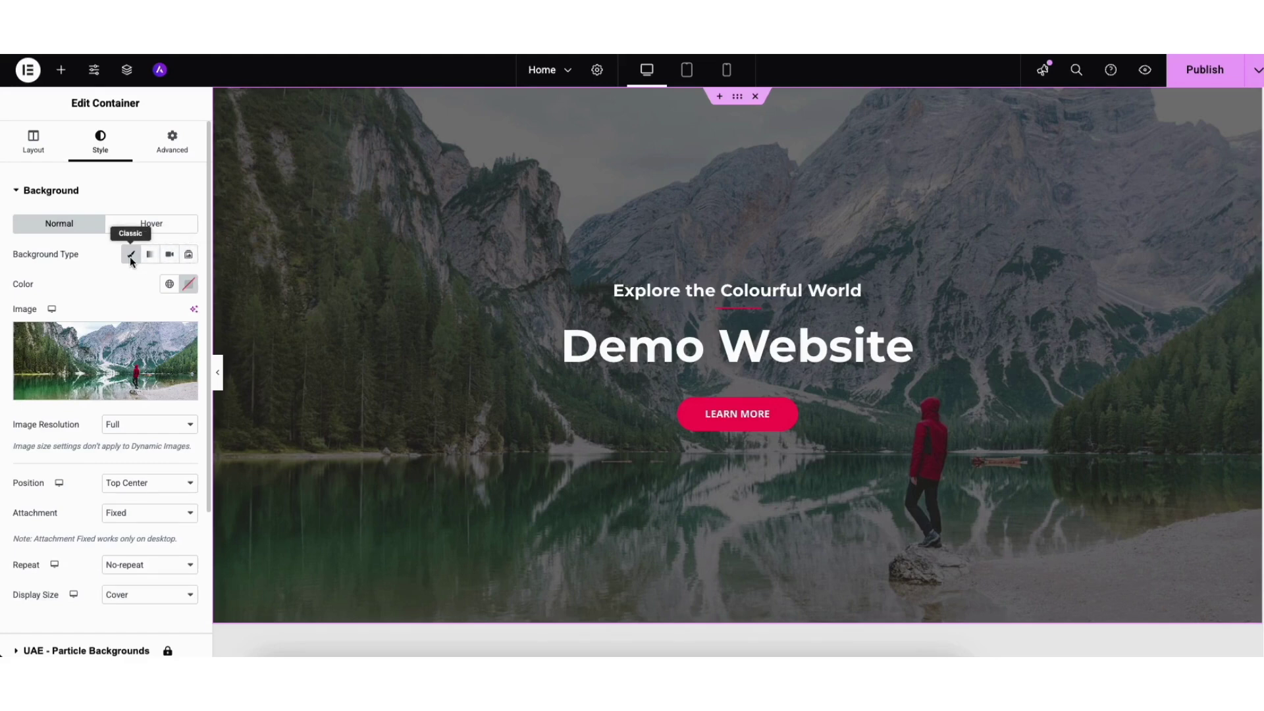
pyautogui.moveTo(89, 359)
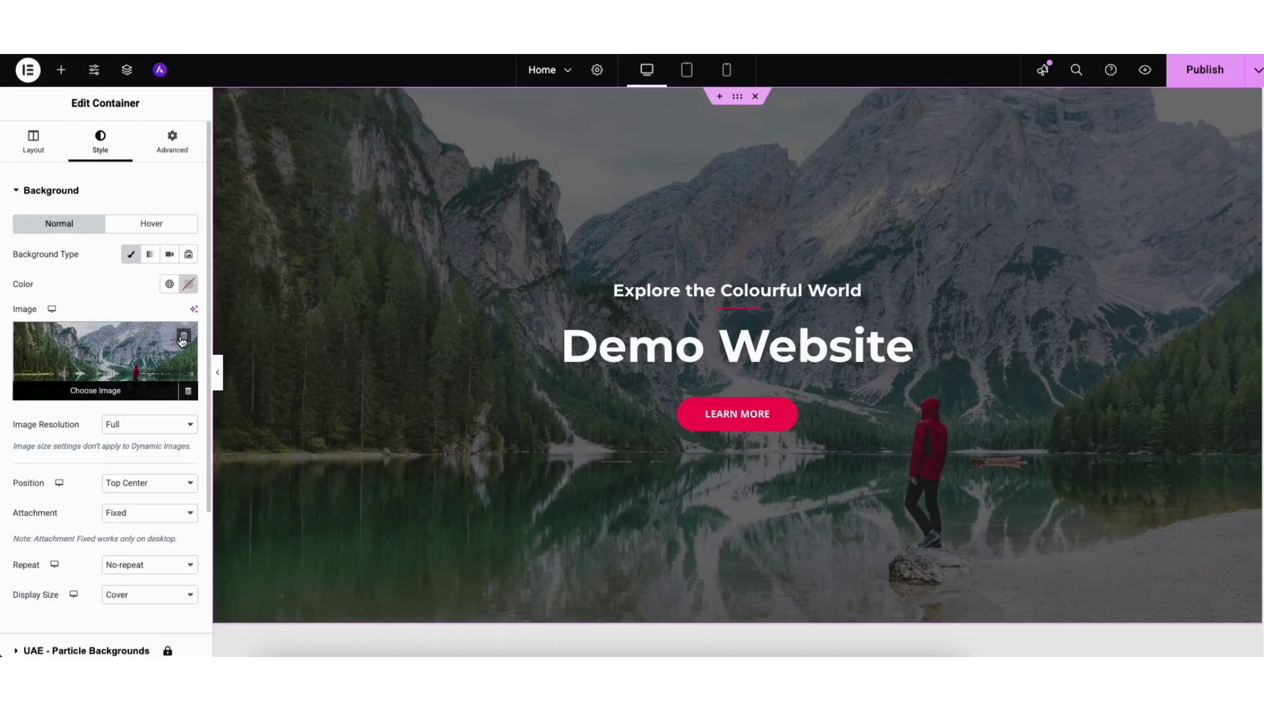
pyautogui.click(113, 375)
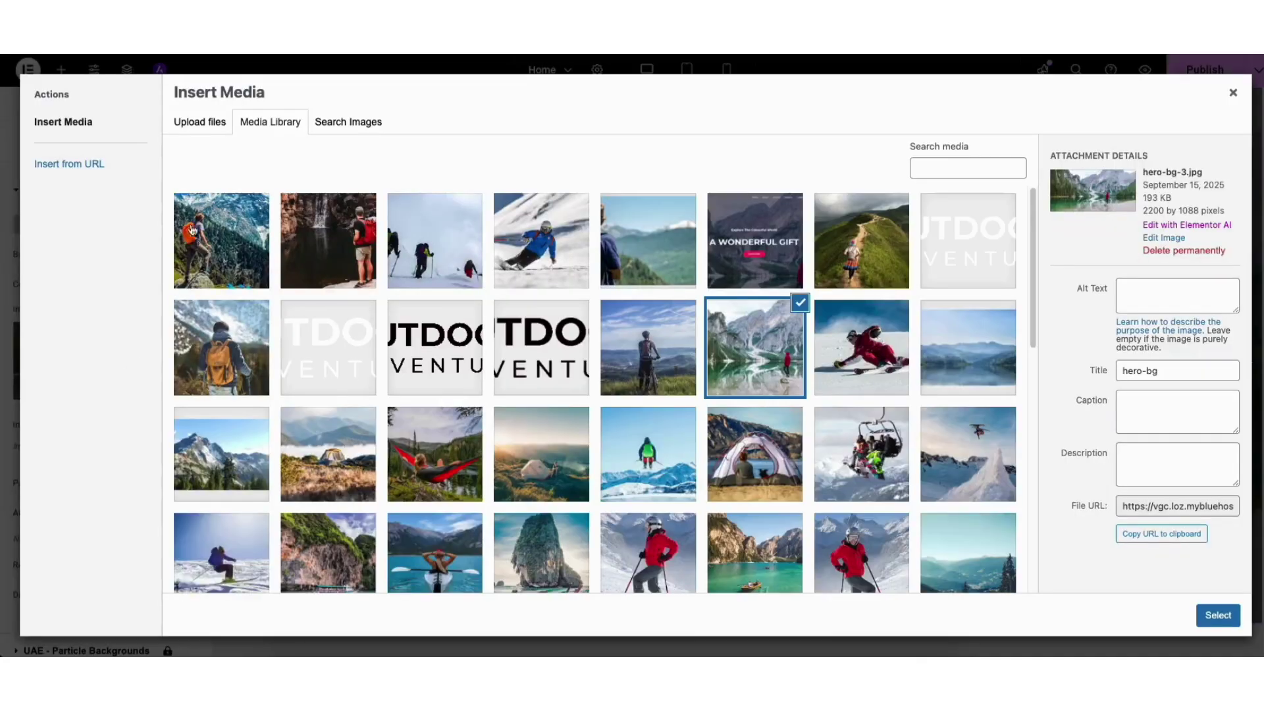
pyautogui.click(205, 126)
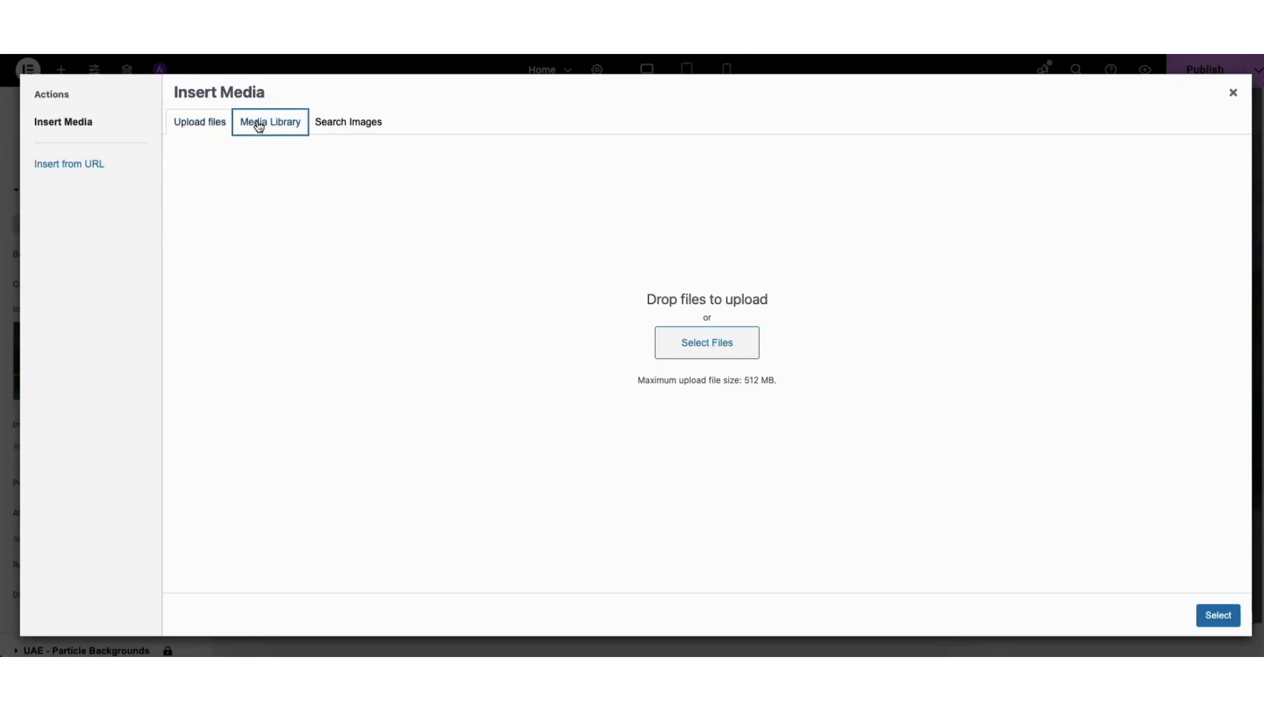
pyautogui.click(259, 127)
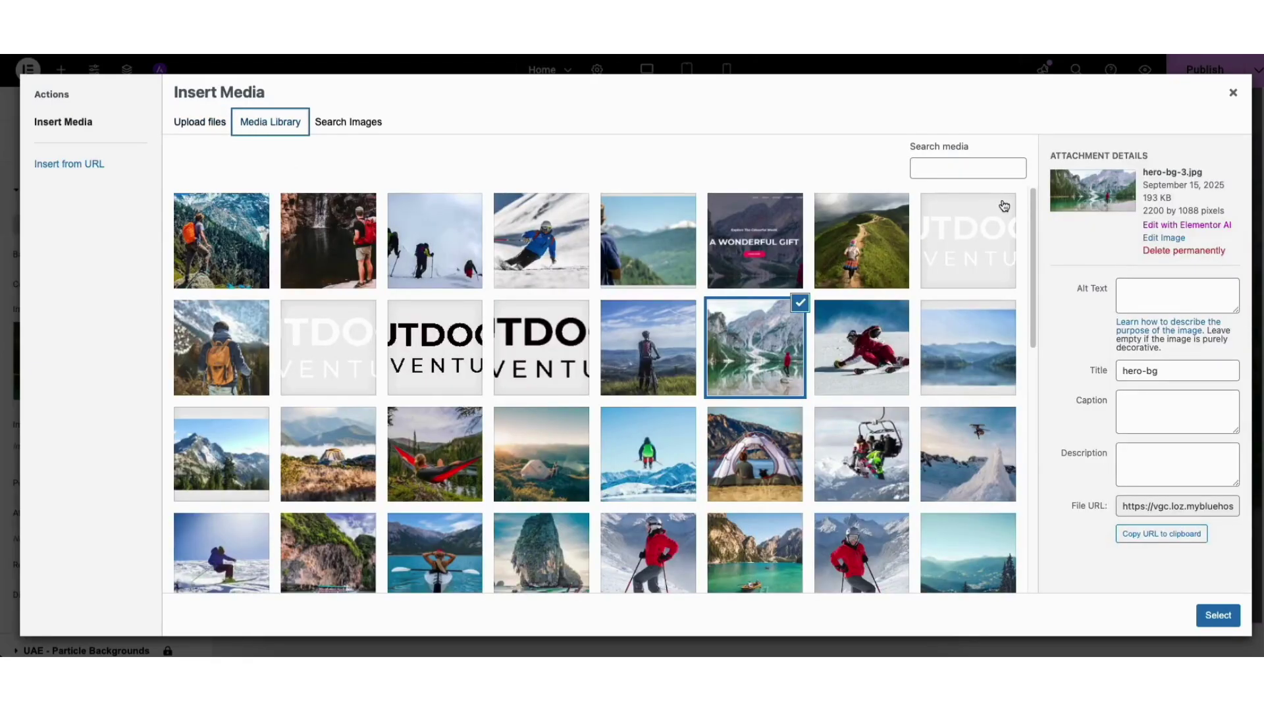
pyautogui.moveTo(1033, 201); pyautogui.dragTo(1034, 237)
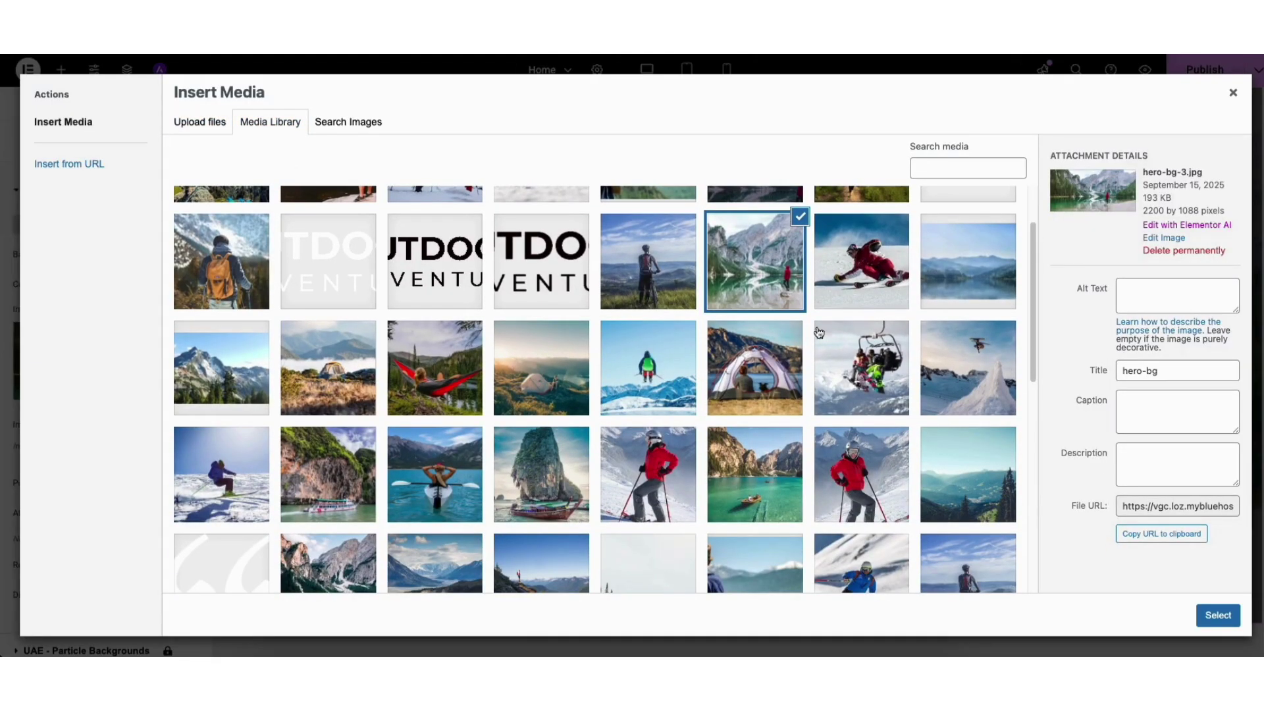
pyautogui.click(1217, 615)
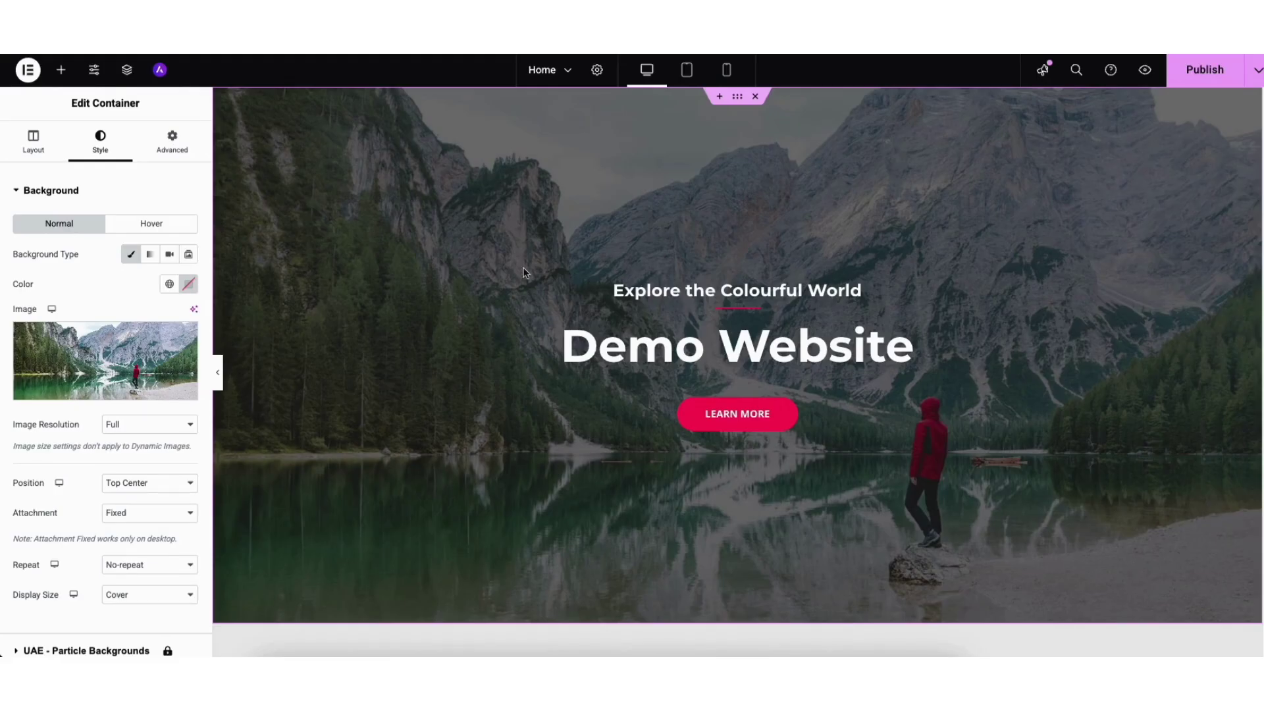
# - Give the hero container's background overlay a custom dark colour and try out its opacity setting
pyautogui.scroll(-3, 165, 369)
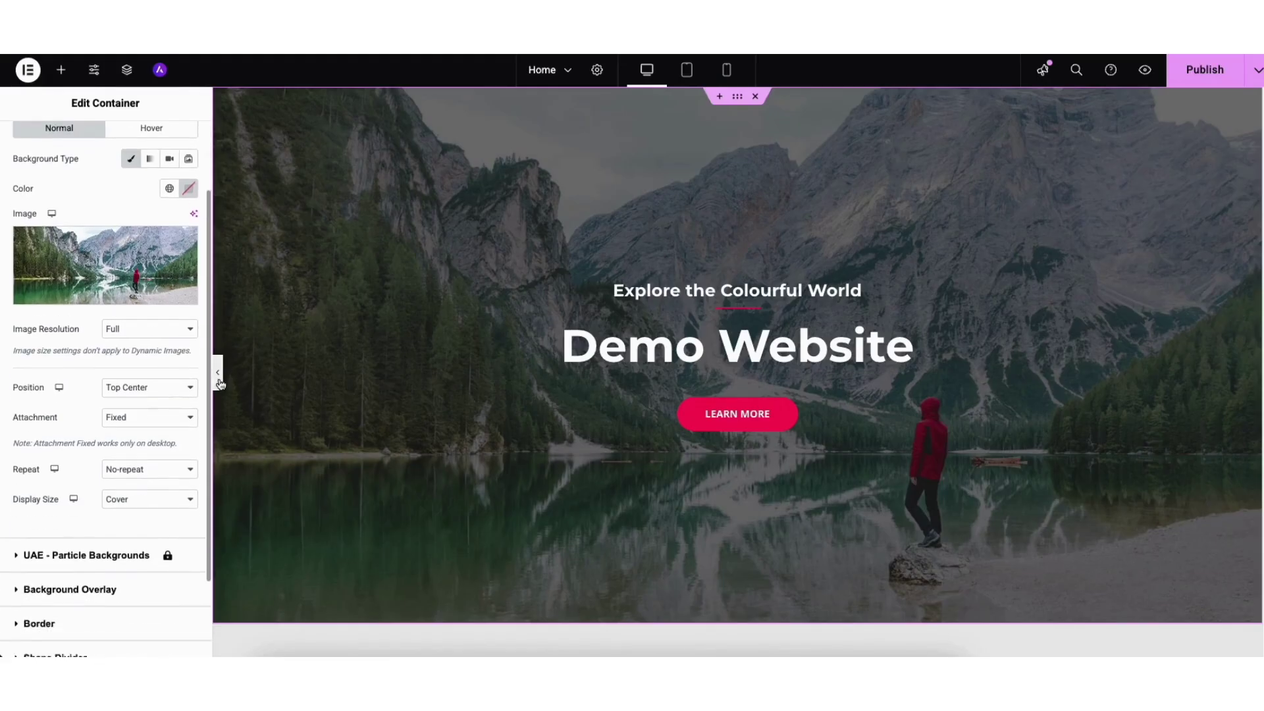
pyautogui.click(62, 485)
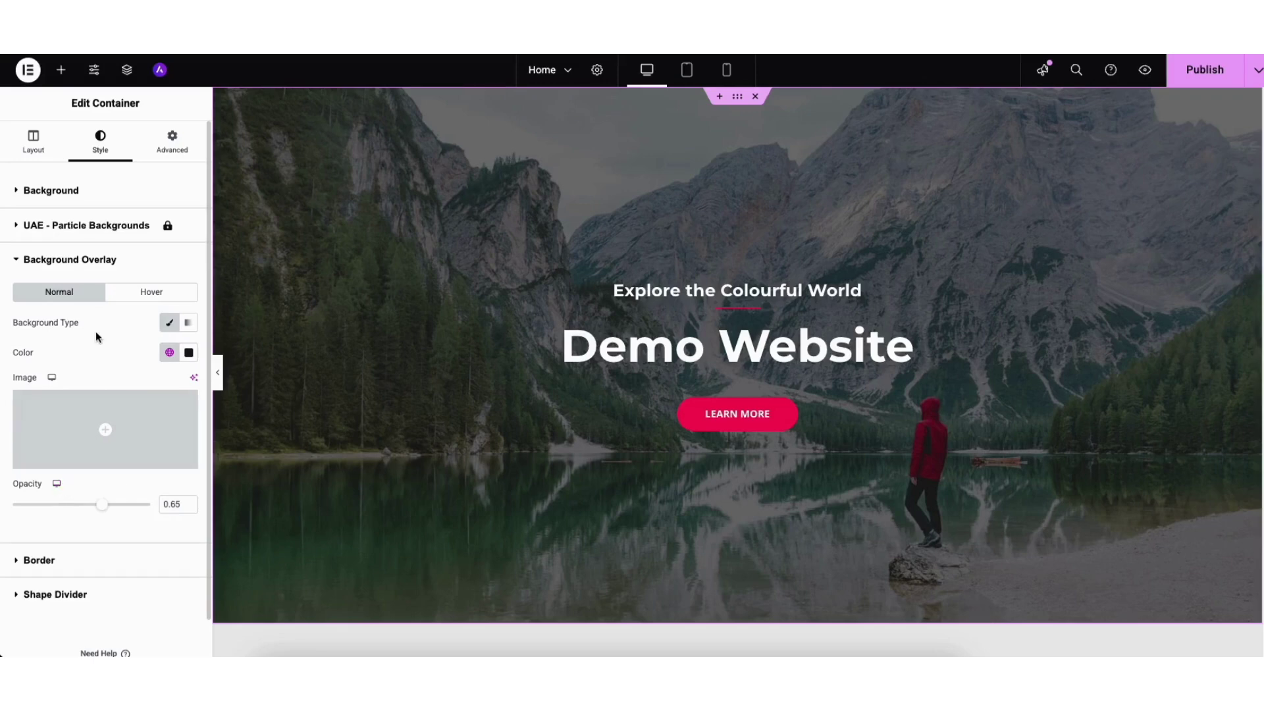
pyautogui.click(189, 352)
pyautogui.moveTo(186, 462); pyautogui.dragTo(118, 500)
pyautogui.click(86, 454)
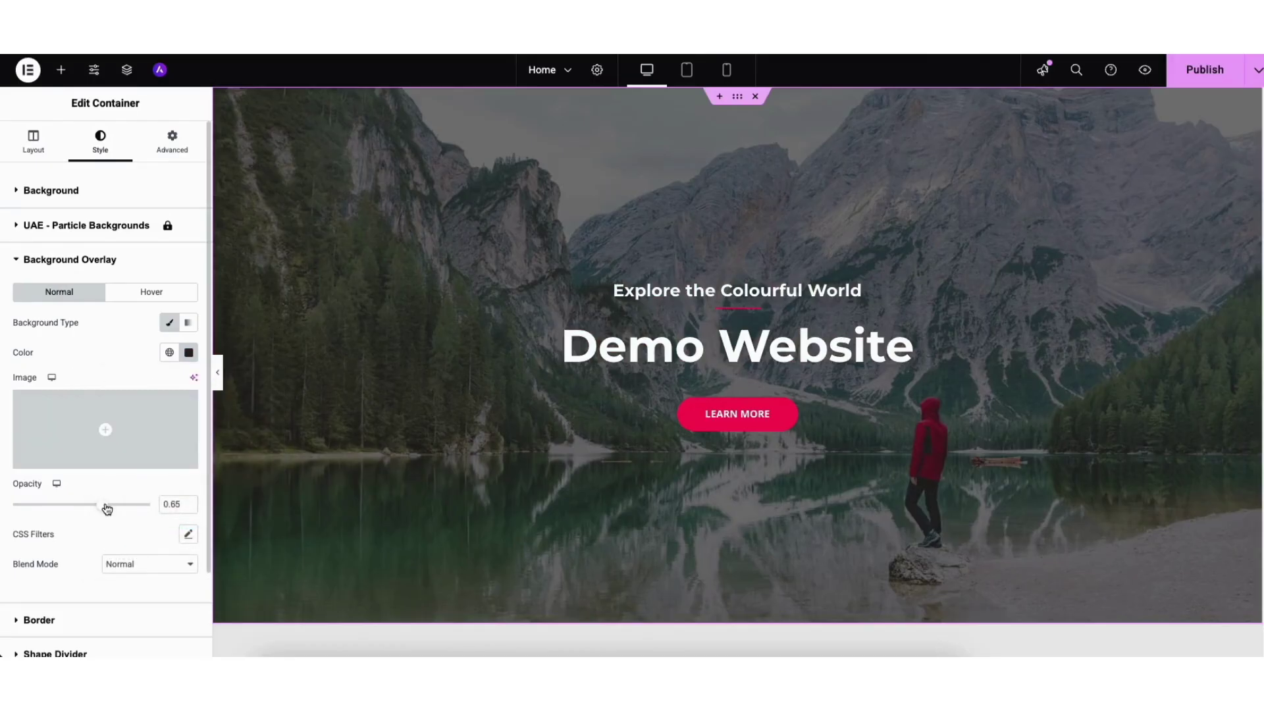
pyautogui.moveTo(107, 508)
pyautogui.mouseDown()
pyautogui.moveTo(53, 508)
pyautogui.moveTo(144, 509)
pyautogui.moveTo(106, 513)
pyautogui.mouseUp()
# - Open the hero's Learn More button for editing and examine its text and link fields
pyautogui.click(714, 417)
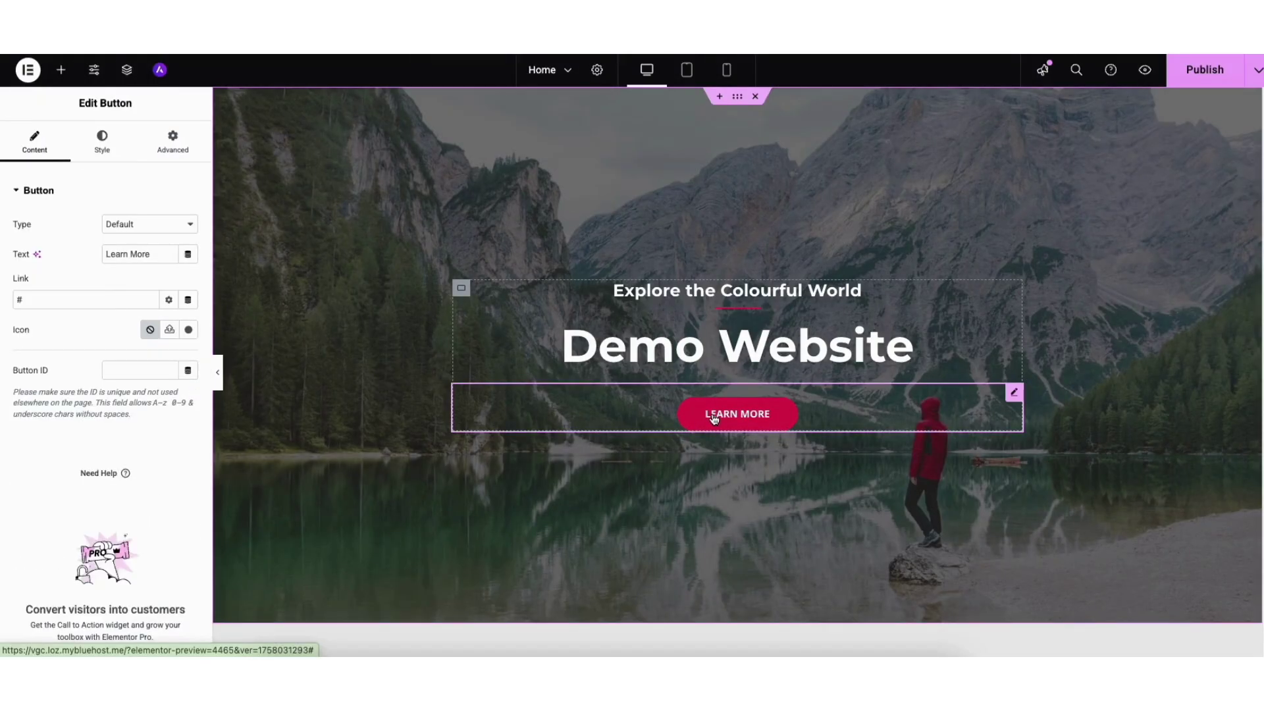
pyautogui.tripleClick(109, 254)
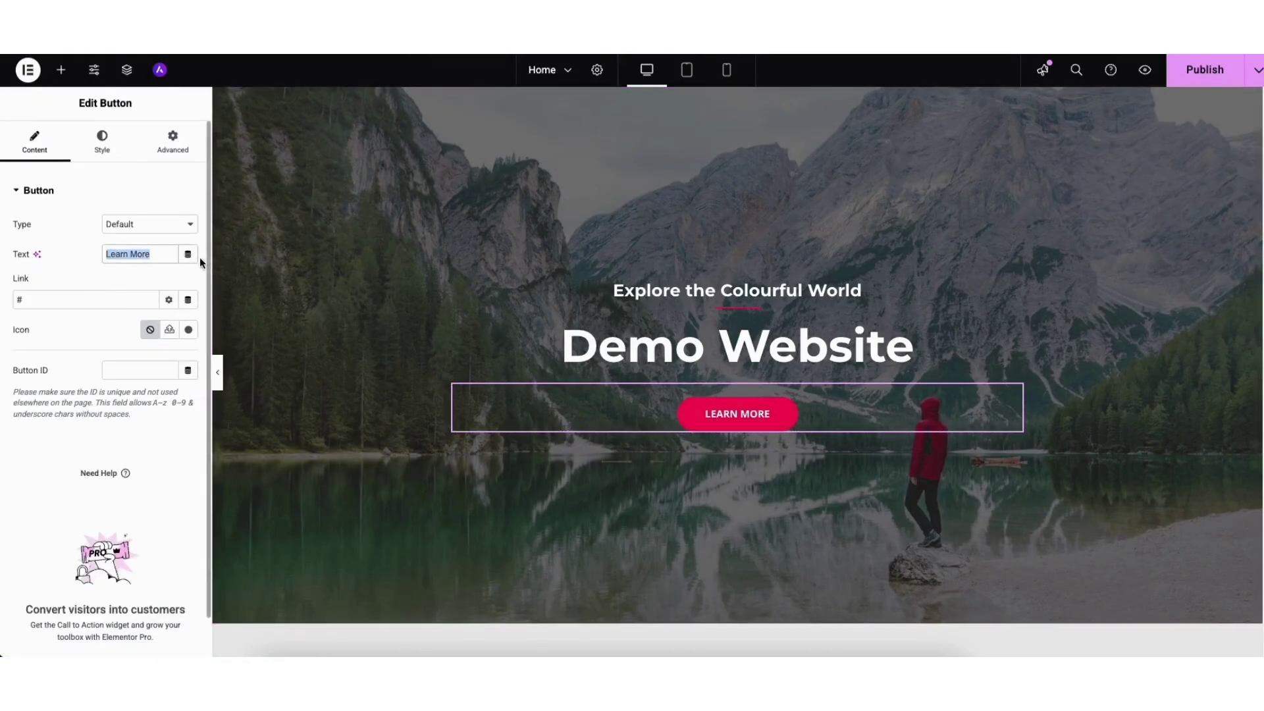
pyautogui.click(56, 299)
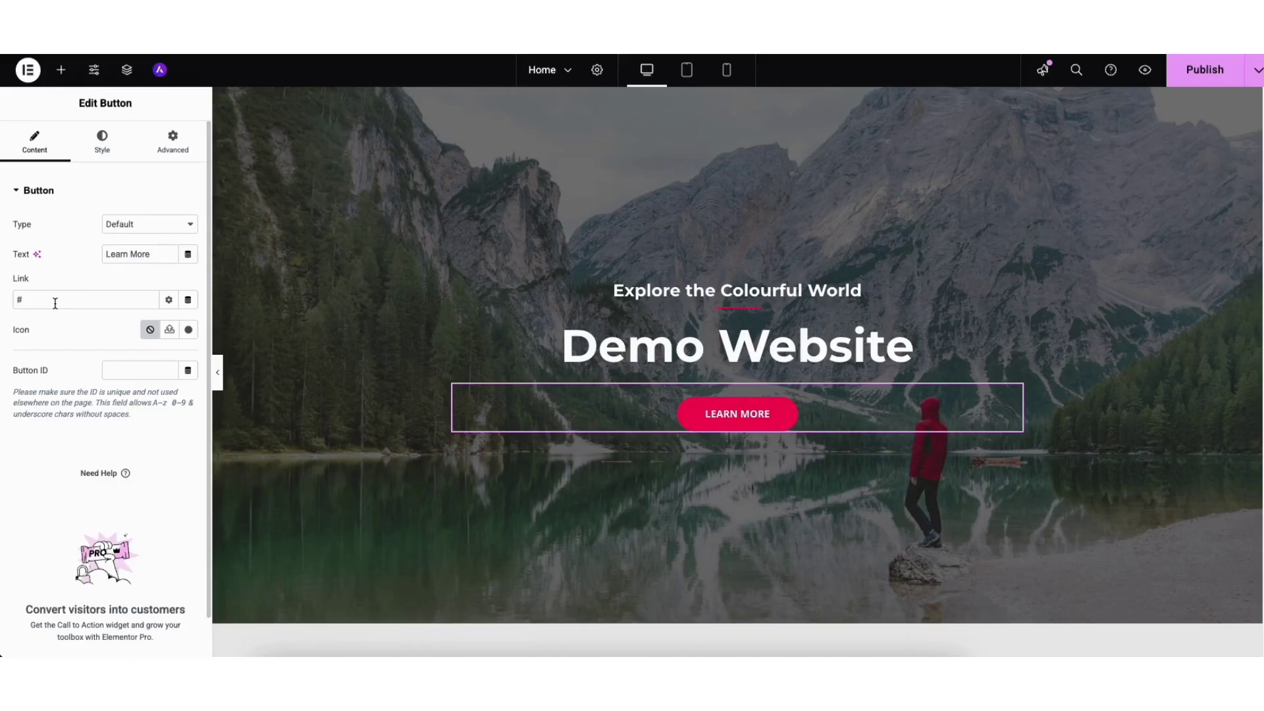
# - Look at the Learn More button's link options, the icon library, and its normal and hover style settings
pyautogui.click(169, 301)
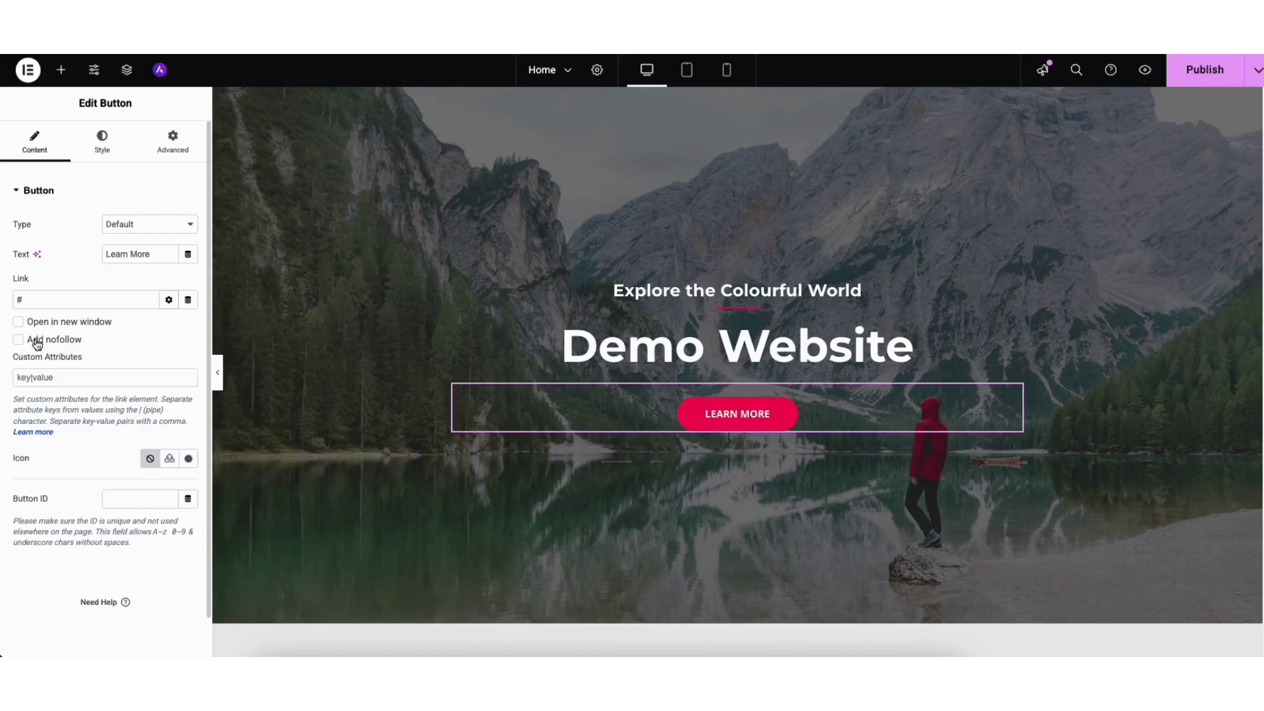
pyautogui.click(169, 300)
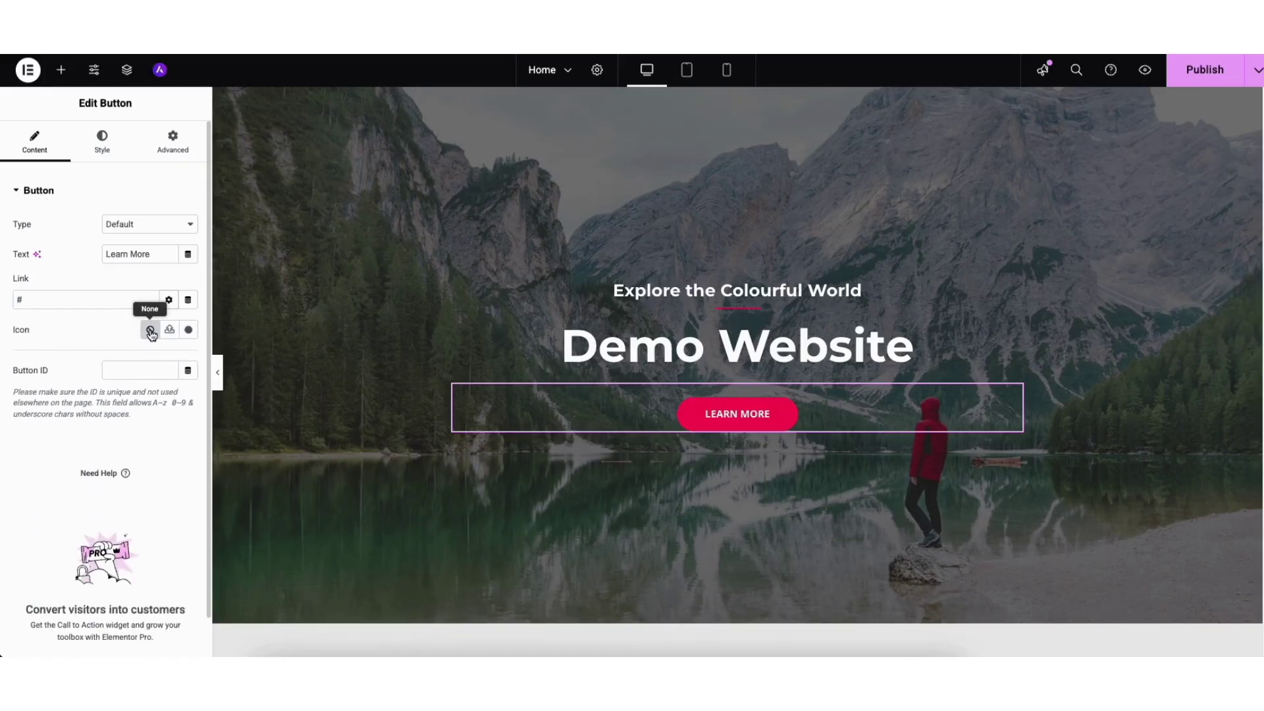
pyautogui.click(188, 330)
pyautogui.moveTo(1011, 175); pyautogui.dragTo(1012, 205)
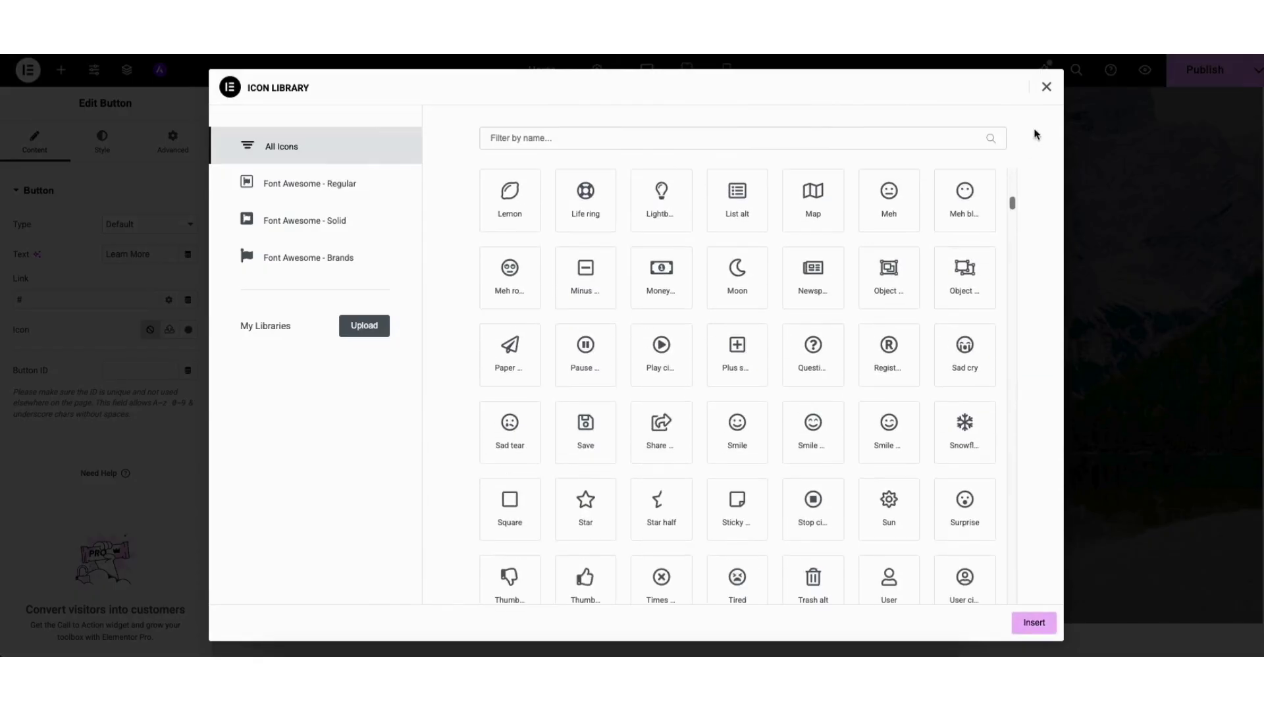
pyautogui.click(1045, 87)
pyautogui.click(101, 143)
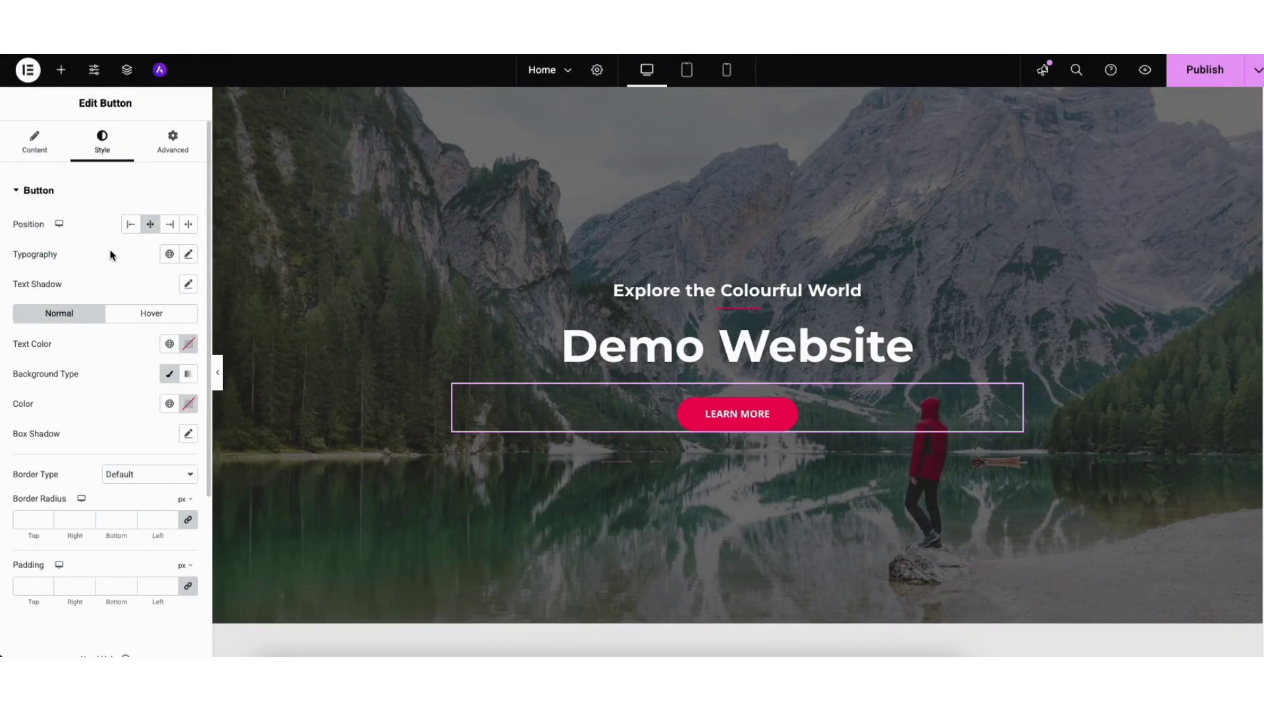
pyautogui.click(127, 314)
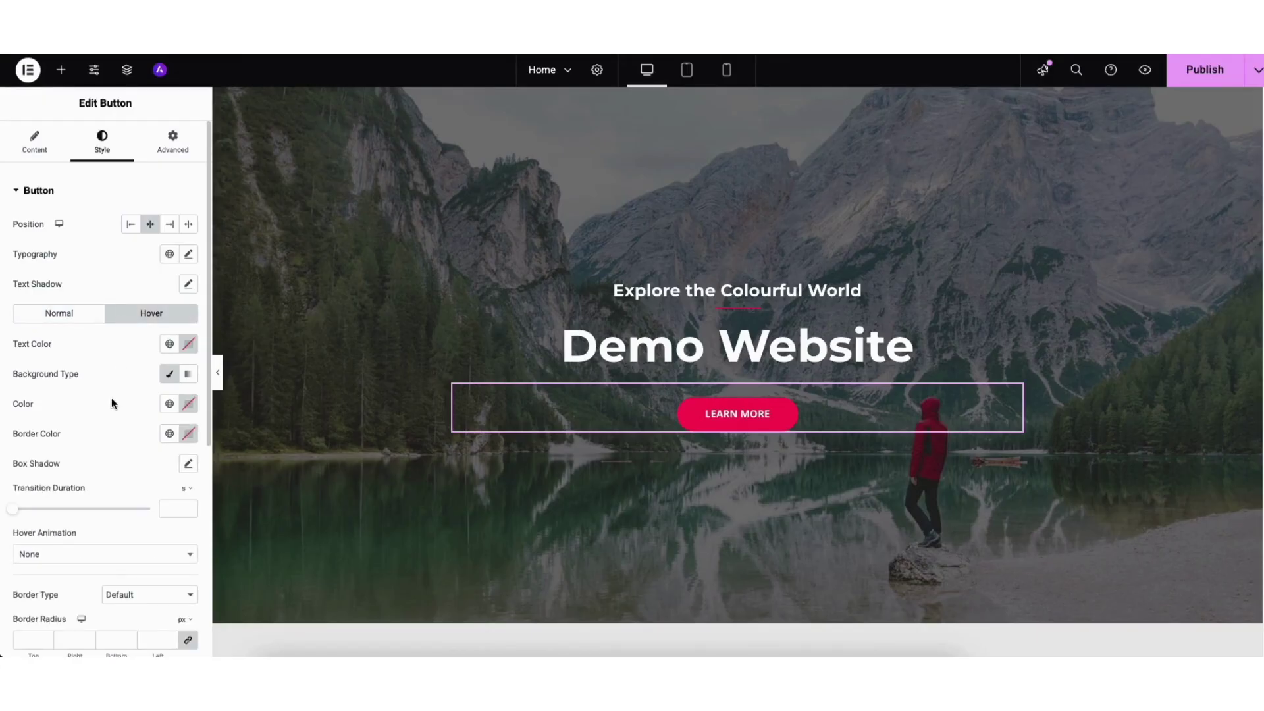
# - Move the paragraph in the Upcoming Tours & Destination section below the Learn More button
pyautogui.scroll(-20, 1200, 426)
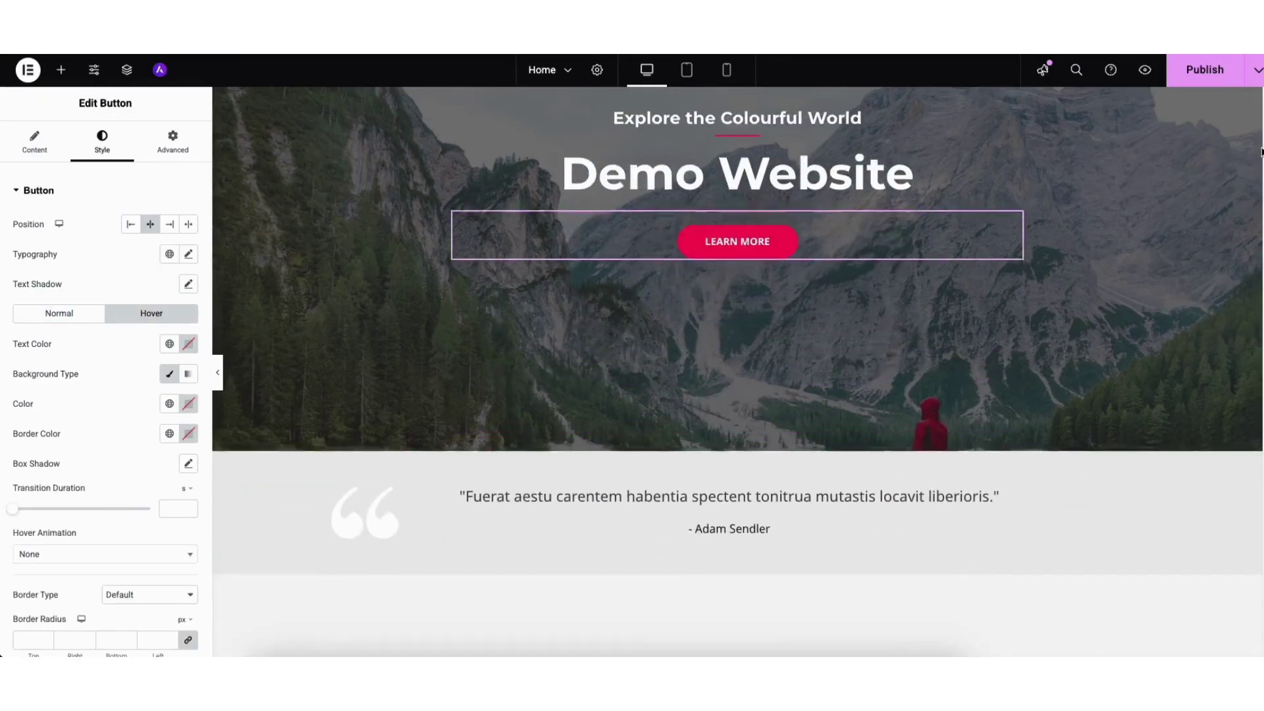
pyautogui.scroll(-3, 1201, 426)
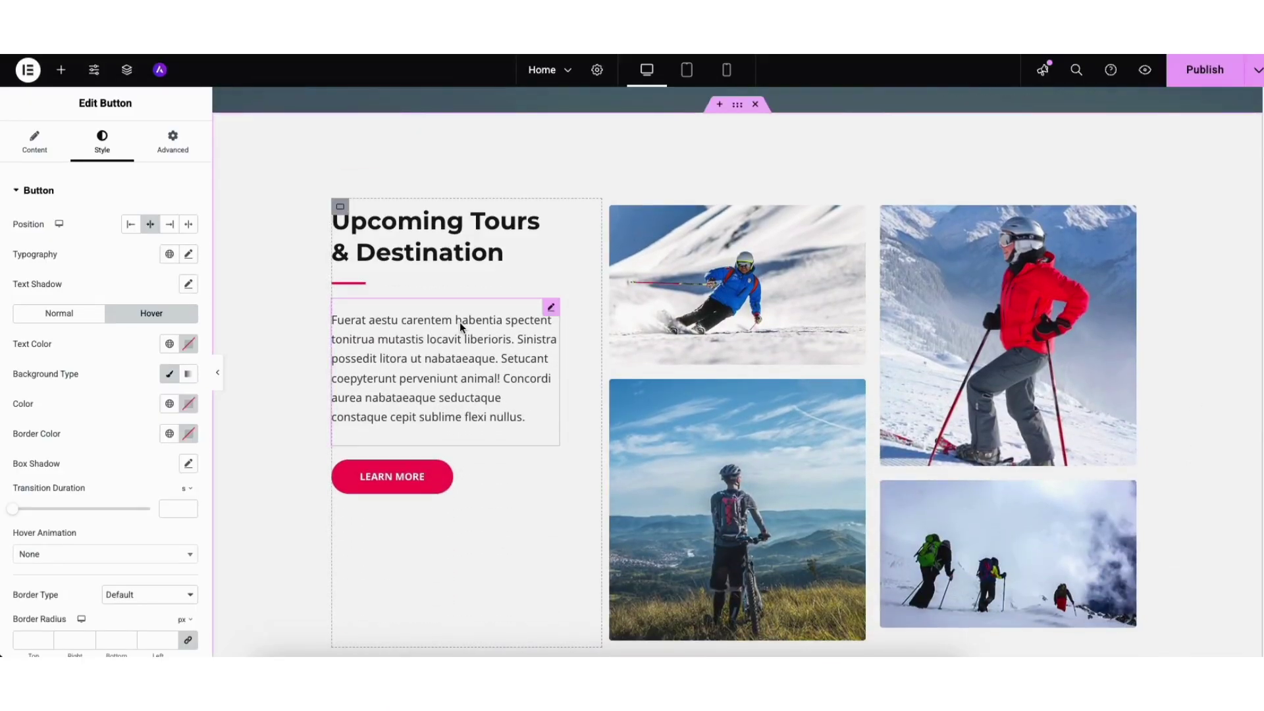
pyautogui.moveTo(551, 308); pyautogui.dragTo(502, 257)
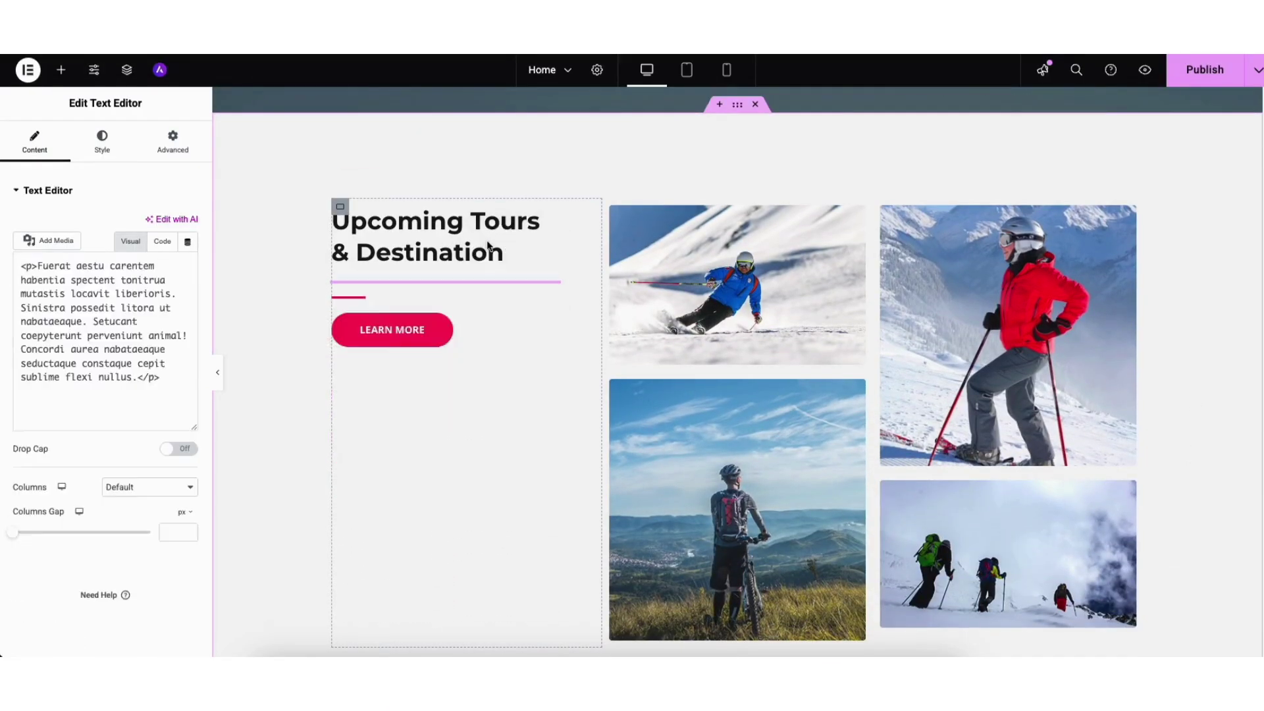
pyautogui.moveTo(550, 290); pyautogui.dragTo(441, 444)
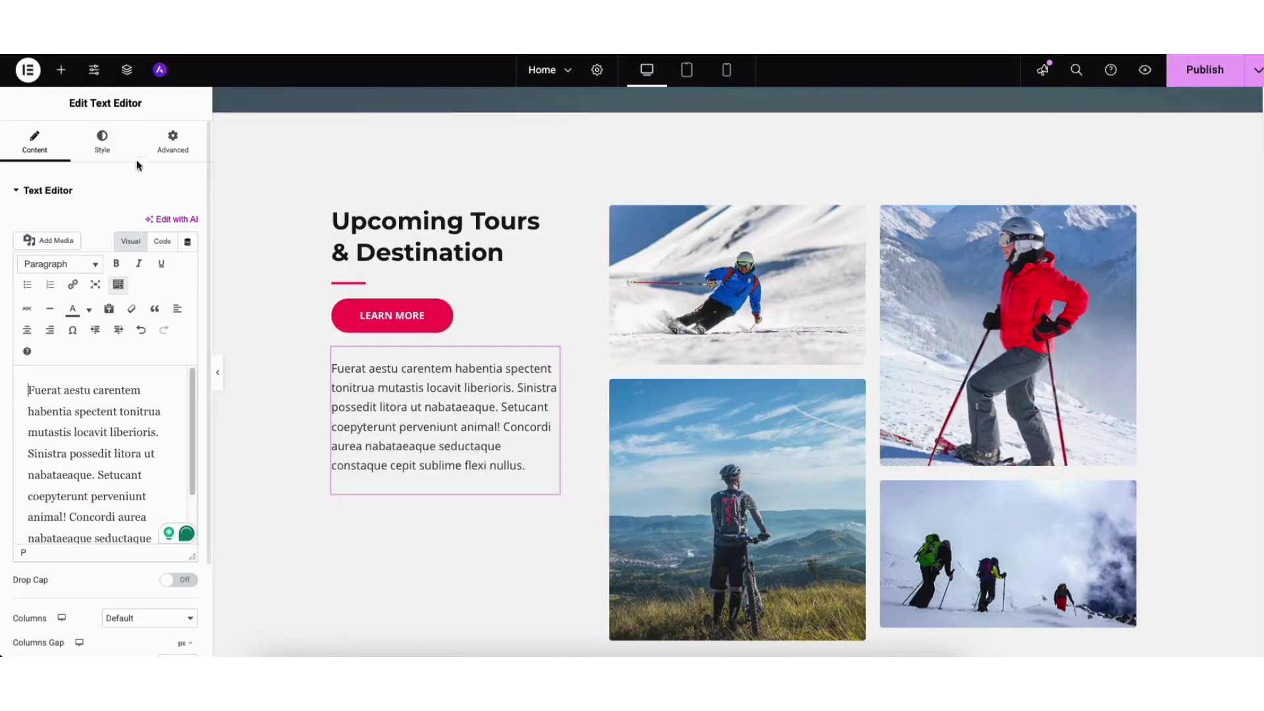
# - Add a Heading widget between the Learn More button and the paragraph, and delete it again
pyautogui.click(61, 70)
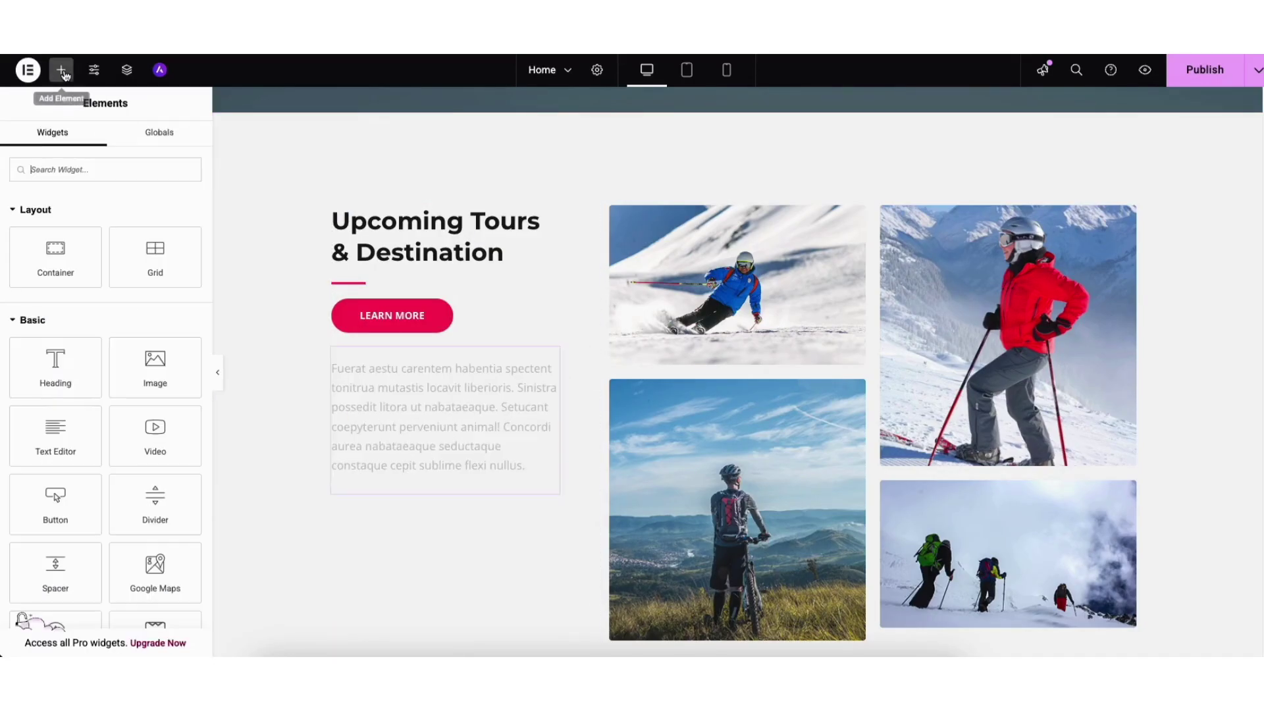
pyautogui.moveTo(58, 376); pyautogui.dragTo(411, 372)
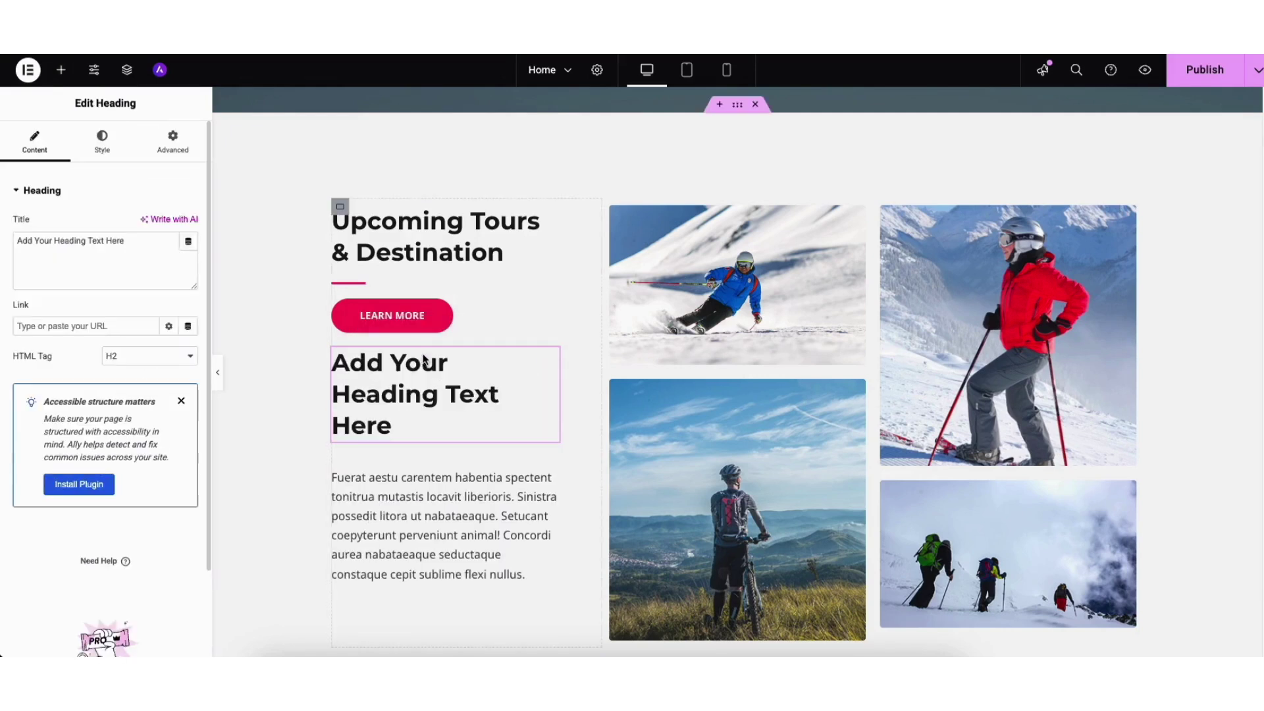
pyautogui.rightClick(391, 383)
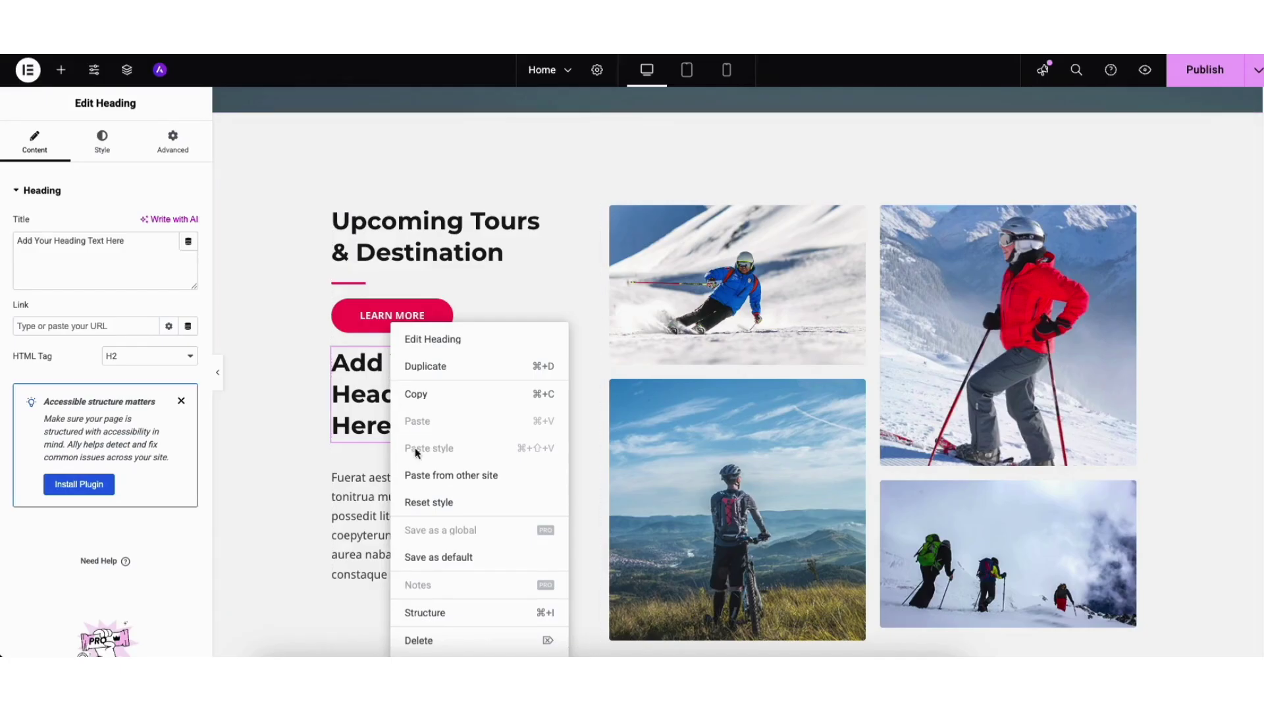
pyautogui.click(417, 641)
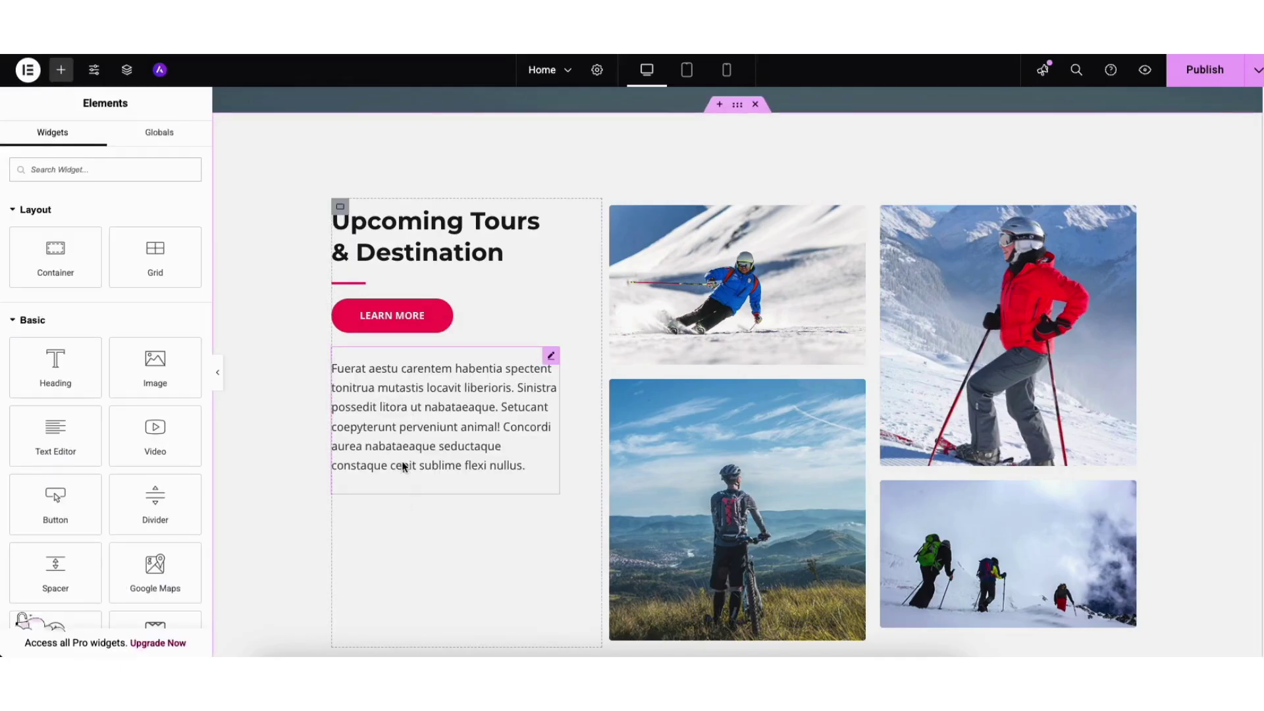
# - Duplicate the paragraph text block below the Learn More button in the Upcoming Tours & Destination section
pyautogui.rightClick(385, 413)
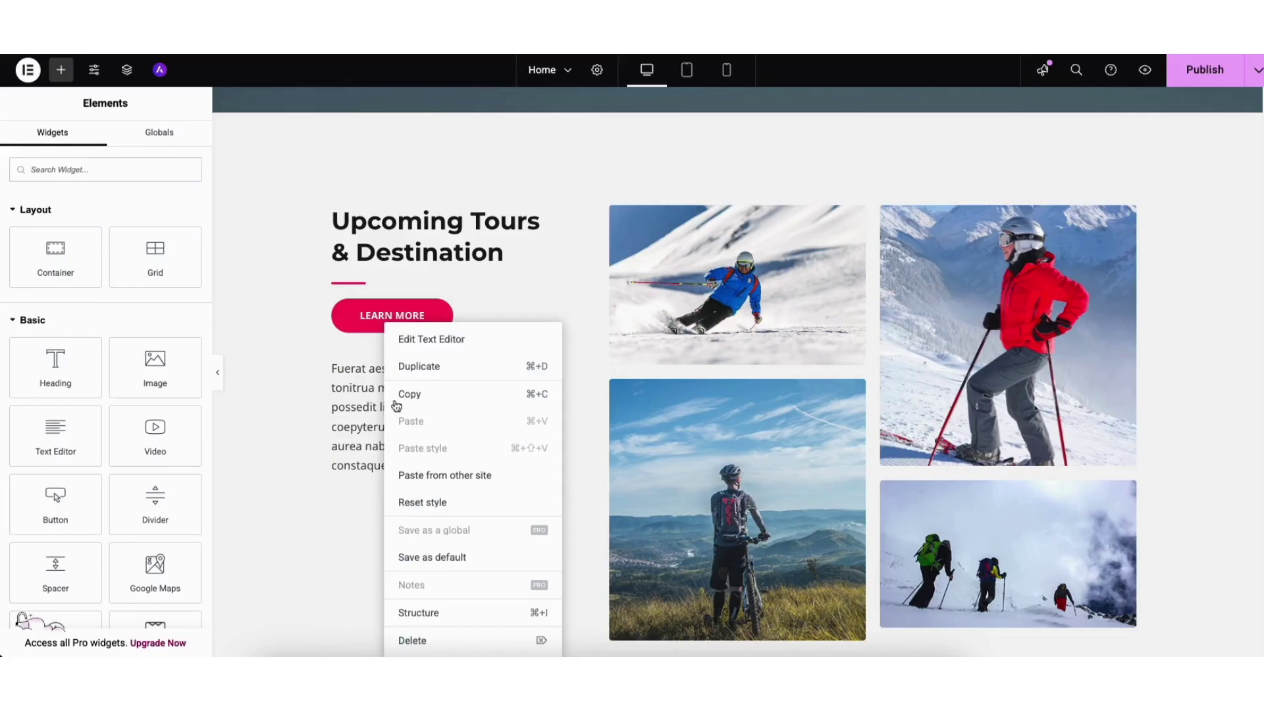
pyautogui.click(416, 366)
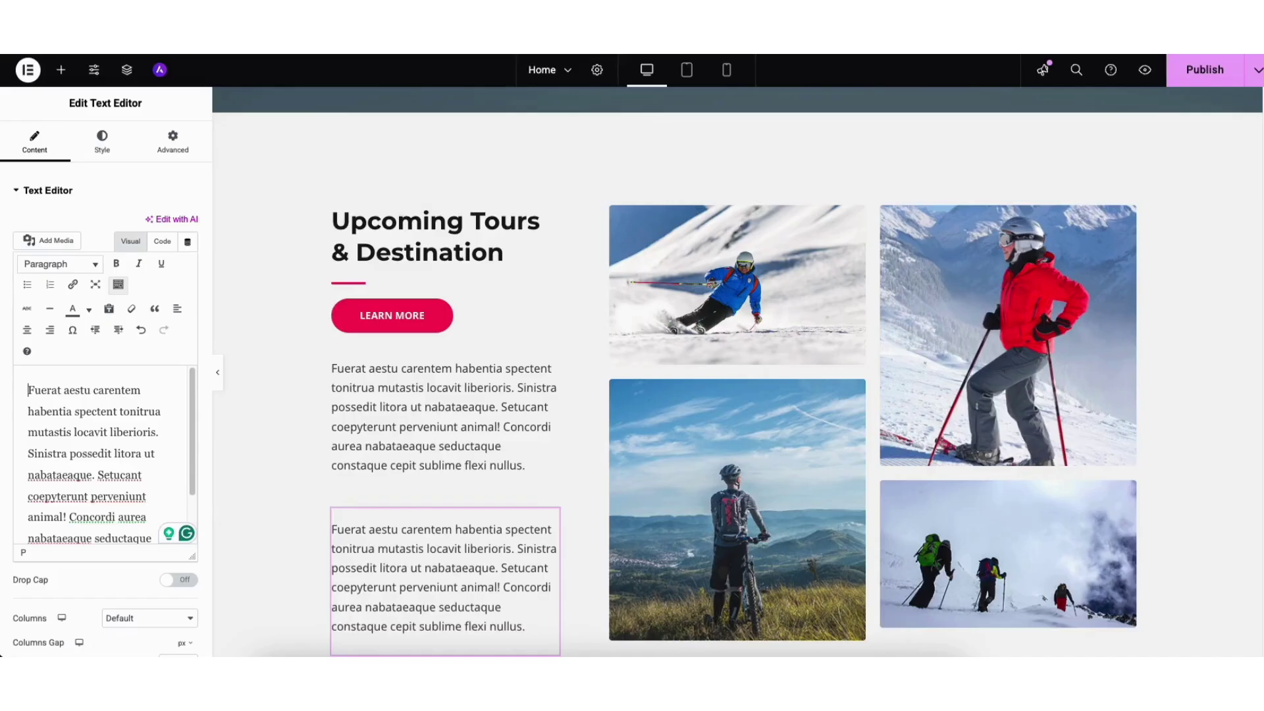
# - Edit the blue-jacket skier image, look at the upload and Media Library options, and select outdoor-image-01-3.jpg for it
pyautogui.click(729, 281)
pyautogui.moveTo(93, 290)
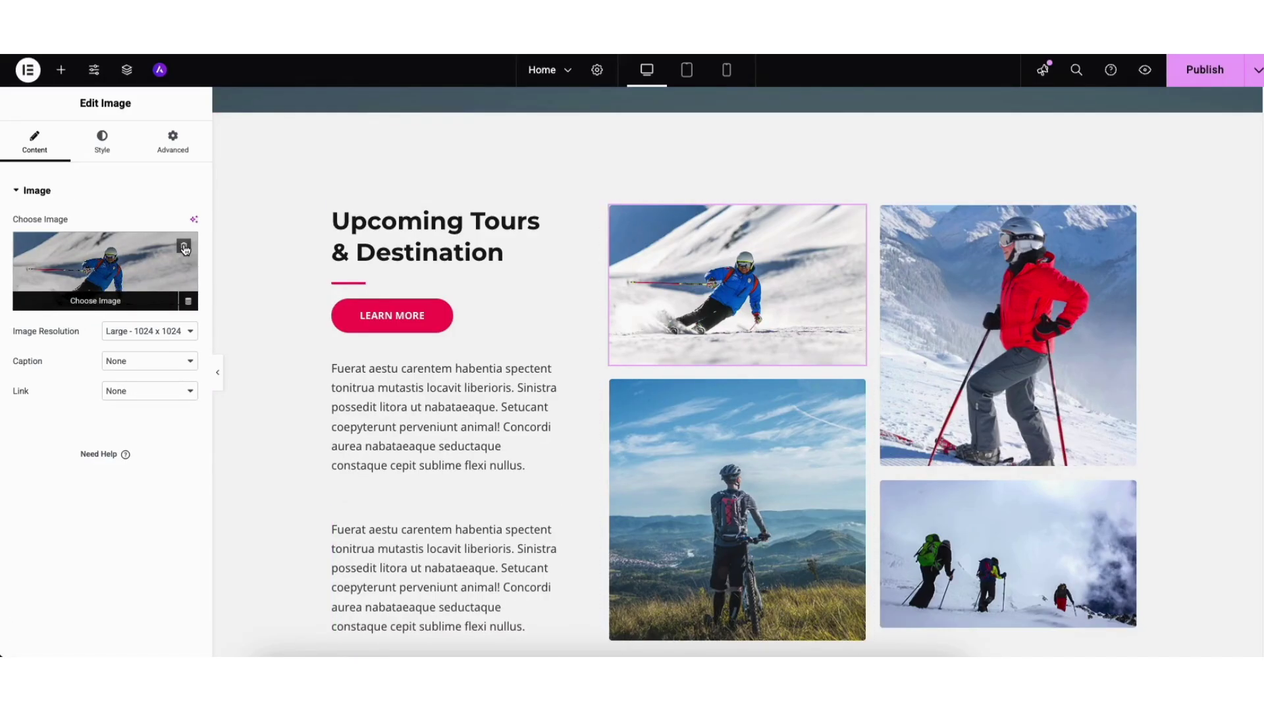
pyautogui.click(102, 286)
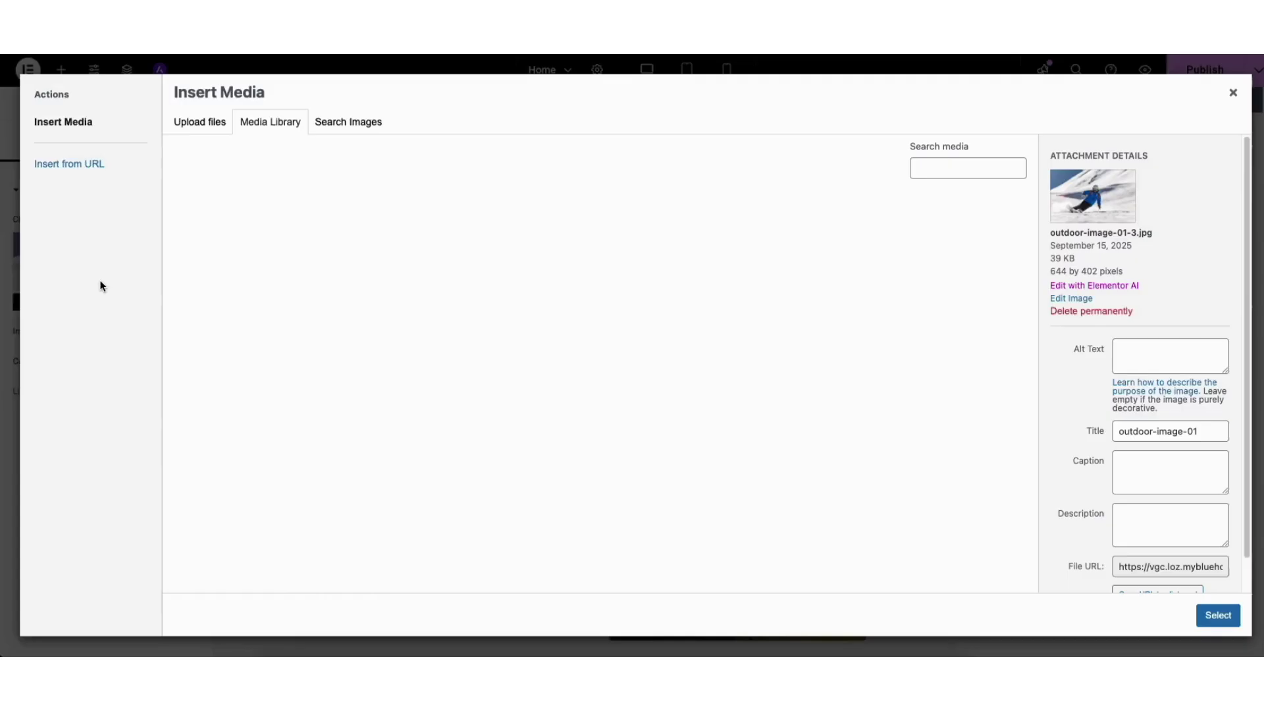
pyautogui.click(209, 128)
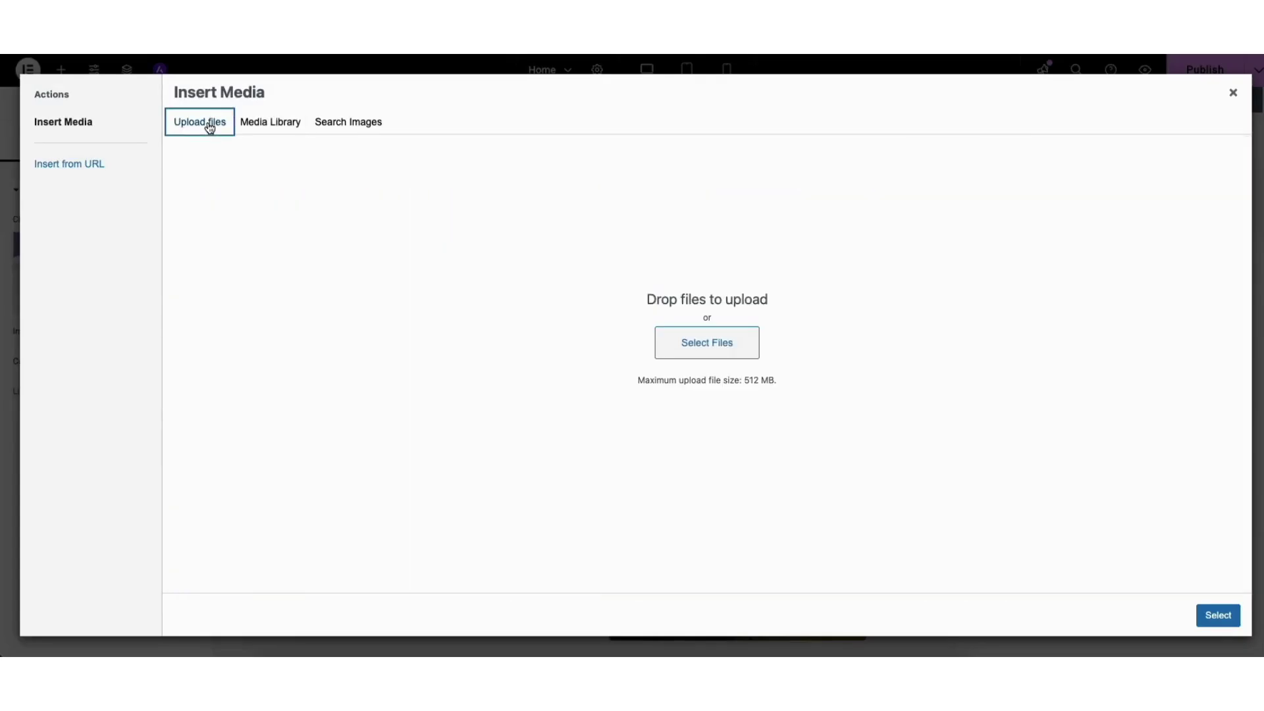
pyautogui.click(276, 127)
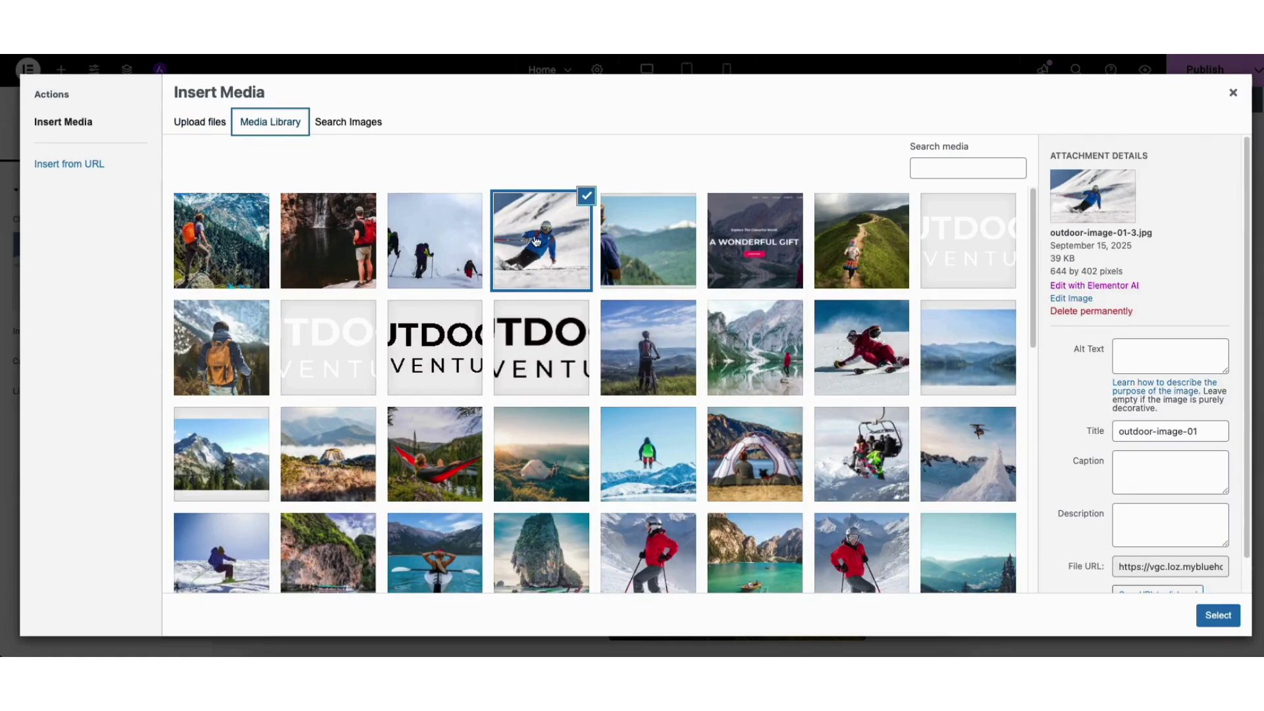
pyautogui.click(1217, 615)
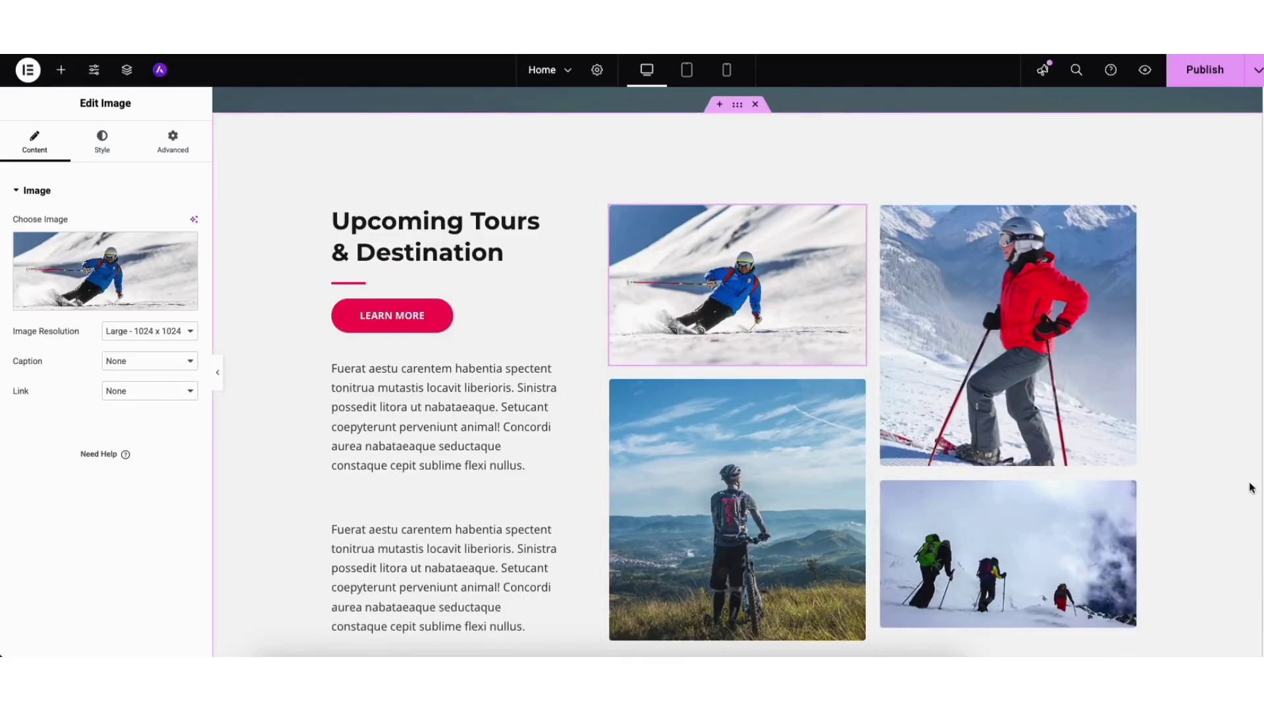
# - Edit the Explore The World container's background style, look through the upload and Media Library options, and select section-bg-img-3.jpg as its image
pyautogui.scroll(8, 1254, 441)
pyautogui.scroll(1, 1237, 359)
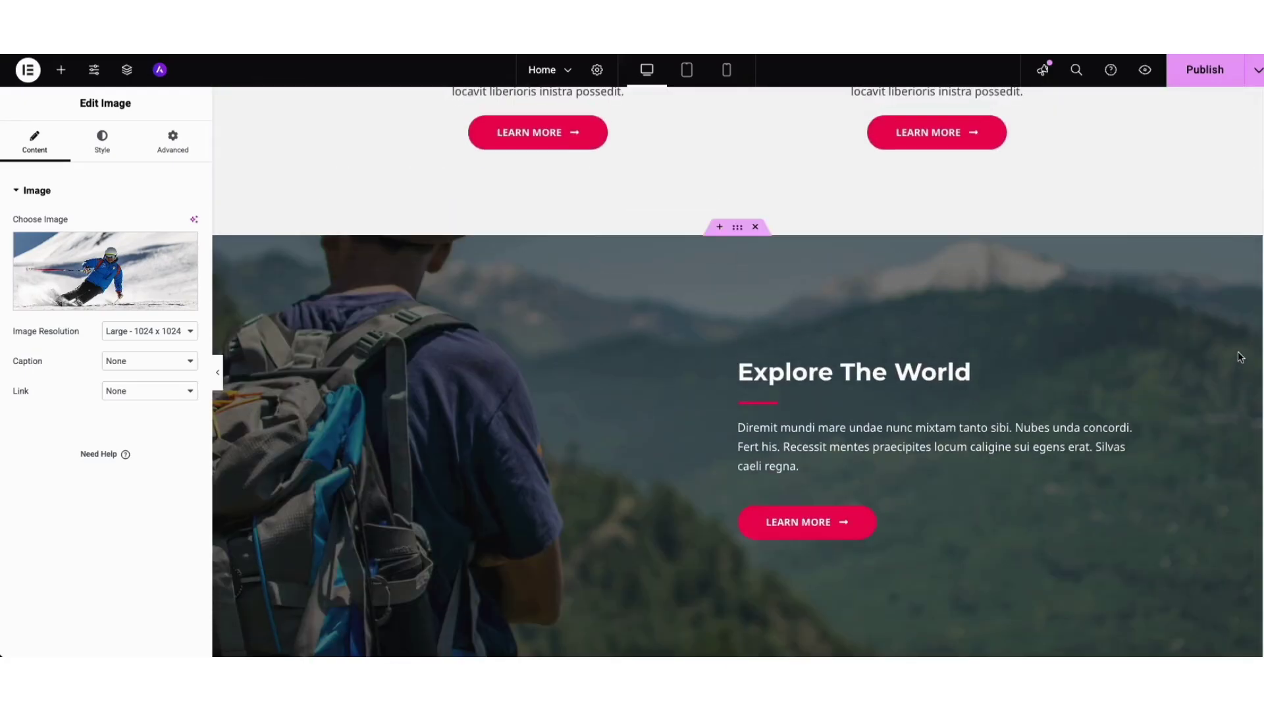
pyautogui.rightClick(367, 326)
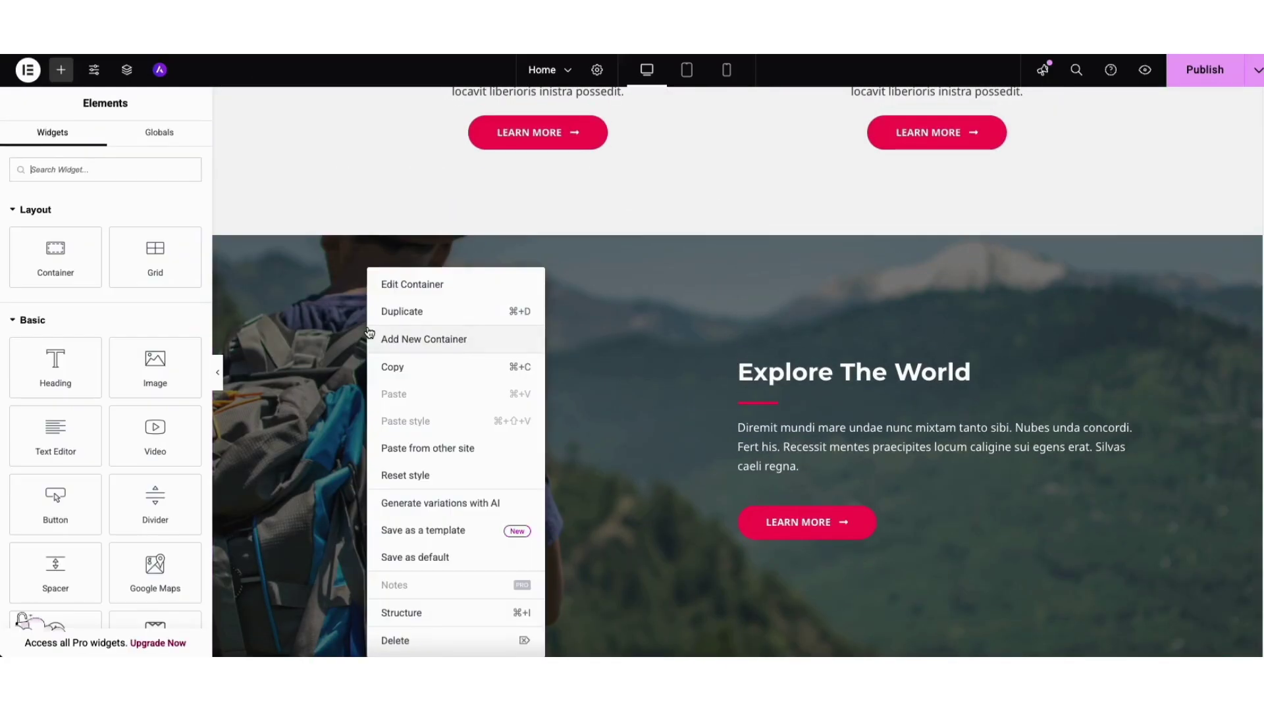
pyautogui.click(393, 286)
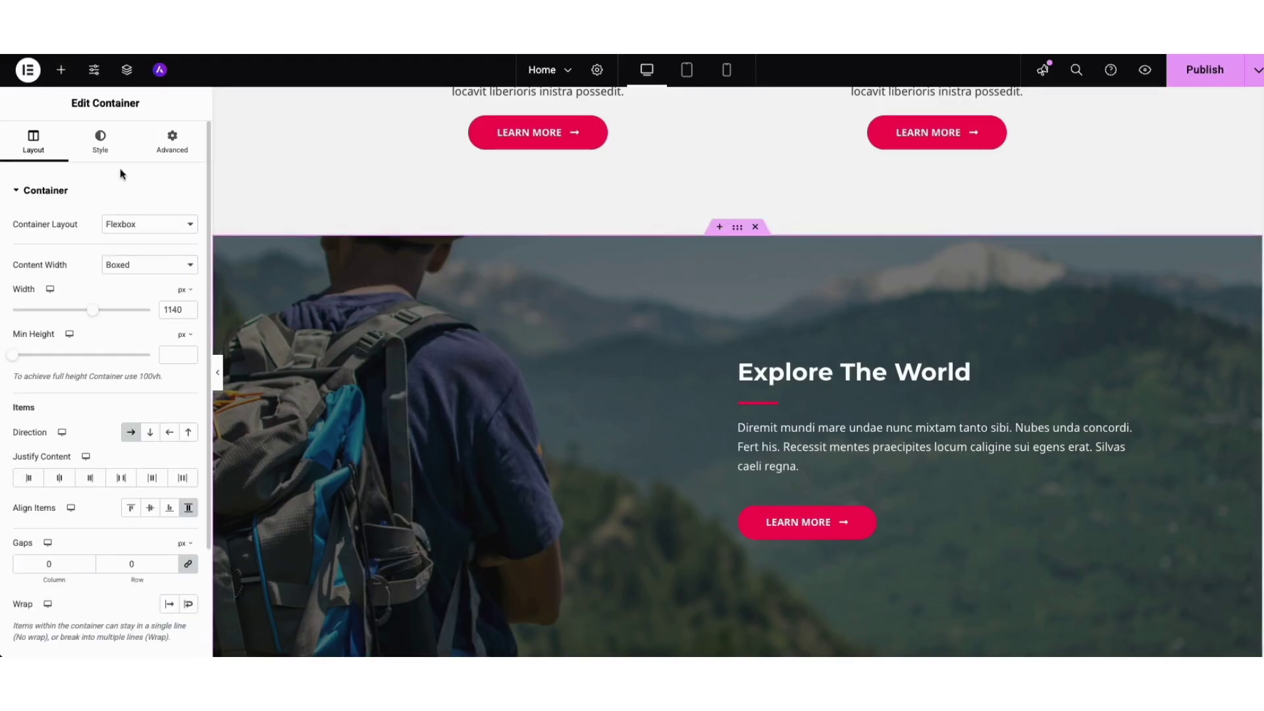
pyautogui.click(98, 142)
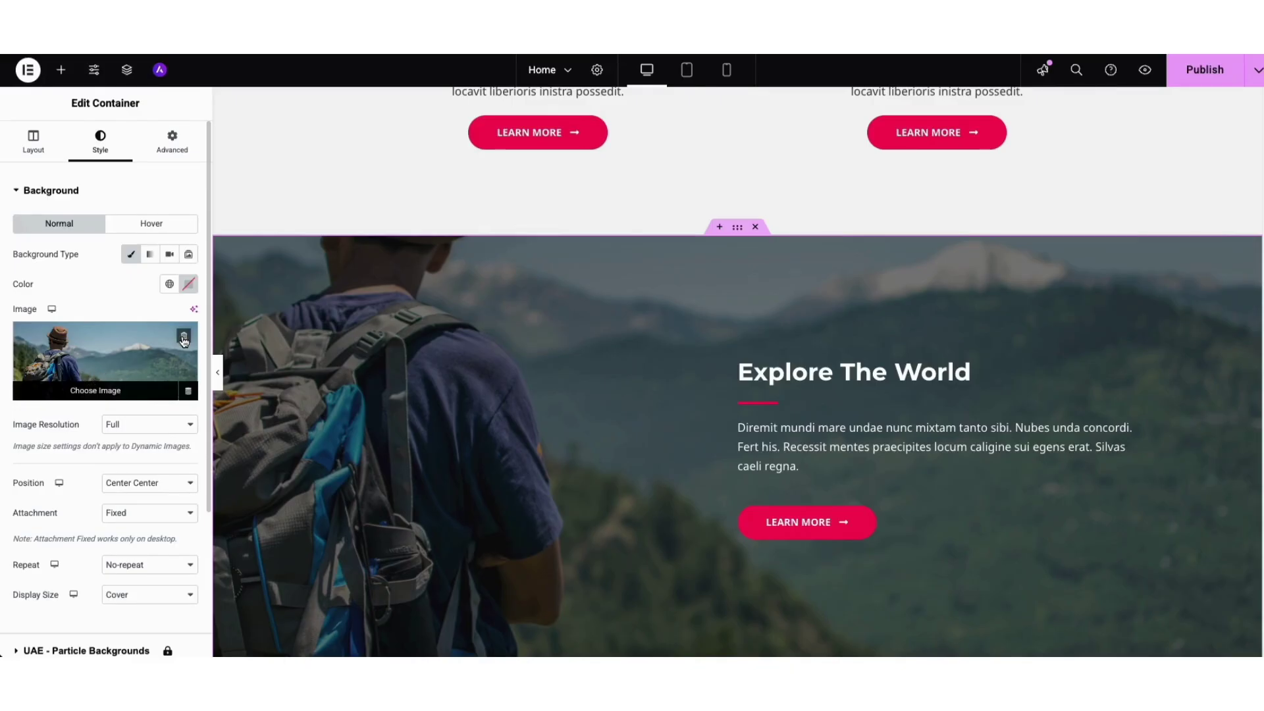
pyautogui.click(99, 375)
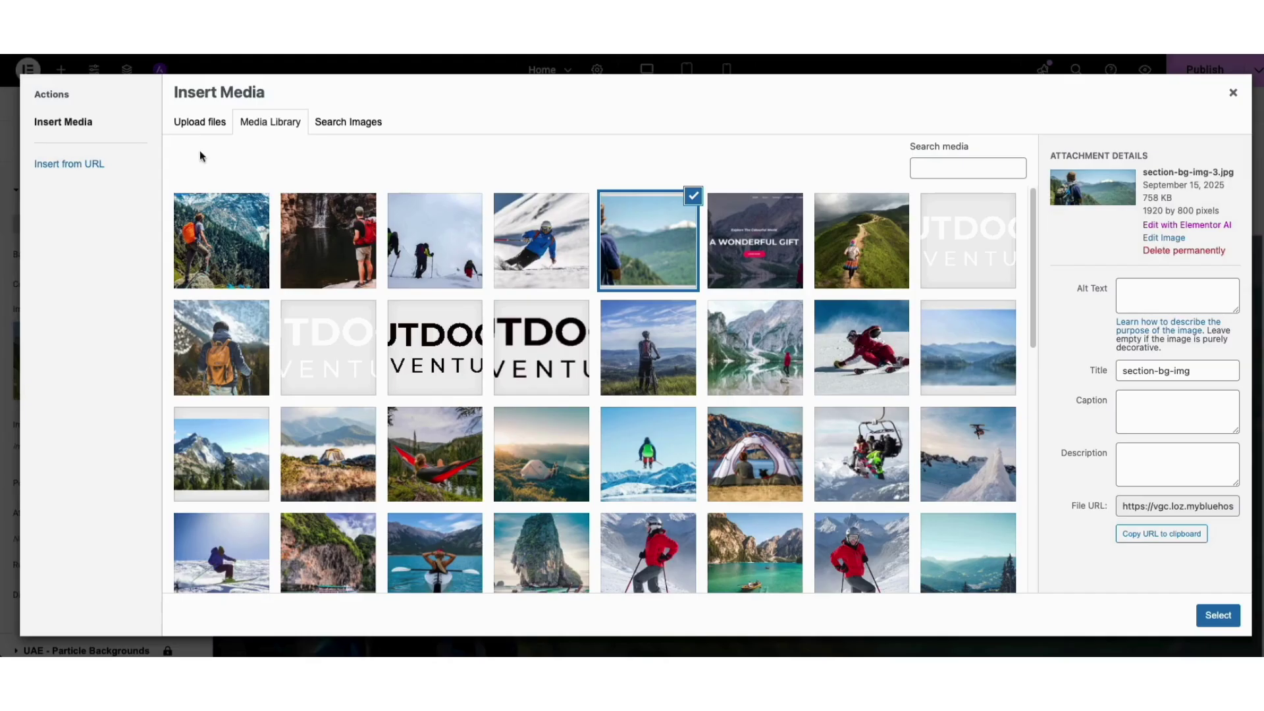
pyautogui.click(201, 123)
pyautogui.click(265, 124)
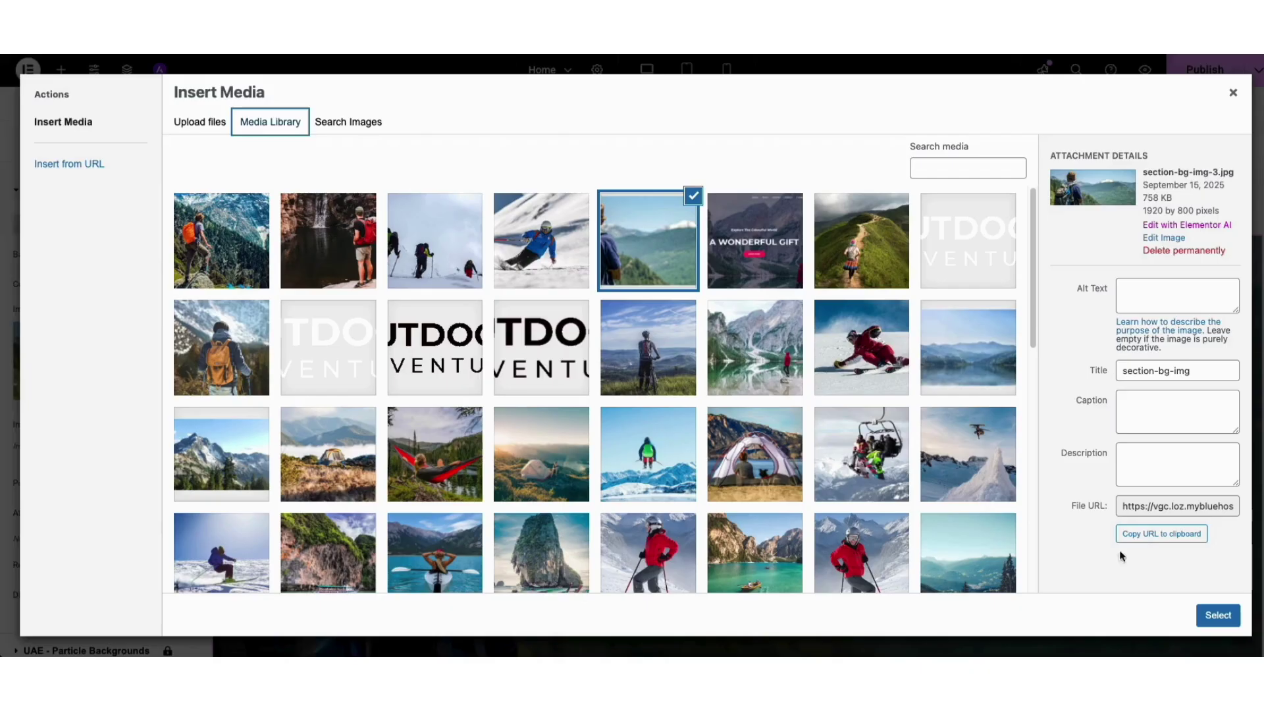
pyautogui.click(1212, 622)
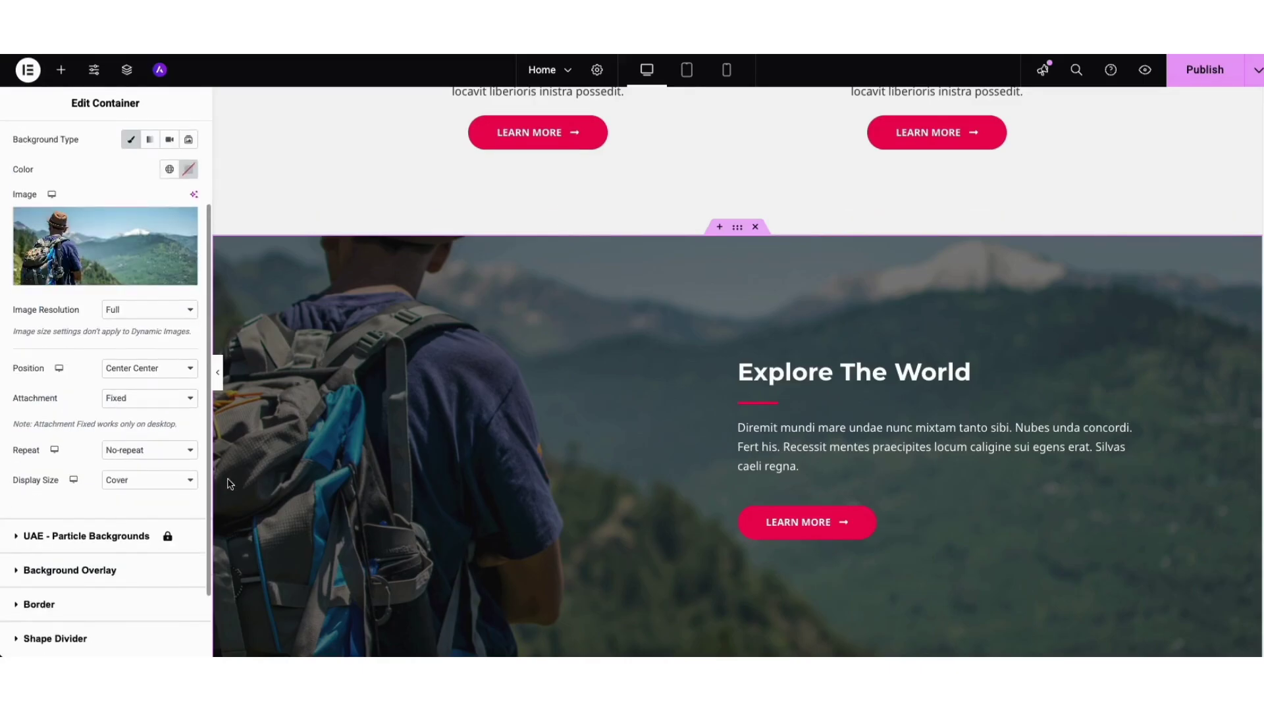
# - Give the Explore The World container's background overlay a custom dark colour and set its opacity to 0.65
pyautogui.scroll(-1, 102, 511)
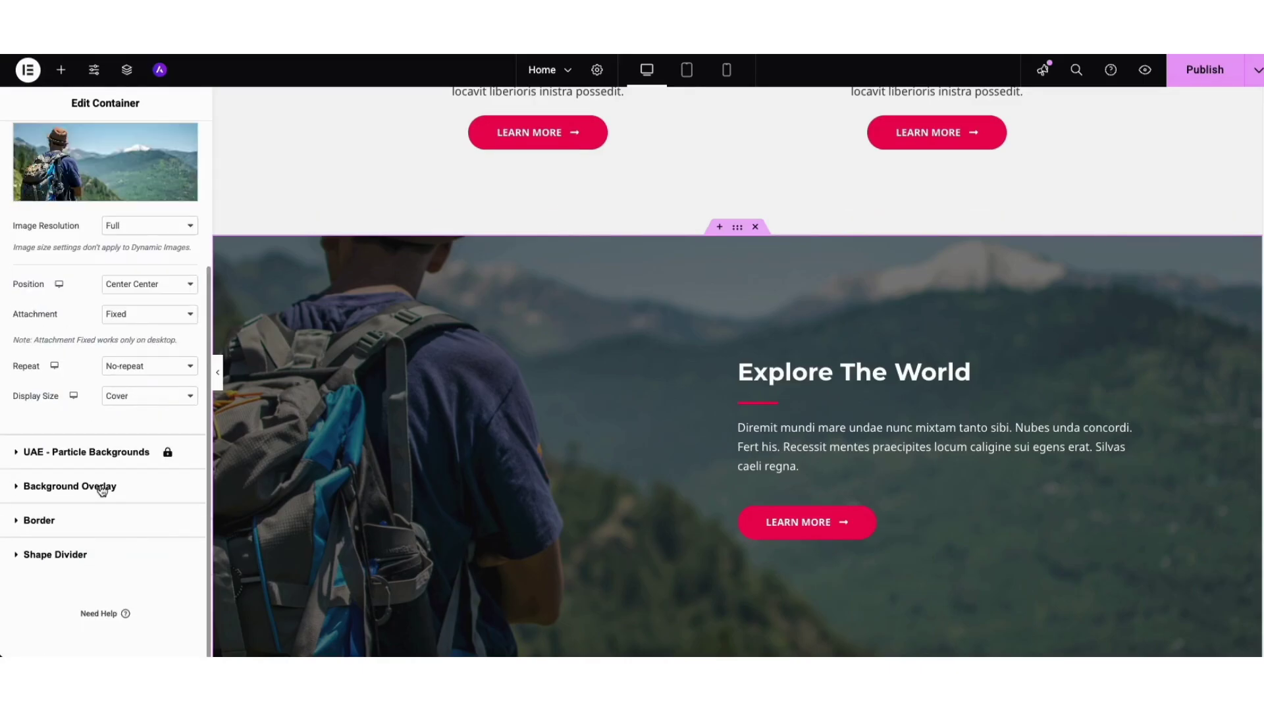
pyautogui.click(102, 487)
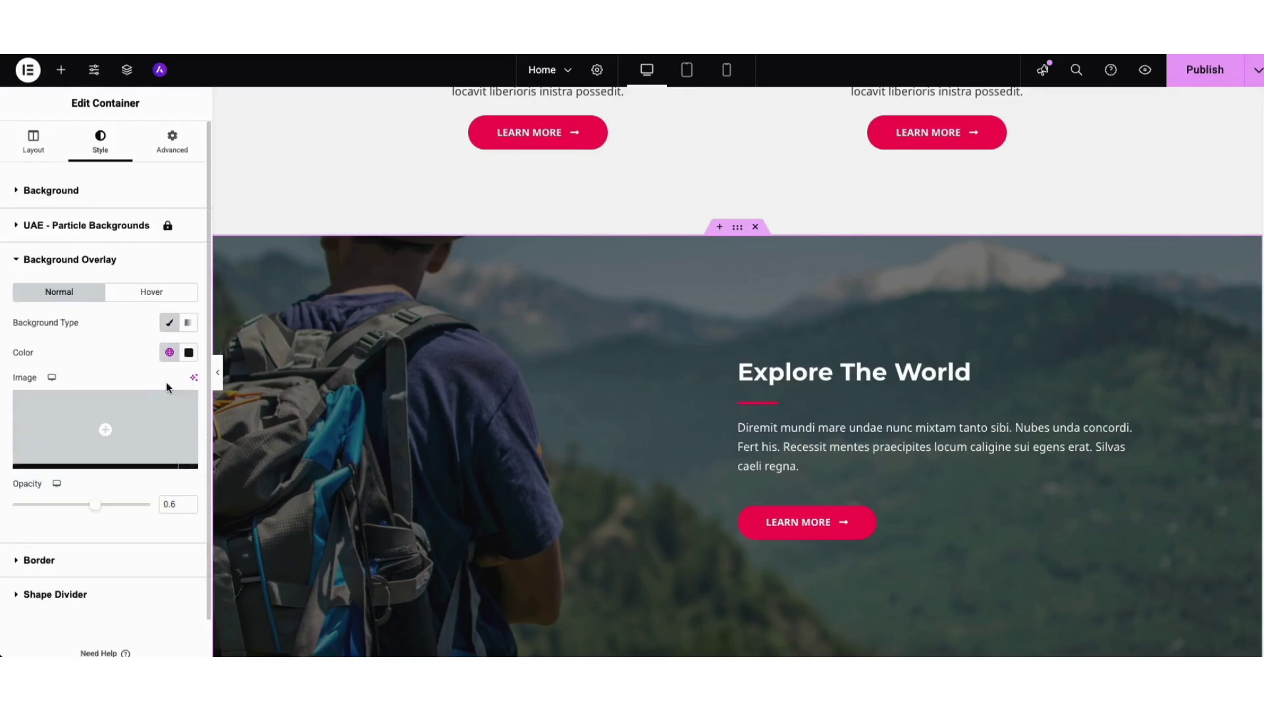
pyautogui.click(190, 353)
pyautogui.moveTo(158, 456); pyautogui.dragTo(102, 508)
pyautogui.click(79, 491)
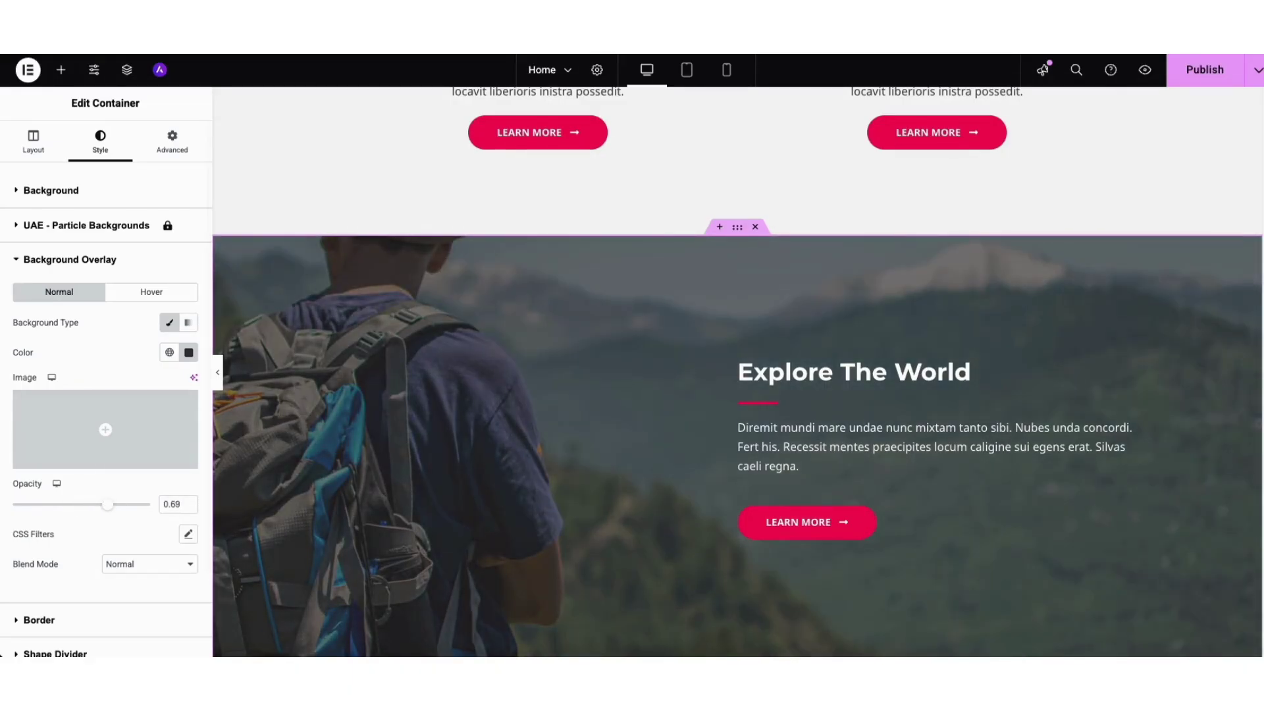
# - Browse the Starter Templates blocks and their categories, and insert the three-column plant-image features block at the end of the home page
pyautogui.scroll(-12, 738, 372)
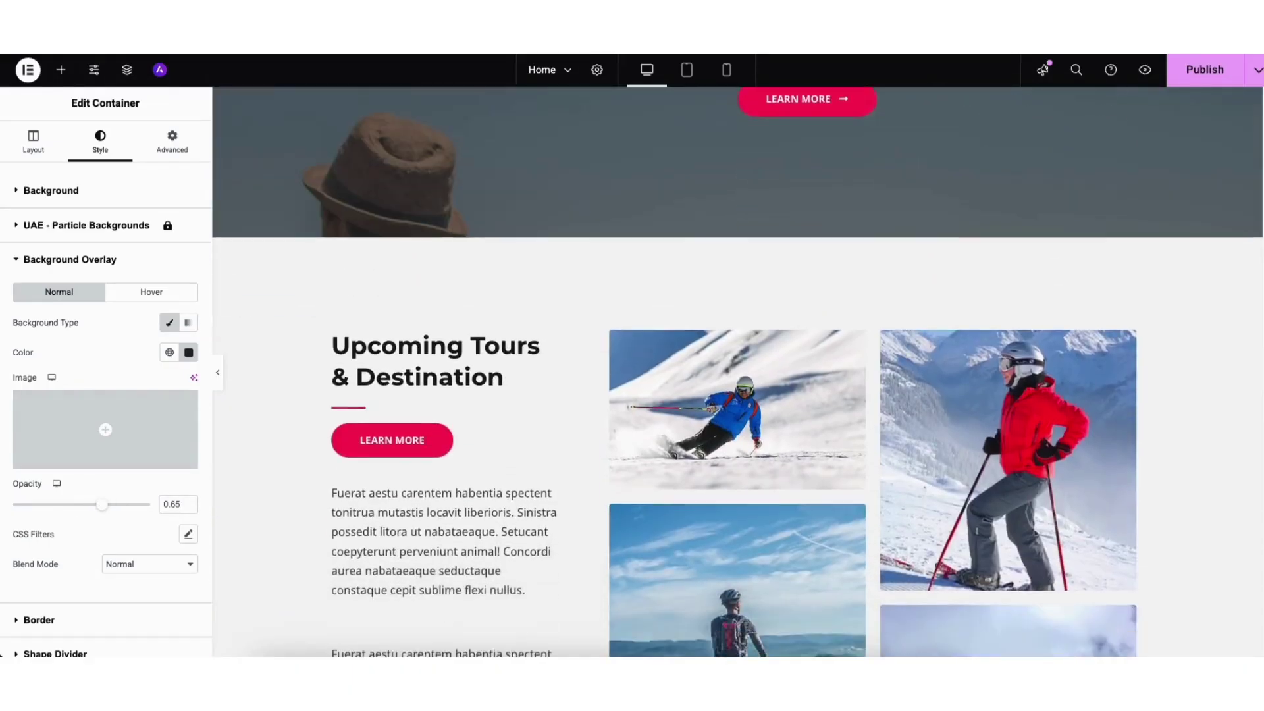
pyautogui.scroll(-1, 737, 372)
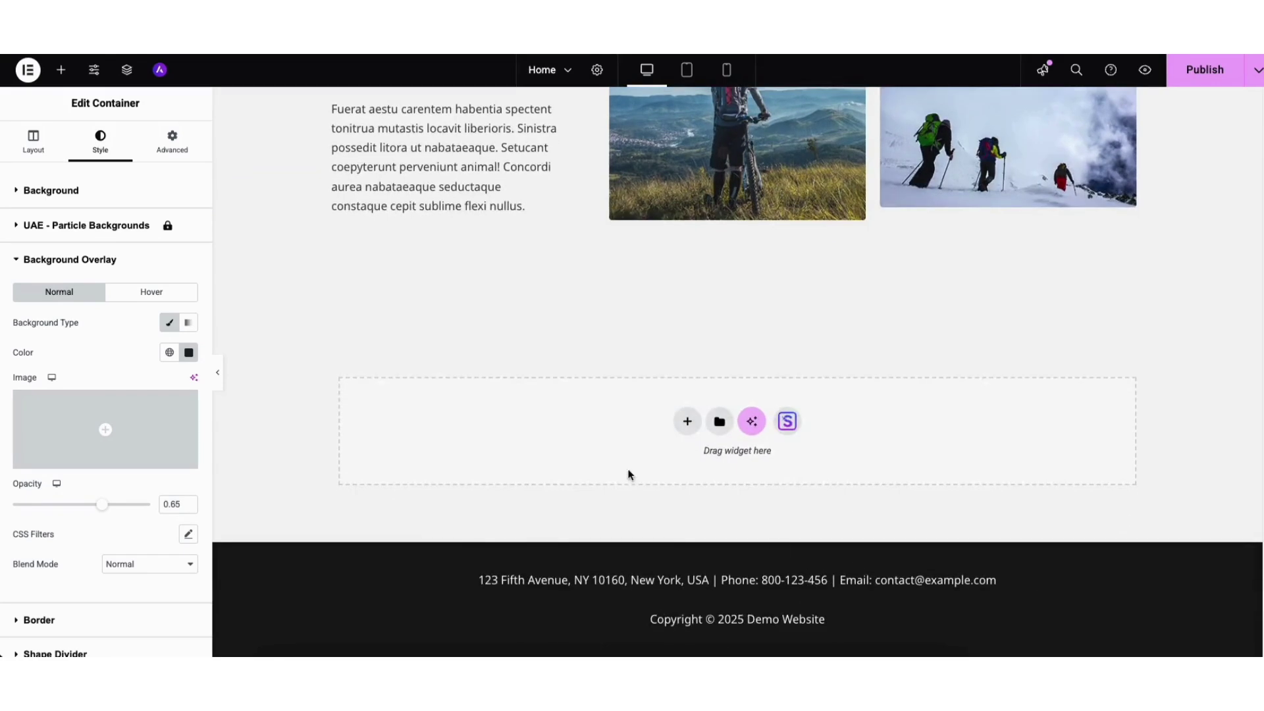
pyautogui.click(787, 422)
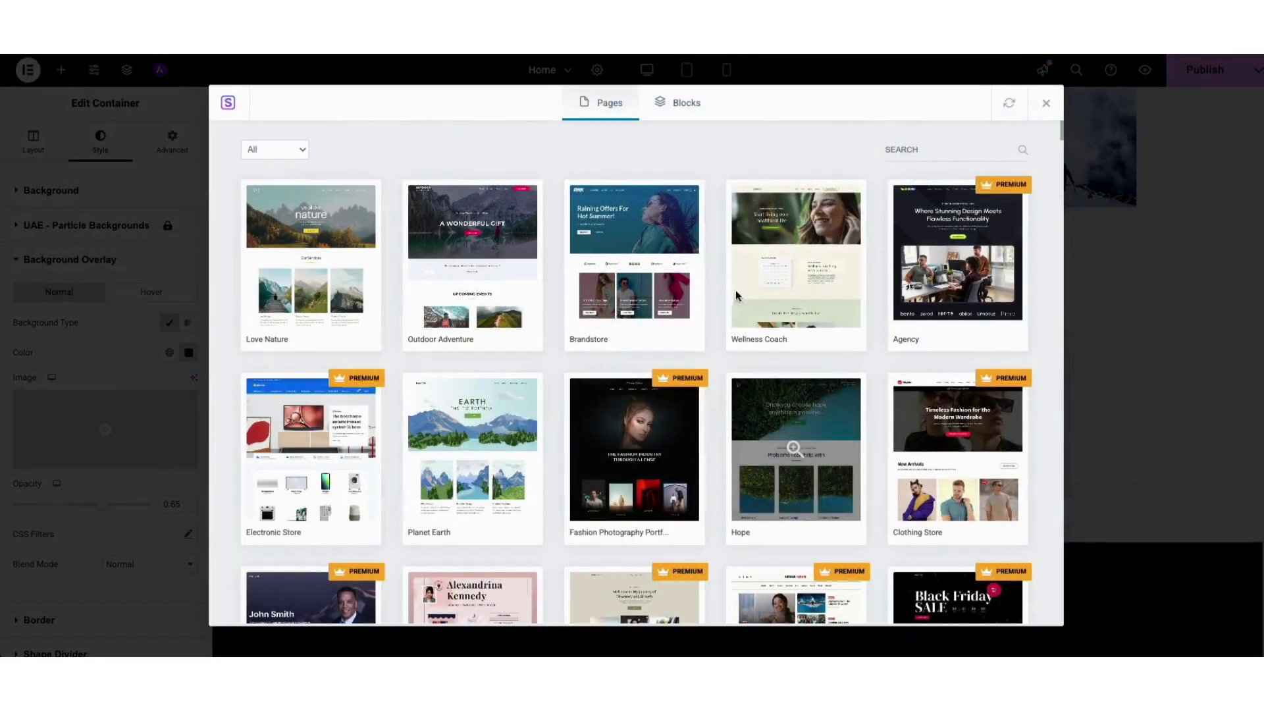
pyautogui.click(683, 102)
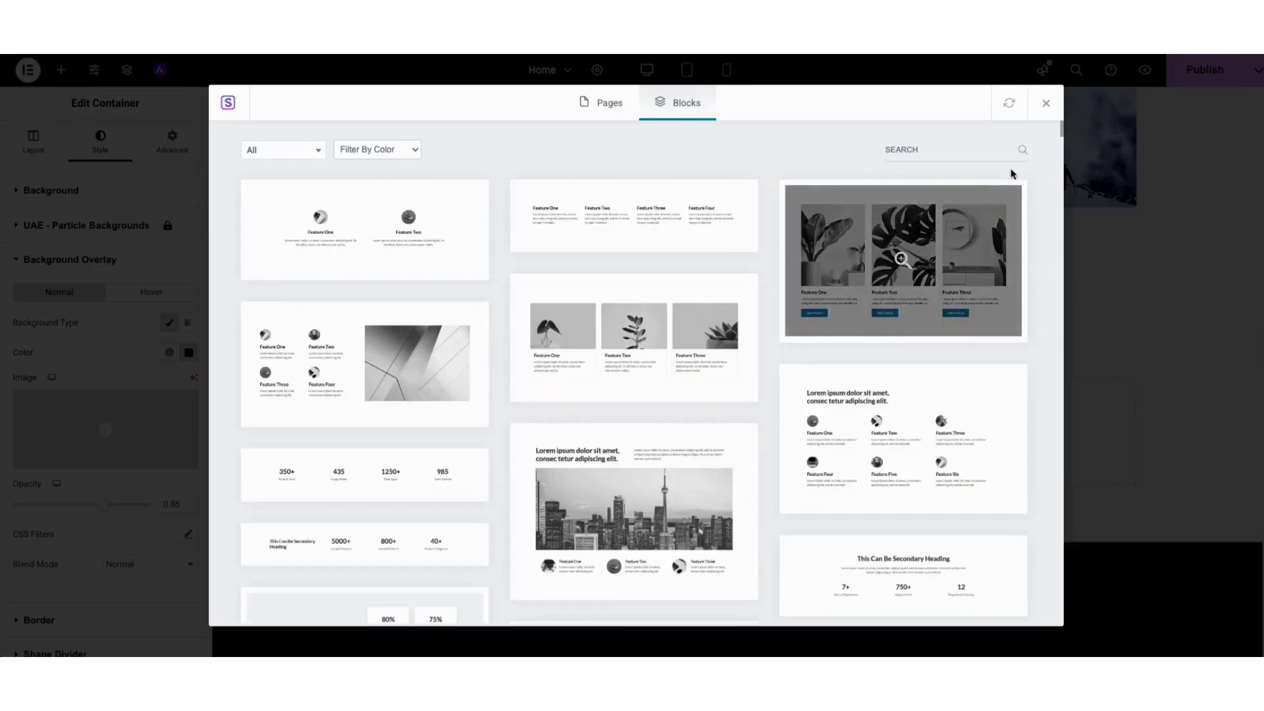
pyautogui.moveTo(1060, 128)
pyautogui.mouseDown()
pyautogui.moveTo(1062, 210)
pyautogui.moveTo(1059, 128)
pyautogui.mouseUp()
pyautogui.click(279, 152)
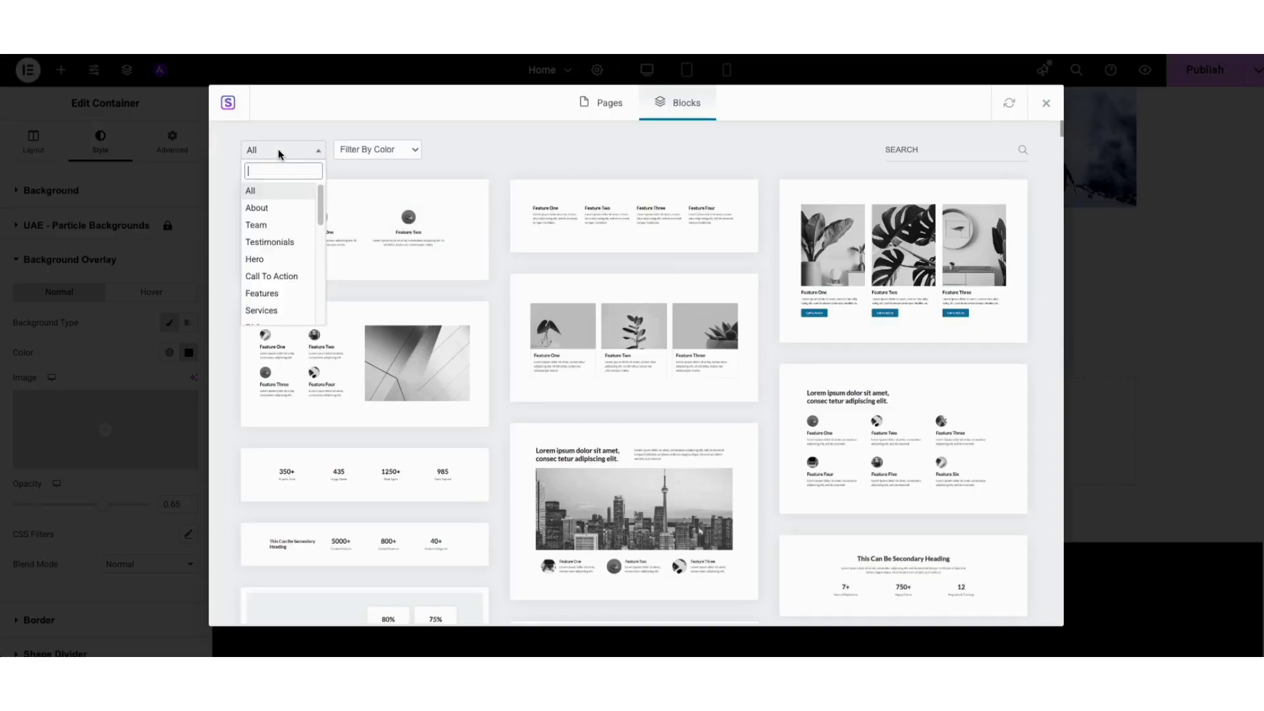
pyautogui.moveTo(320, 200); pyautogui.dragTo(522, 157)
pyautogui.click(523, 158)
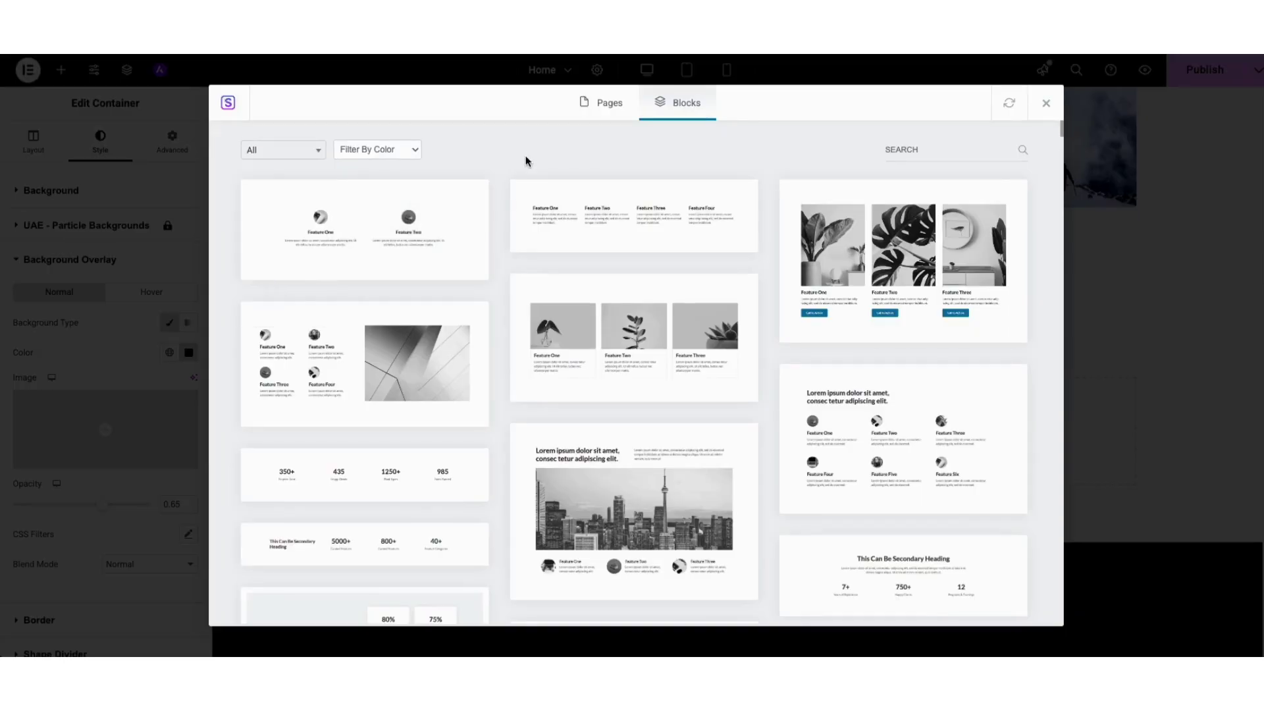
pyautogui.click(587, 339)
pyautogui.click(837, 105)
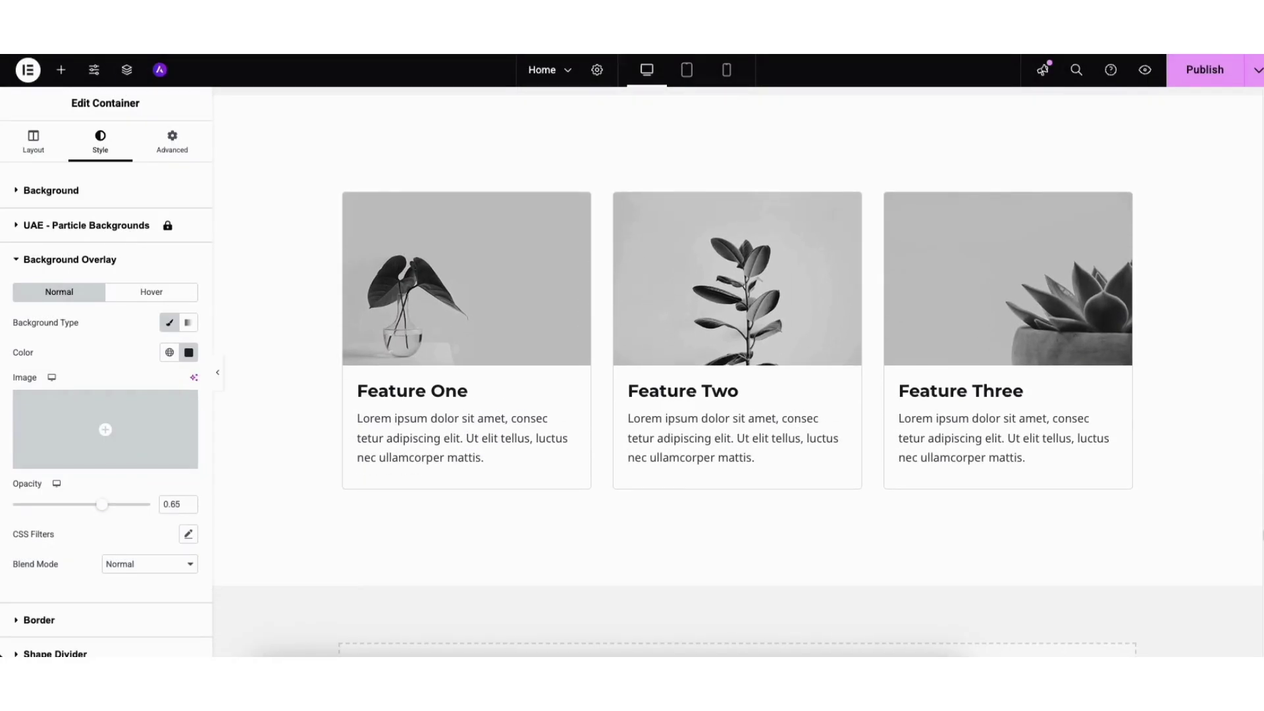
# - Open the new features section's background style, try a near-black colour, and set the background colour back to white
pyautogui.rightClick(293, 148)
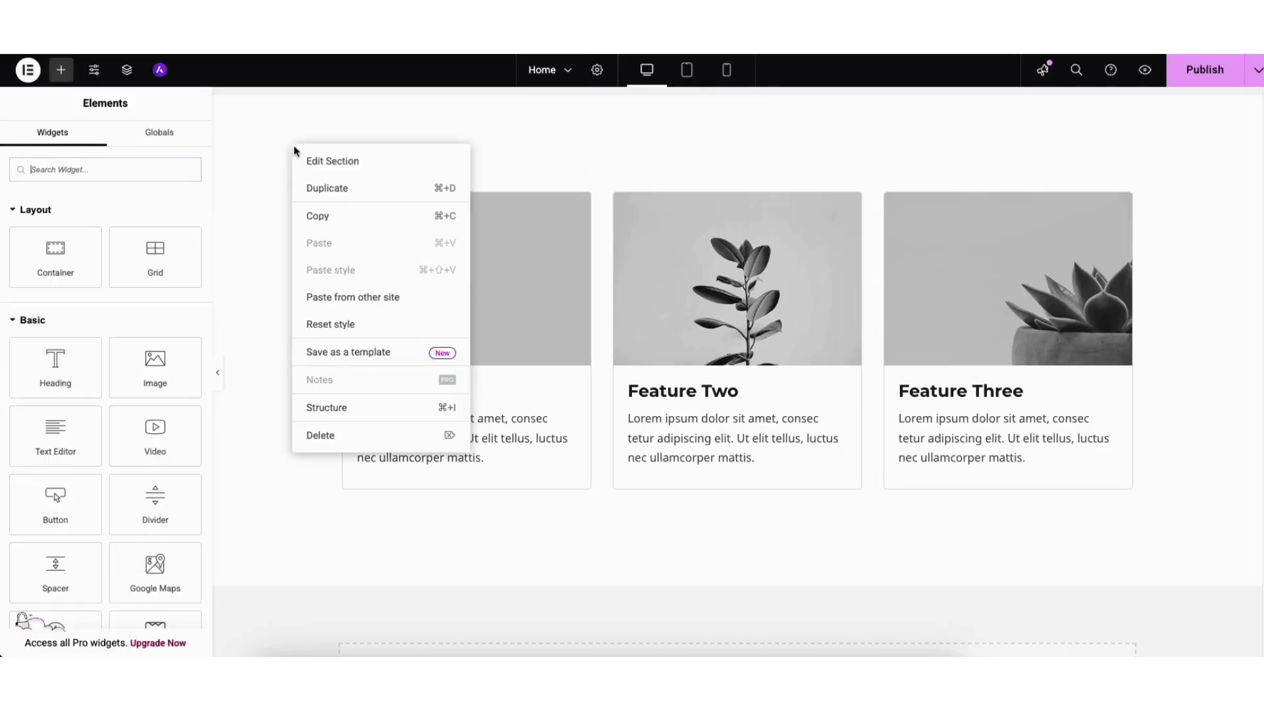
pyautogui.click(320, 161)
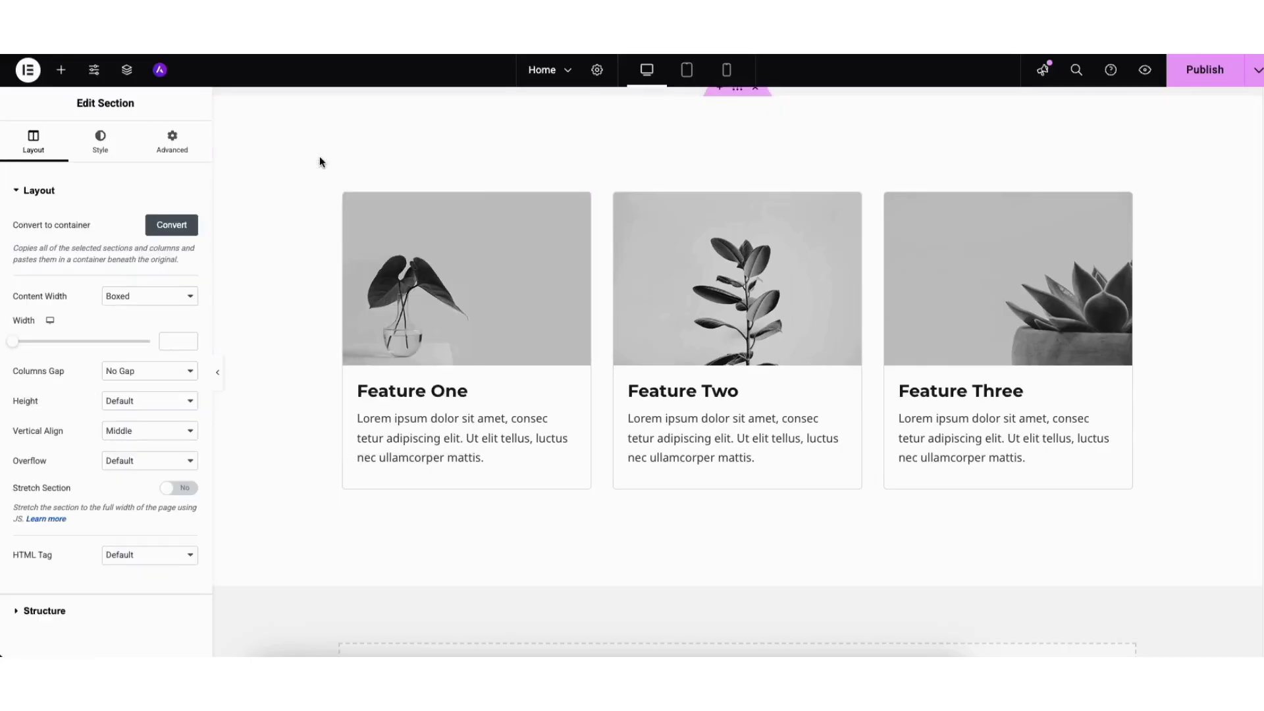
pyautogui.click(101, 140)
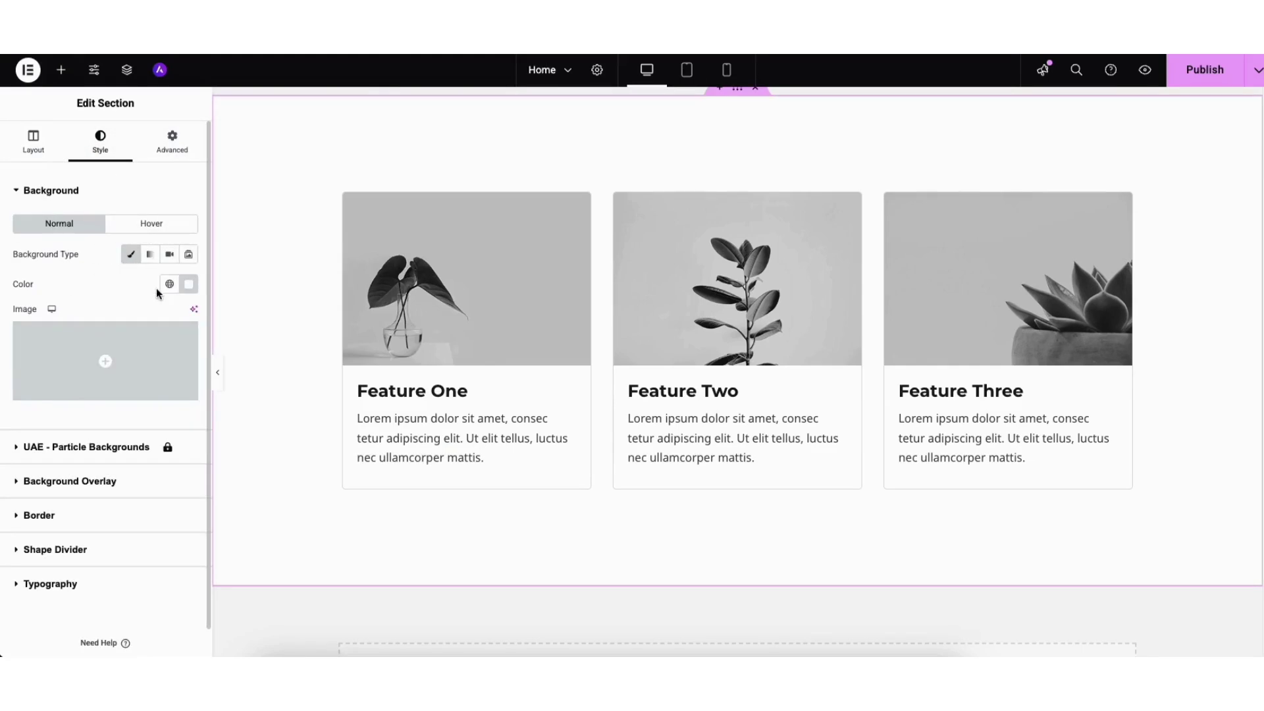
pyautogui.click(188, 284)
pyautogui.moveTo(157, 342); pyautogui.dragTo(299, 373)
pyautogui.click(107, 443)
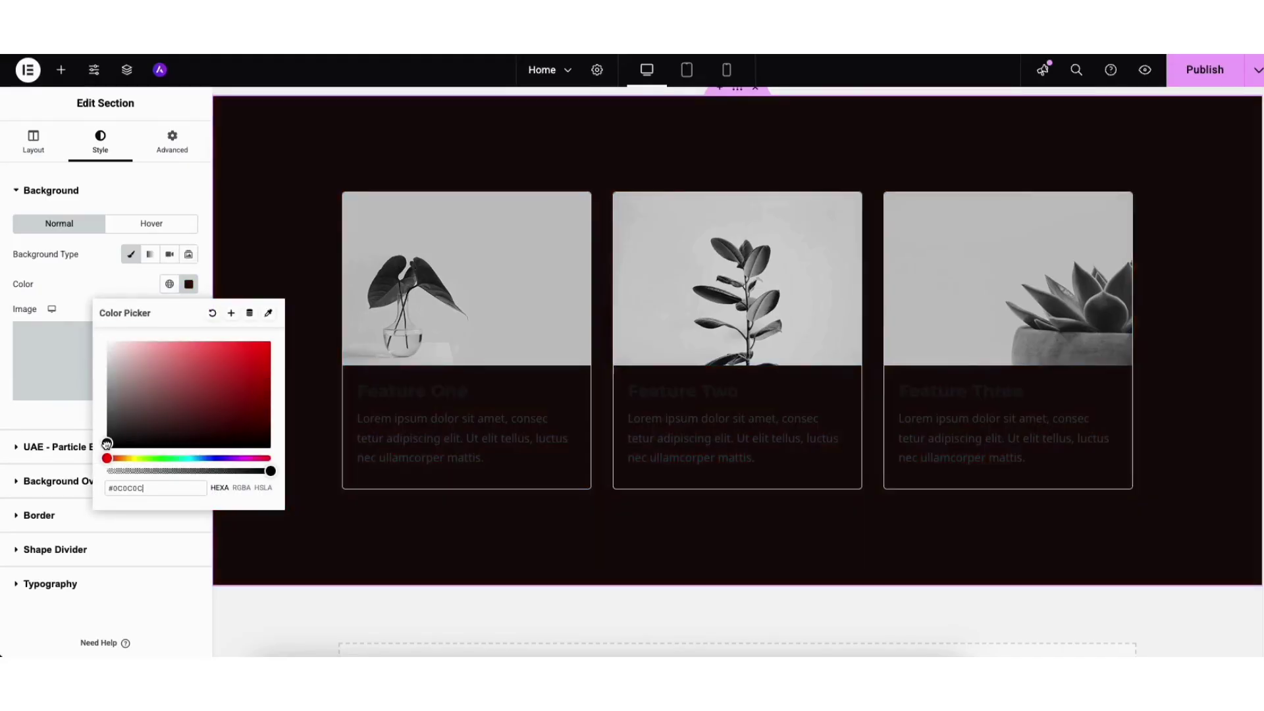
pyautogui.moveTo(106, 443); pyautogui.dragTo(107, 343)
pyautogui.click(71, 303)
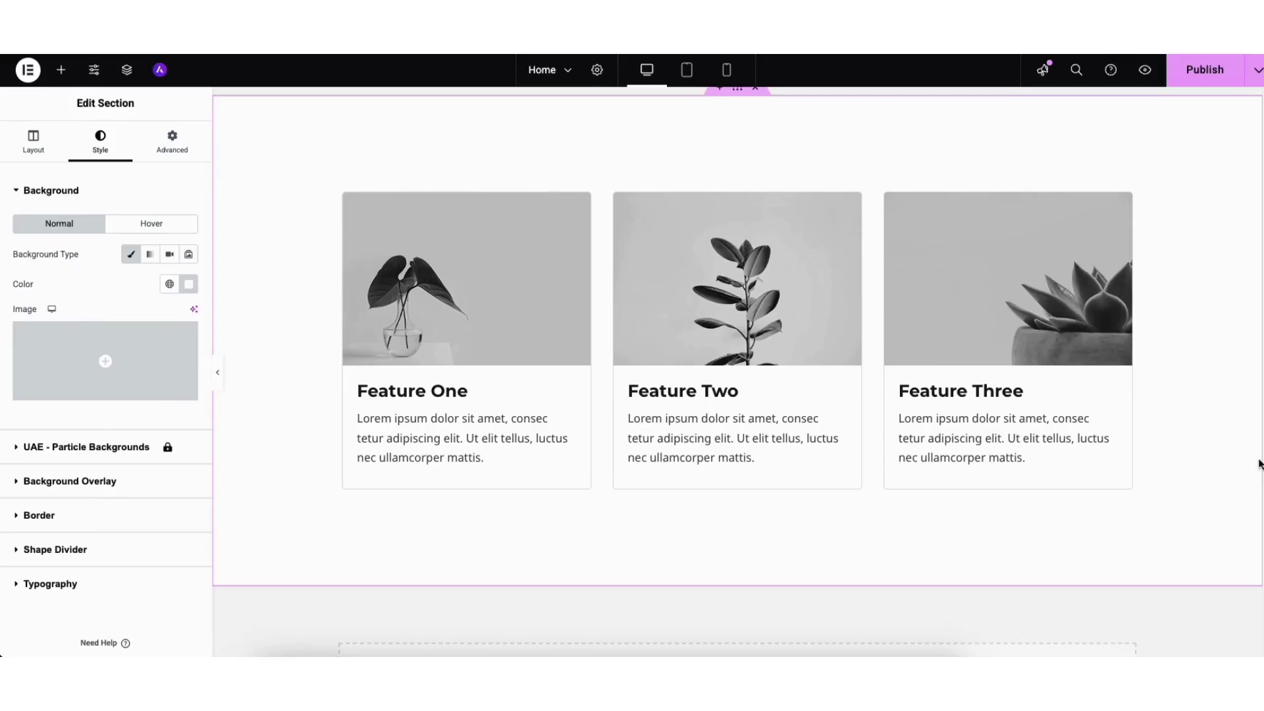
# - Add a flexbox container with a wide middle column and two narrow side columns above the features section
pyautogui.scroll(2, 871, 268)
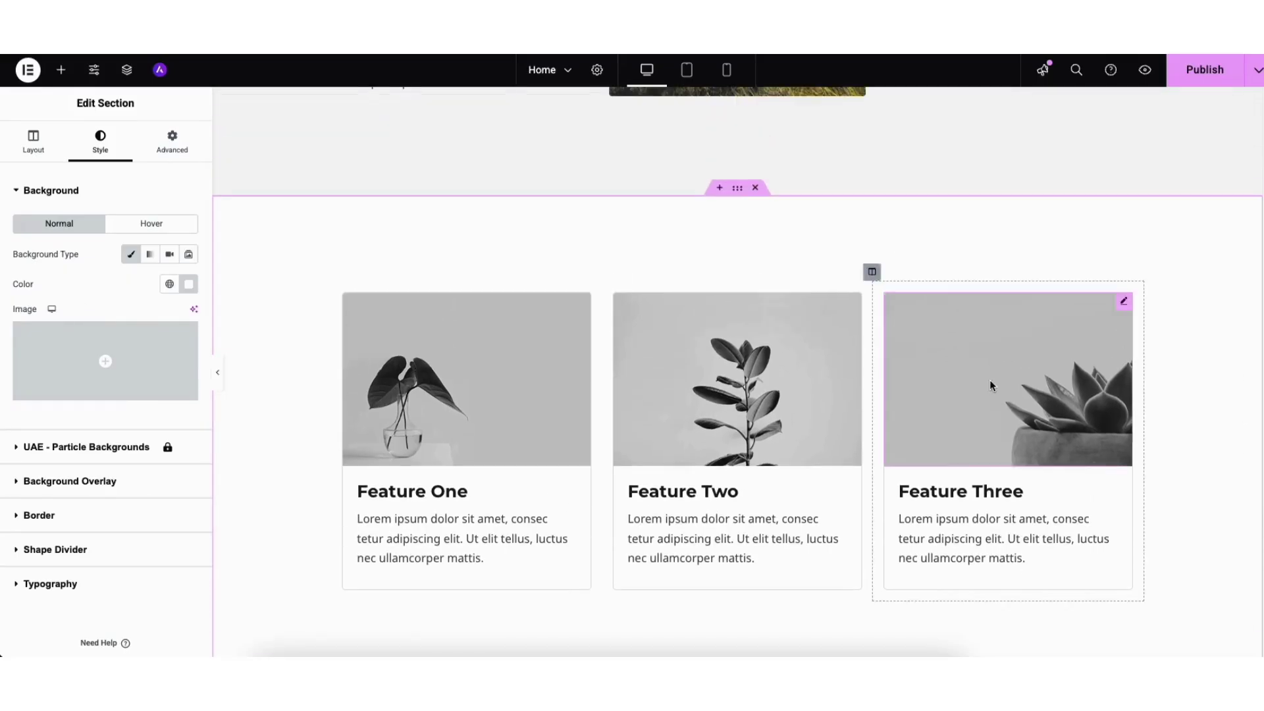
pyautogui.click(720, 190)
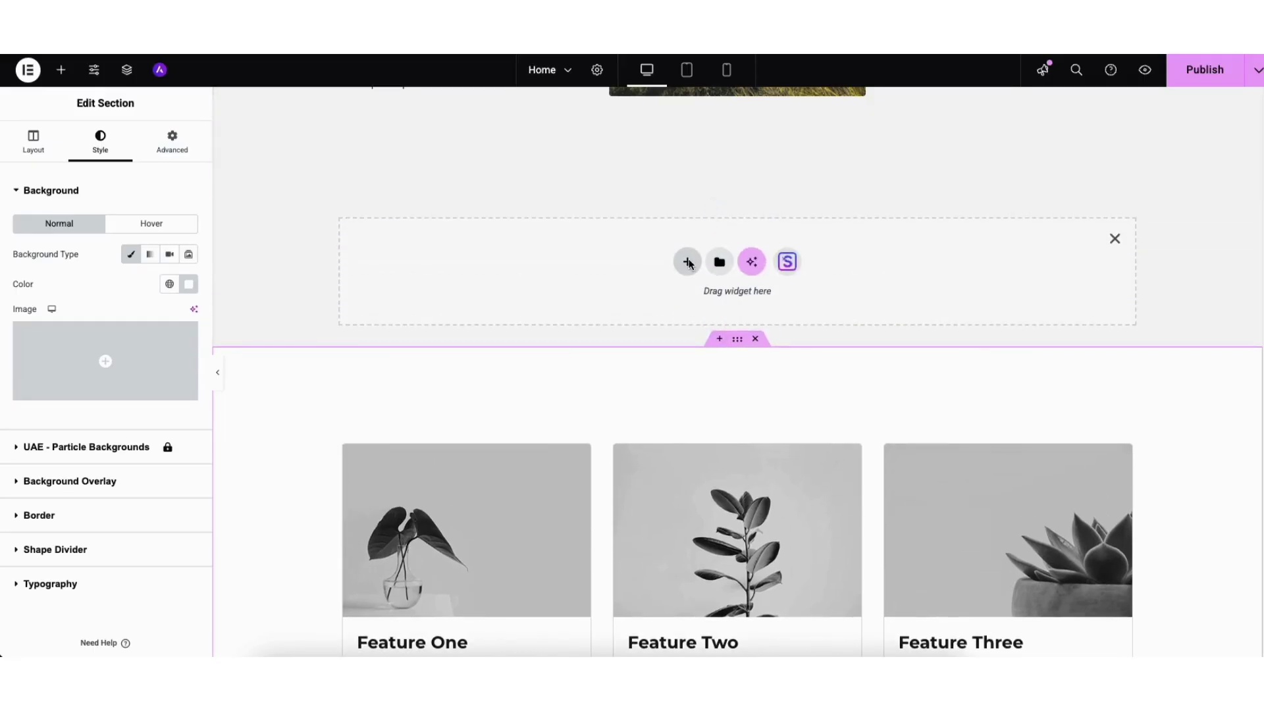
pyautogui.click(687, 262)
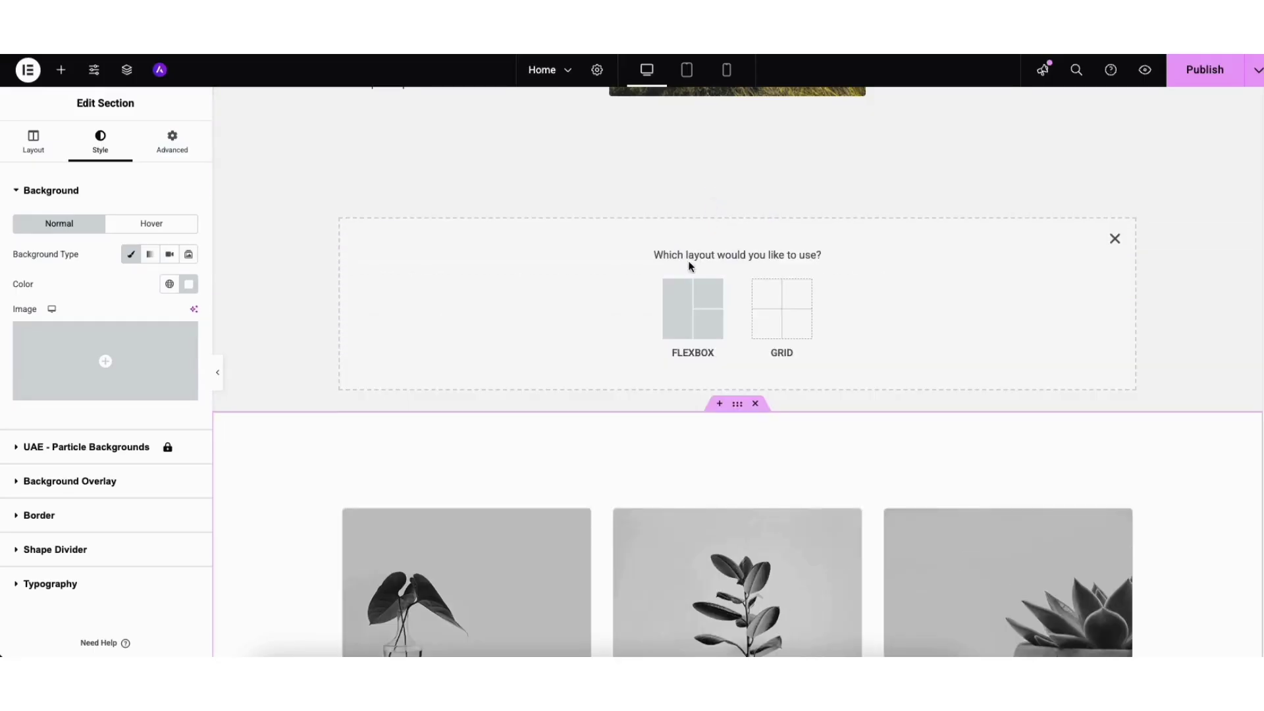
pyautogui.click(687, 319)
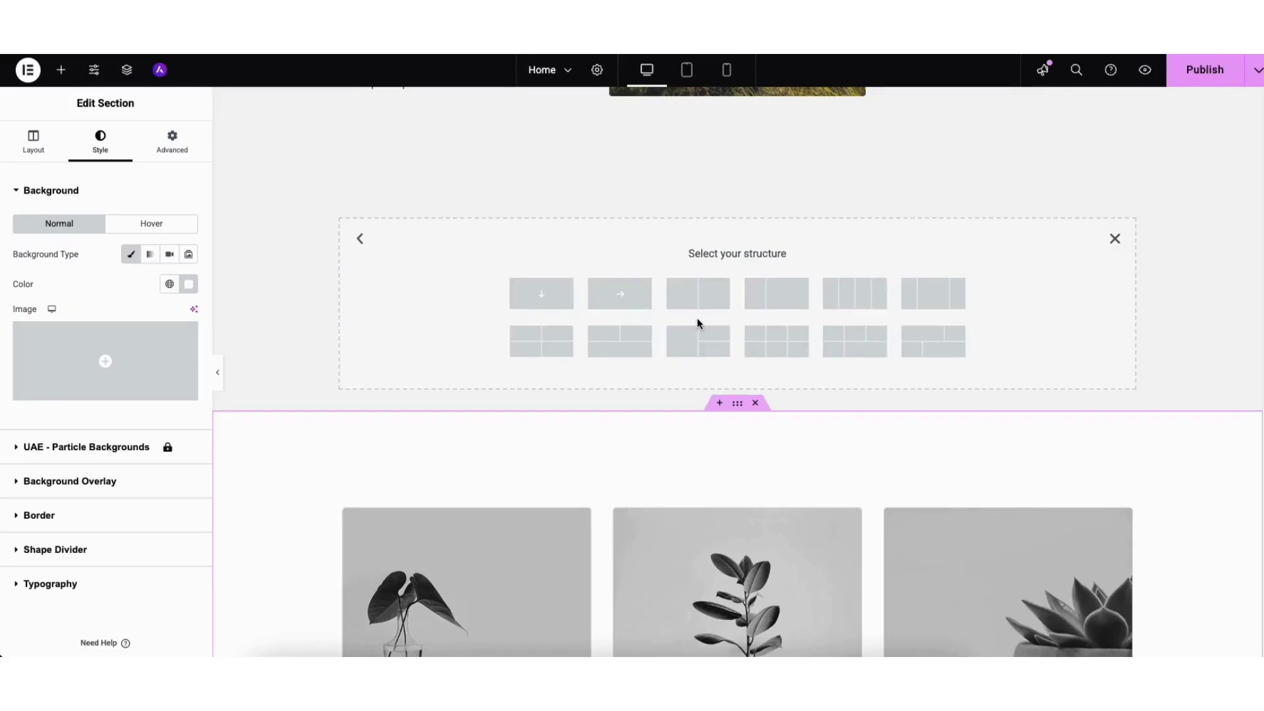
pyautogui.click(933, 299)
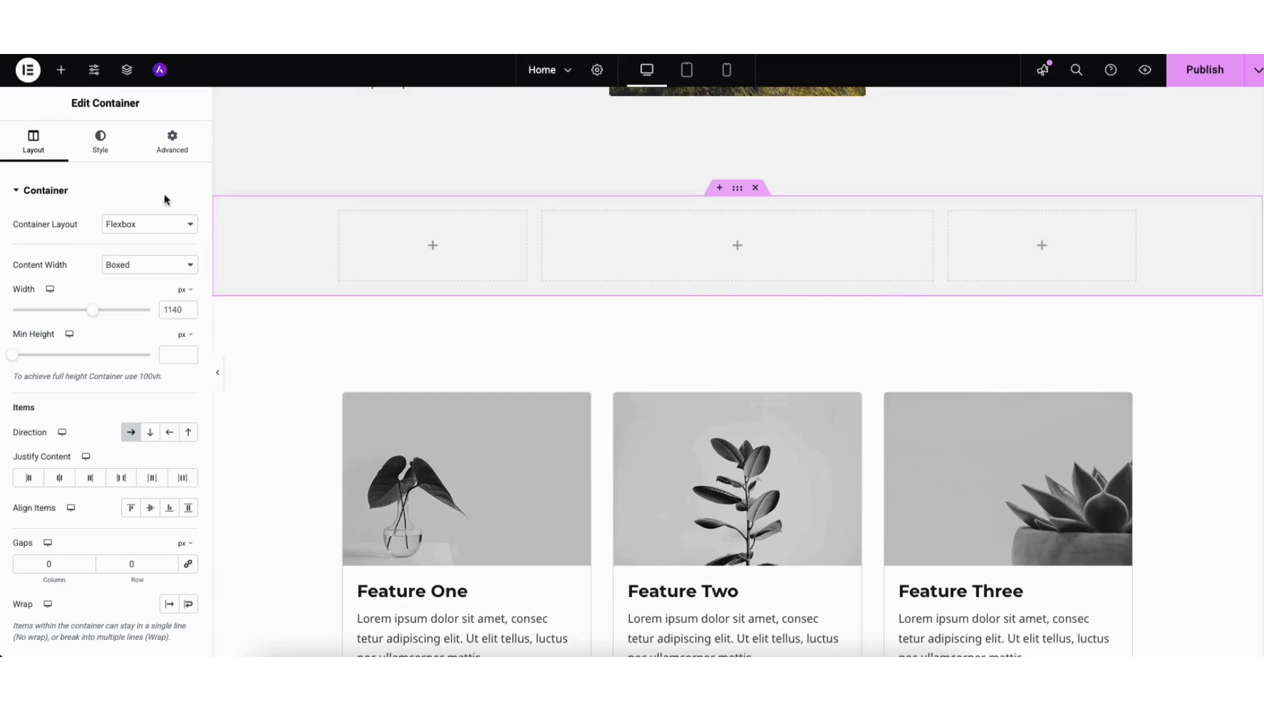
# - Place a Heading widget in the new container's middle column and delete the whole container
pyautogui.click(60, 70)
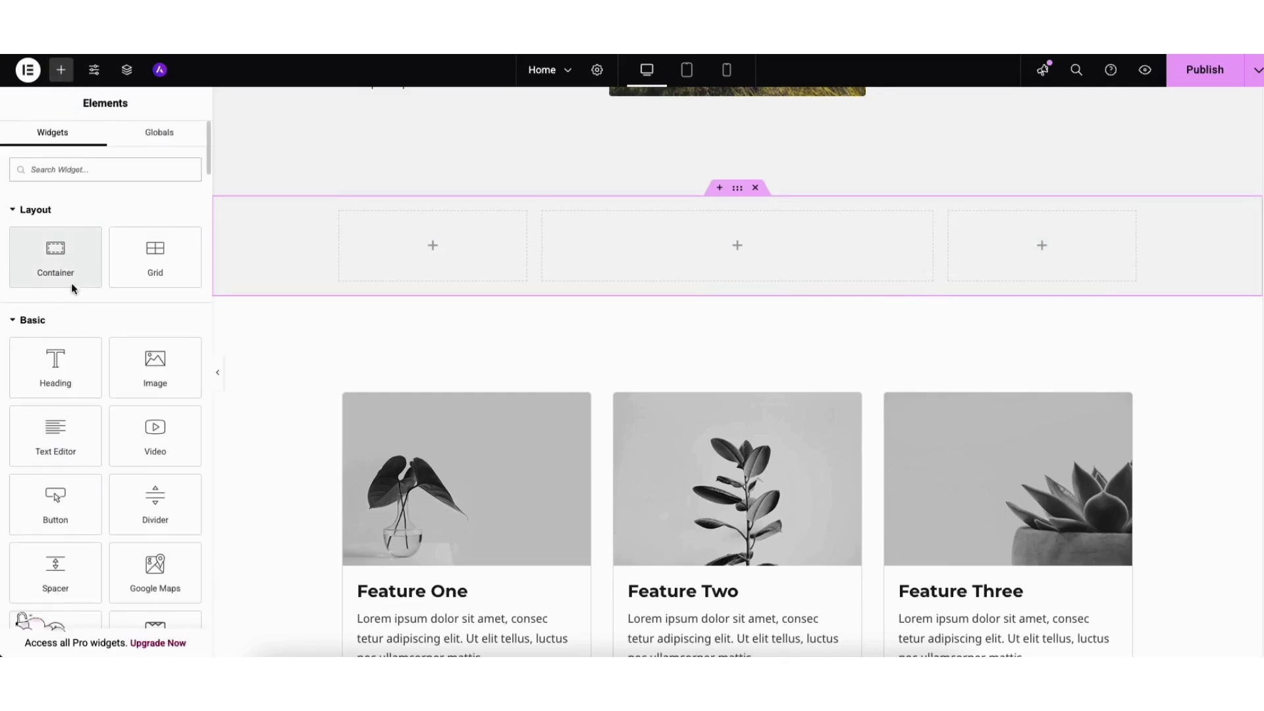
pyautogui.moveTo(51, 369); pyautogui.dragTo(728, 263)
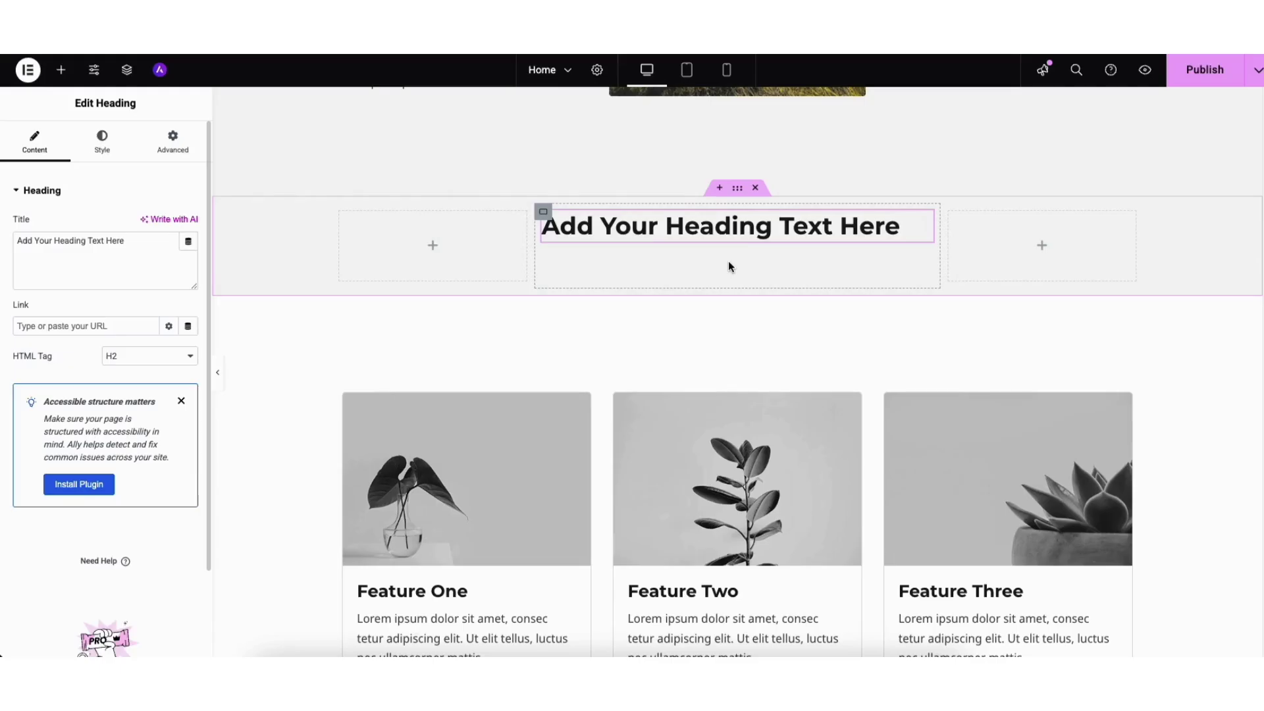
pyautogui.click(755, 188)
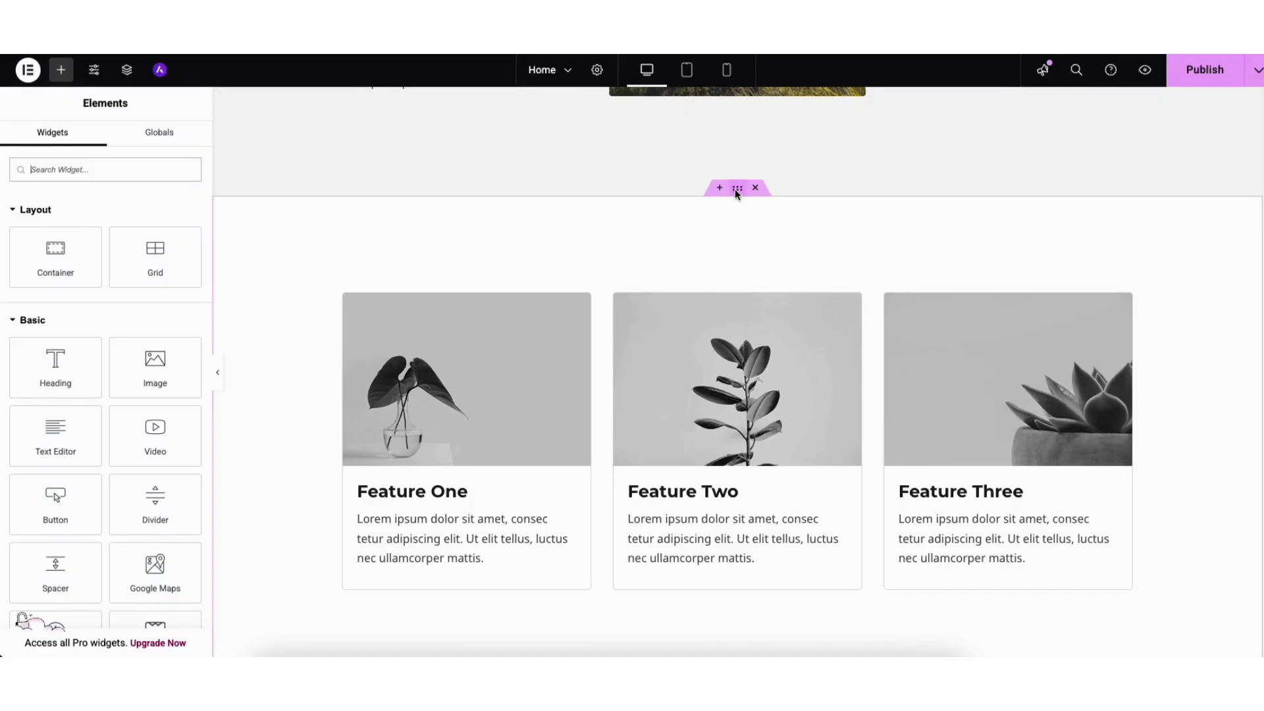
# - Try to move the features section upward and look at the page's save options, including Save Draft and Save as Template
pyautogui.moveTo(737, 191); pyautogui.dragTo(712, 149)
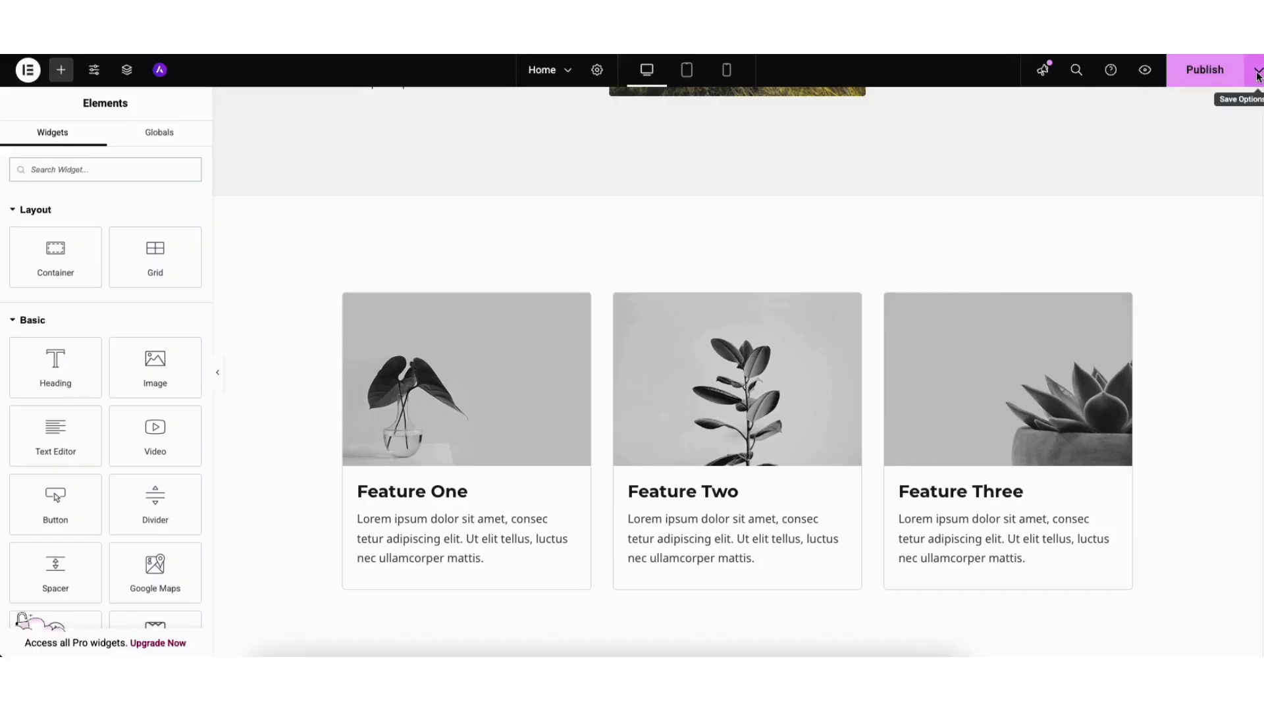
pyautogui.click(1258, 74)
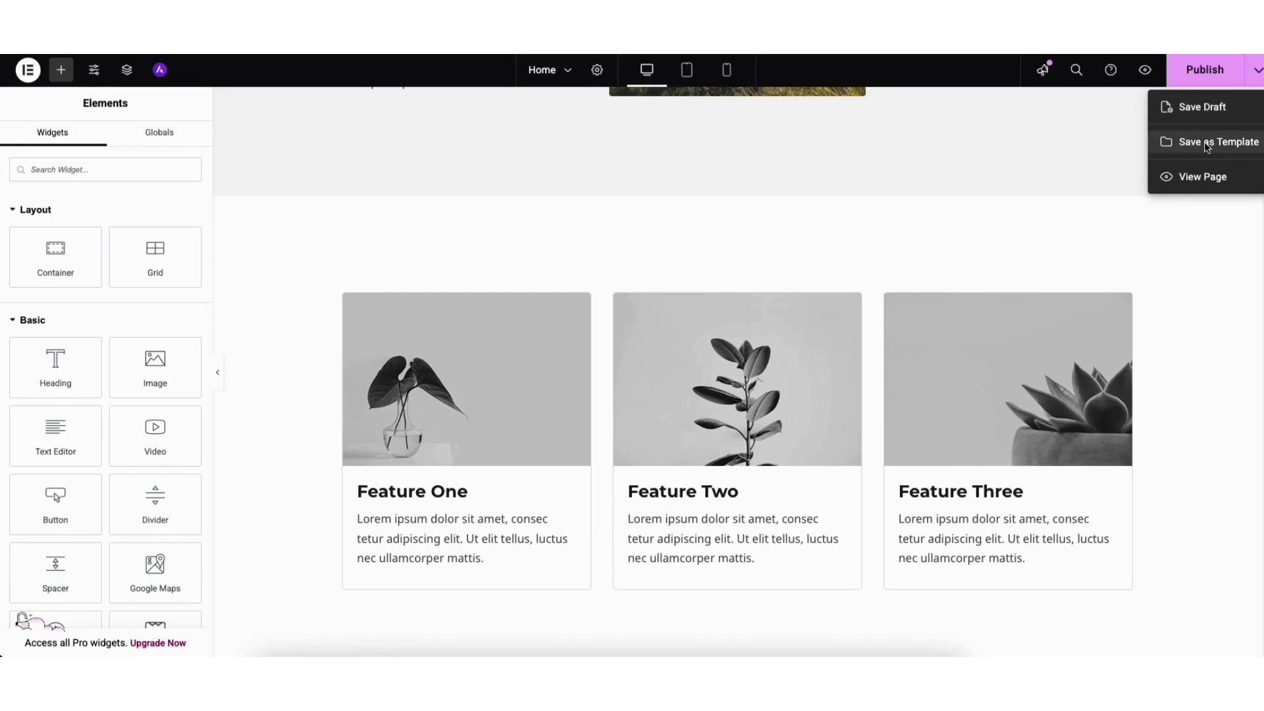
pyautogui.click(1132, 143)
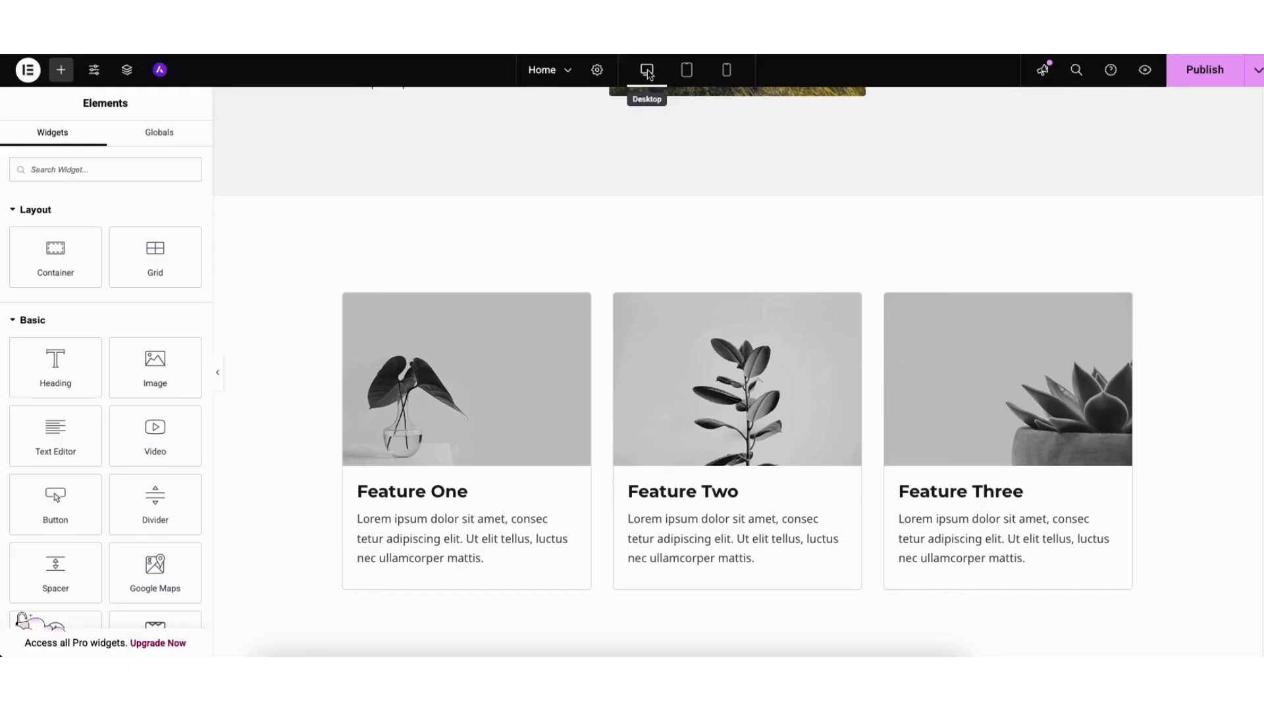
# - Preview the home page in the tablet and mobile layouts and return to the desktop layout
pyautogui.click(686, 70)
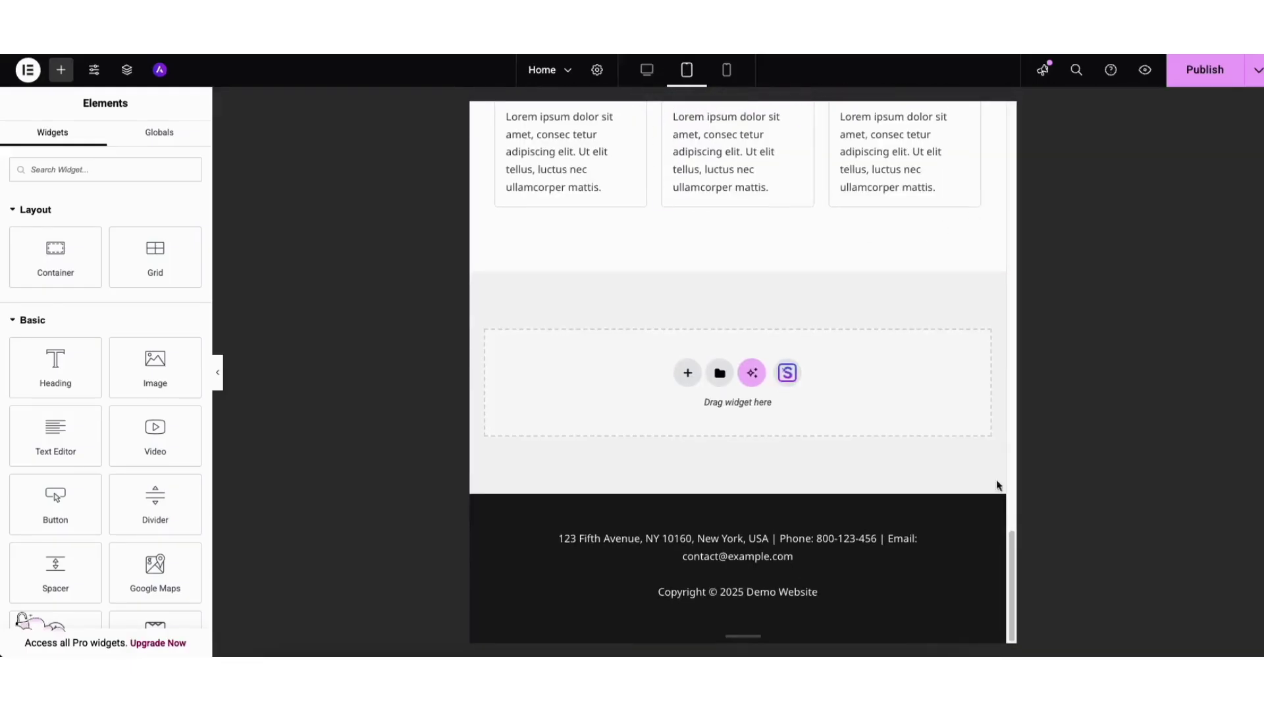
pyautogui.moveTo(1011, 559); pyautogui.dragTo(944, 84)
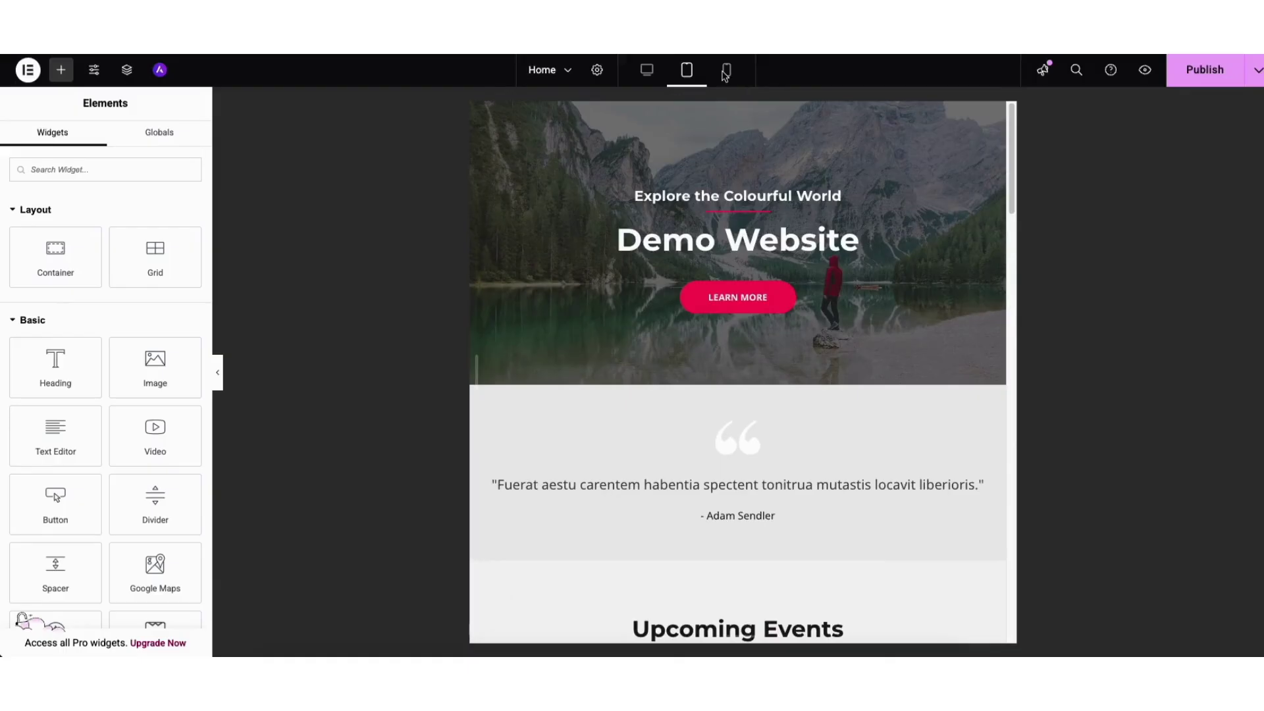
pyautogui.click(725, 71)
pyautogui.scroll(-1, 868, 184)
pyautogui.scroll(-5, 867, 184)
pyautogui.scroll(6, 867, 185)
pyautogui.click(651, 76)
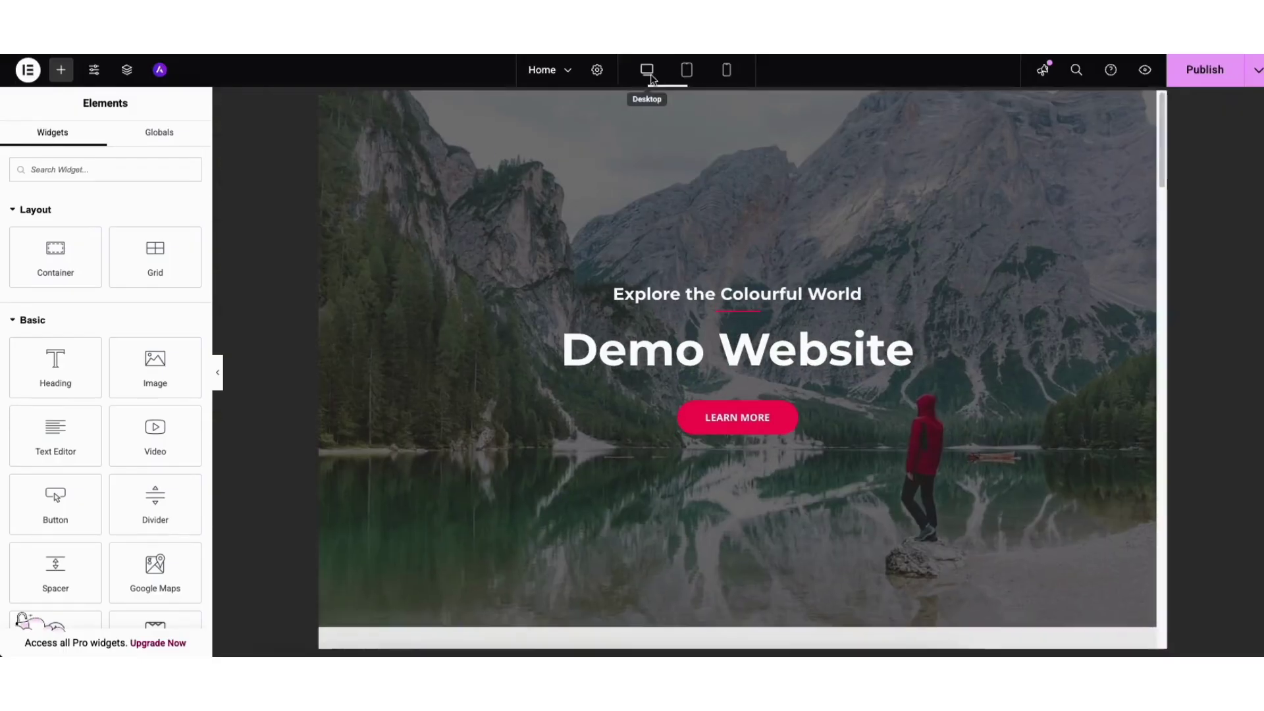
# - Look over Elementor's site settings, close them, and view the saved revisions in the page history
pyautogui.click(95, 74)
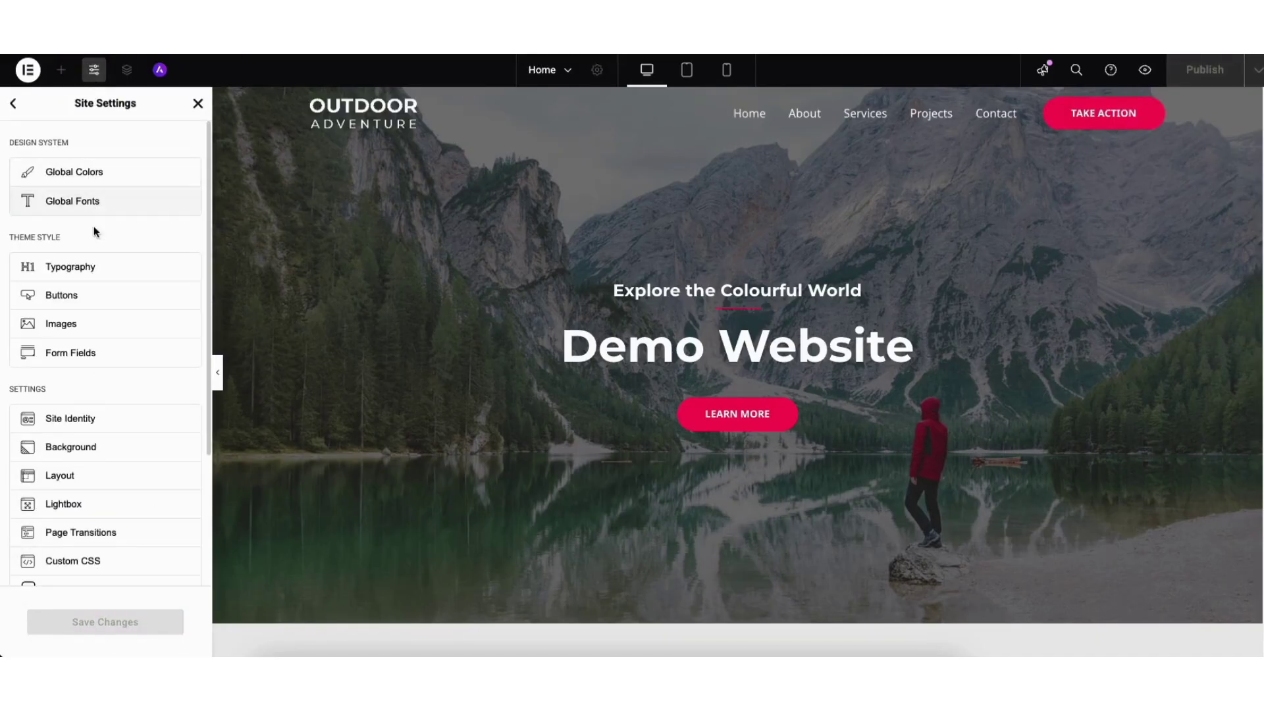
pyautogui.click(198, 103)
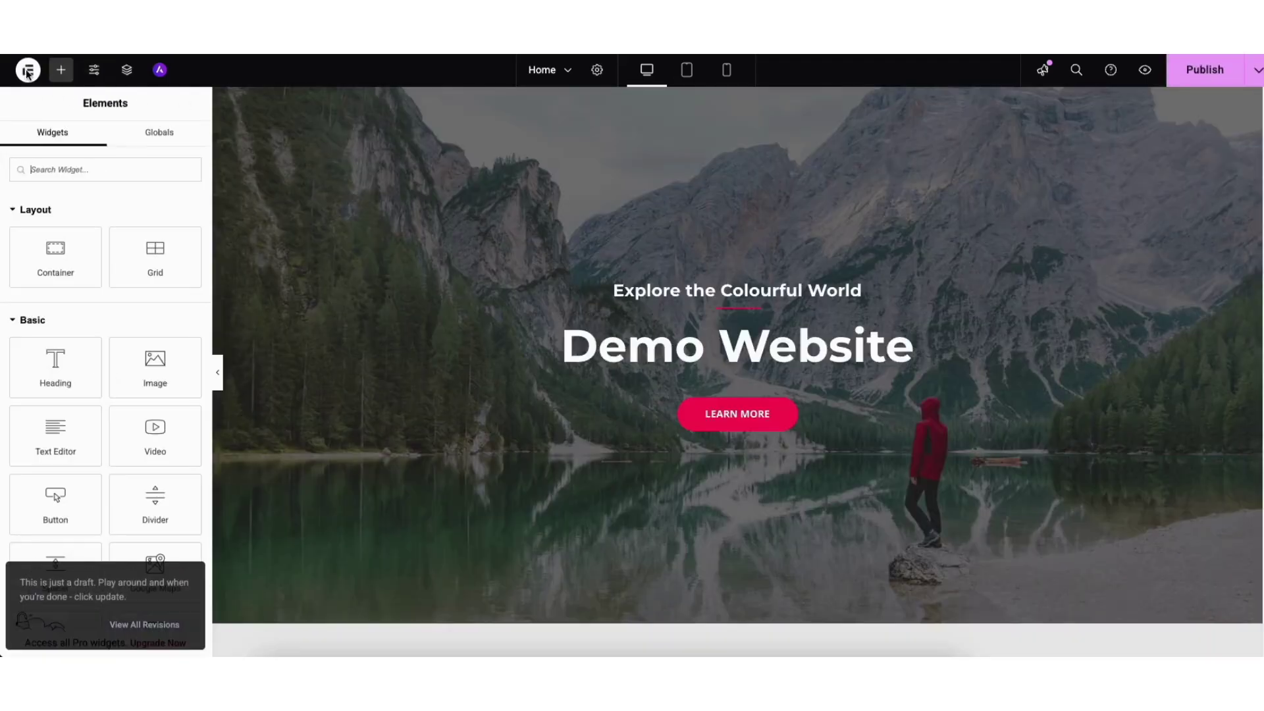
pyautogui.click(29, 71)
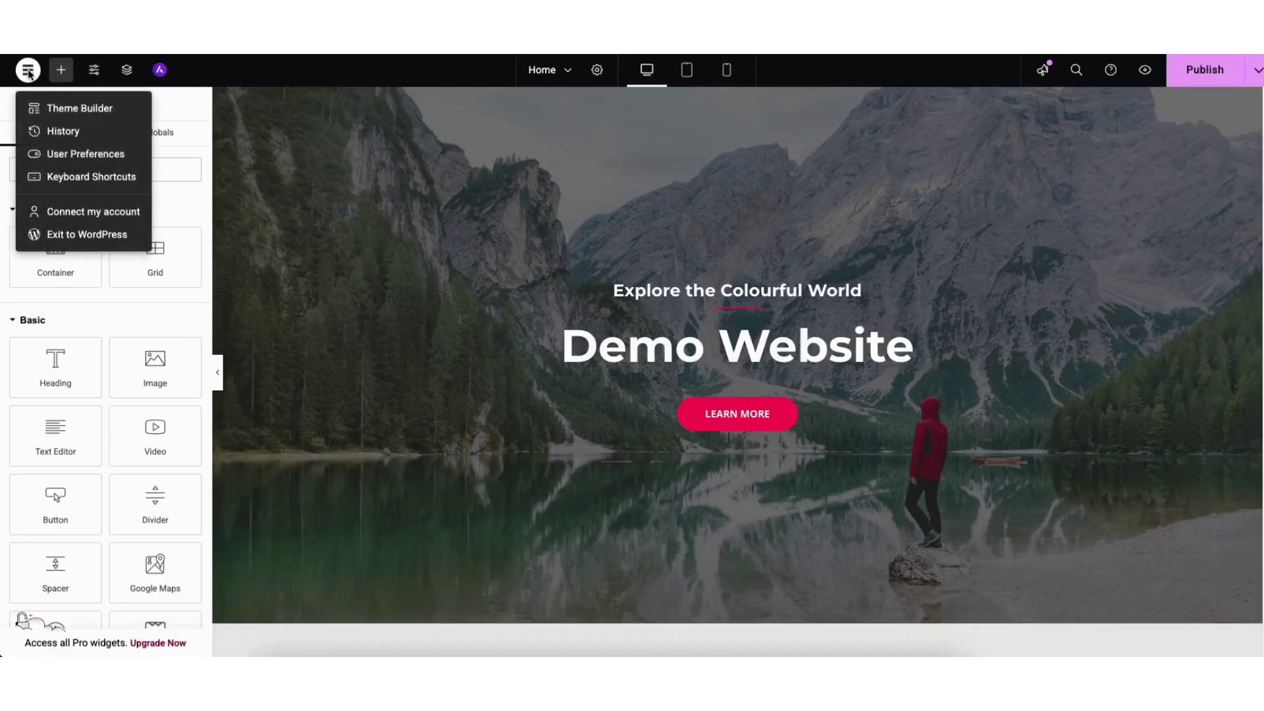
pyautogui.click(64, 133)
pyautogui.click(145, 134)
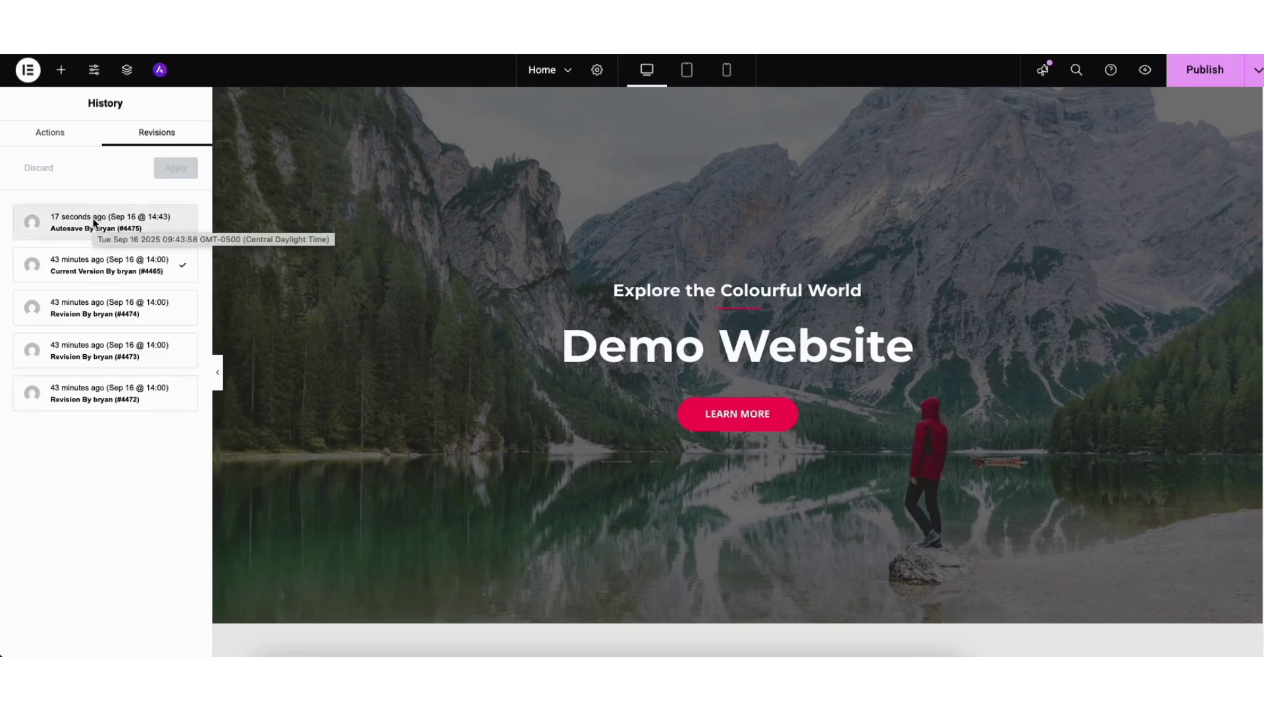
# - Exit the Elementor editor to WordPress, return to the dashboard, and open the list of all pages
pyautogui.click(28, 69)
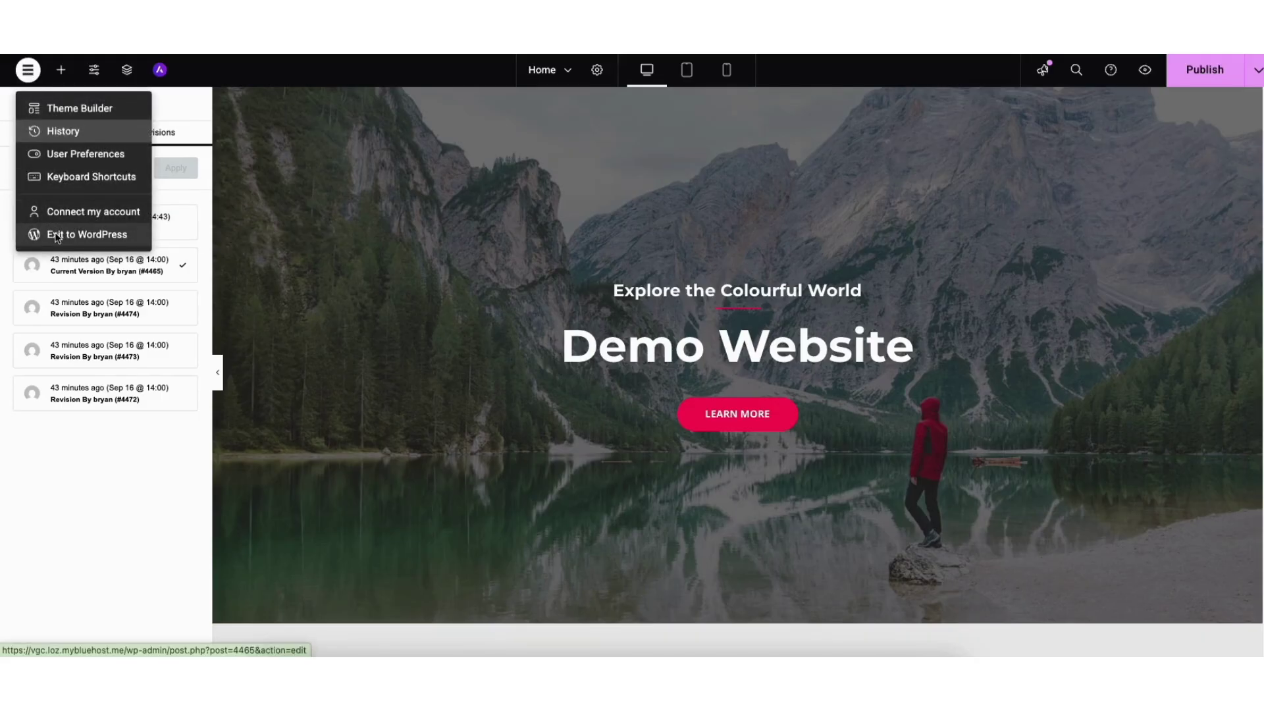
pyautogui.click(57, 235)
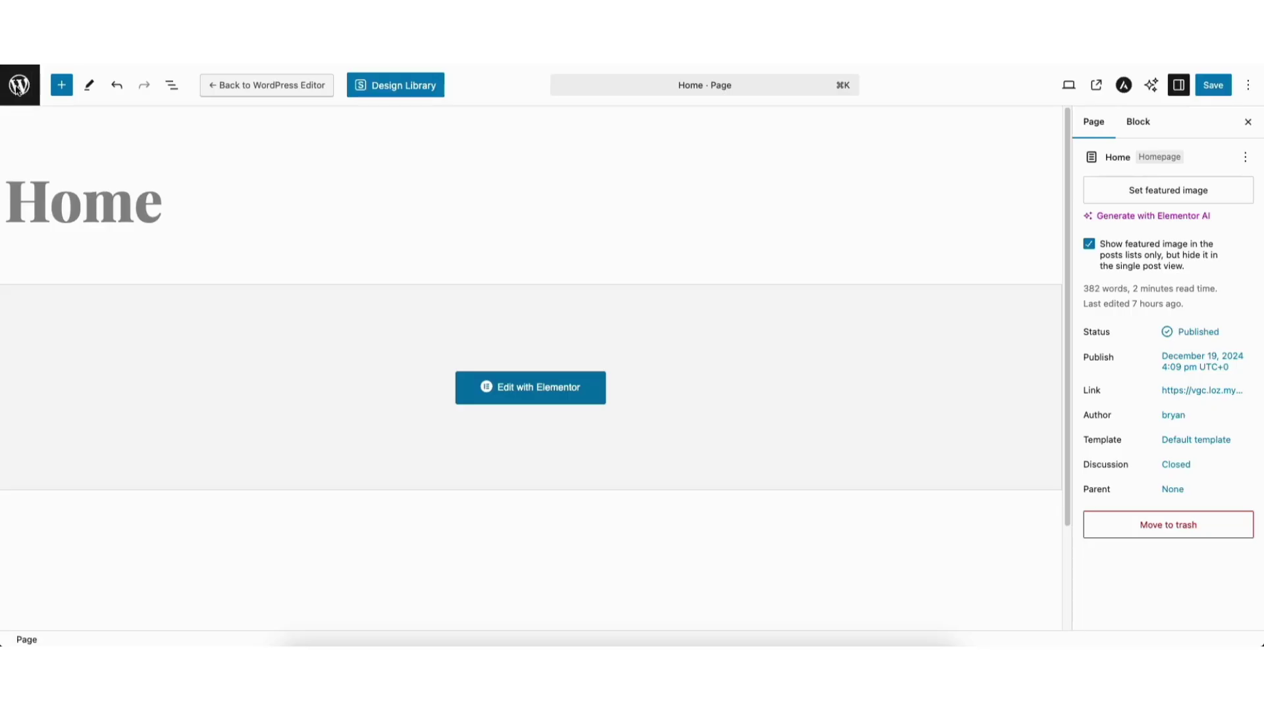
pyautogui.click(18, 86)
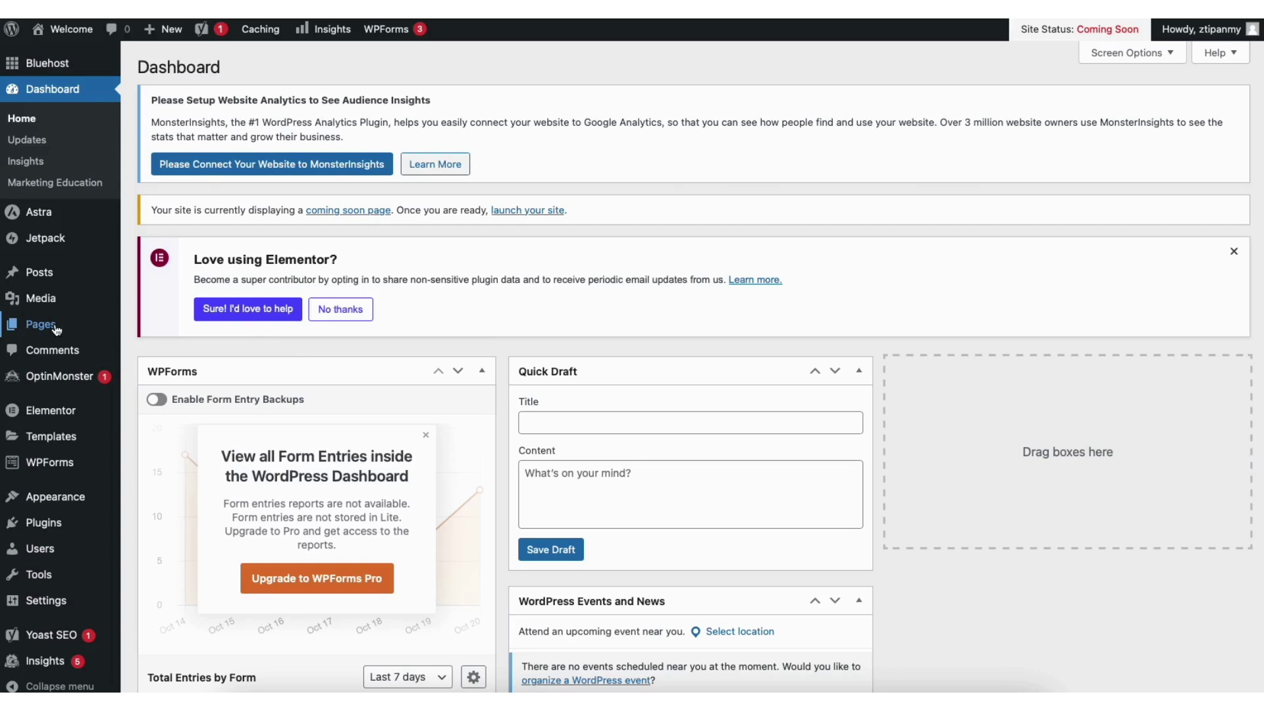
pyautogui.moveTo(54, 329)
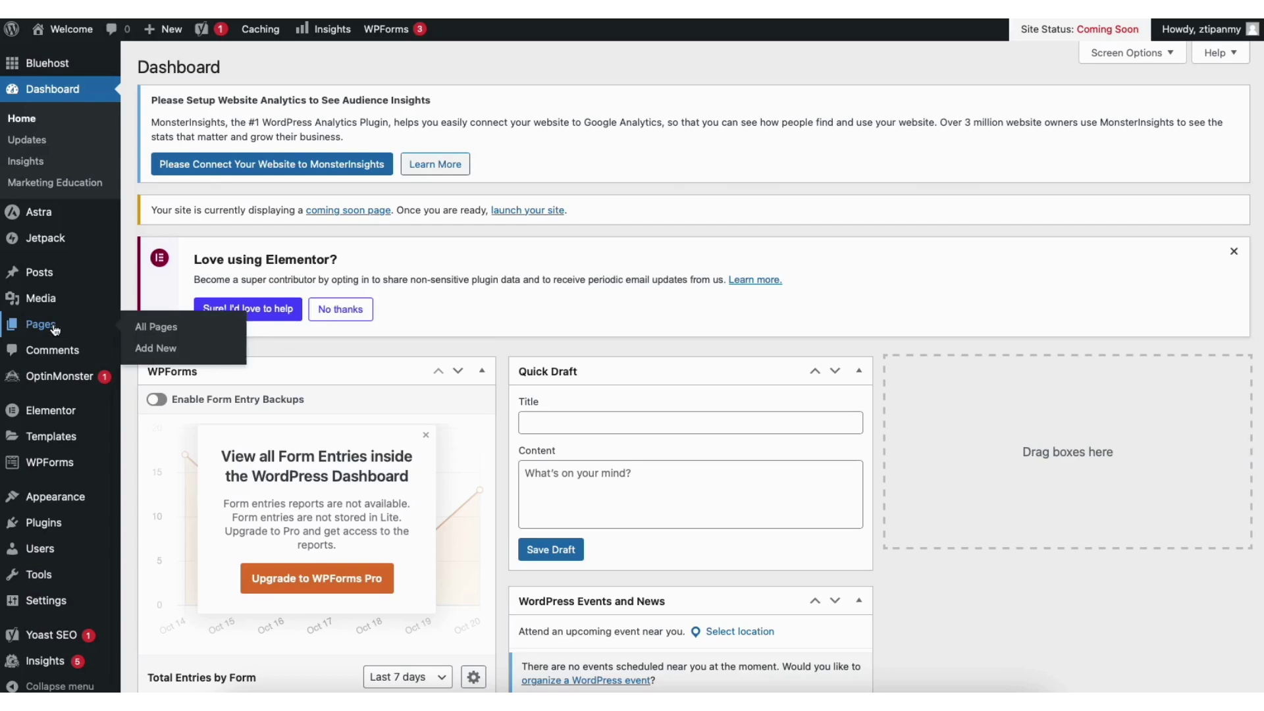
pyautogui.click(166, 327)
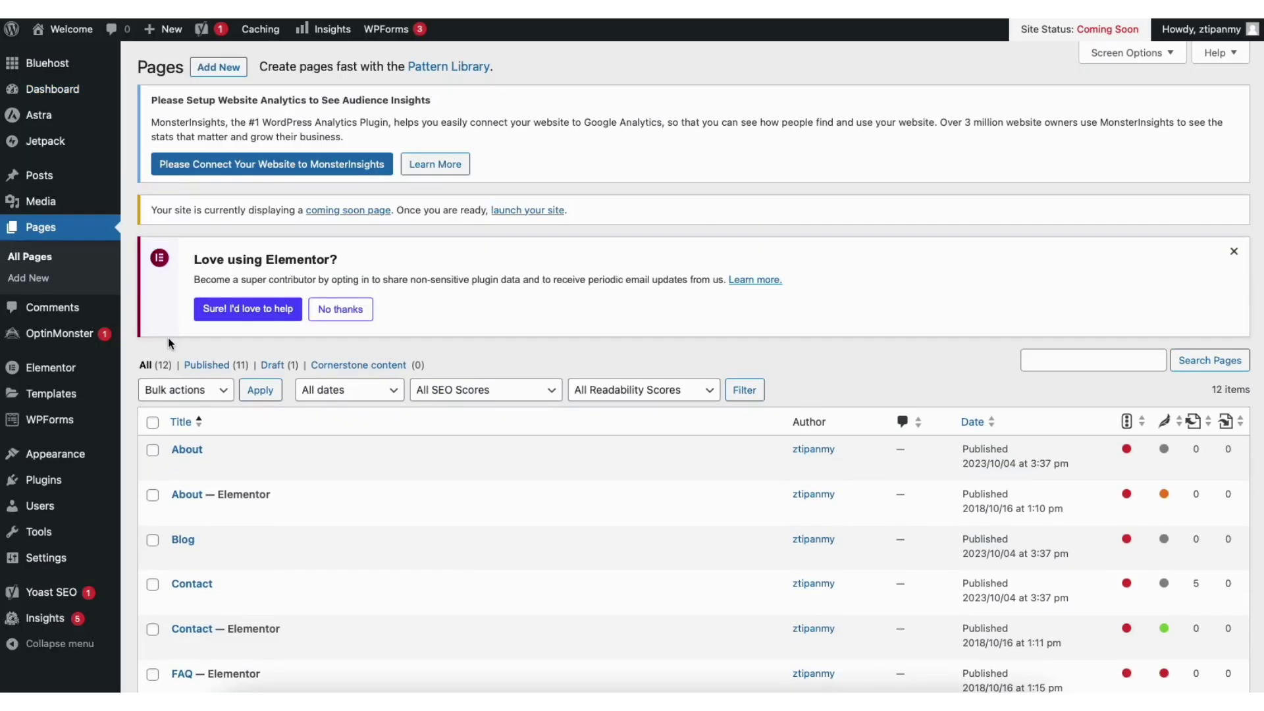
# - Open the media library and look through the uploaded images
pyautogui.moveTo(41, 201)
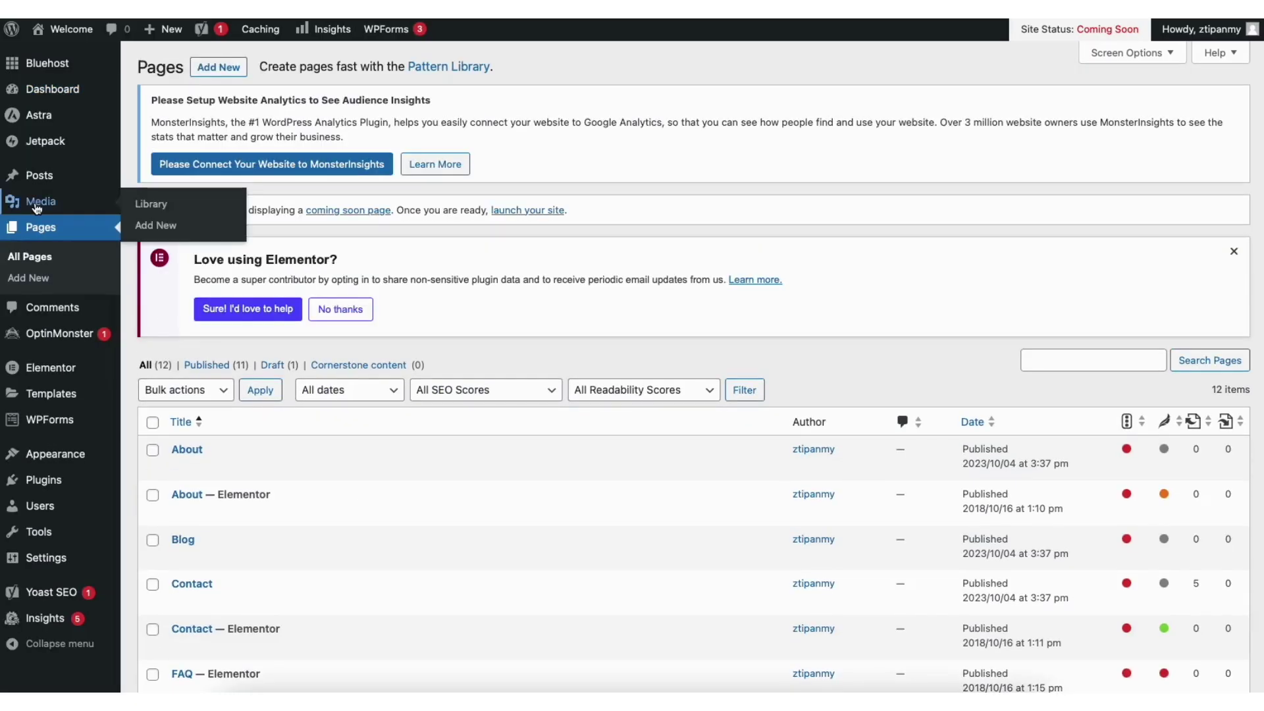
pyautogui.click(171, 211)
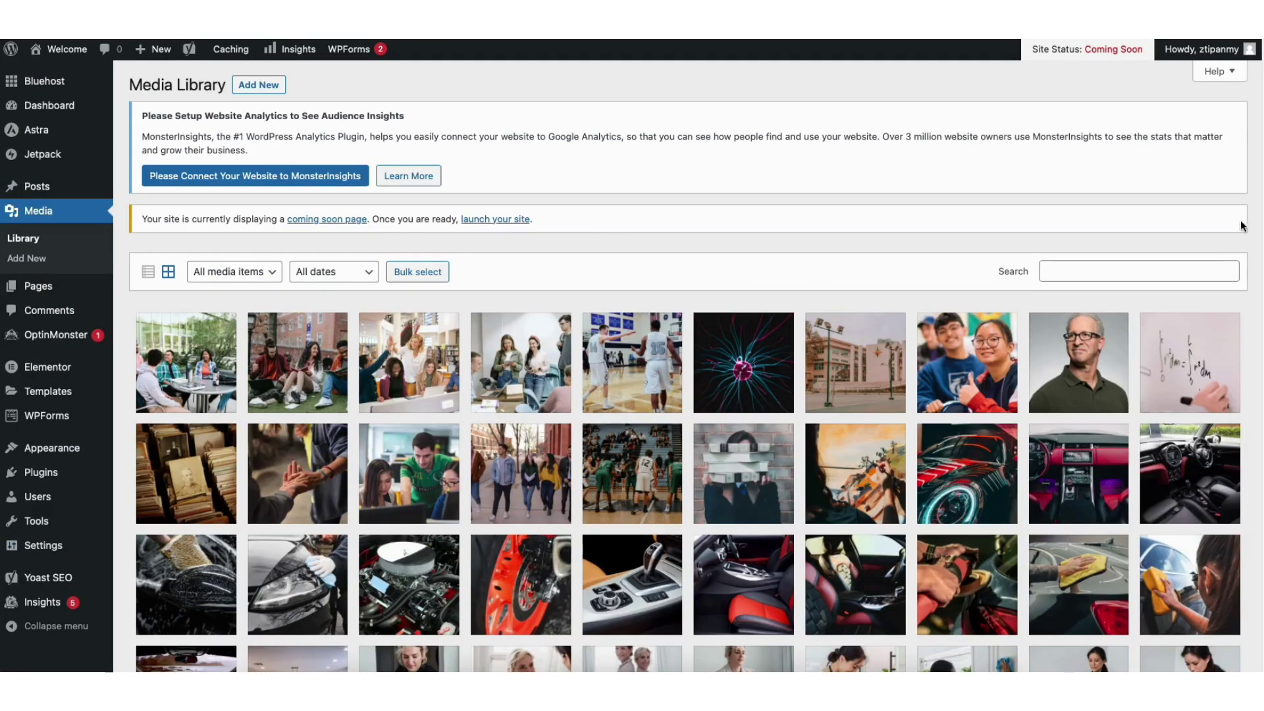
pyautogui.scroll(-4, 1242, 224)
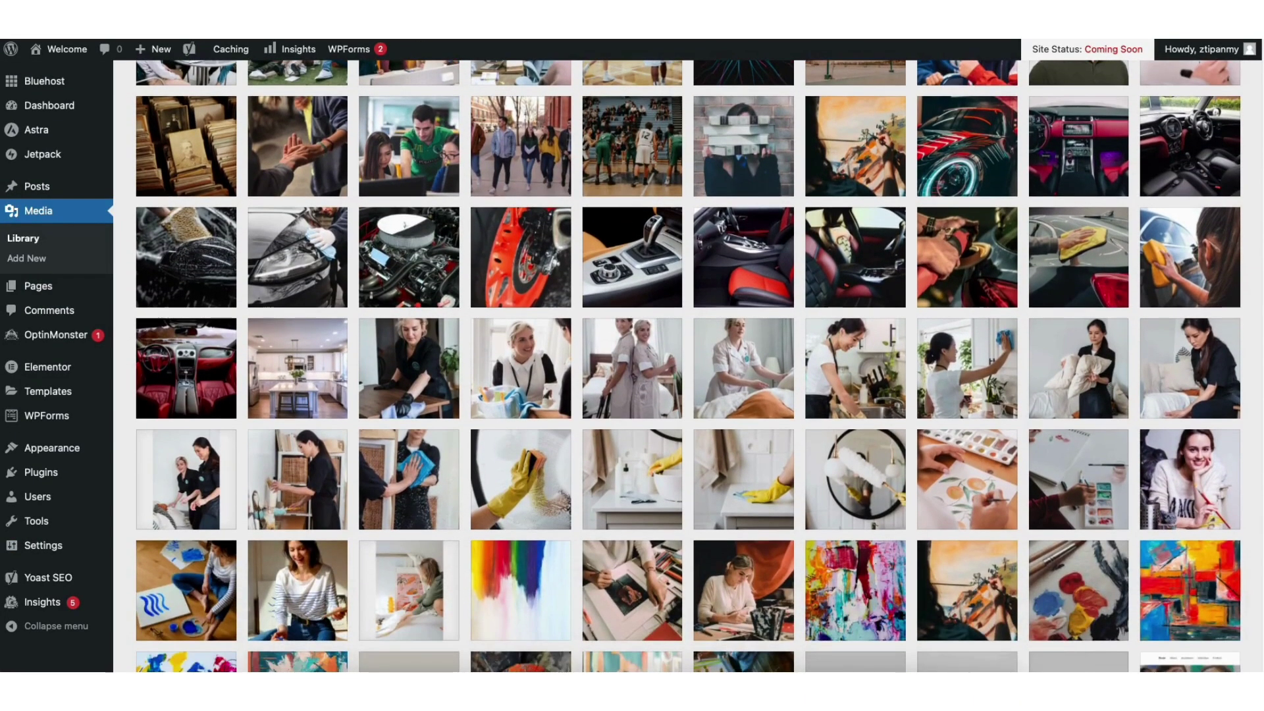
pyautogui.scroll(6, 687, 365)
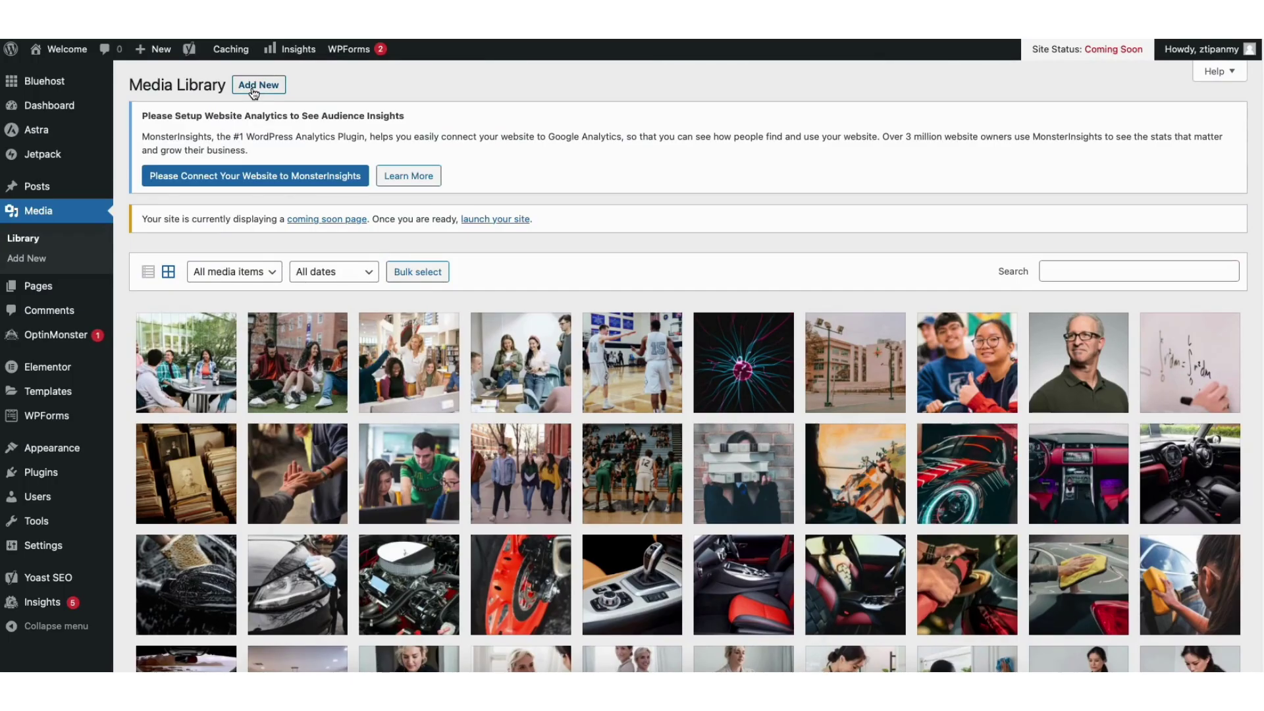
# - View the list of all posts, and look over the comments list
pyautogui.moveTo(46, 189)
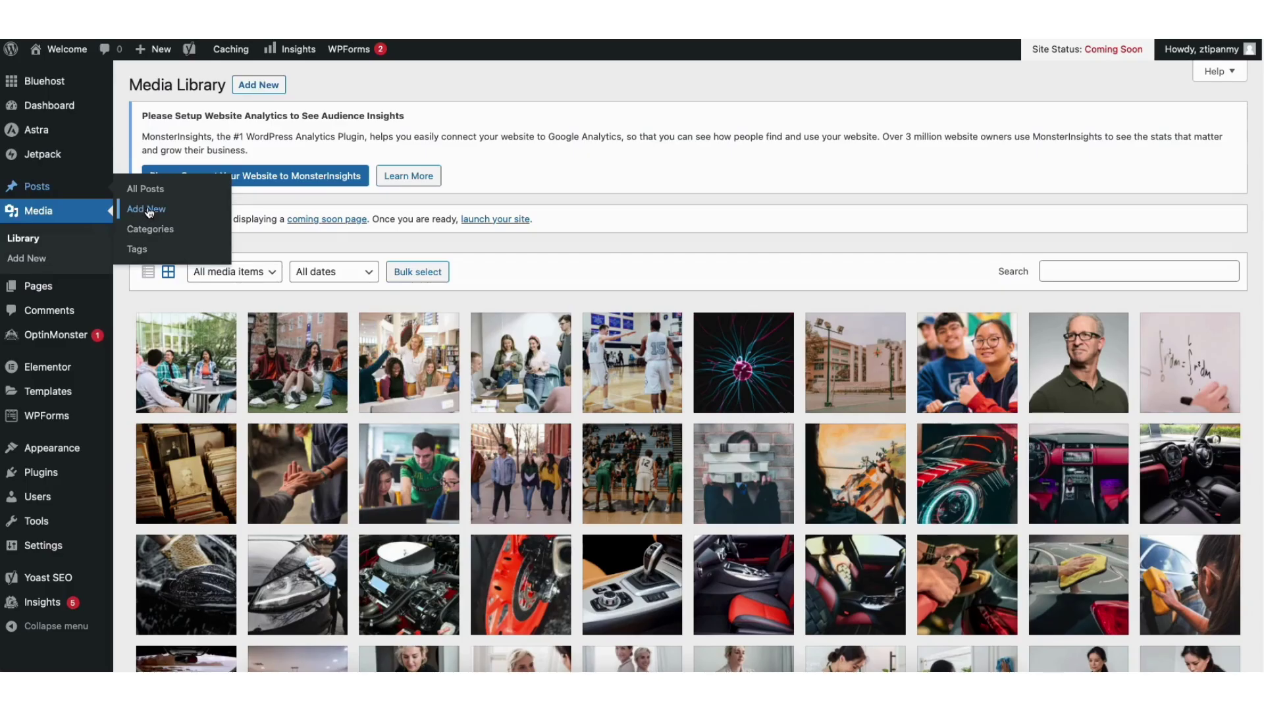
pyautogui.click(152, 190)
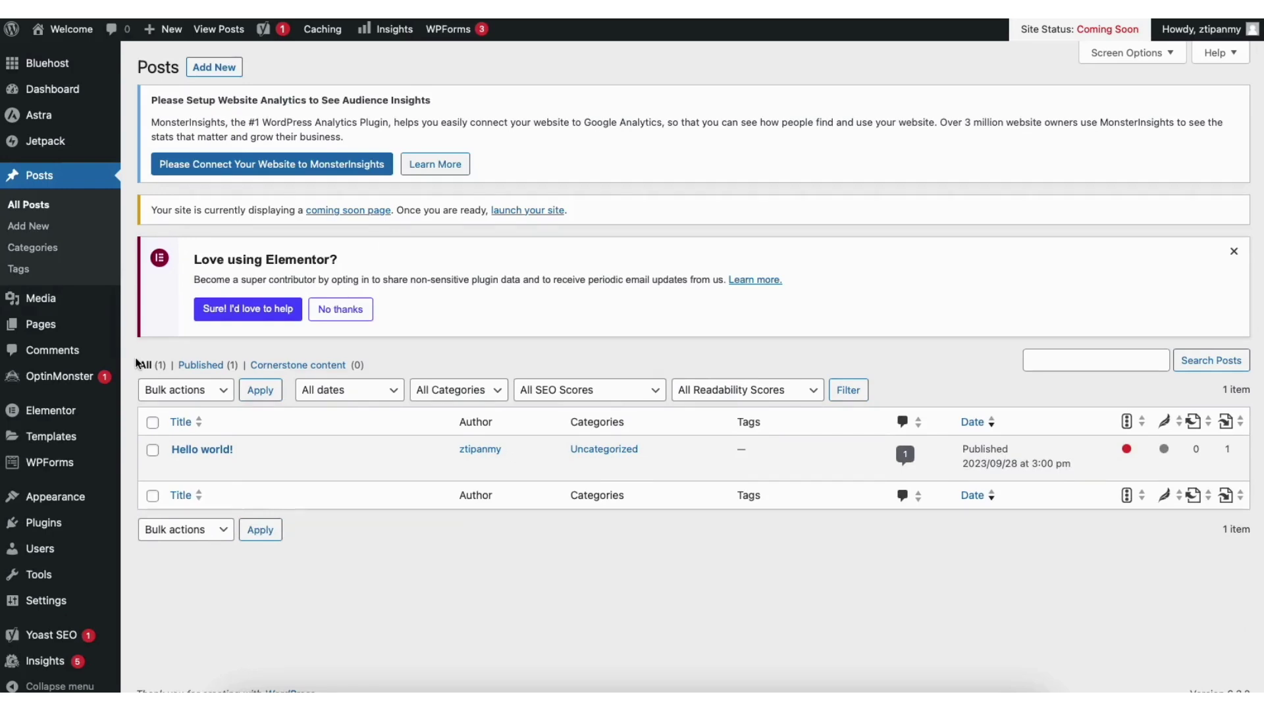
pyautogui.click(62, 351)
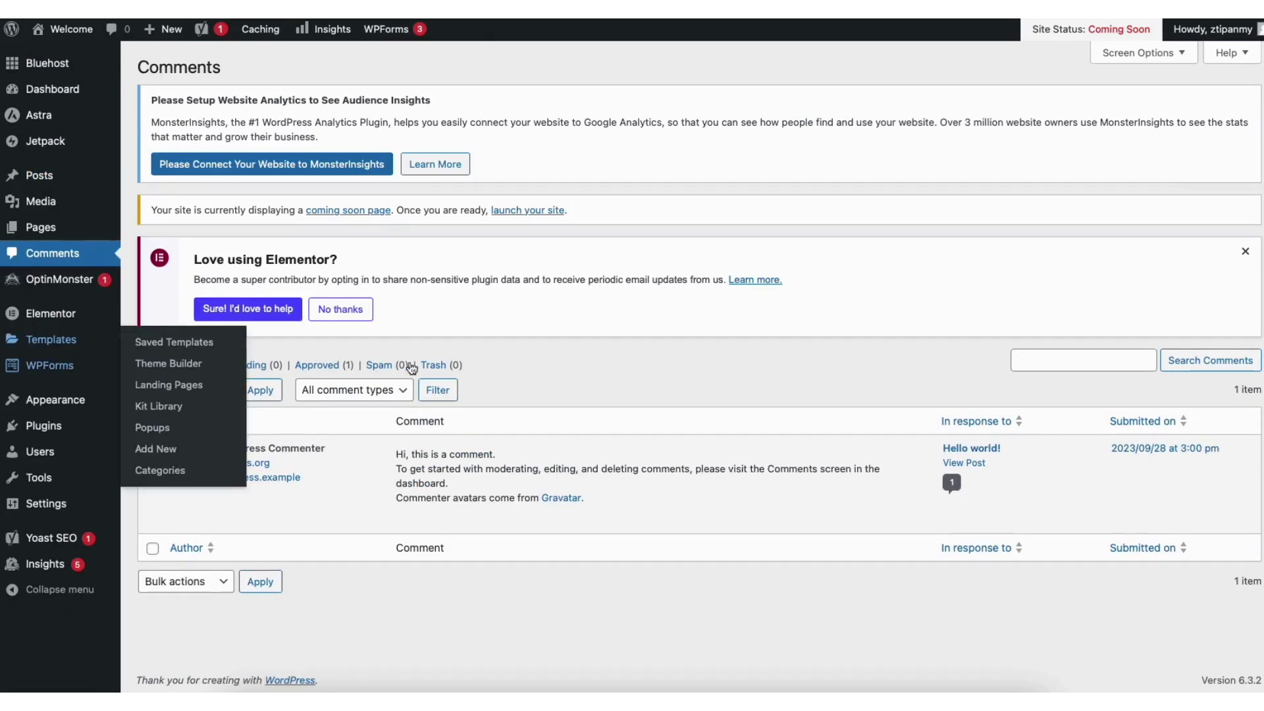
pyautogui.moveTo(467, 524)
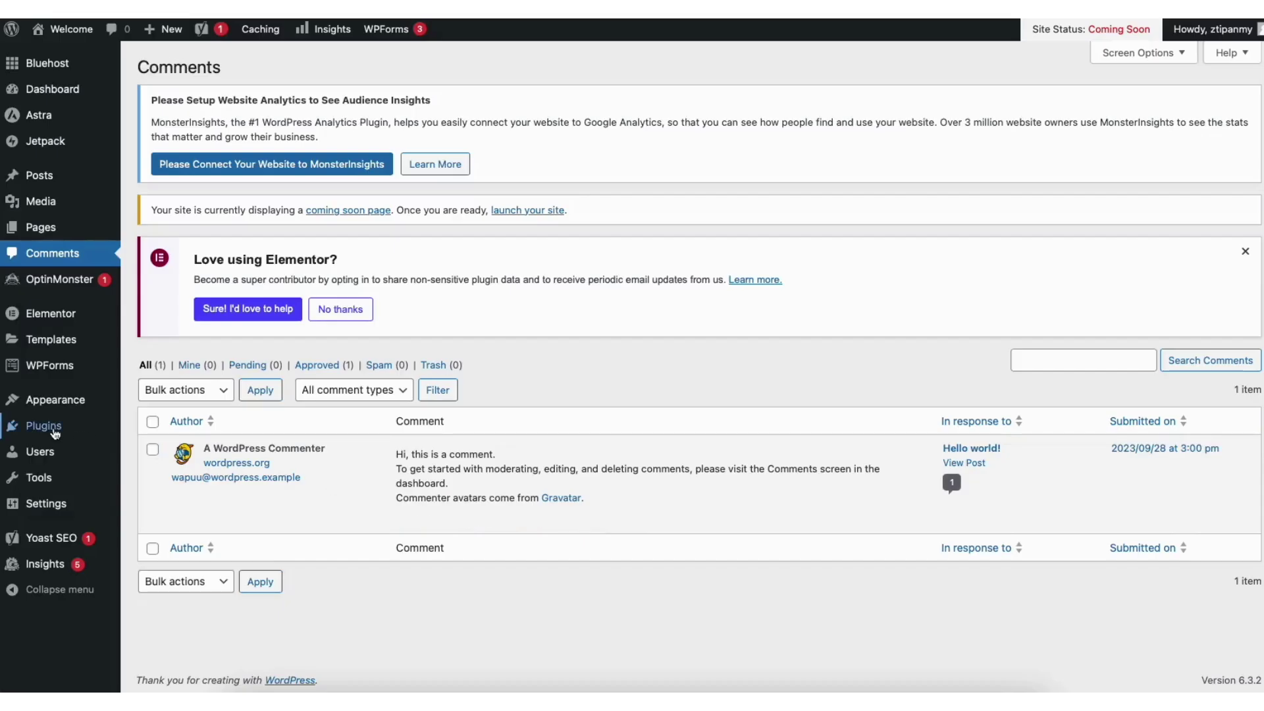
# - Open the page for adding new plugins and browse the featured plugins
pyautogui.moveTo(47, 431)
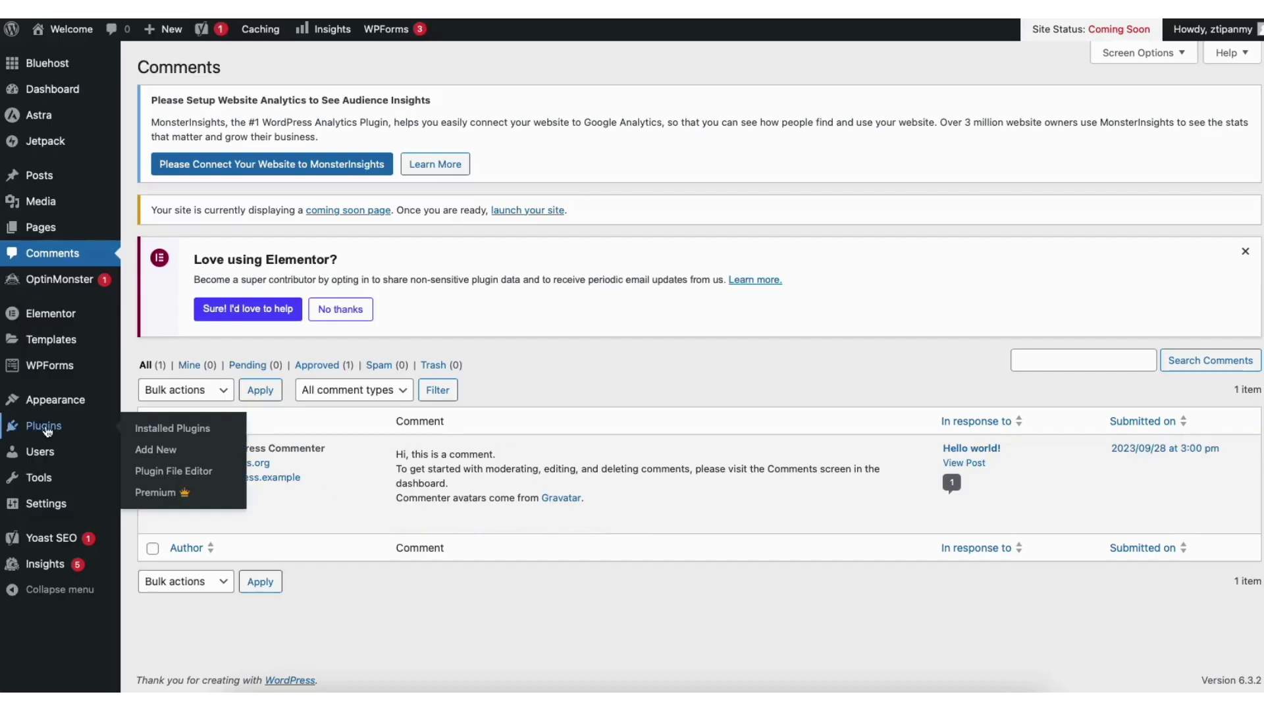
pyautogui.click(162, 447)
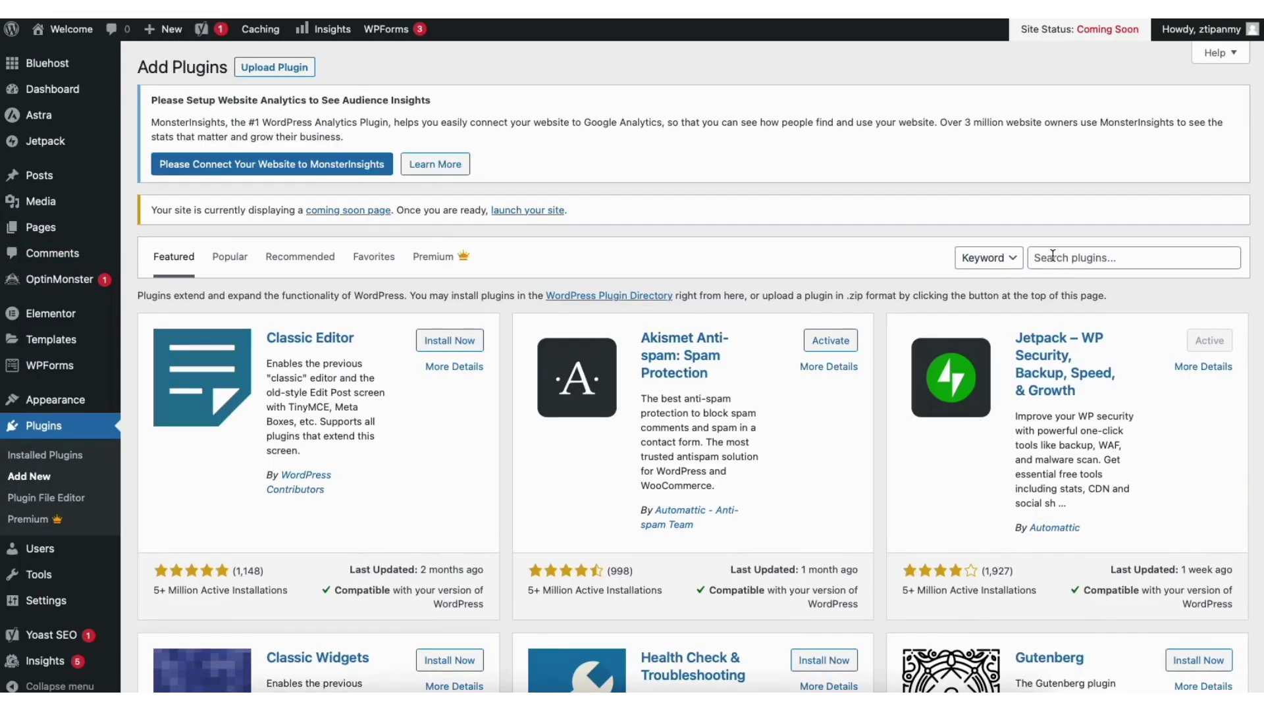
pyautogui.scroll(-3, 1053, 256)
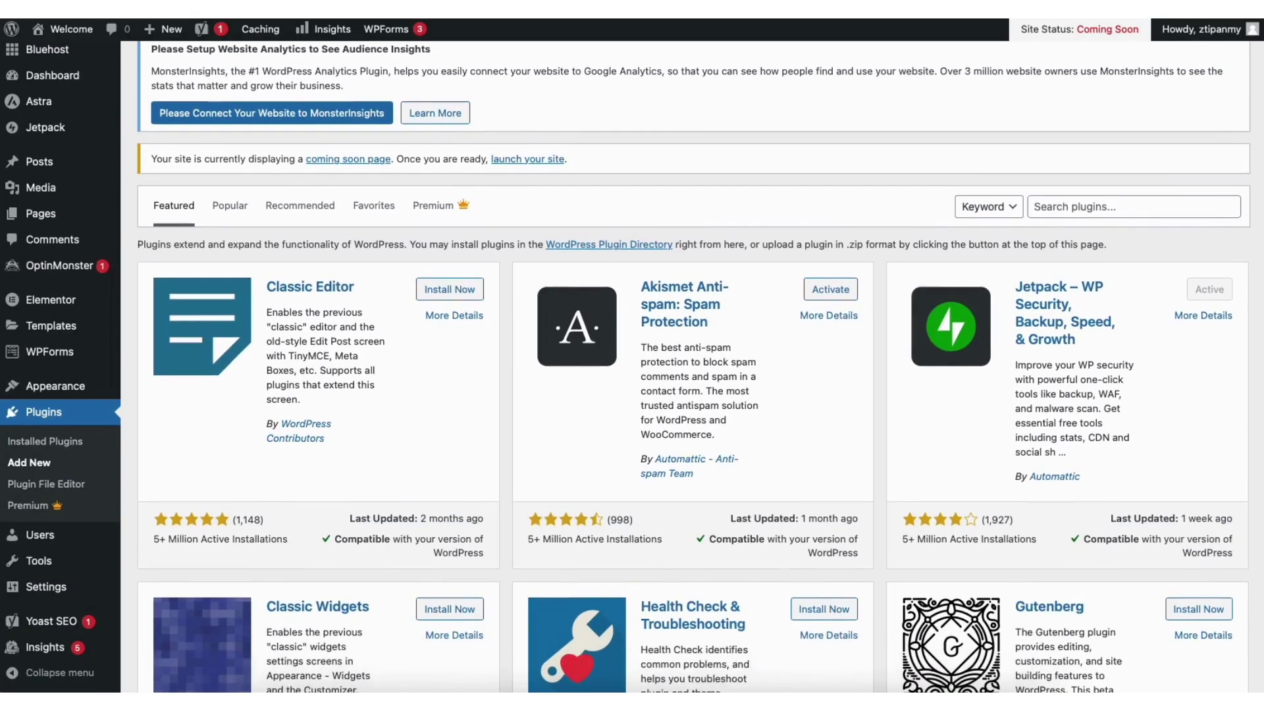
pyautogui.scroll(-2, 1250, 249)
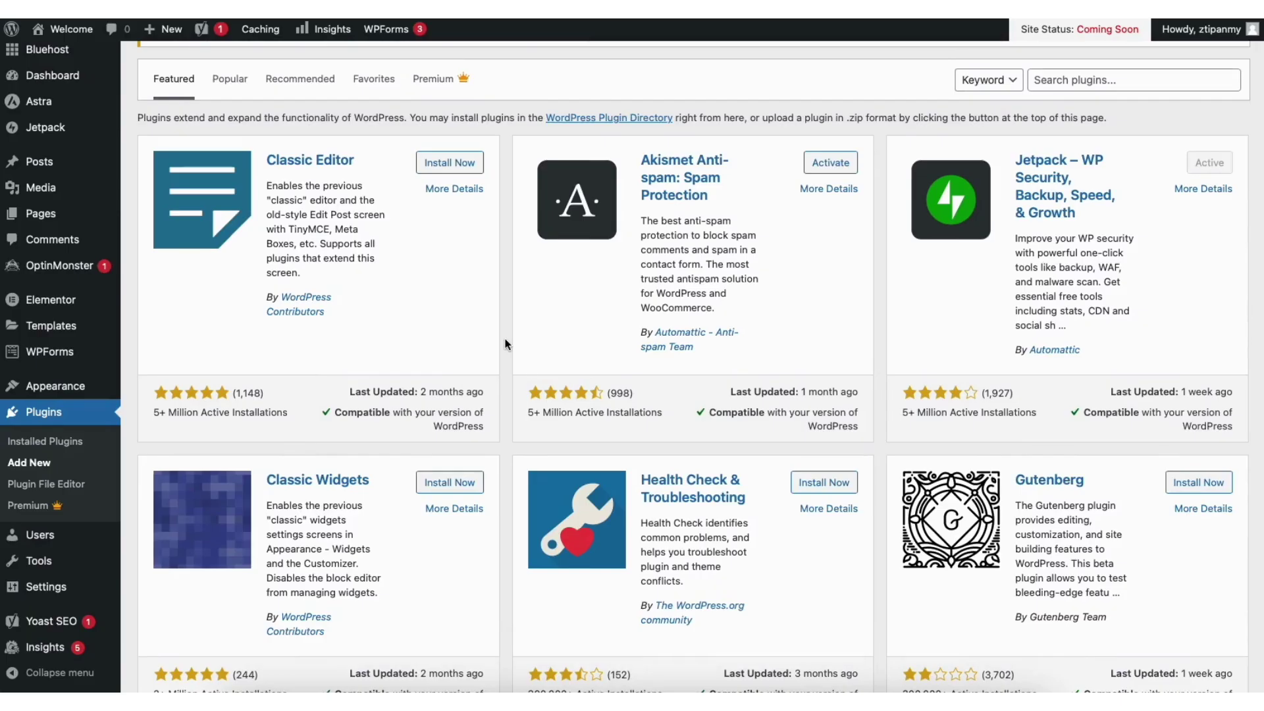
# - In the site's menu editor, add Sample Page to the menu and place it between Projects and Contact
pyautogui.moveTo(75, 390)
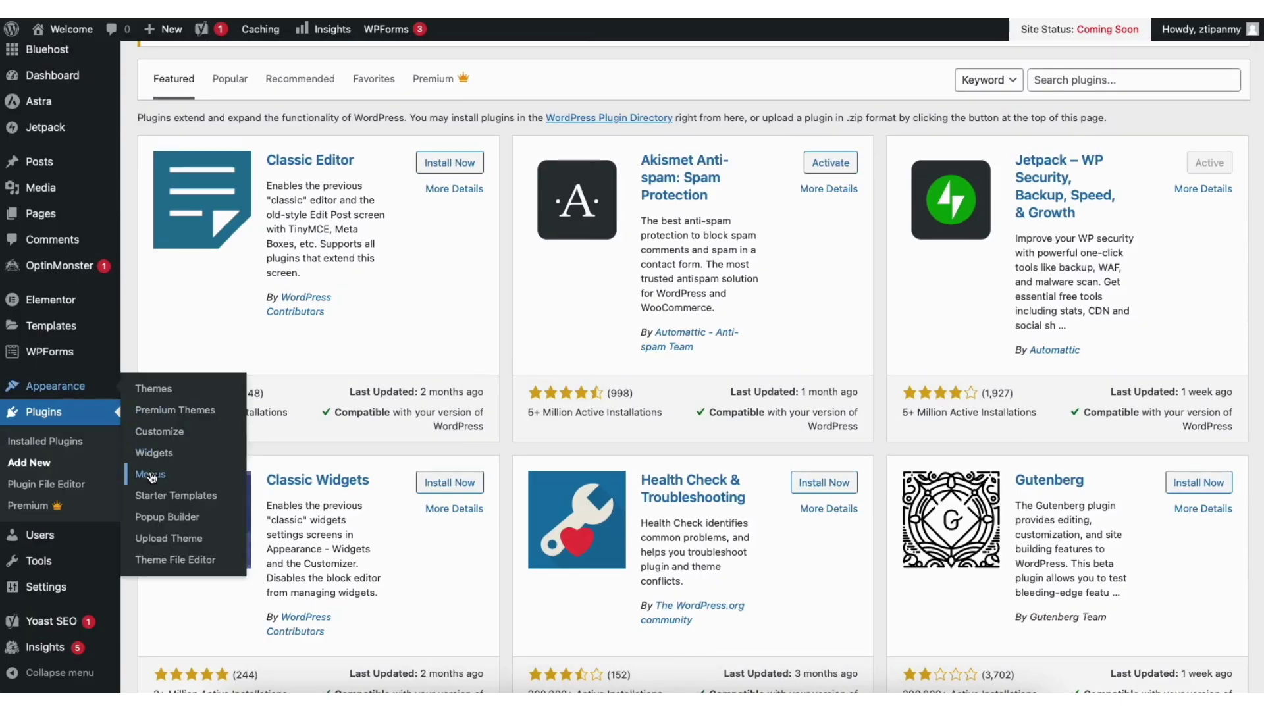
pyautogui.click(151, 474)
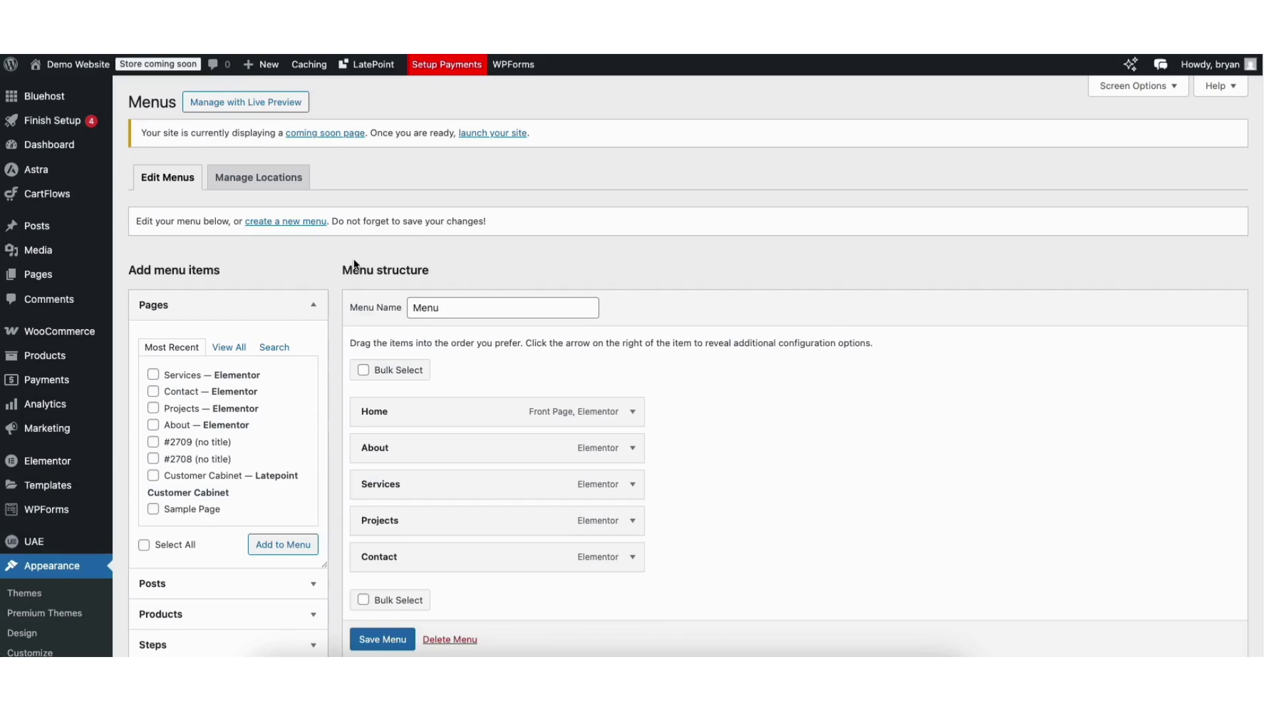
pyautogui.click(152, 509)
pyautogui.click(261, 544)
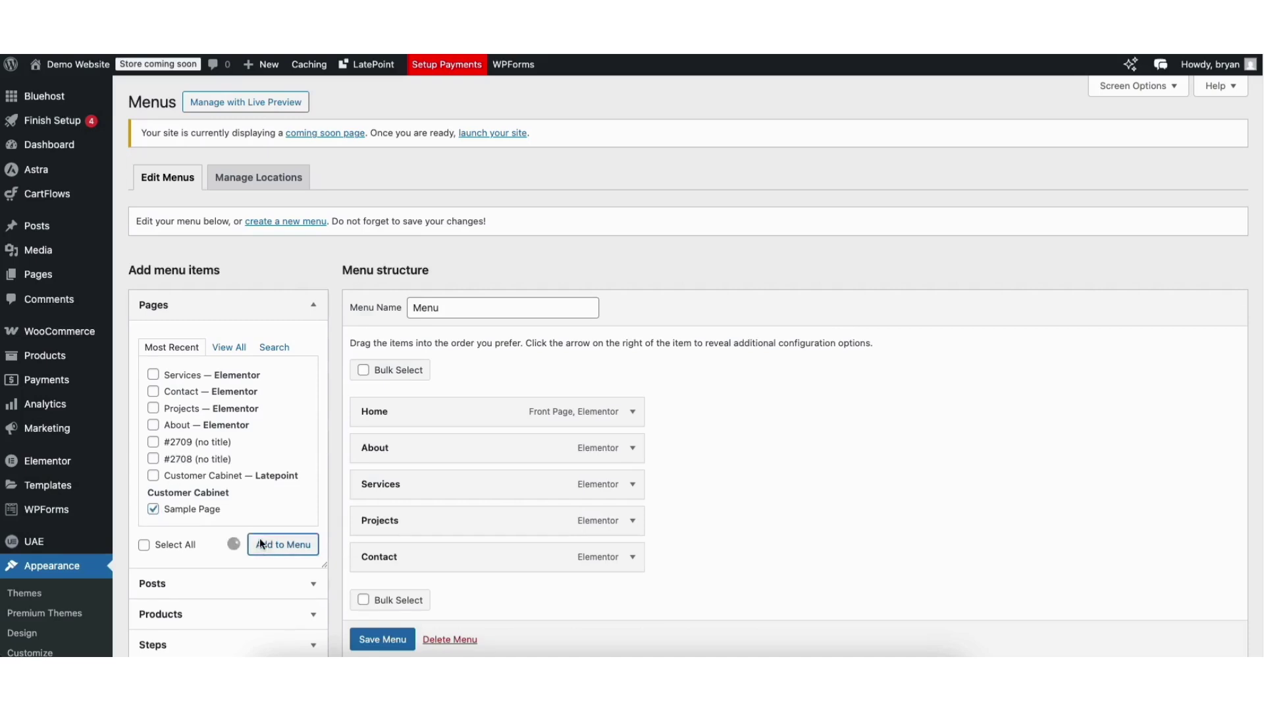
pyautogui.moveTo(404, 594); pyautogui.dragTo(398, 550)
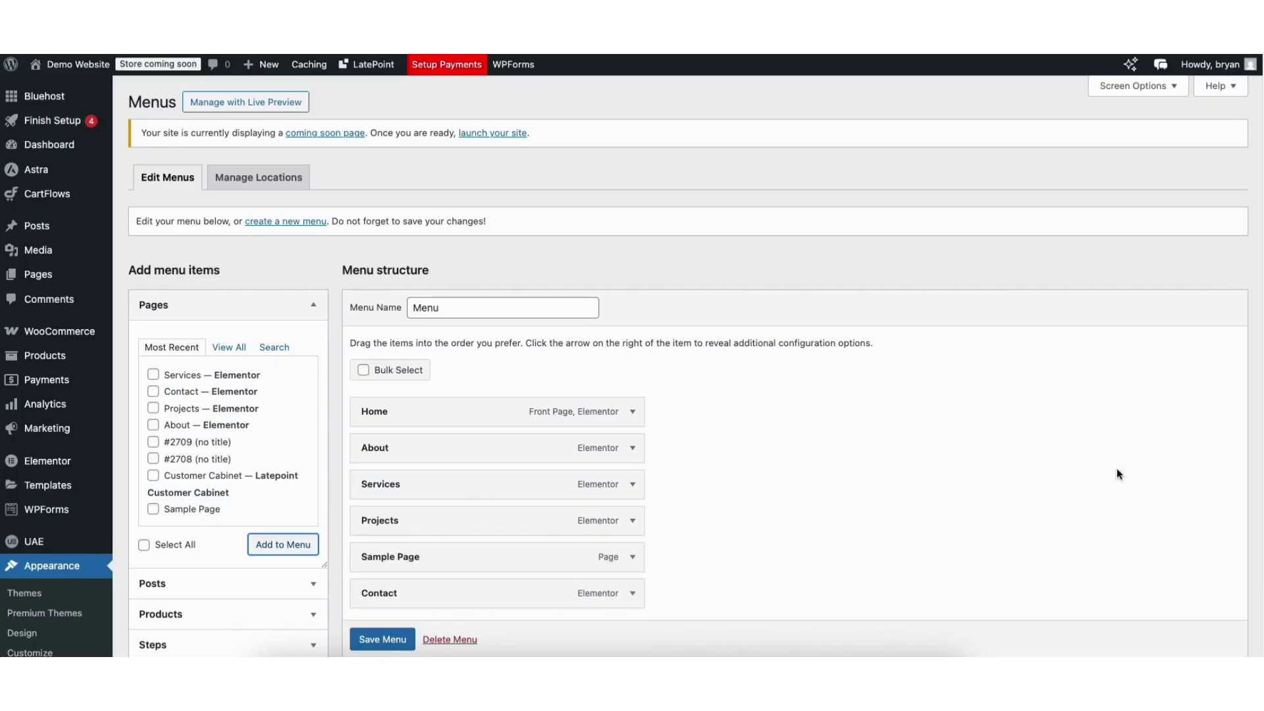
# - Expand the Sample Page menu item, look over its navigation label and ordering options, and collapse it
pyautogui.scroll(-3, 761, 433)
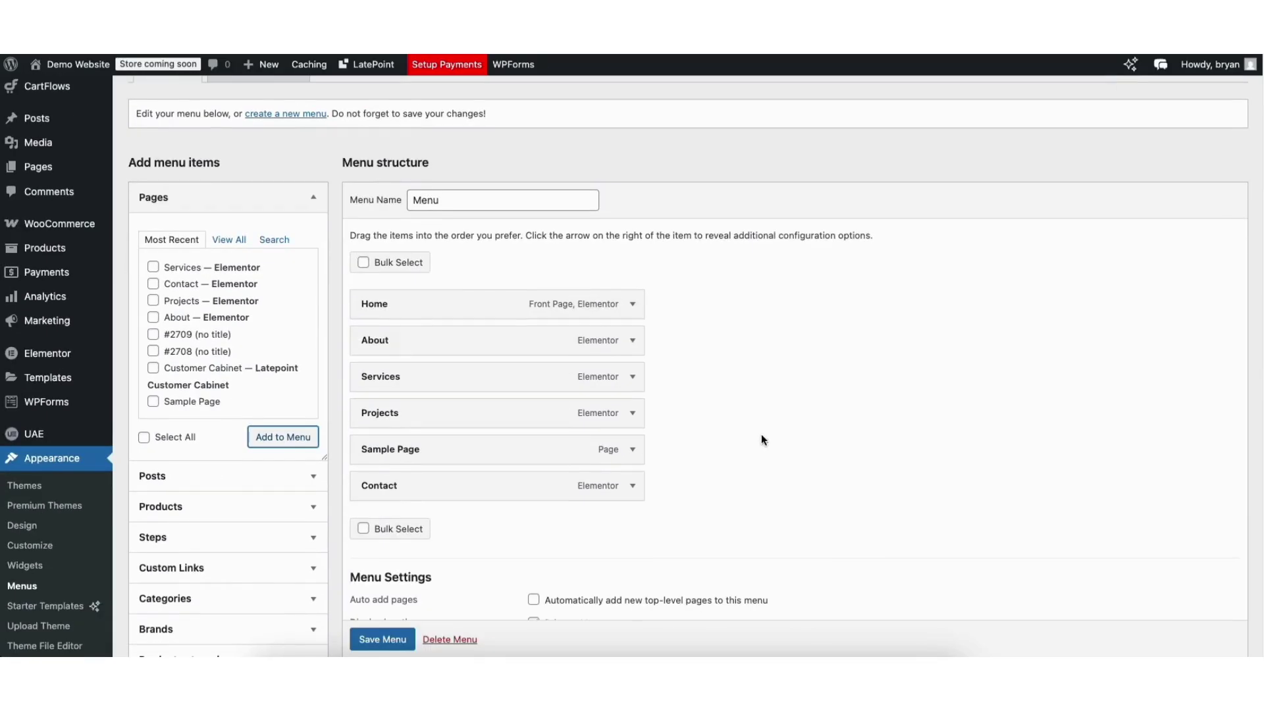
pyautogui.click(632, 451)
pyautogui.tripleClick(369, 495)
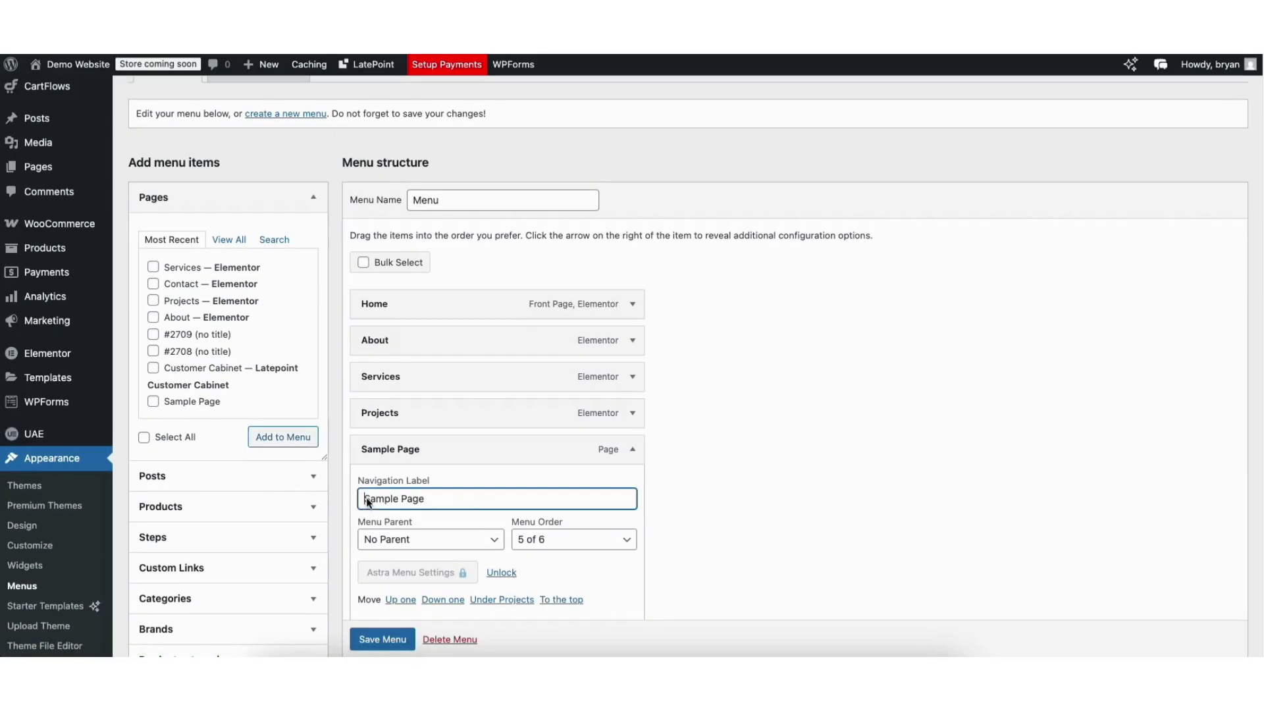
pyautogui.scroll(-3, 754, 460)
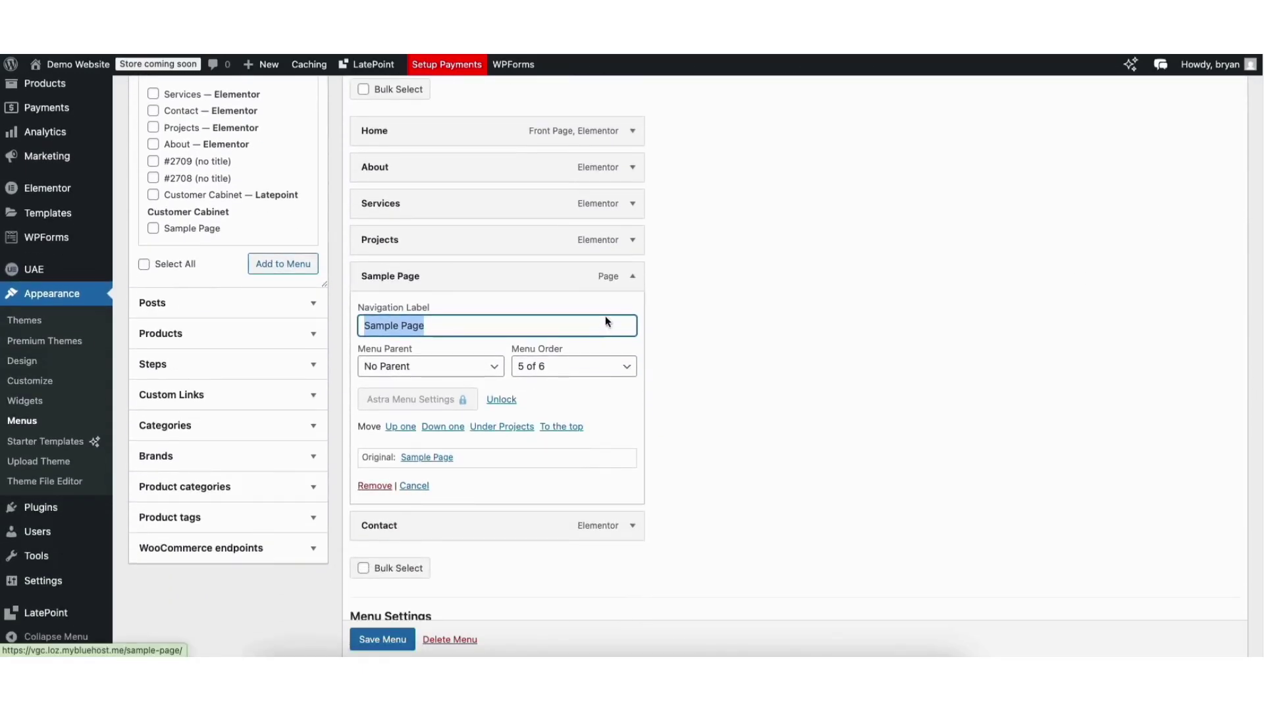
pyautogui.click(632, 276)
# - Add a second Sample Page item to the menu and nest the existing Sample Page as a sub item of Services
pyautogui.scroll(5, 1250, 342)
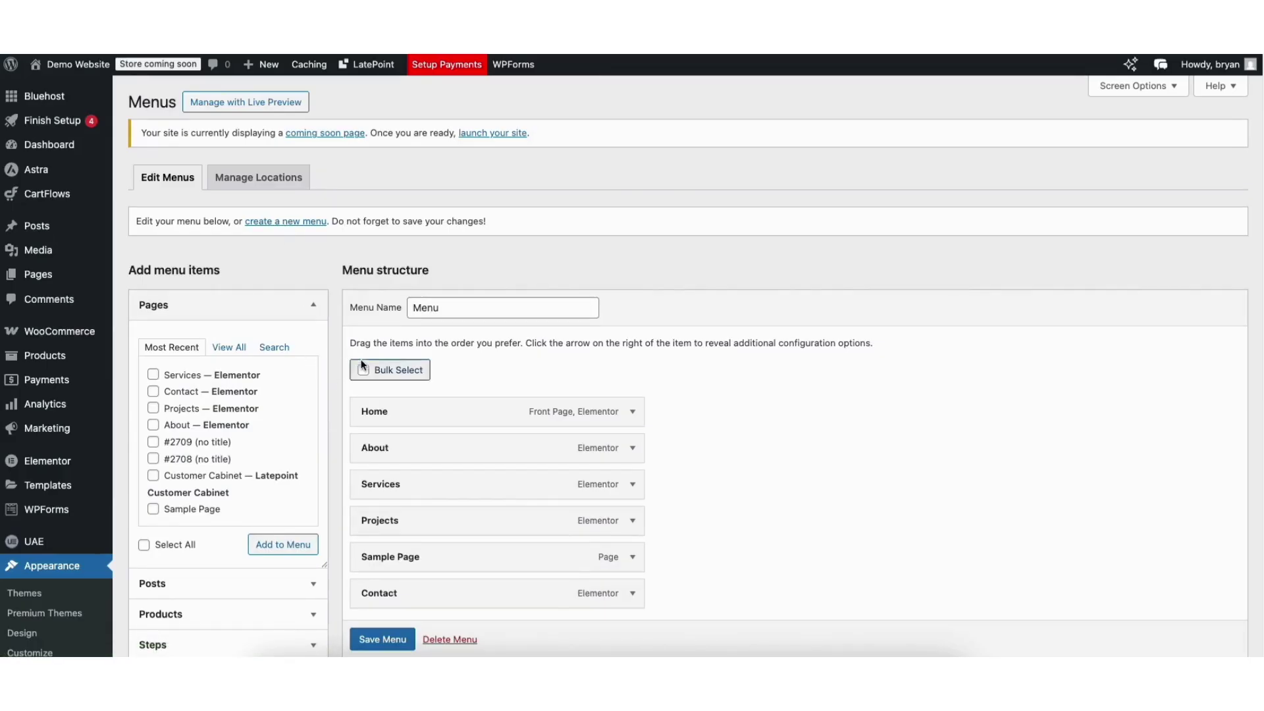
pyautogui.click(152, 509)
pyautogui.click(275, 545)
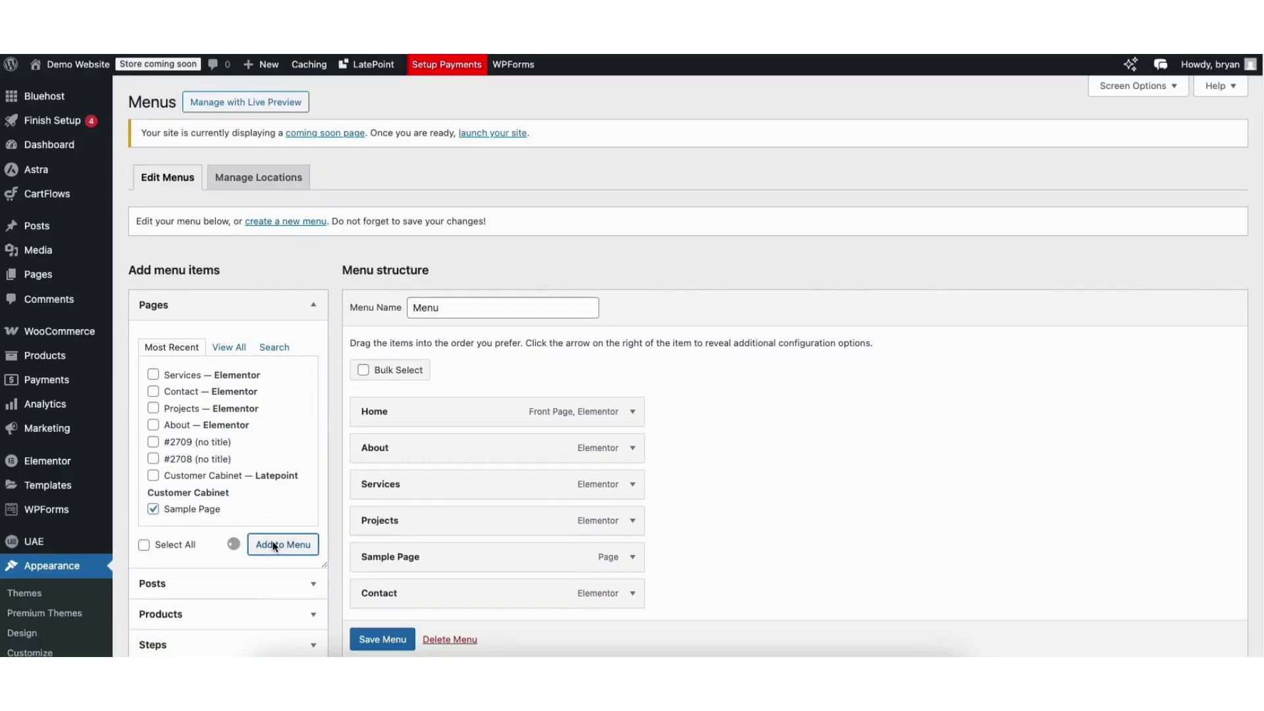
pyautogui.moveTo(381, 556); pyautogui.dragTo(406, 519)
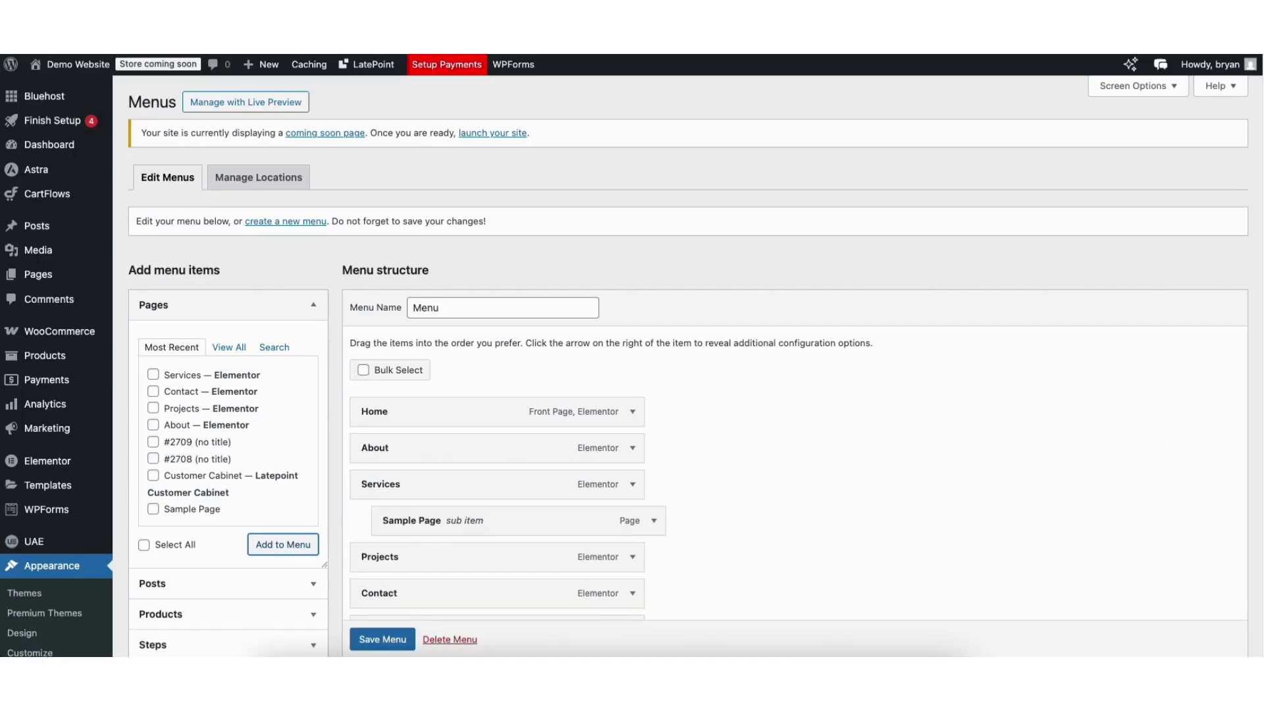
# - Move the second Sample Page item under Services as well and save the menu
pyautogui.scroll(-2, 790, 427)
pyautogui.moveTo(392, 555); pyautogui.dragTo(405, 496)
pyautogui.click(375, 630)
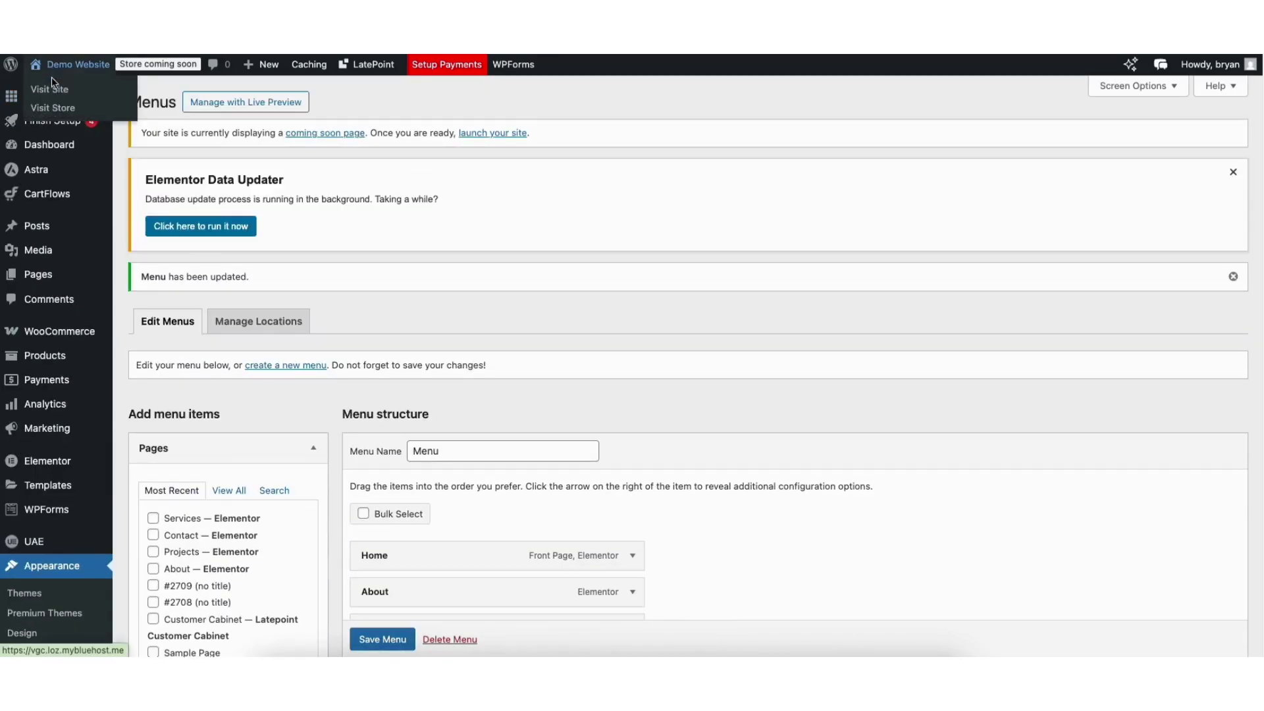
# - Visit the live site, check the navigation's Services submenu, and look over the Contact page with its message form
pyautogui.click(52, 88)
pyautogui.moveTo(727, 101)
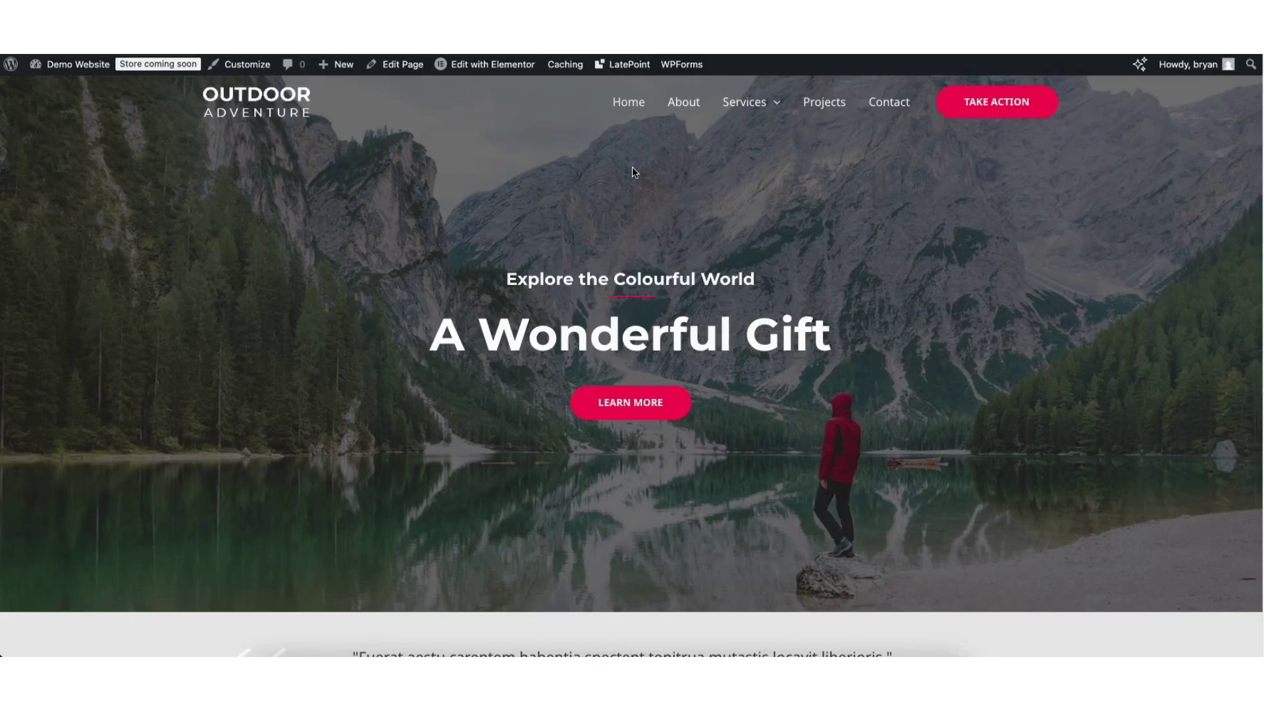
pyautogui.click(885, 103)
pyautogui.scroll(-1, 632, 365)
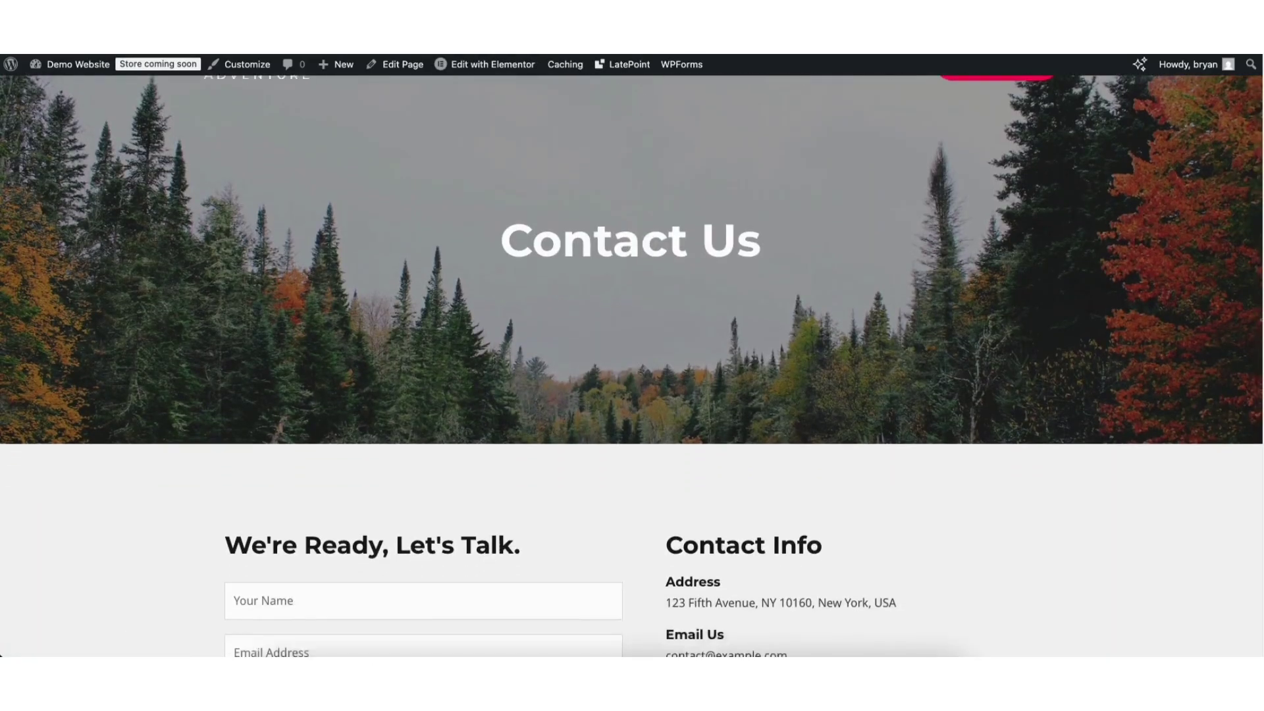
pyautogui.scroll(-4, 1108, 308)
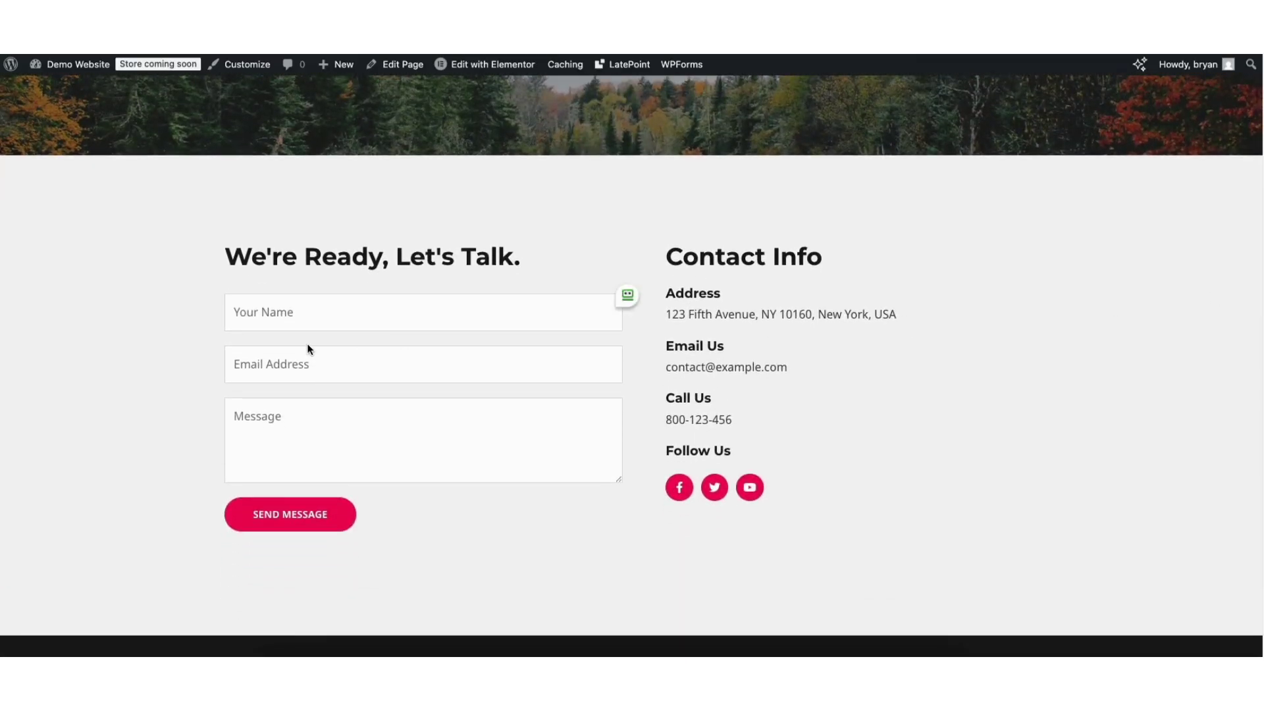
# - Return to the WordPress dashboard and open the existing contact form for editing in WPForms
pyautogui.moveTo(70, 66)
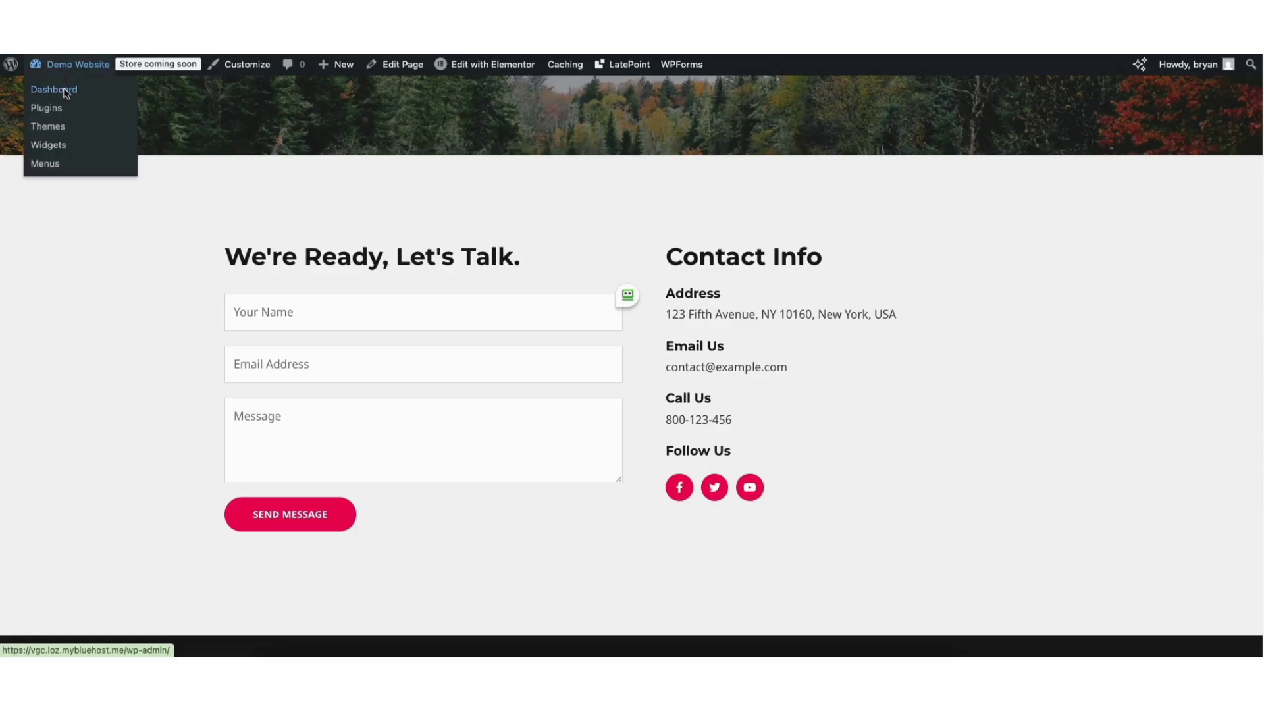
pyautogui.click(66, 93)
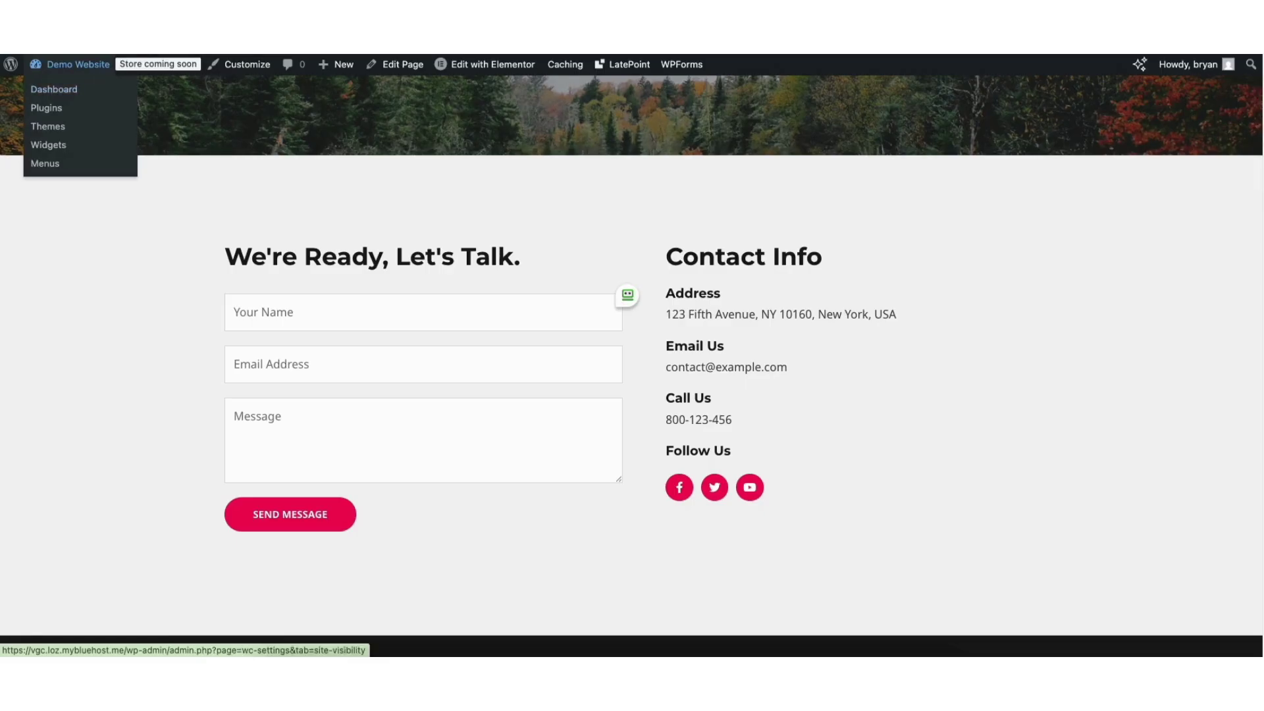
pyautogui.moveTo(36, 383)
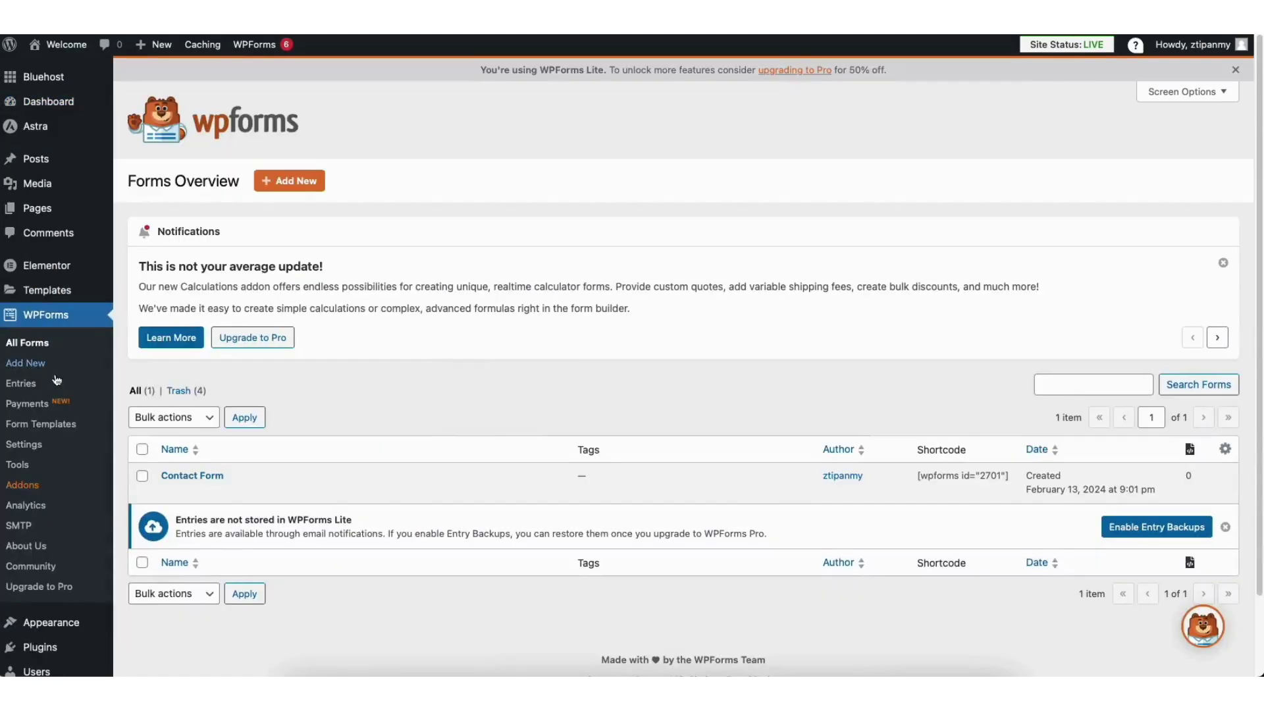
pyautogui.moveTo(180, 483)
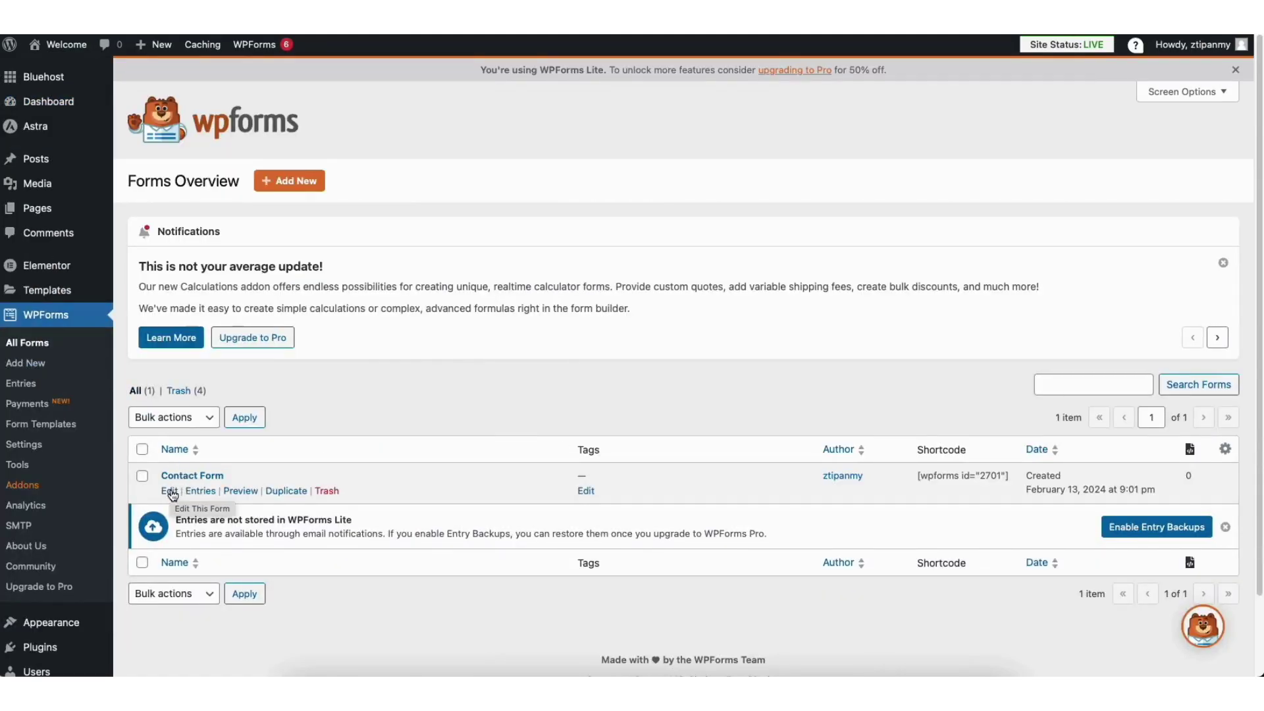
pyautogui.click(170, 491)
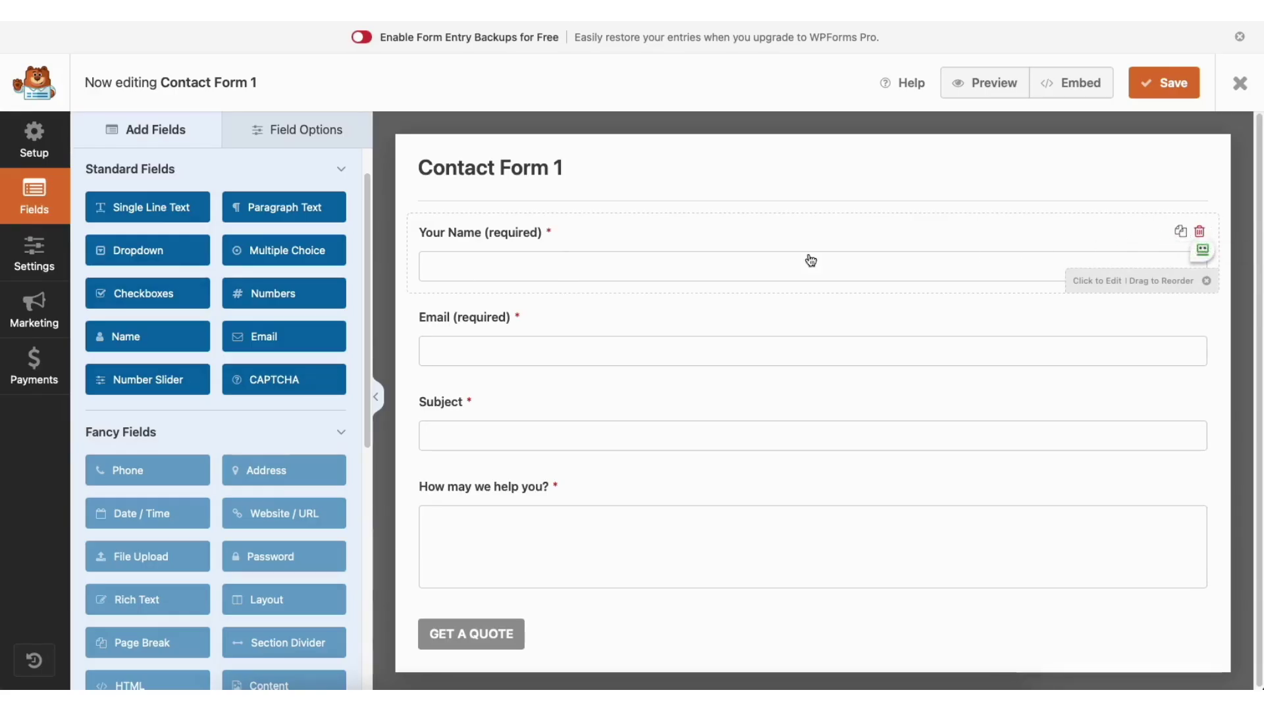
# - Add a Single Line Text field below the Your Name field and open the name field's label in its options
pyautogui.moveTo(468, 232)
pyautogui.mouseDown()
pyautogui.moveTo(475, 337)
pyautogui.moveTo(474, 254)
pyautogui.moveTo(460, 231)
pyautogui.mouseUp()
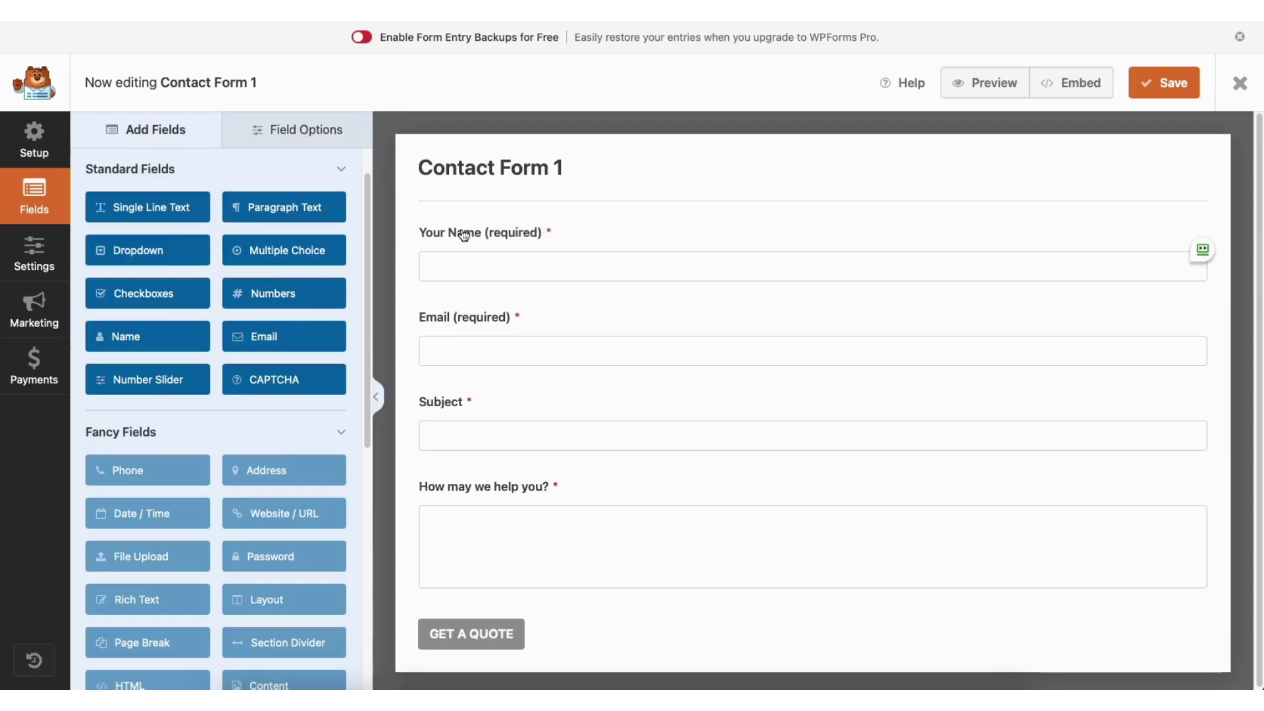
pyautogui.moveTo(168, 209); pyautogui.dragTo(493, 306)
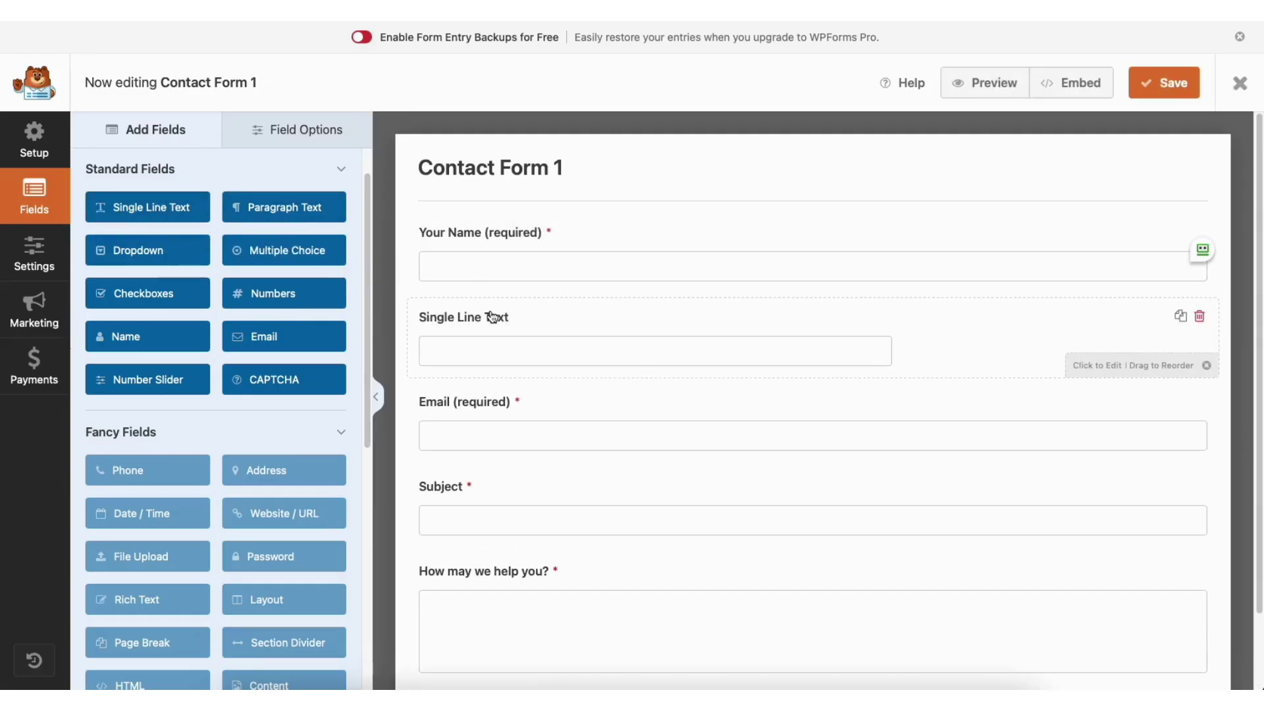
pyautogui.click(290, 125)
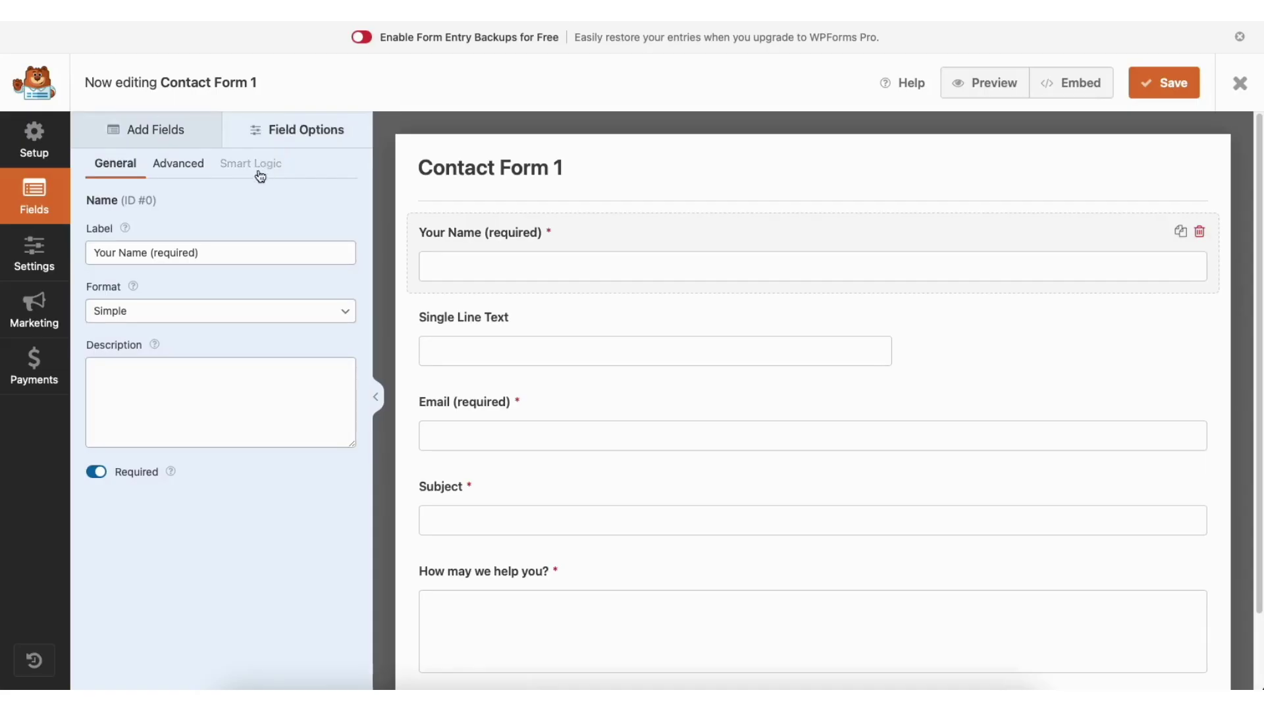
pyautogui.click(195, 253)
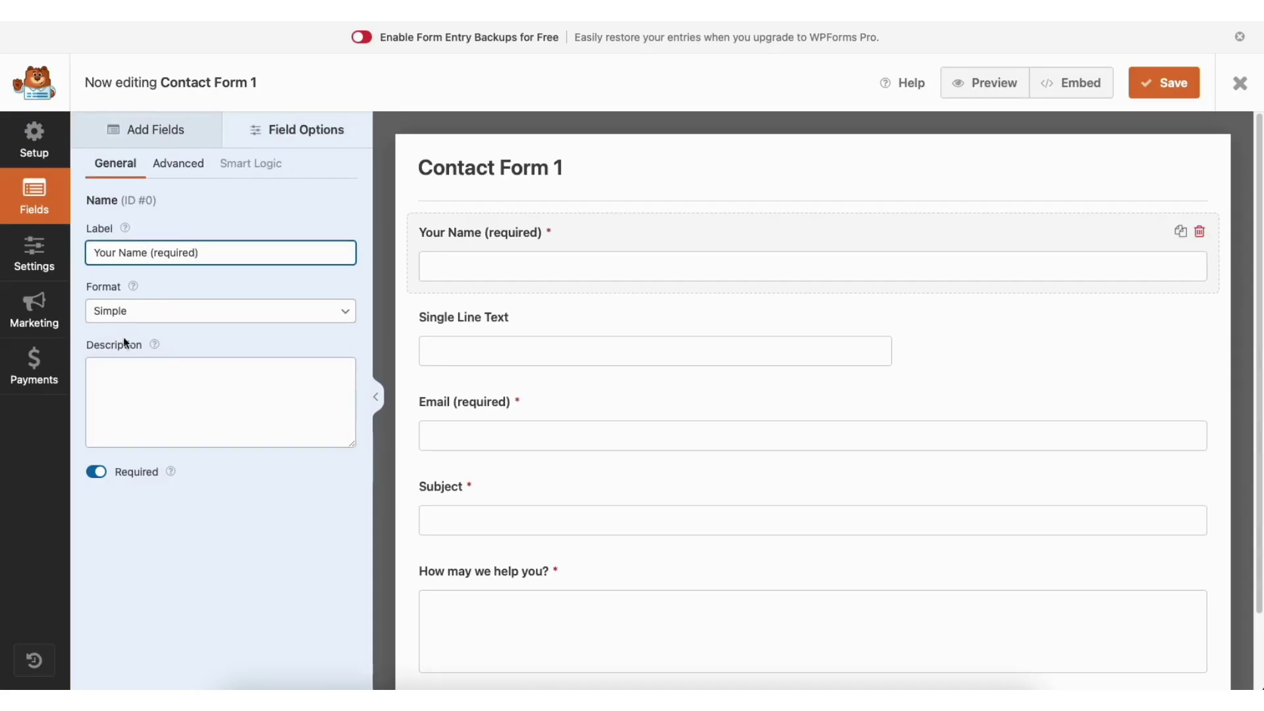
# - Turn the name field's Required setting off and back on, and check its Field Size choices, keeping Large
pyautogui.click(97, 472)
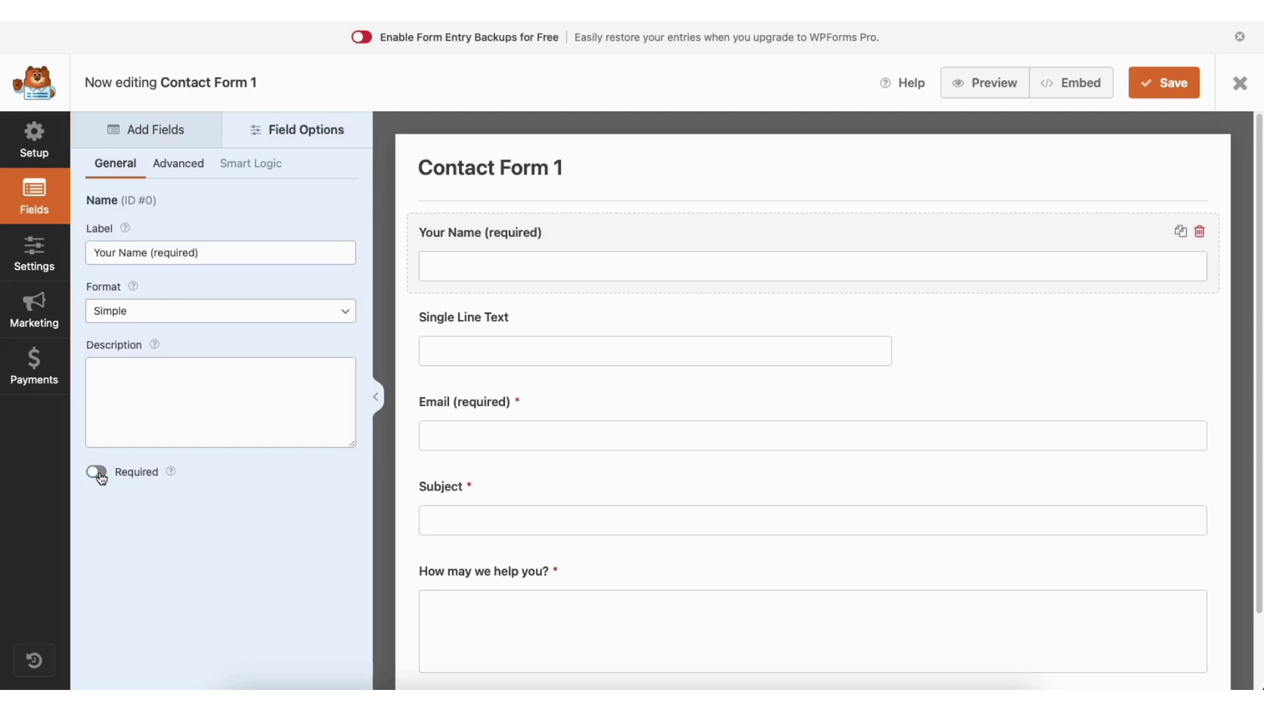
pyautogui.click(98, 472)
pyautogui.click(179, 164)
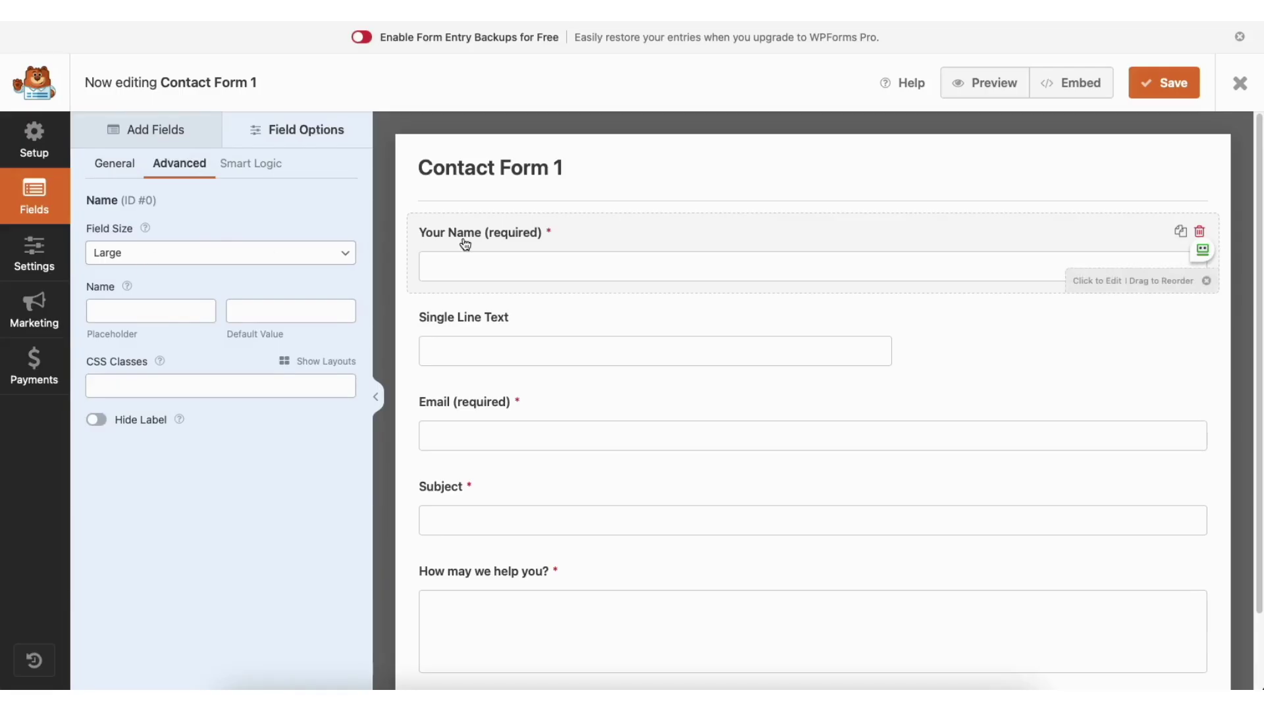
pyautogui.click(177, 256)
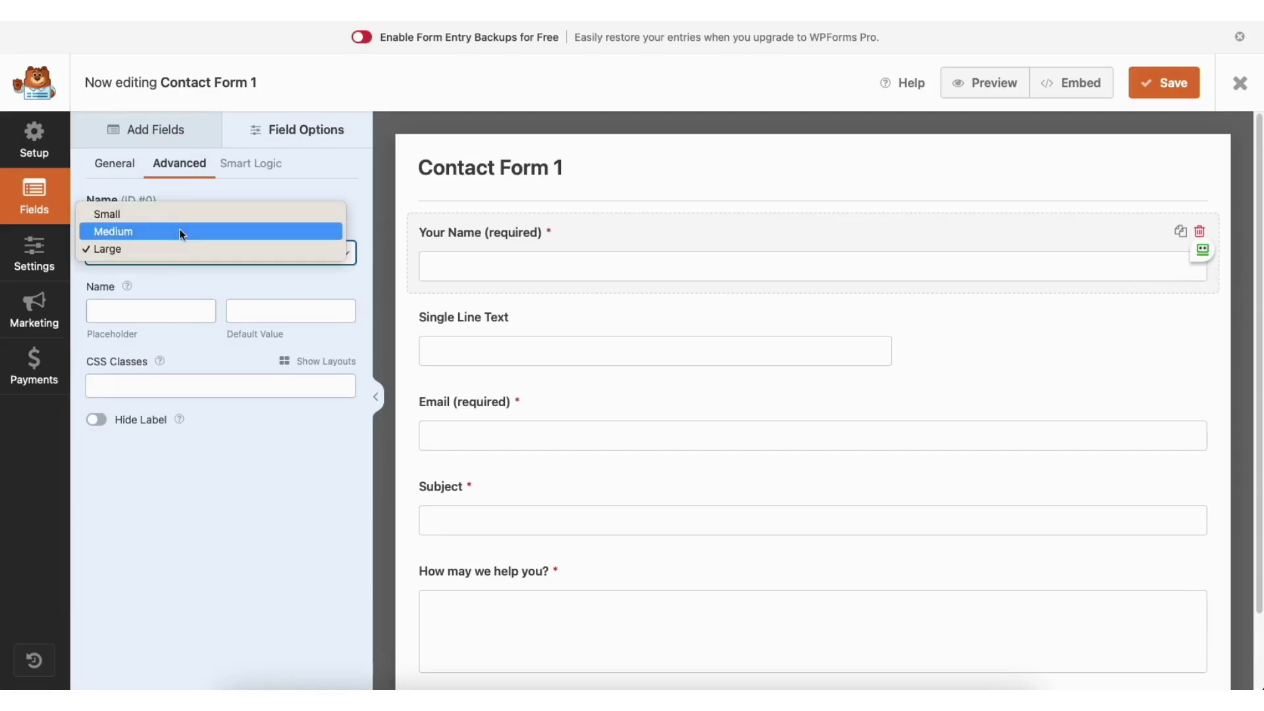
pyautogui.click(174, 249)
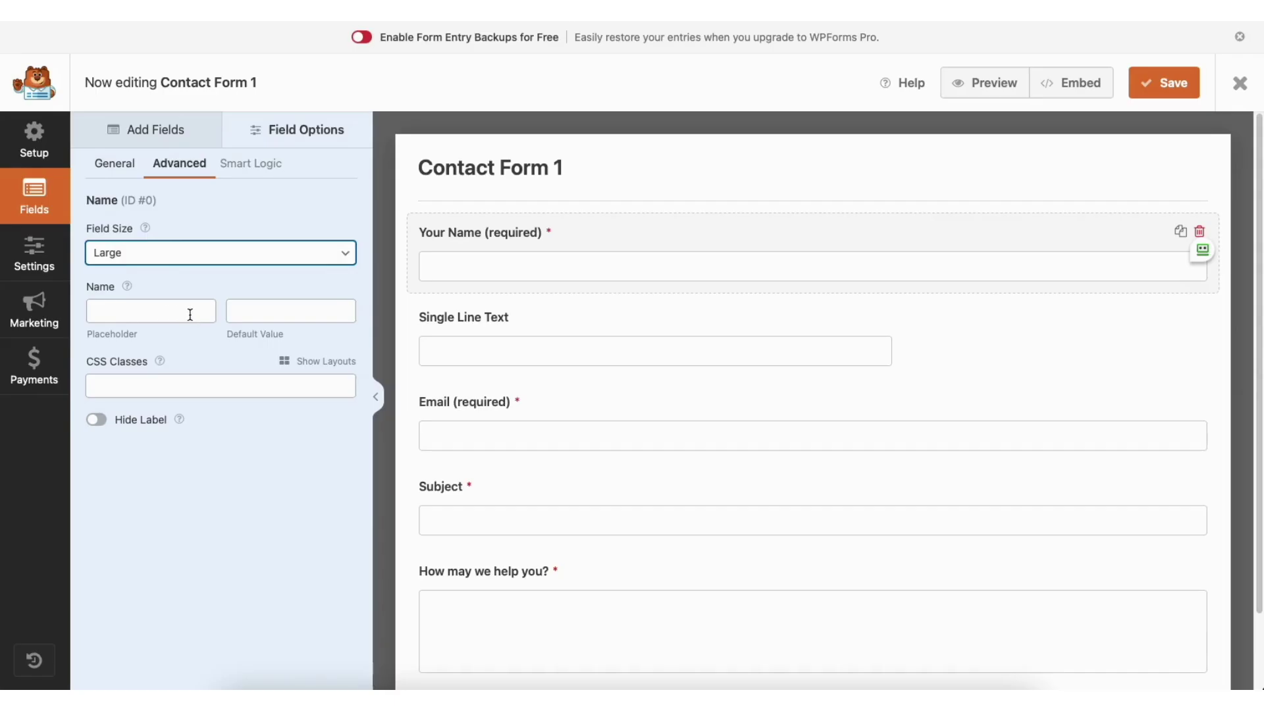
# - Look through the form's General, Spam Protection and Security, Notifications and Confirmations settings, and close the form builder
pyautogui.click(36, 251)
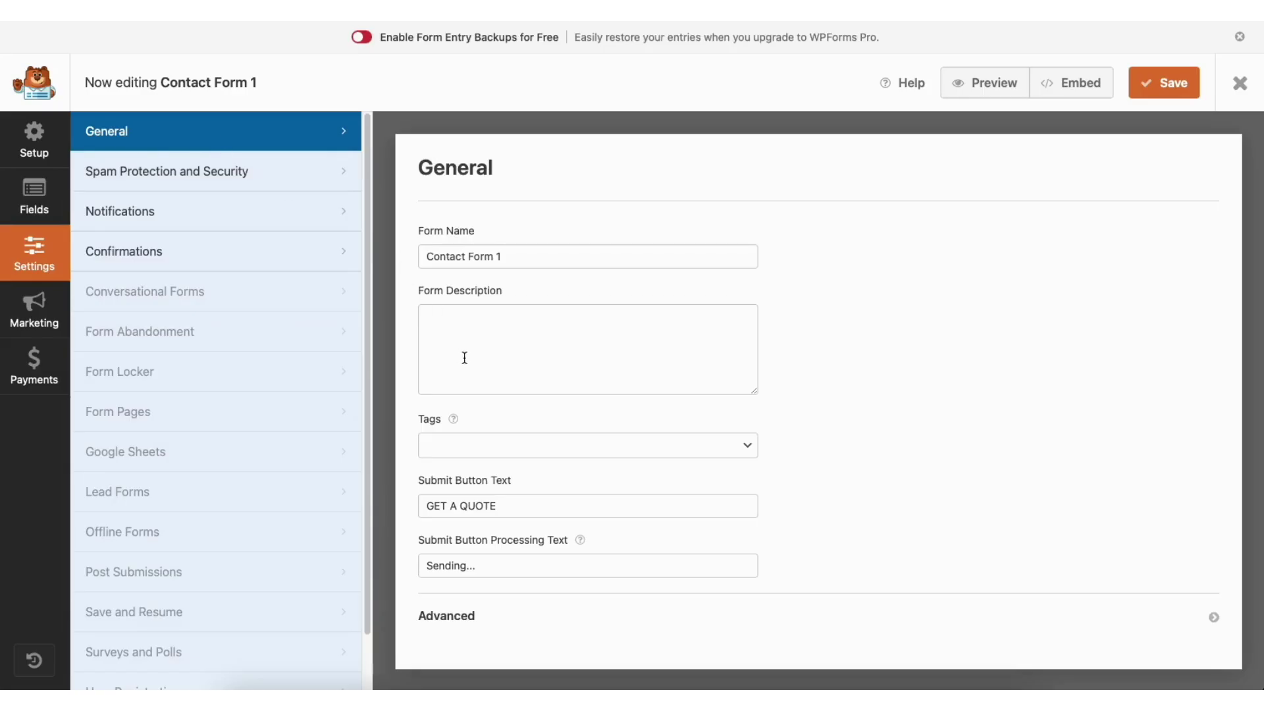
pyautogui.click(263, 174)
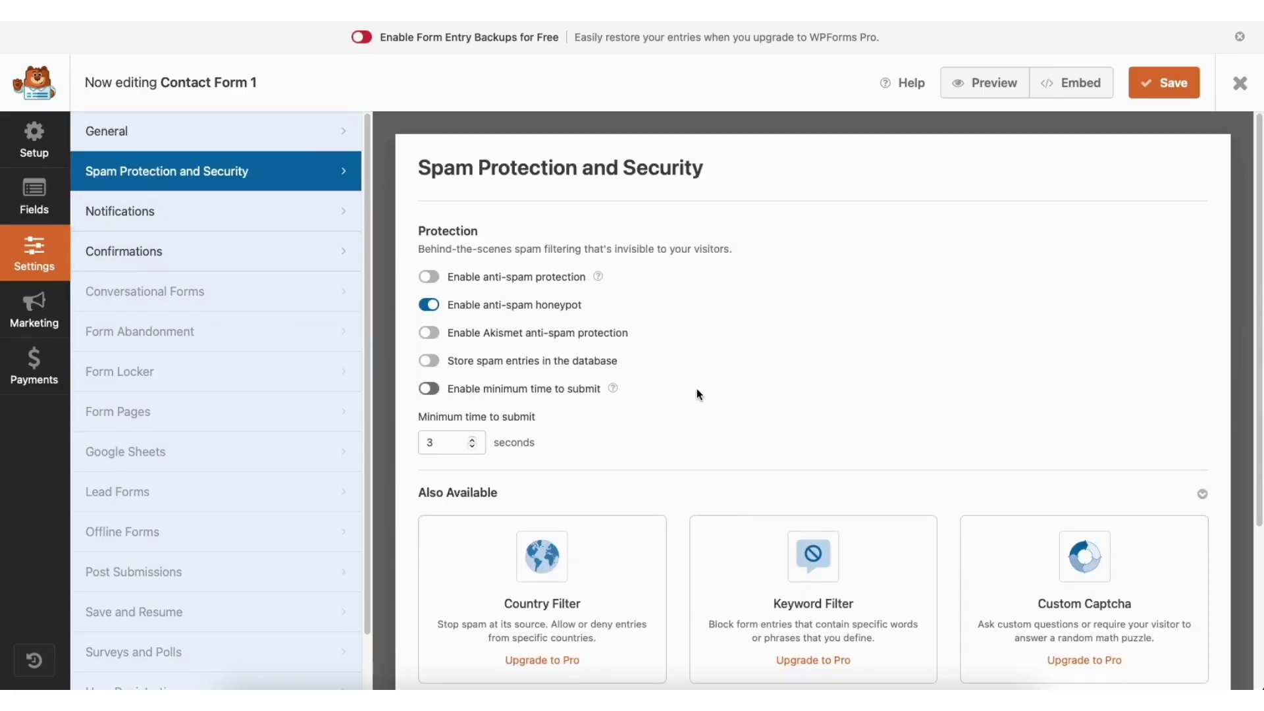
pyautogui.click(241, 215)
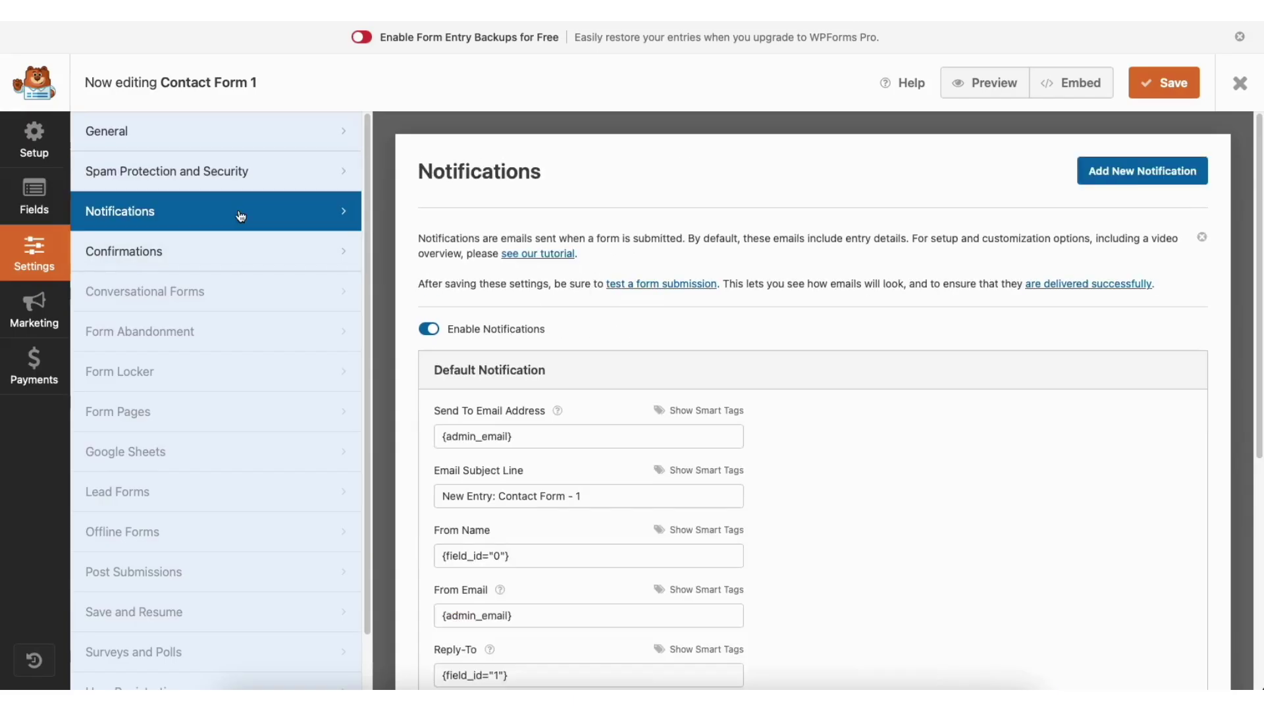
pyautogui.moveTo(1259, 215); pyautogui.dragTo(1256, 350)
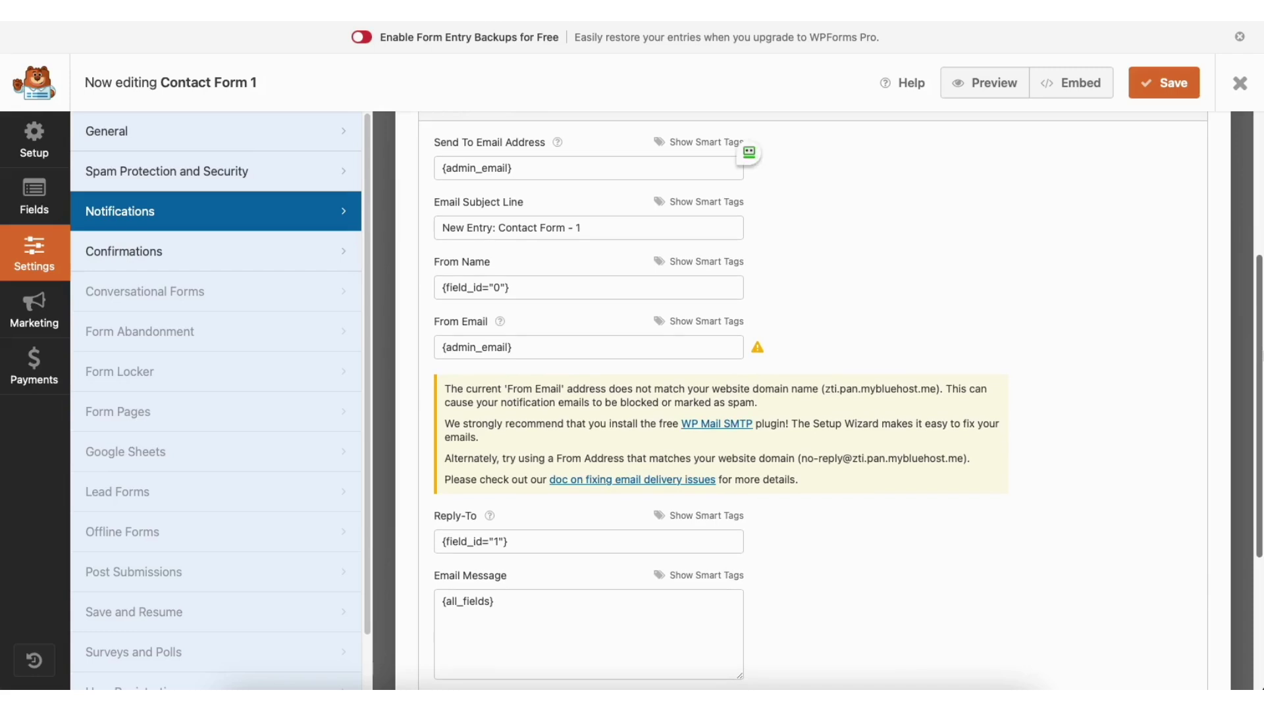
pyautogui.click(245, 255)
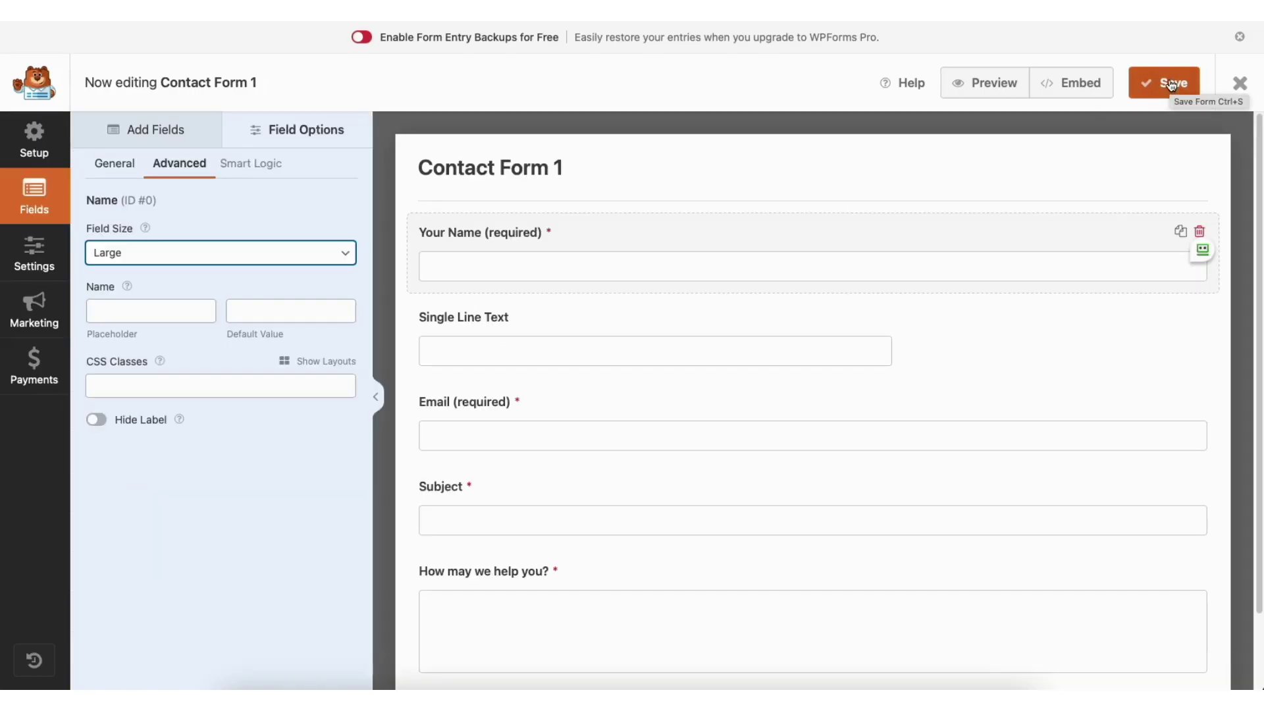
pyautogui.click(1239, 84)
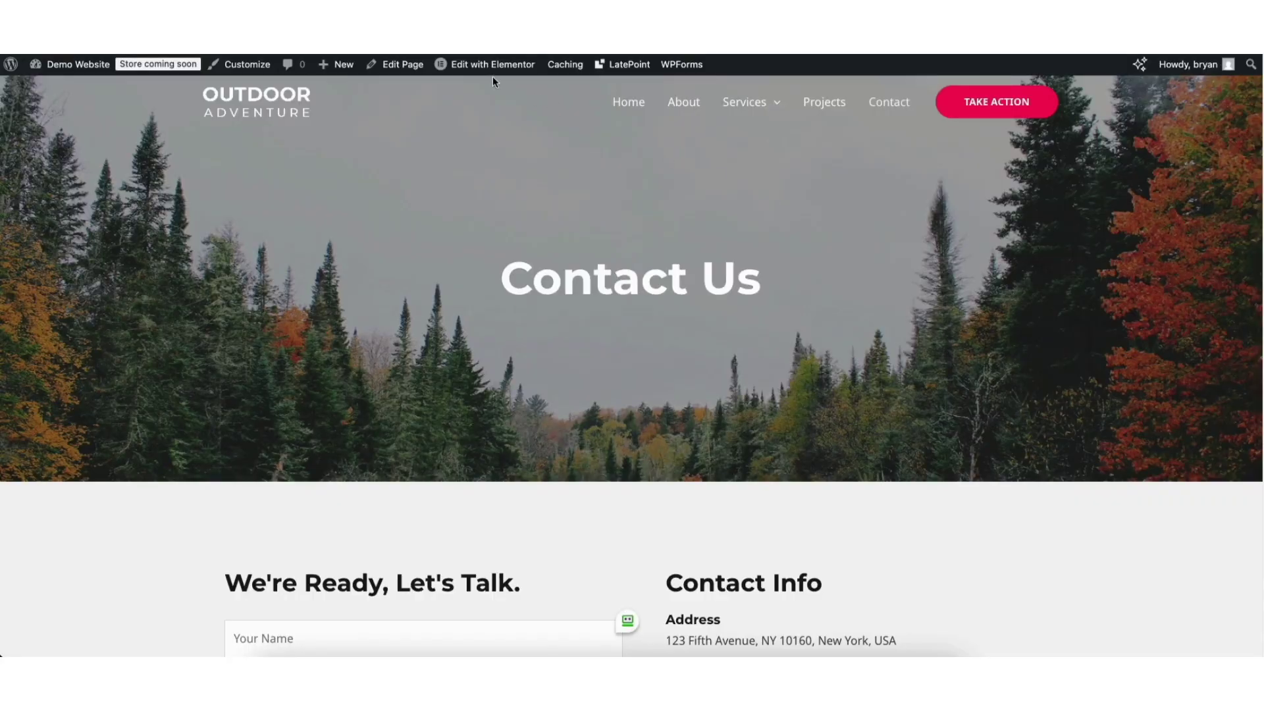
# - Open the Contact page in Elementor and add a Google Maps widget in the empty area below the contact form
pyautogui.moveTo(468, 69)
pyautogui.click(468, 69)
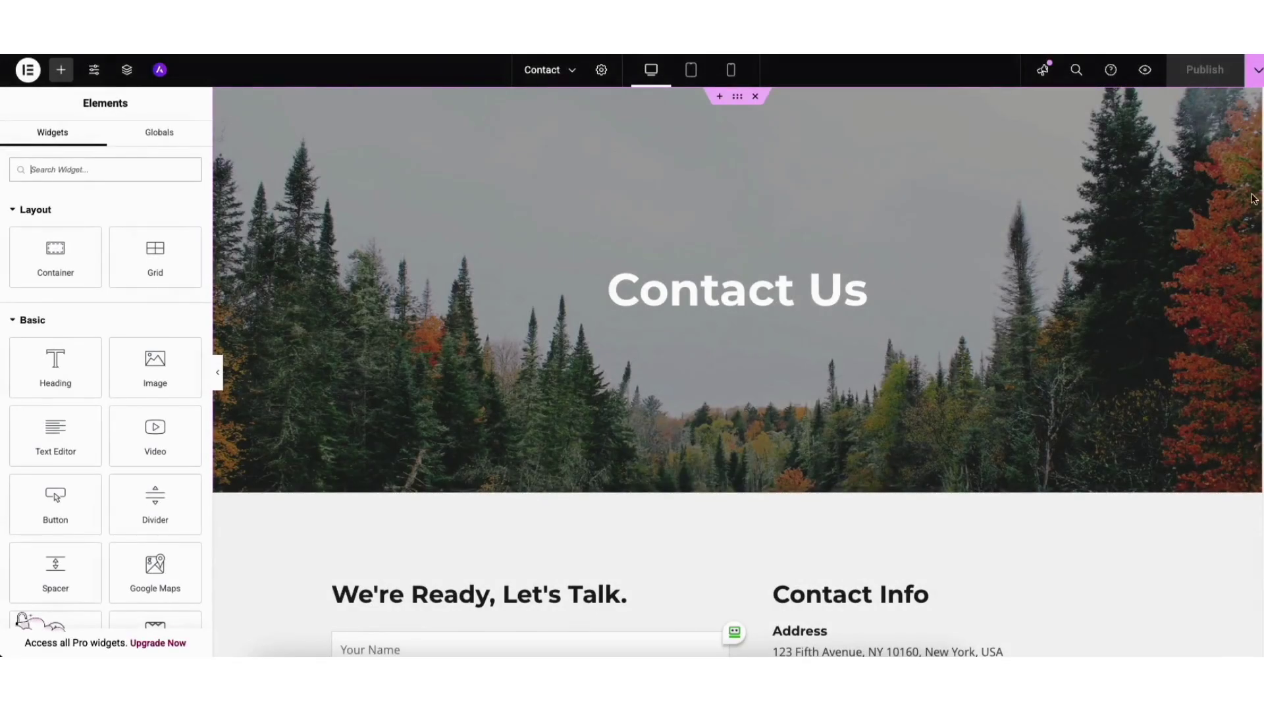
pyautogui.scroll(-3, 1254, 203)
pyautogui.scroll(-7, 1253, 263)
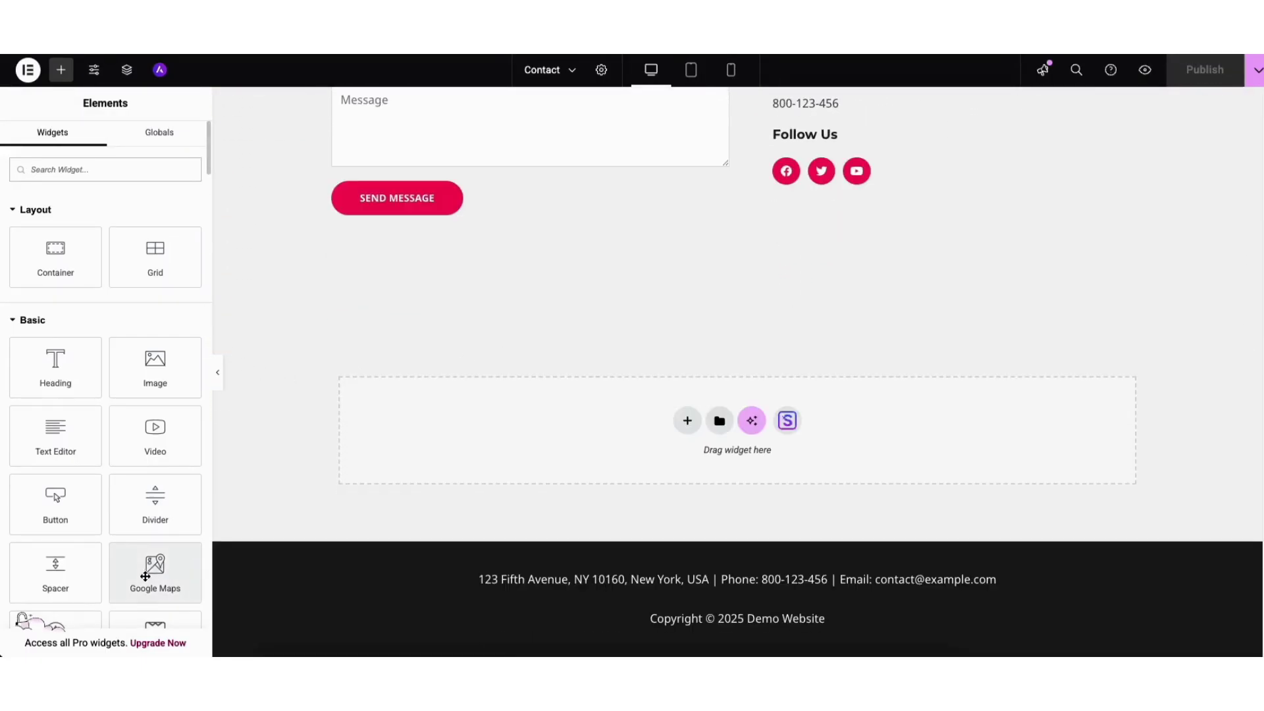
pyautogui.moveTo(144, 576); pyautogui.dragTo(675, 403)
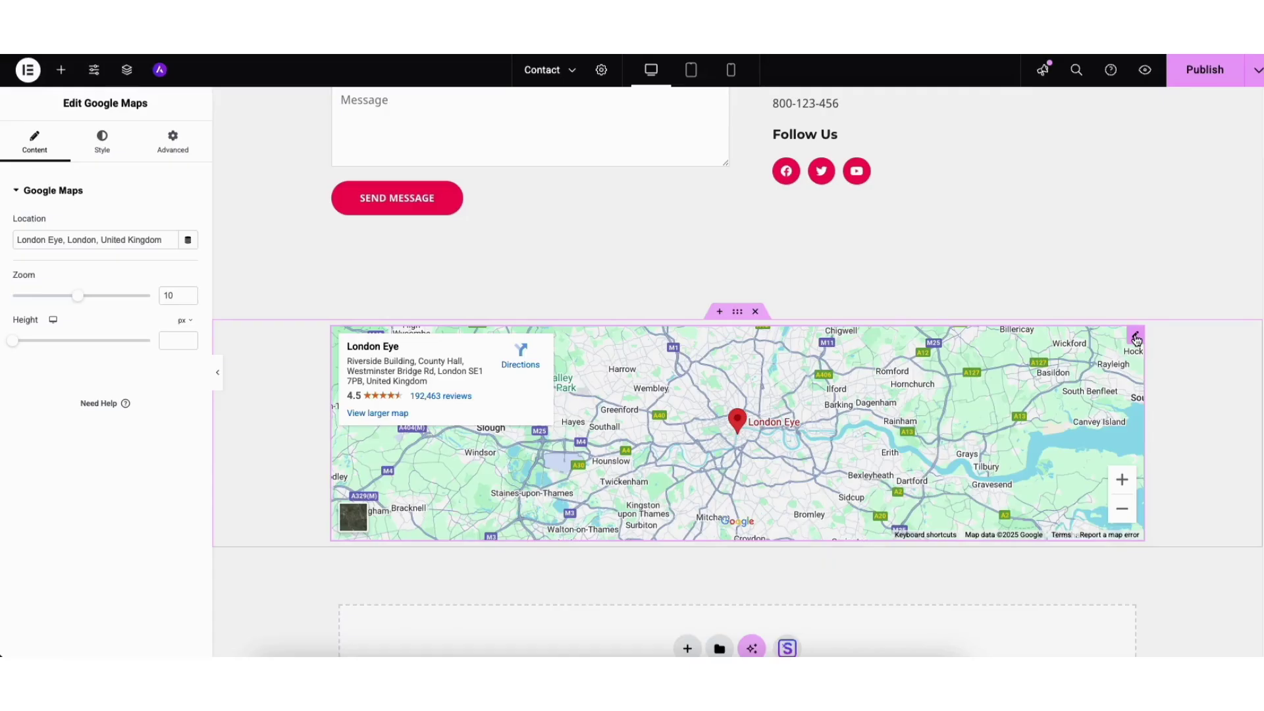
# - Set the map's zoom to 8 and its height to 387 px, and save the page as a draft
pyautogui.moveTo(18, 239); pyautogui.dragTo(178, 242)
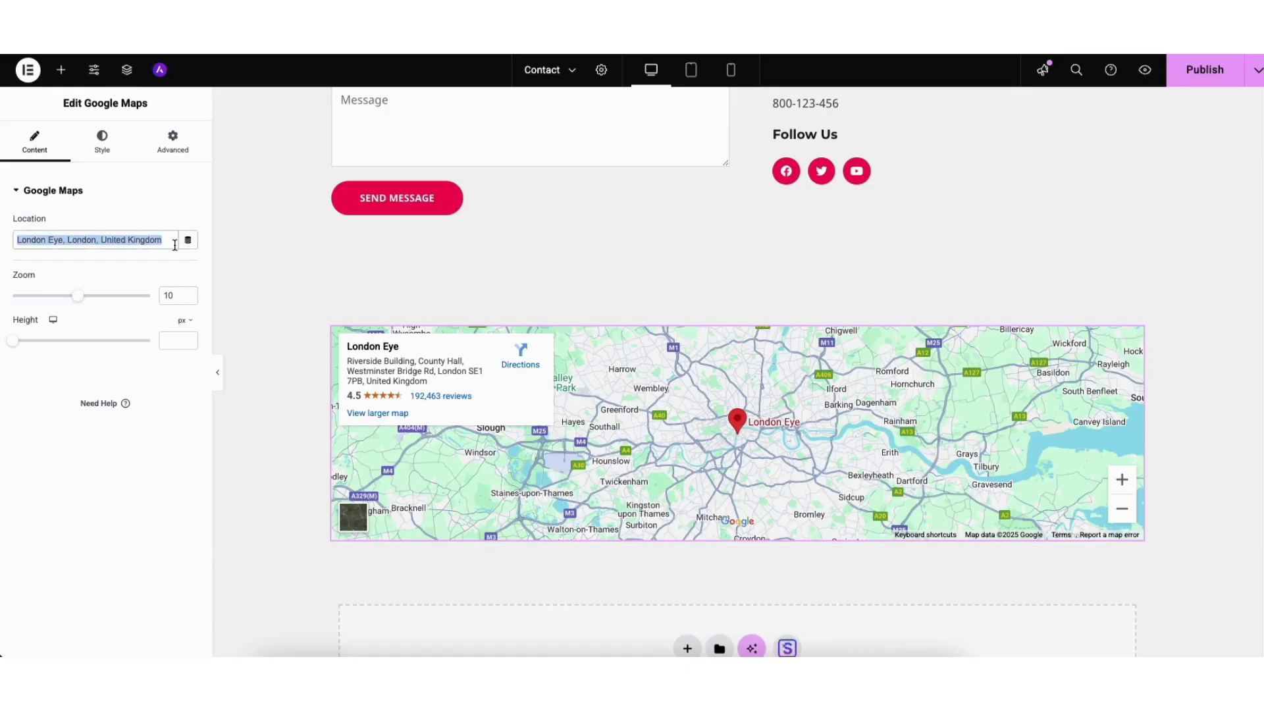
pyautogui.click(108, 264)
pyautogui.moveTo(77, 296); pyautogui.dragTo(62, 299)
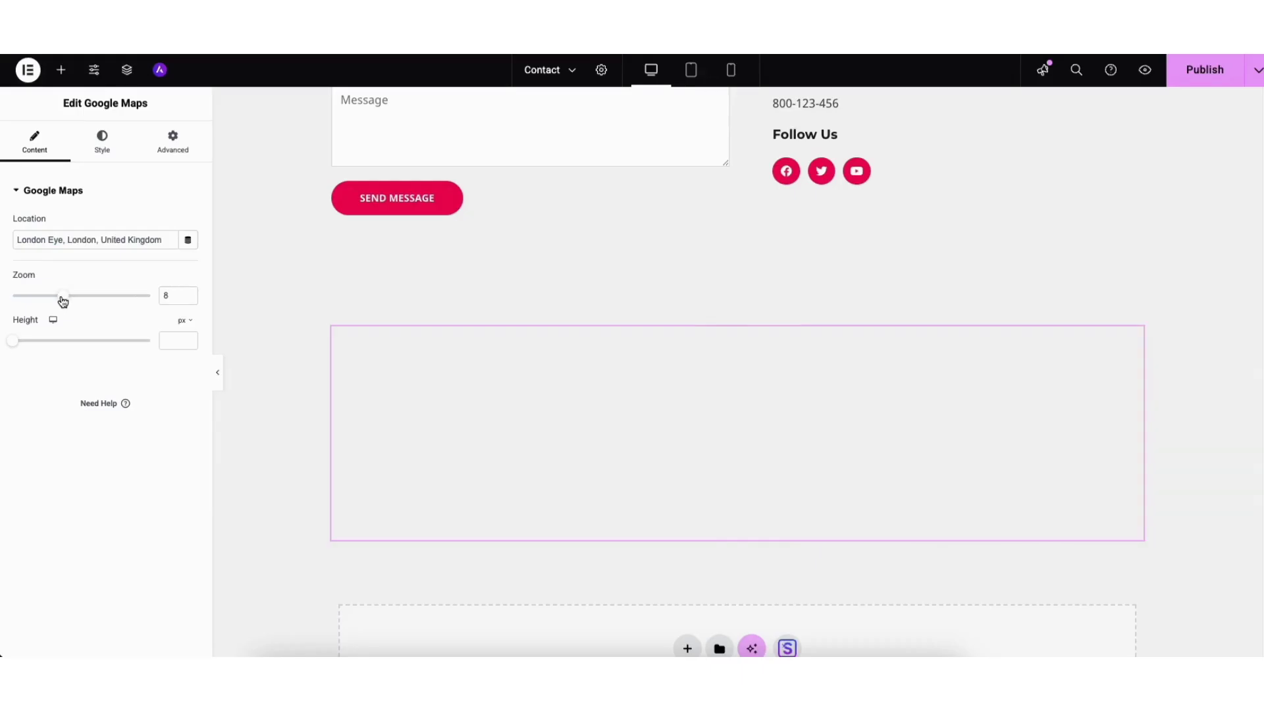
pyautogui.moveTo(13, 350); pyautogui.dragTo(47, 342)
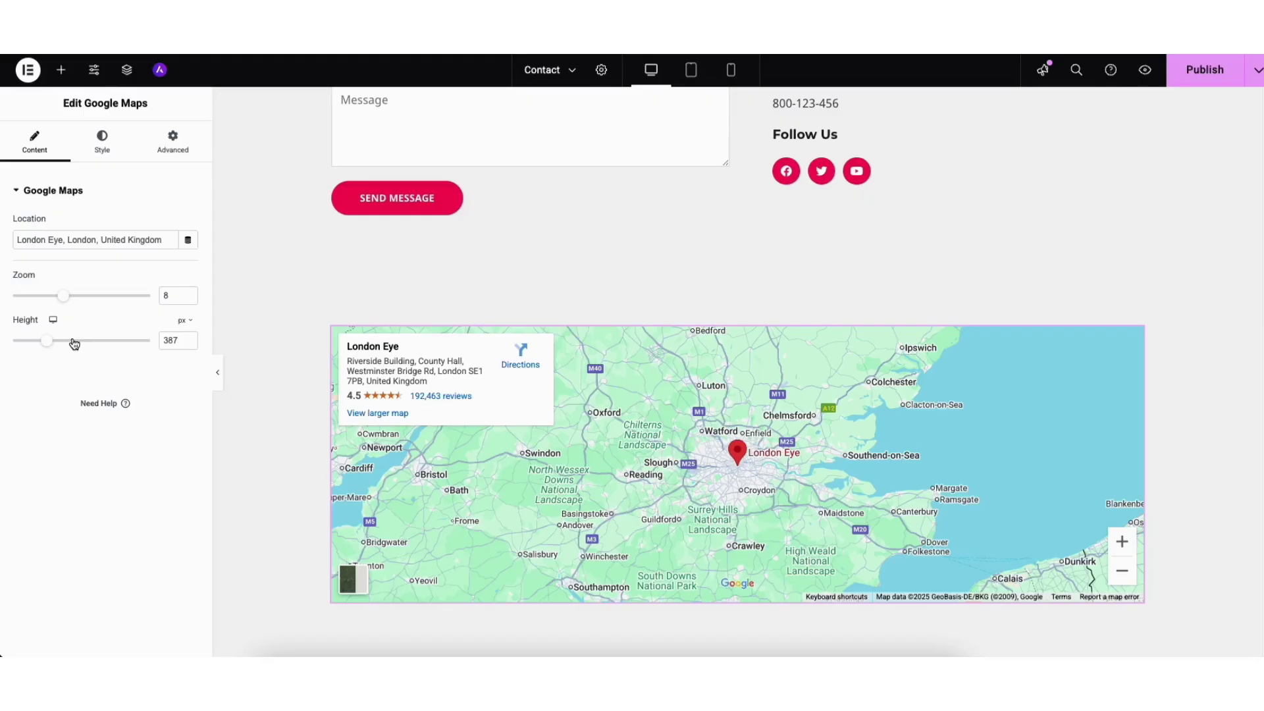
pyautogui.click(1255, 72)
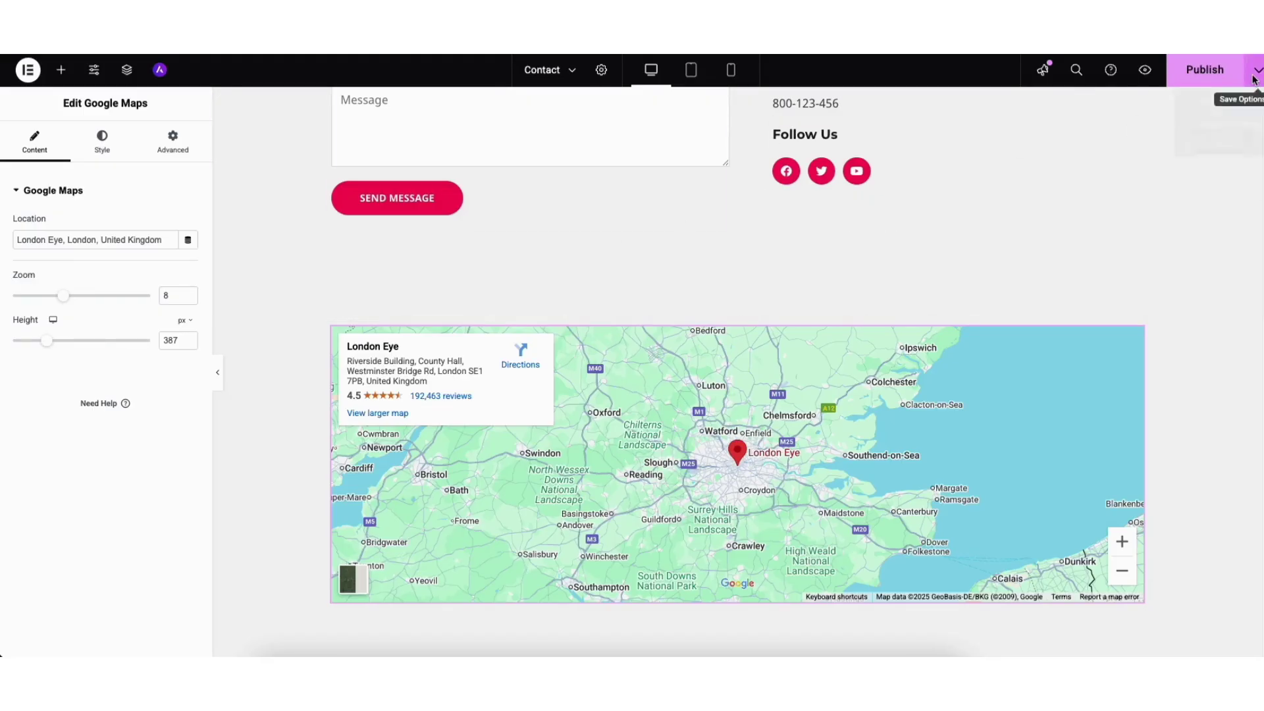
pyautogui.click(1202, 108)
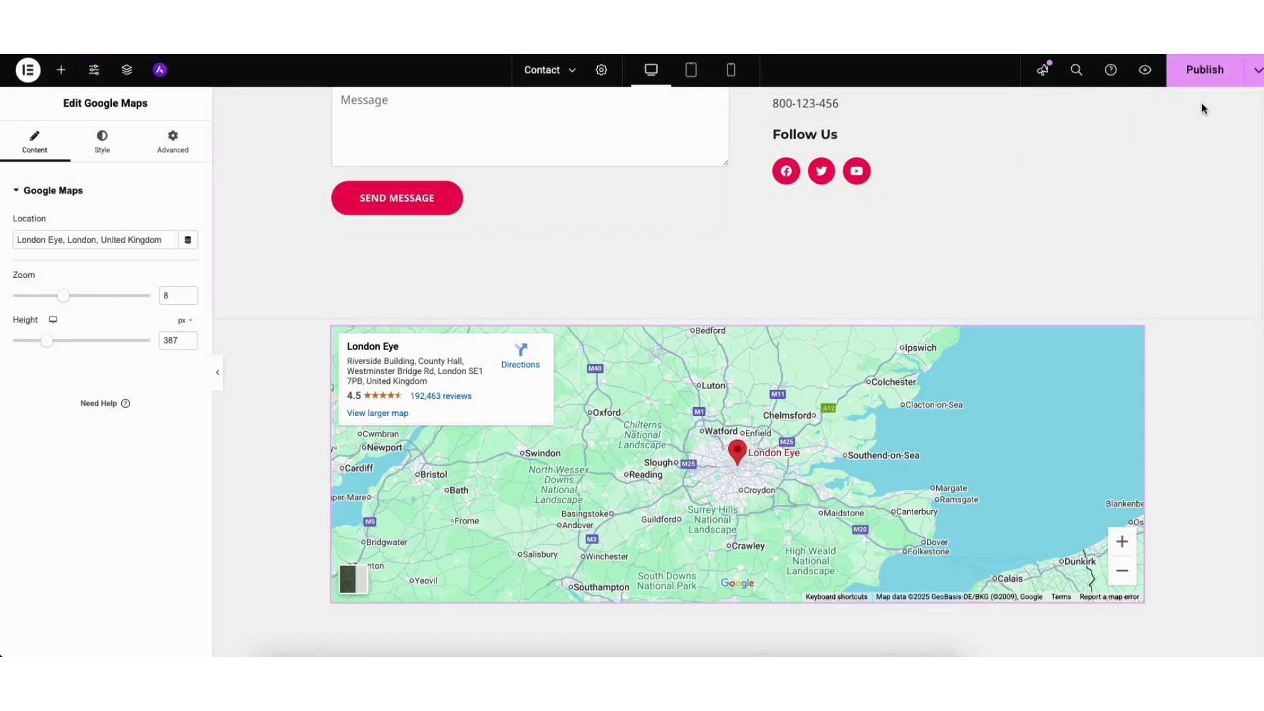
# - Reload the Contact page editor and reopen the Google Maps widget's settings
pyautogui.hotkey('ctrl', 'r')
pyautogui.click(643, 226)
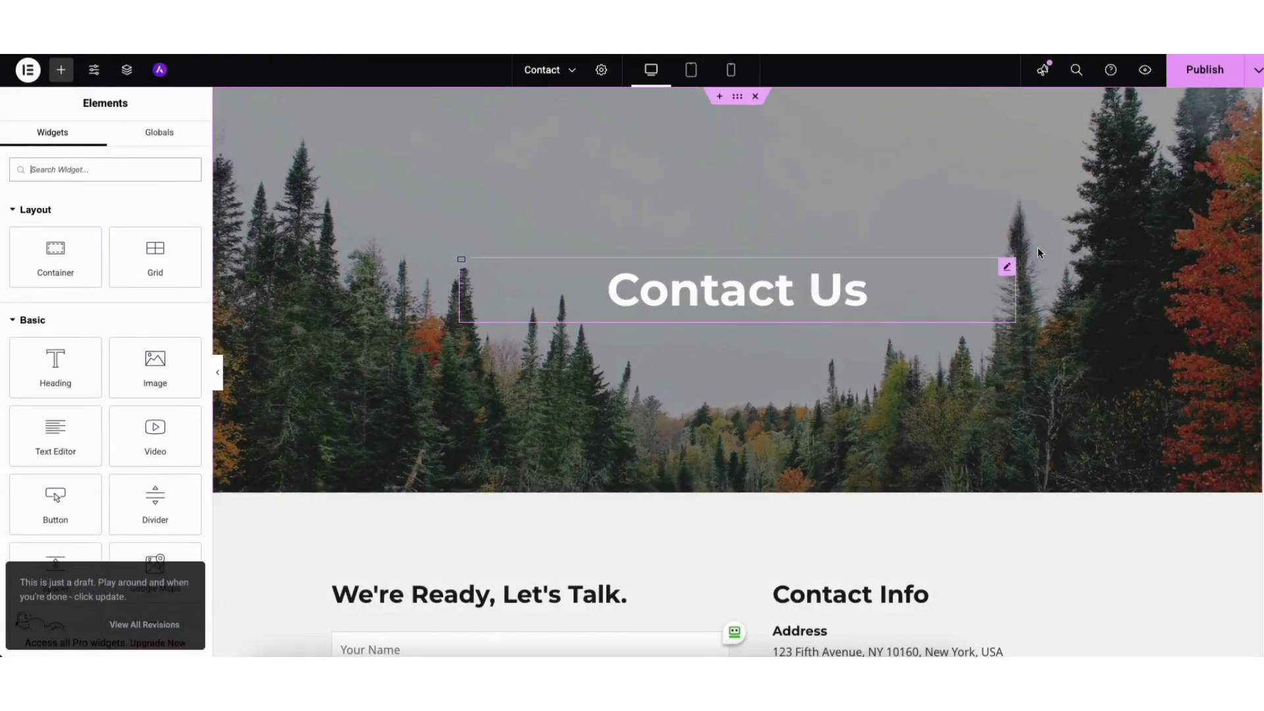
pyautogui.scroll(-10, 1218, 316)
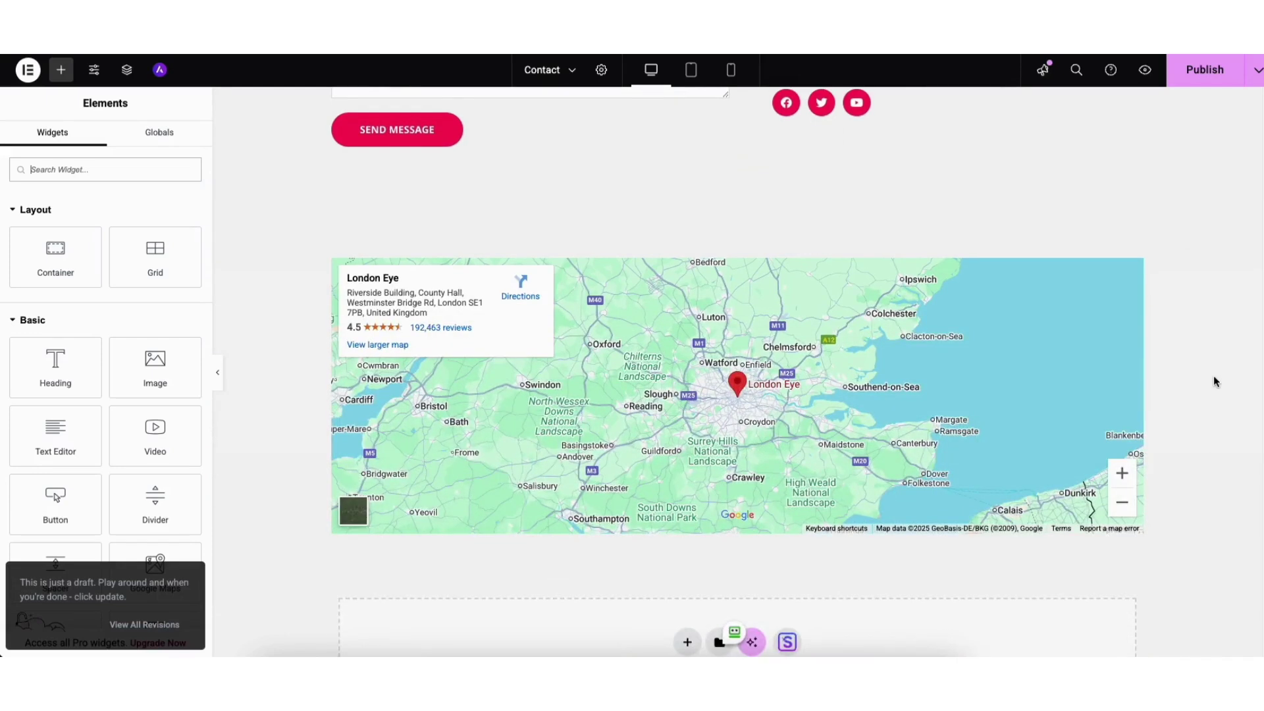
pyautogui.click(1134, 253)
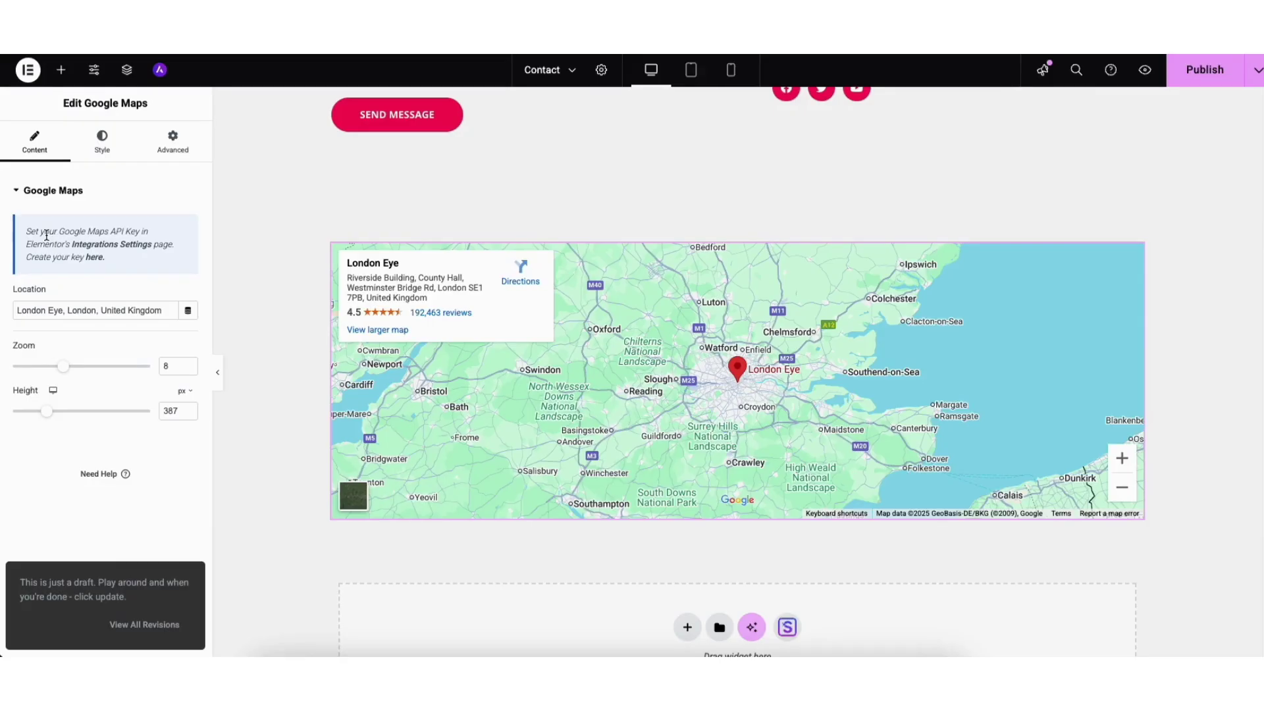
# - Open the Google Maps API key guide from the map widget and go on to the Google Cloud Credentials page
pyautogui.click(95, 257)
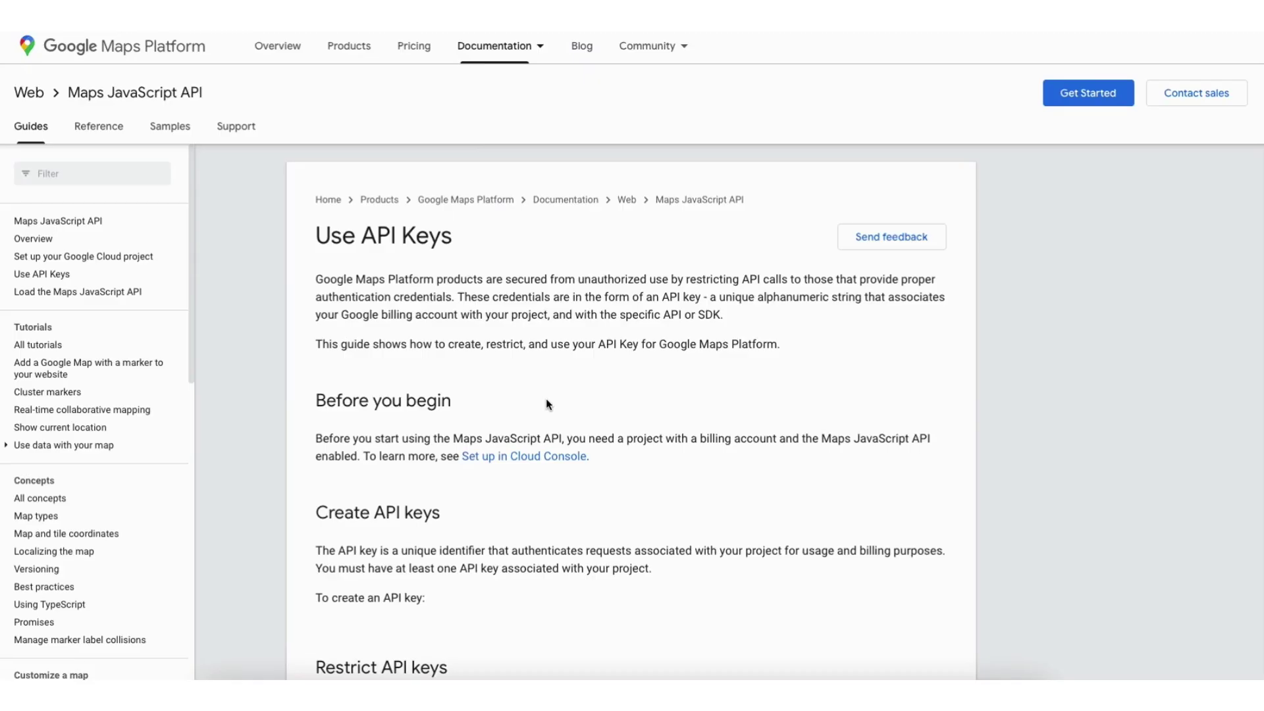
pyautogui.scroll(-7, 547, 402)
pyautogui.click(417, 268)
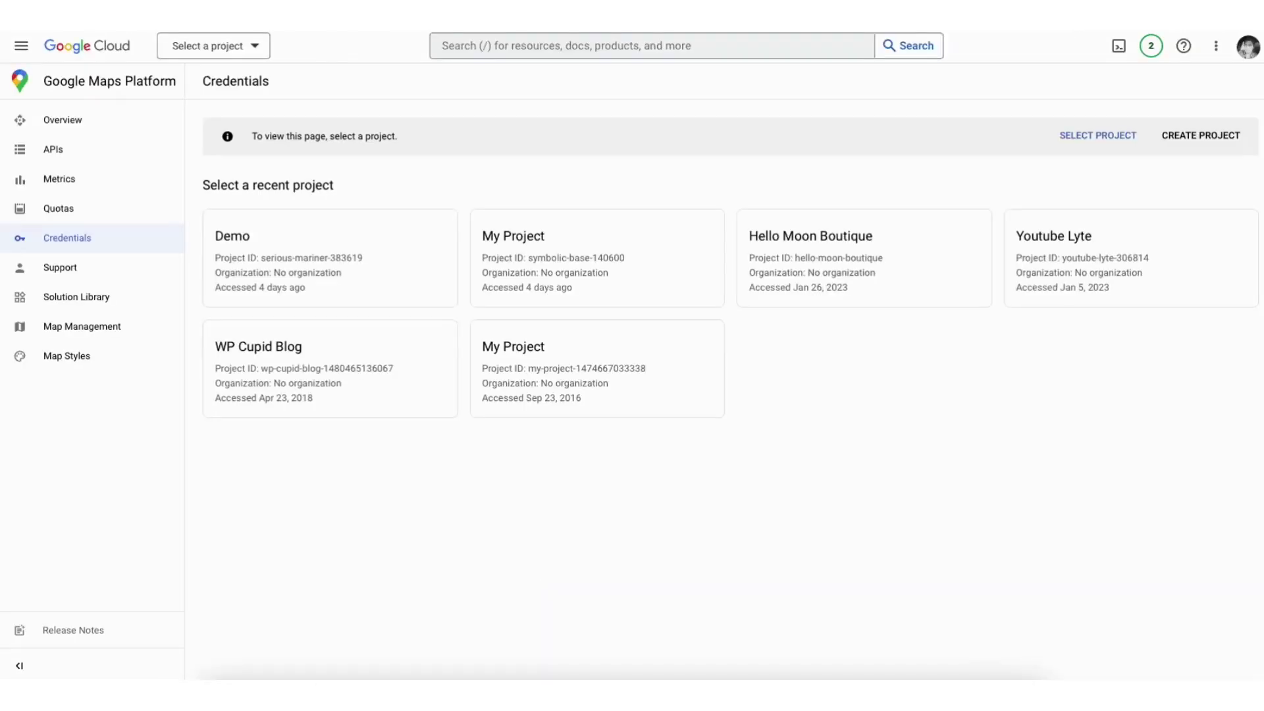
# - Create a Google Cloud project named Demo1 under No organization, and open Elementor's Integrations Settings from the map widget
pyautogui.click(1202, 135)
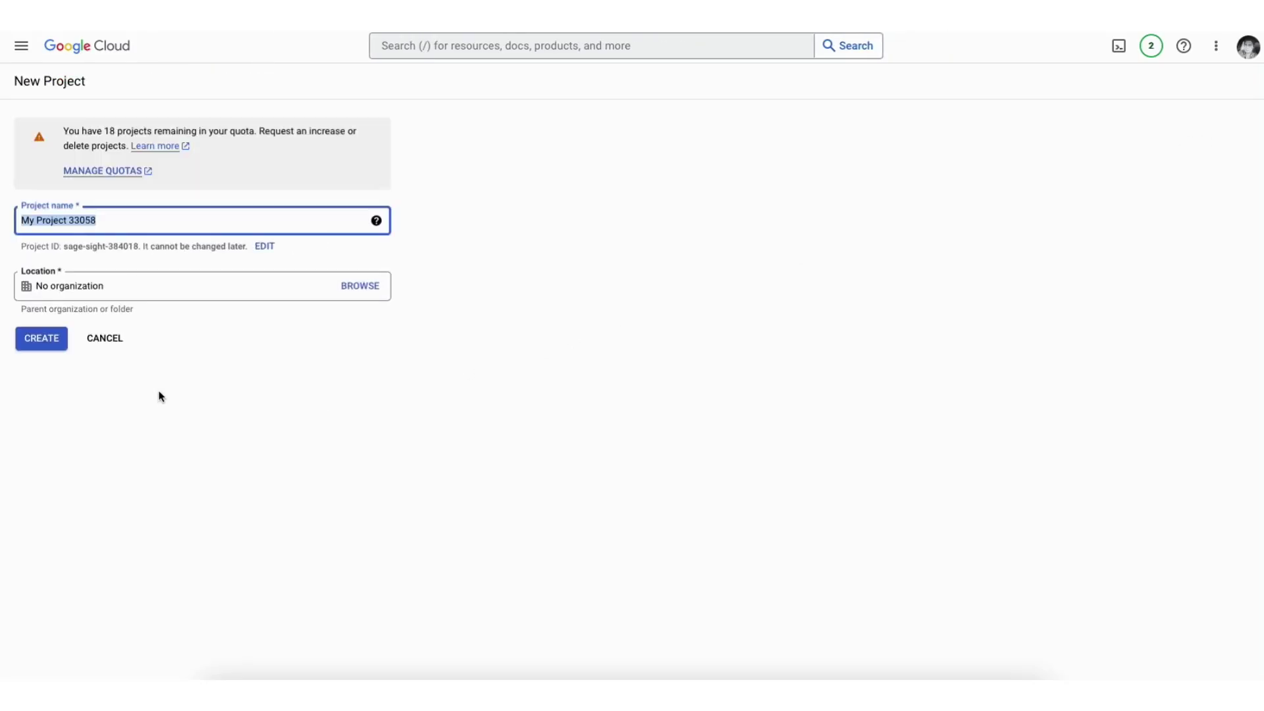
pyautogui.write('Demo')
pyautogui.write('1')
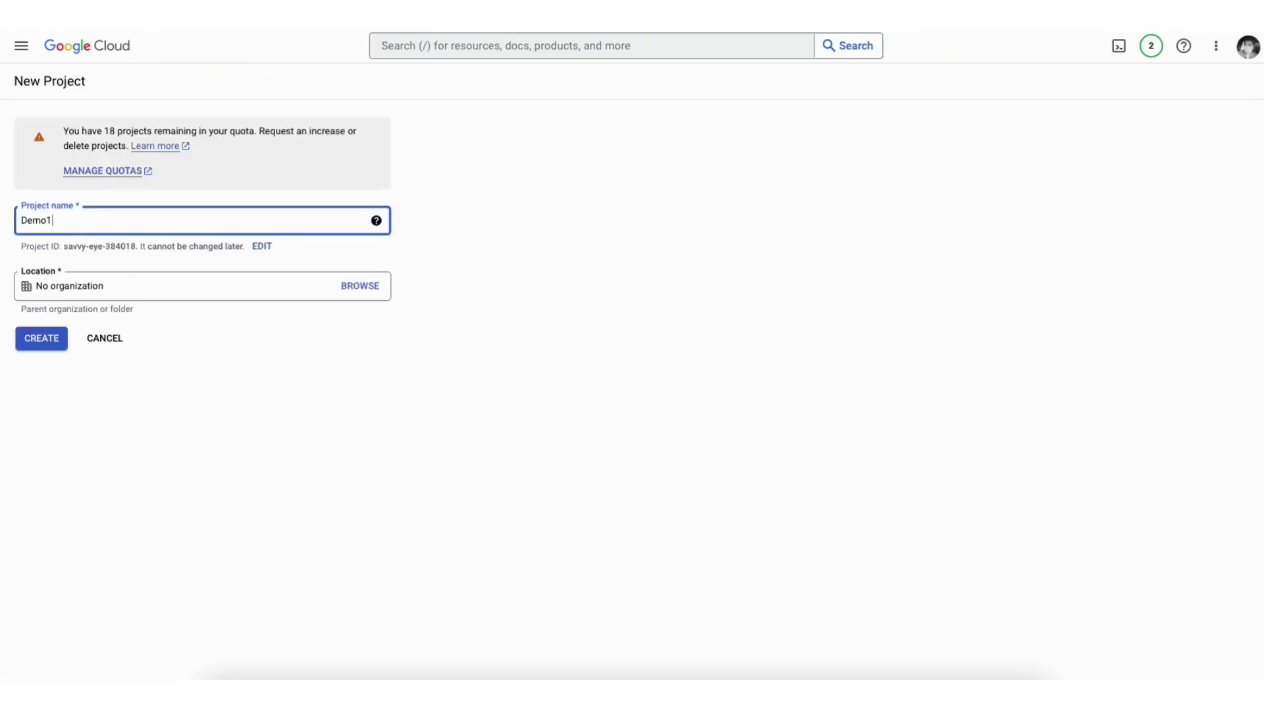
pyautogui.click(155, 287)
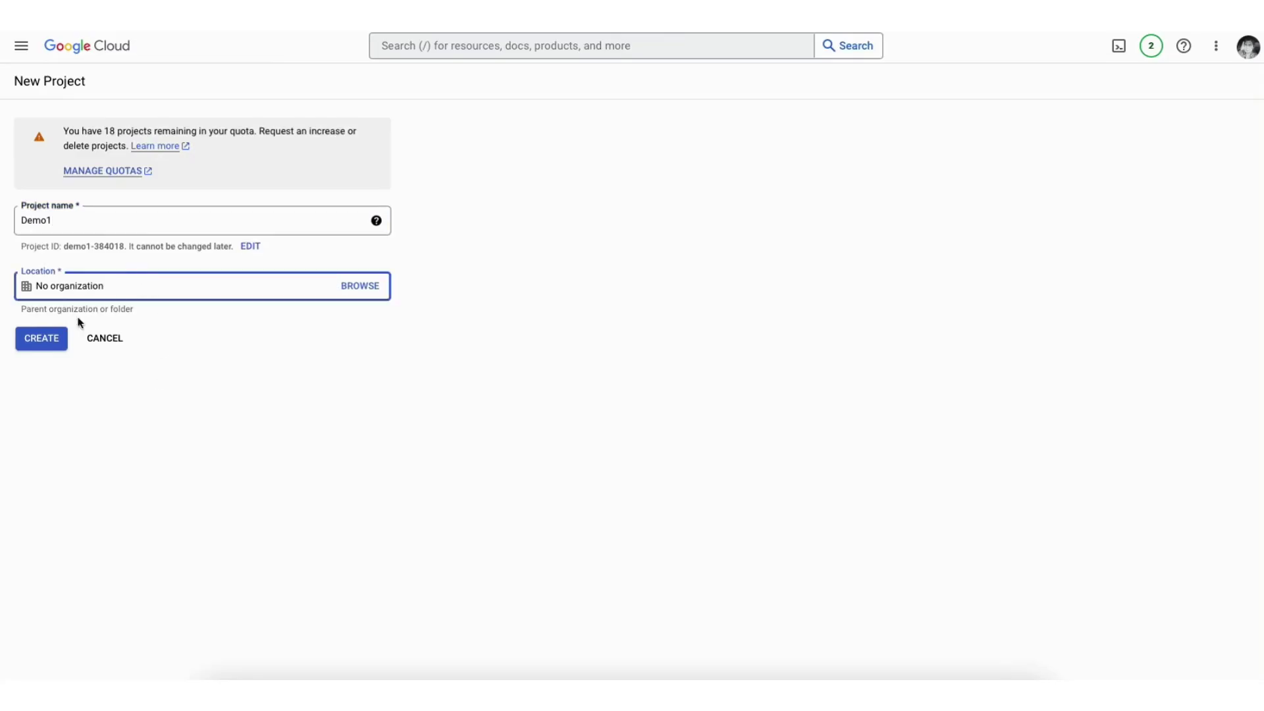
pyautogui.click(44, 340)
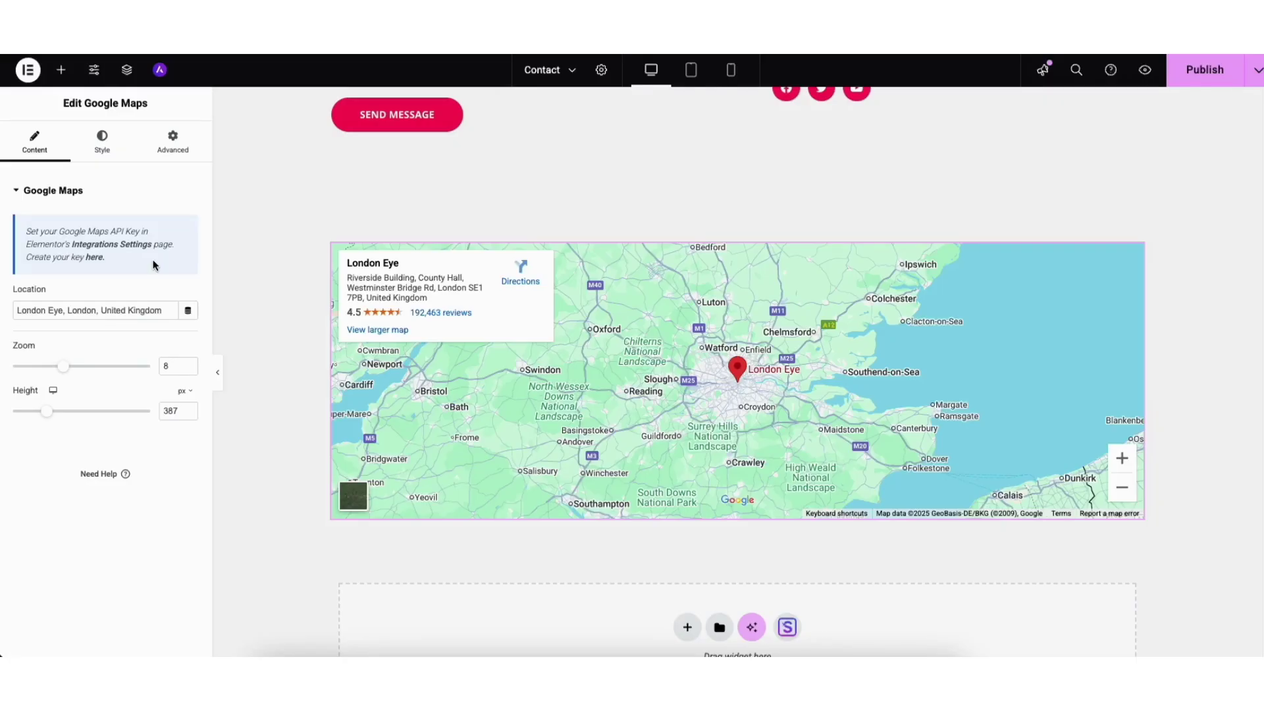
pyautogui.click(109, 248)
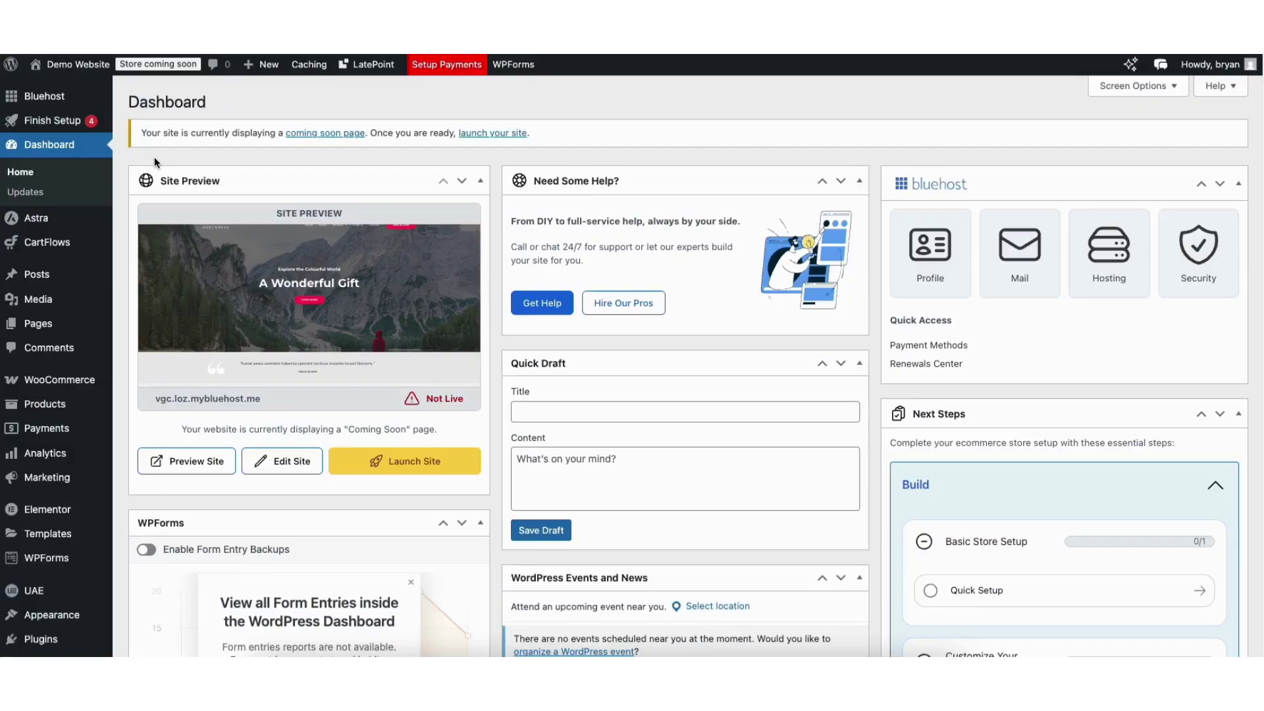
# - Open the theme customizer from the WordPress dashboard and go to its Footer settings
pyautogui.moveTo(38, 619)
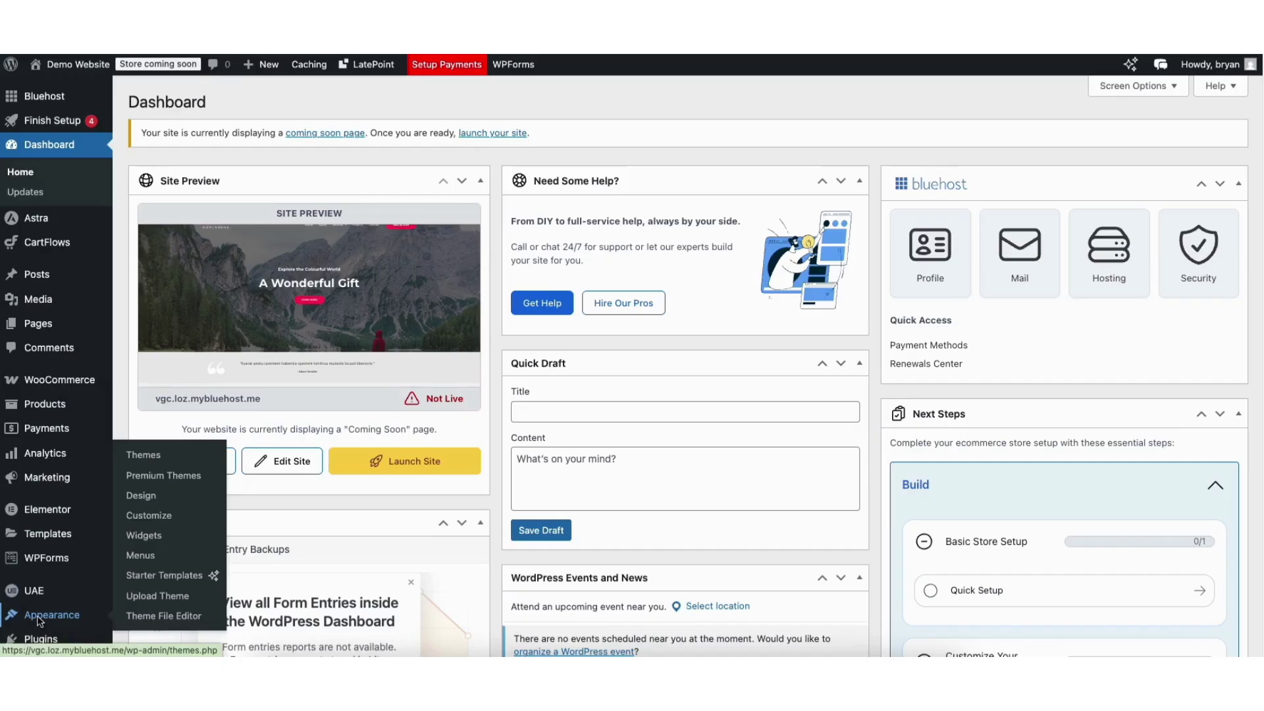
pyautogui.click(148, 515)
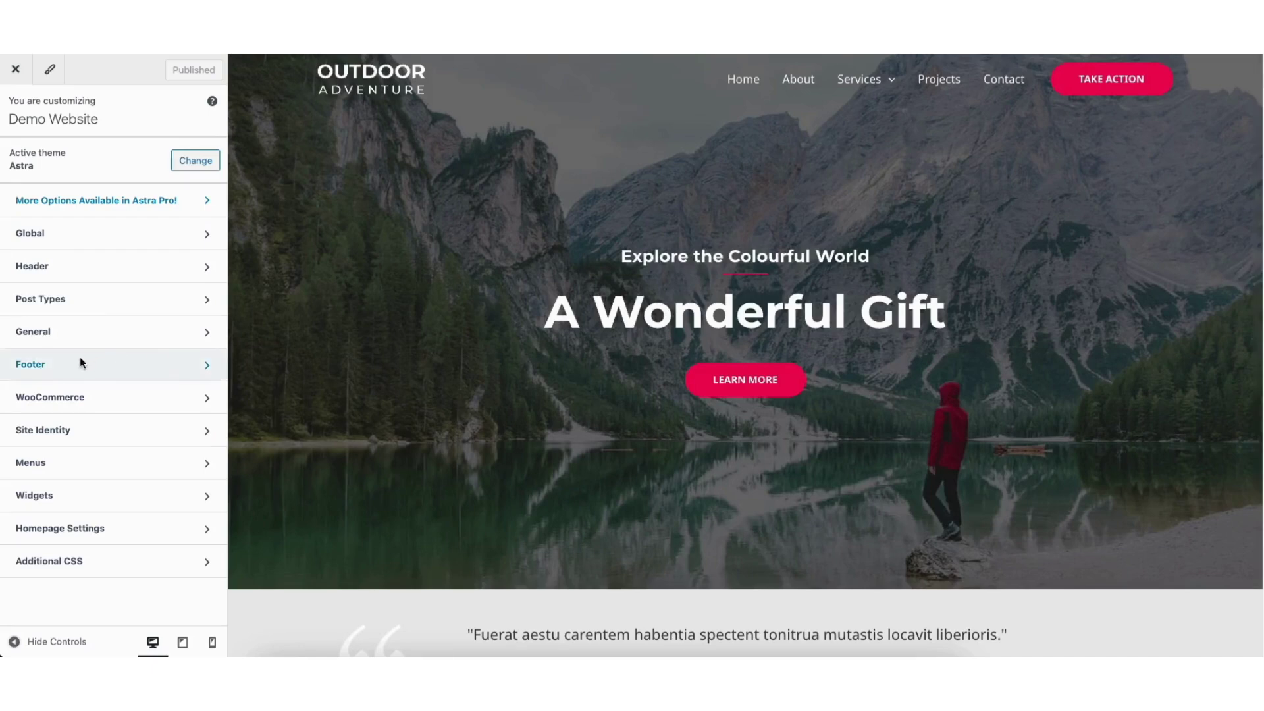
pyautogui.click(62, 366)
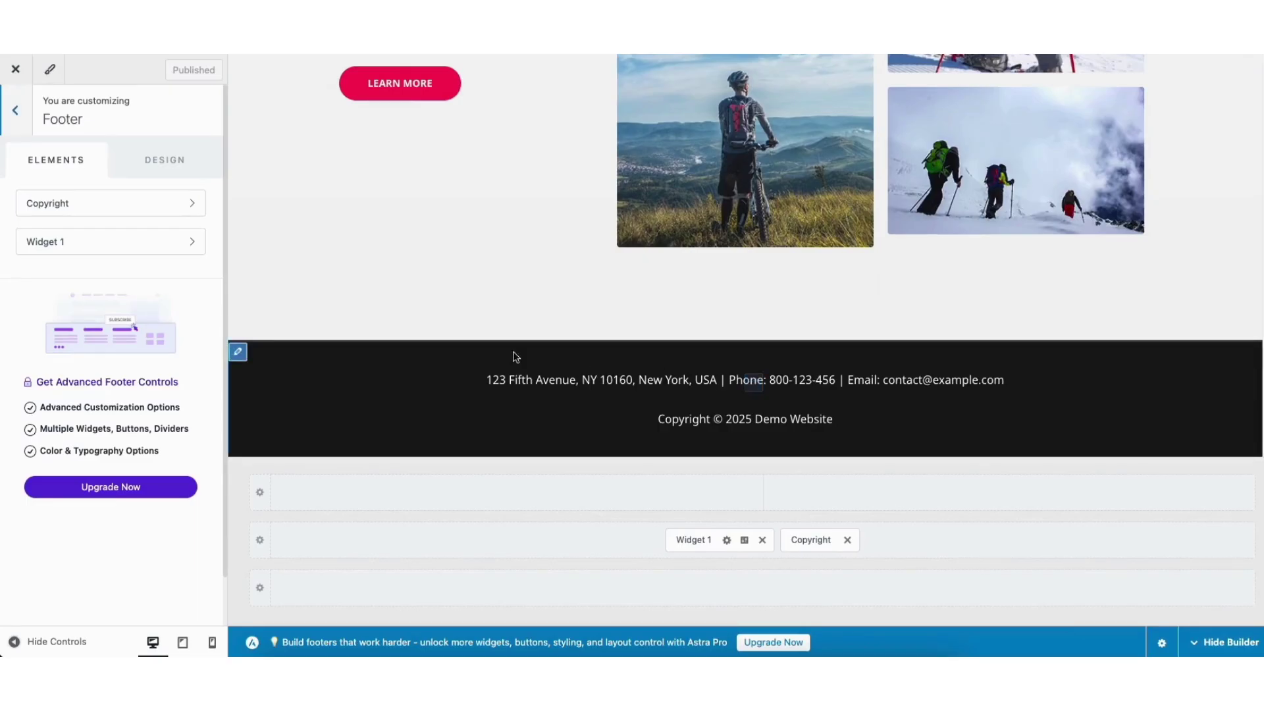
# - Look over the footer contact widget's text, the blocks that can be added to it, and its design settings
pyautogui.click(753, 382)
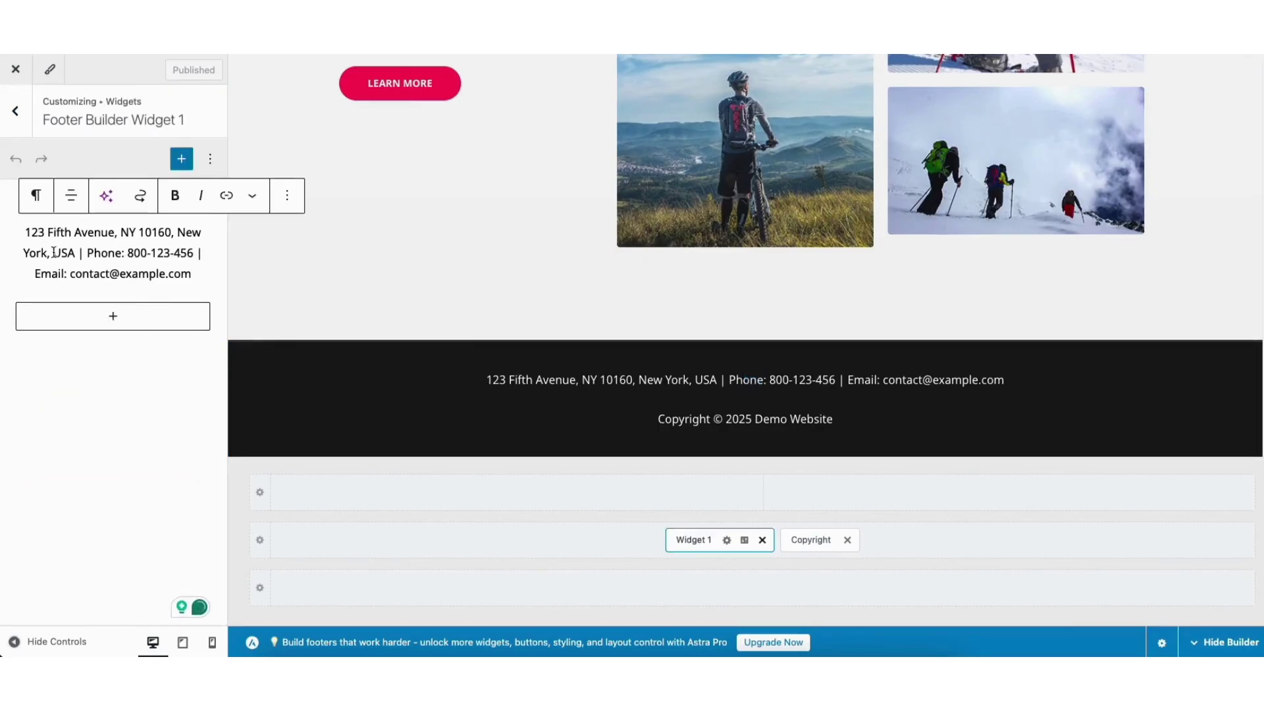
pyautogui.moveTo(32, 237); pyautogui.dragTo(197, 254)
pyautogui.click(112, 250)
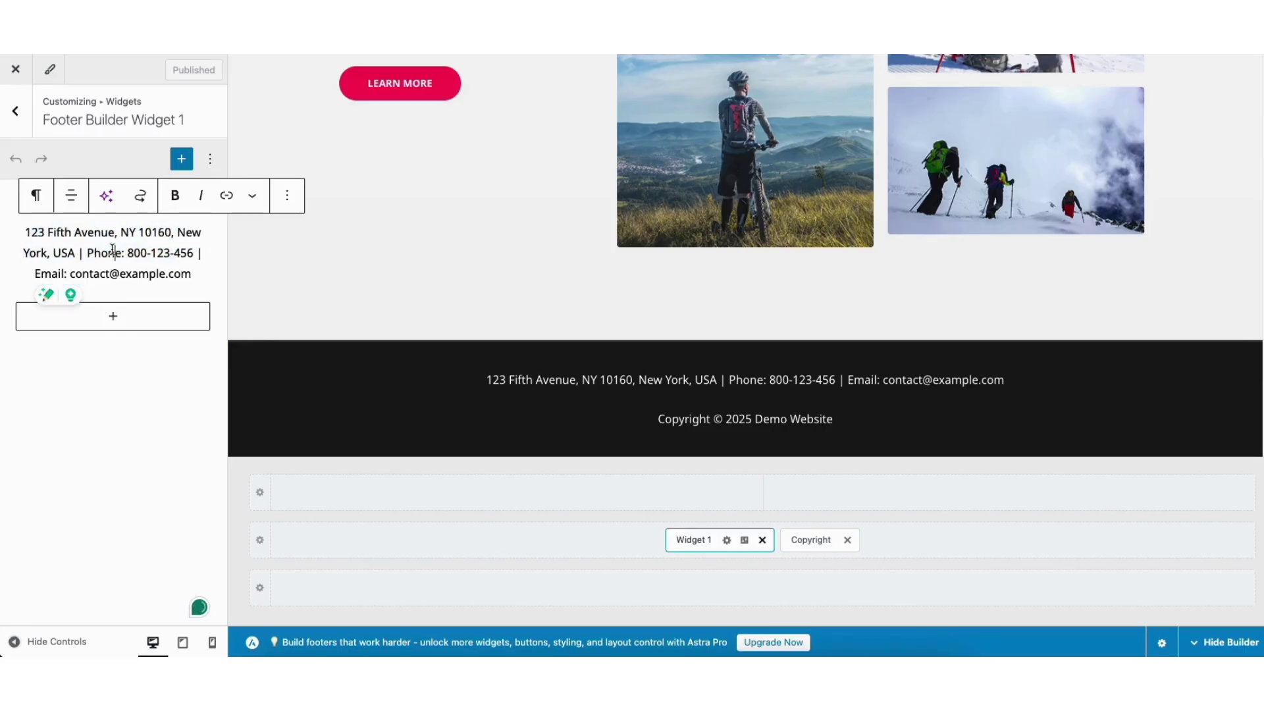
pyautogui.click(111, 317)
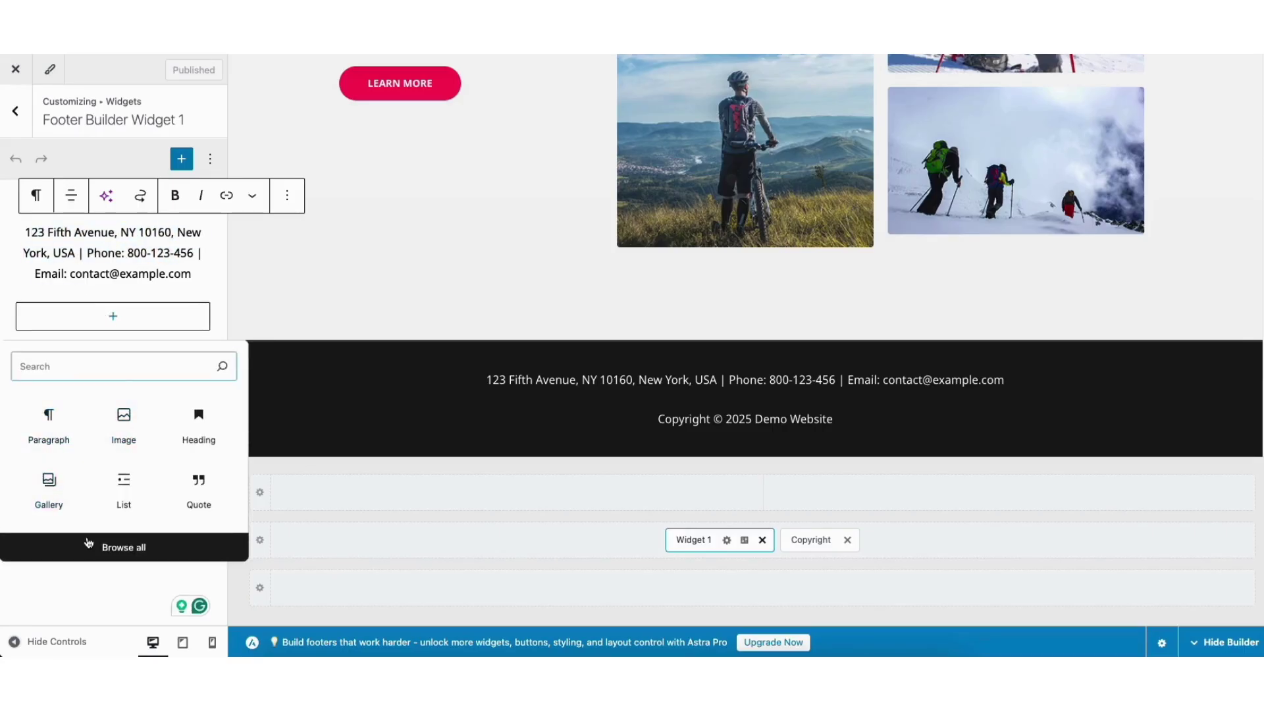
pyautogui.click(745, 540)
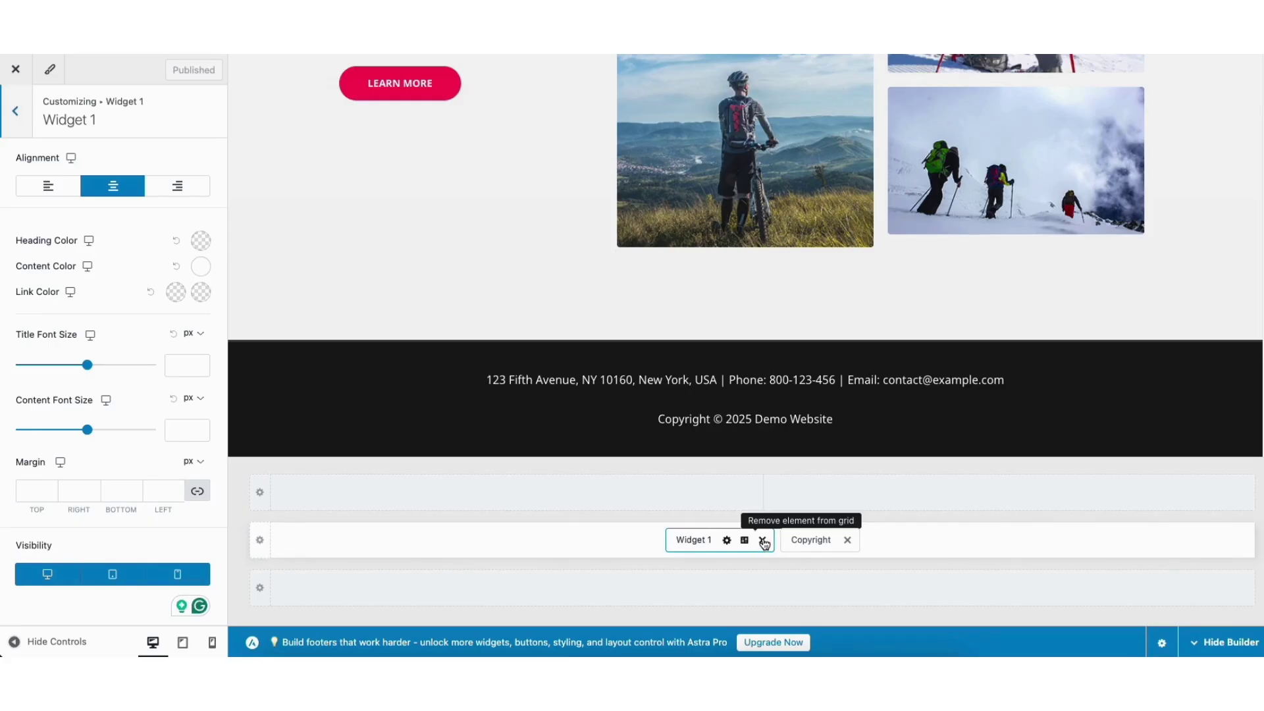
# - Look over the Primary Footer's column and layout settings and the elements that can be inserted in the footer row above it
pyautogui.moveTo(276, 361)
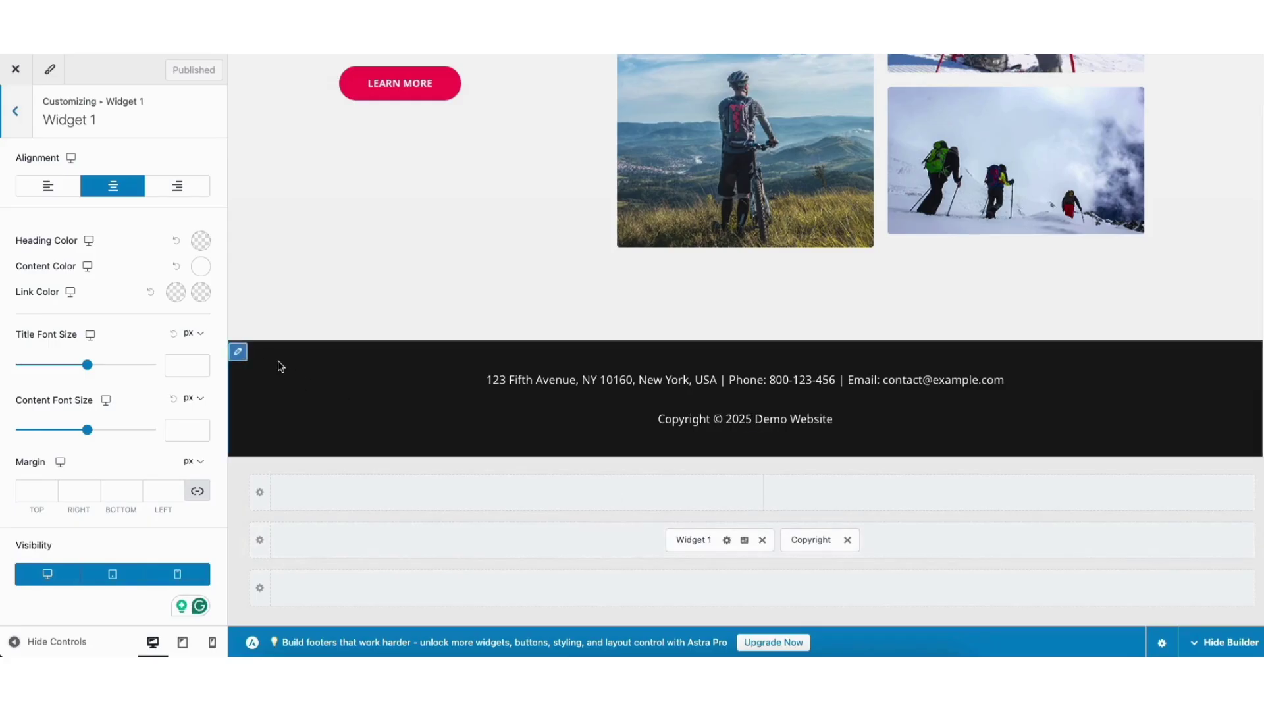
pyautogui.click(239, 353)
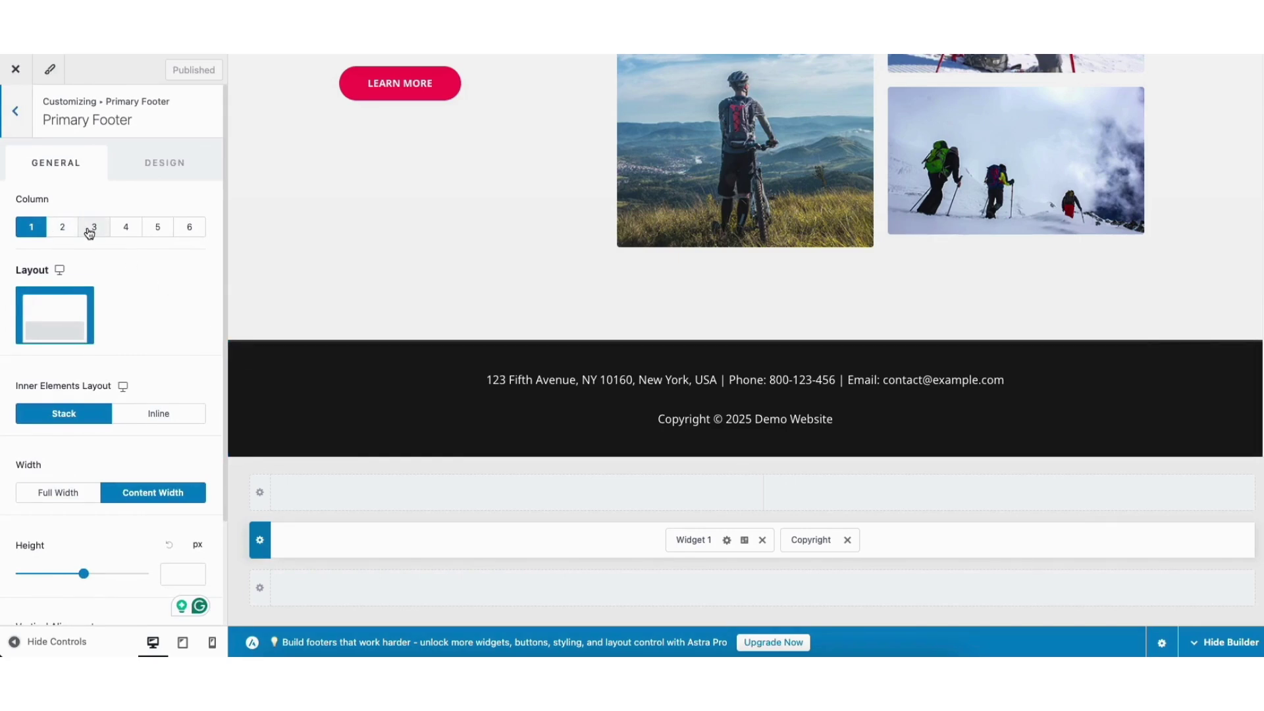
pyautogui.moveTo(410, 497)
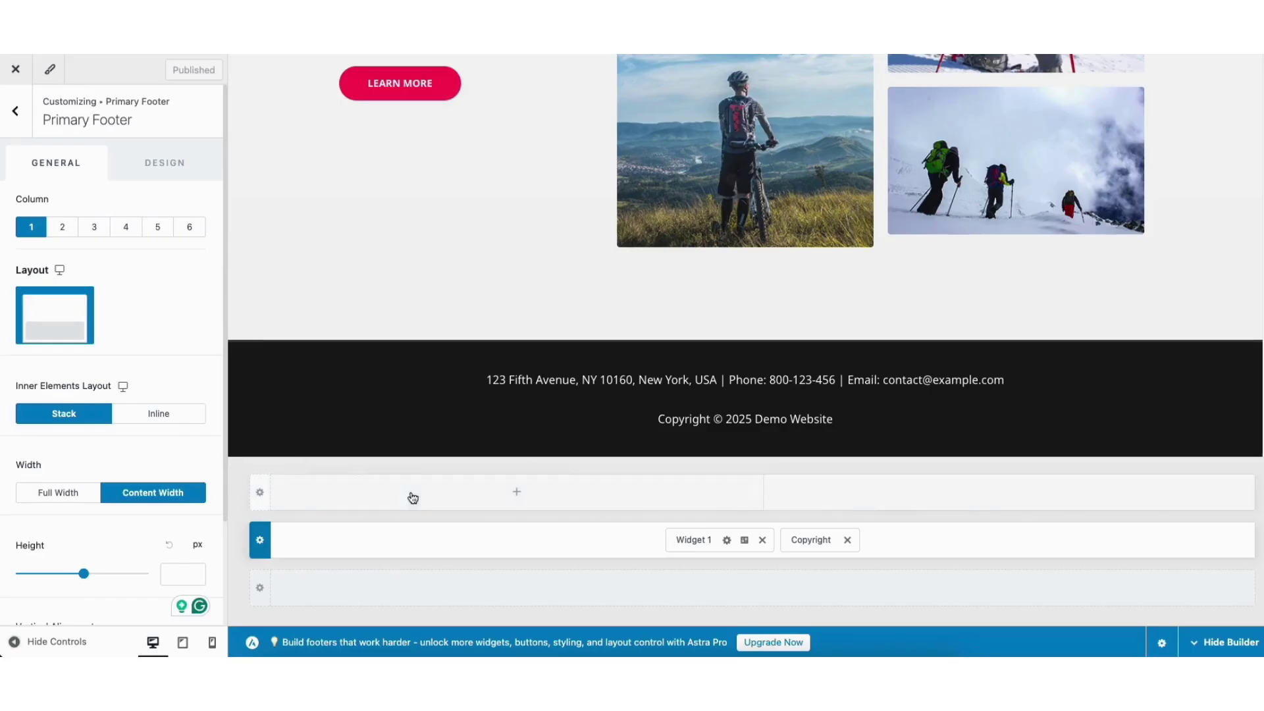
pyautogui.click(517, 494)
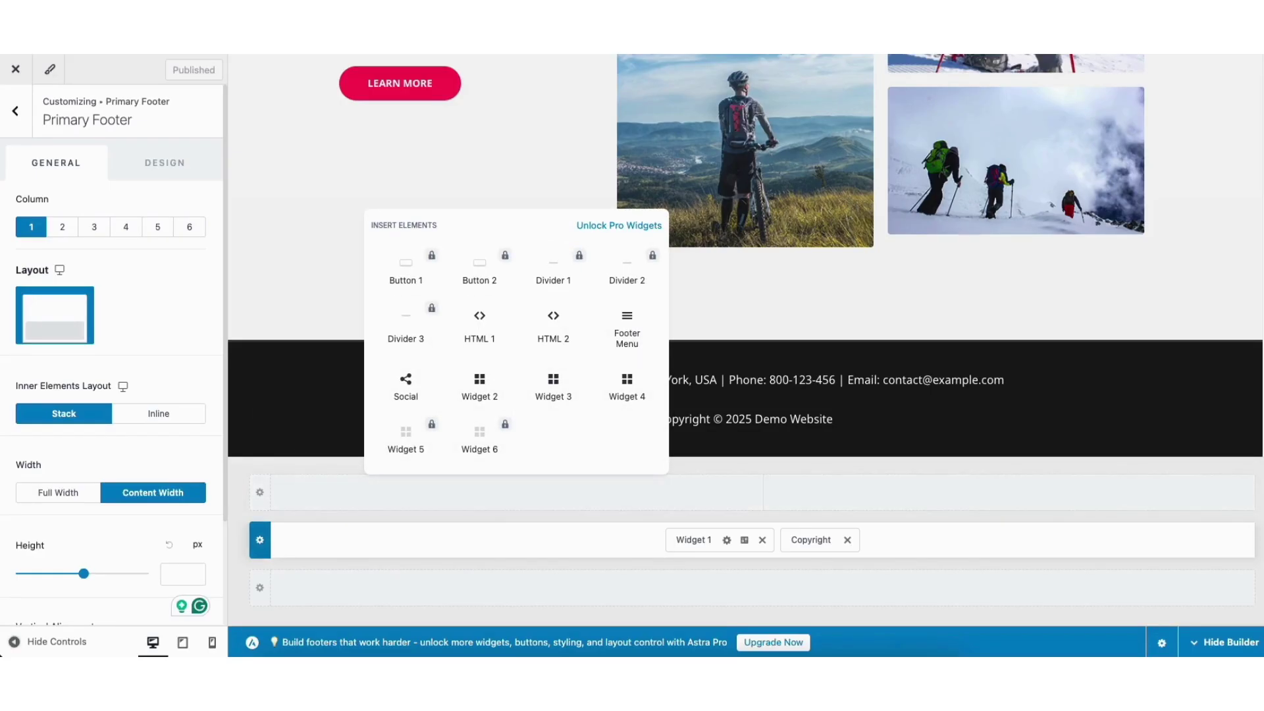
# - Review the general and design settings of the header's Take Action button and remove that button from the header
pyautogui.scroll(20, 836, 111)
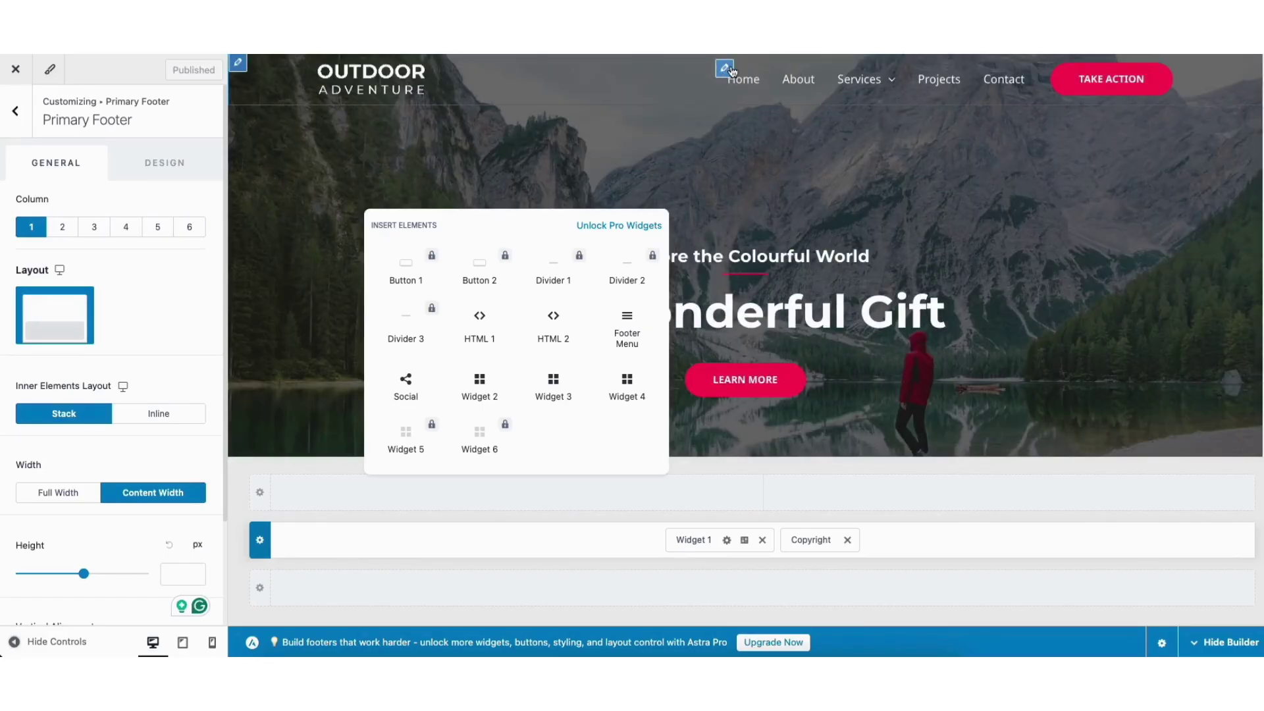
pyautogui.click(1057, 65)
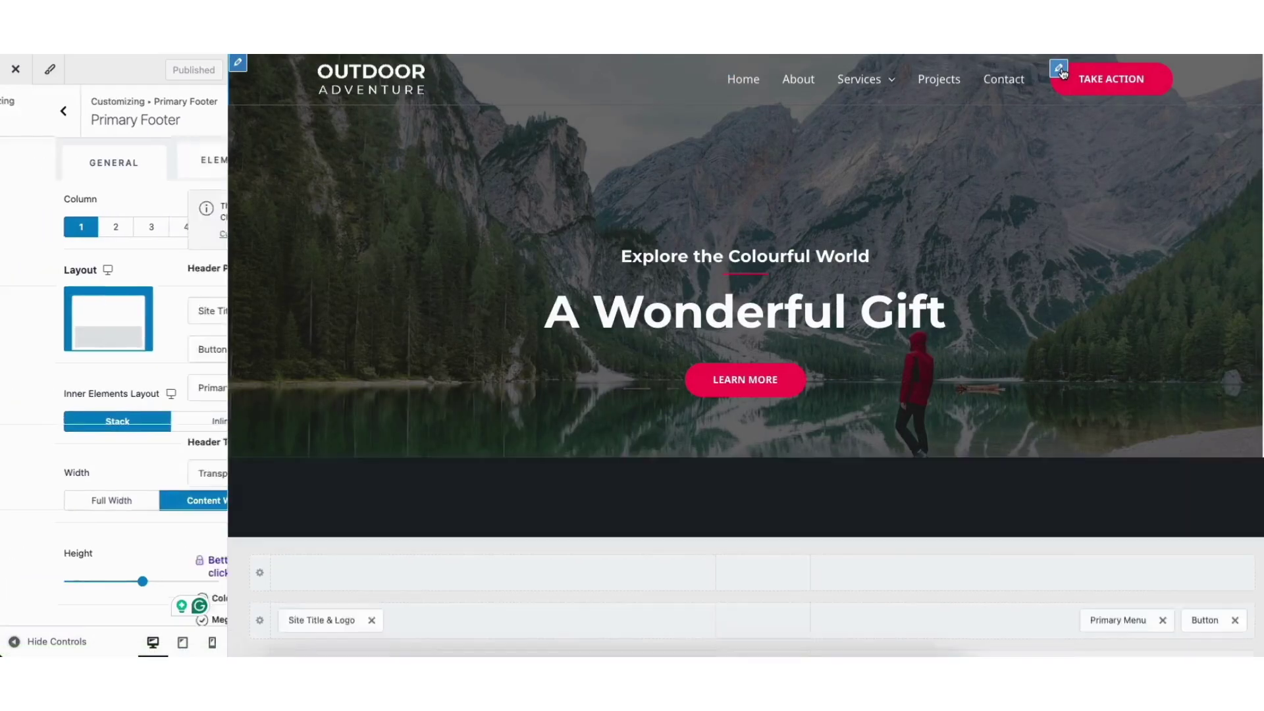
pyautogui.moveTo(22, 227); pyautogui.dragTo(102, 226)
pyautogui.click(117, 202)
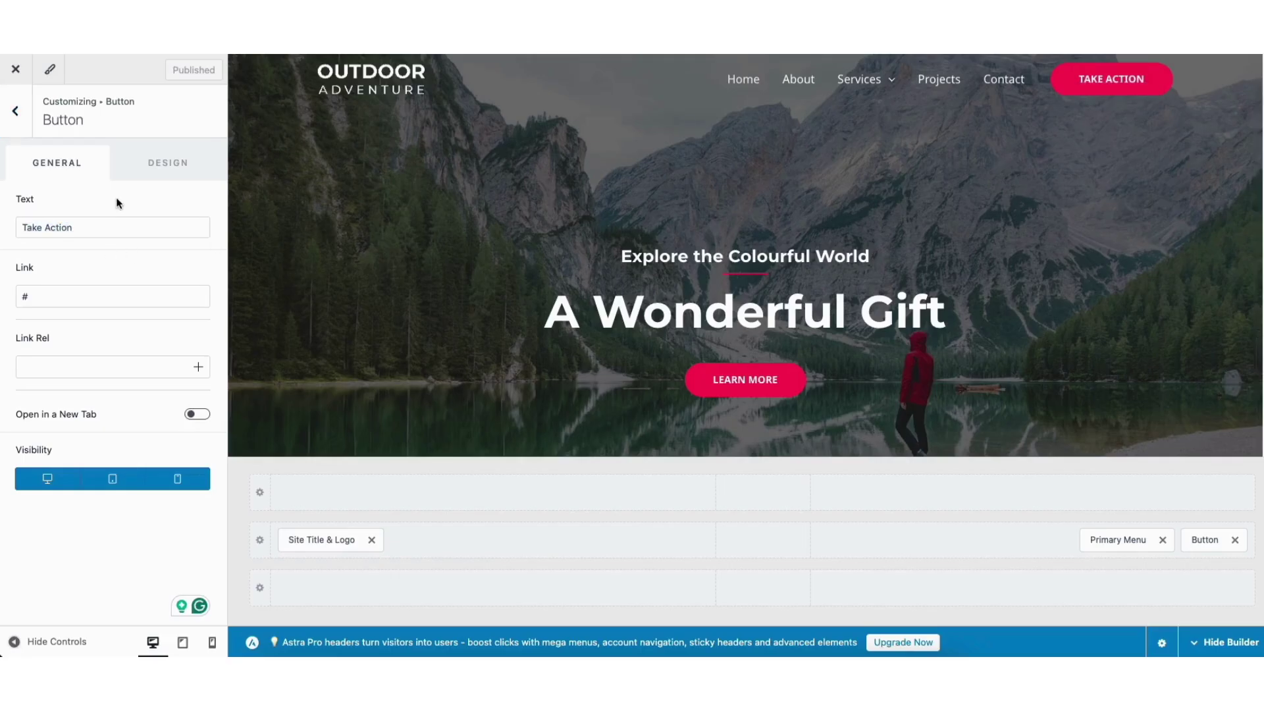
pyautogui.click(152, 167)
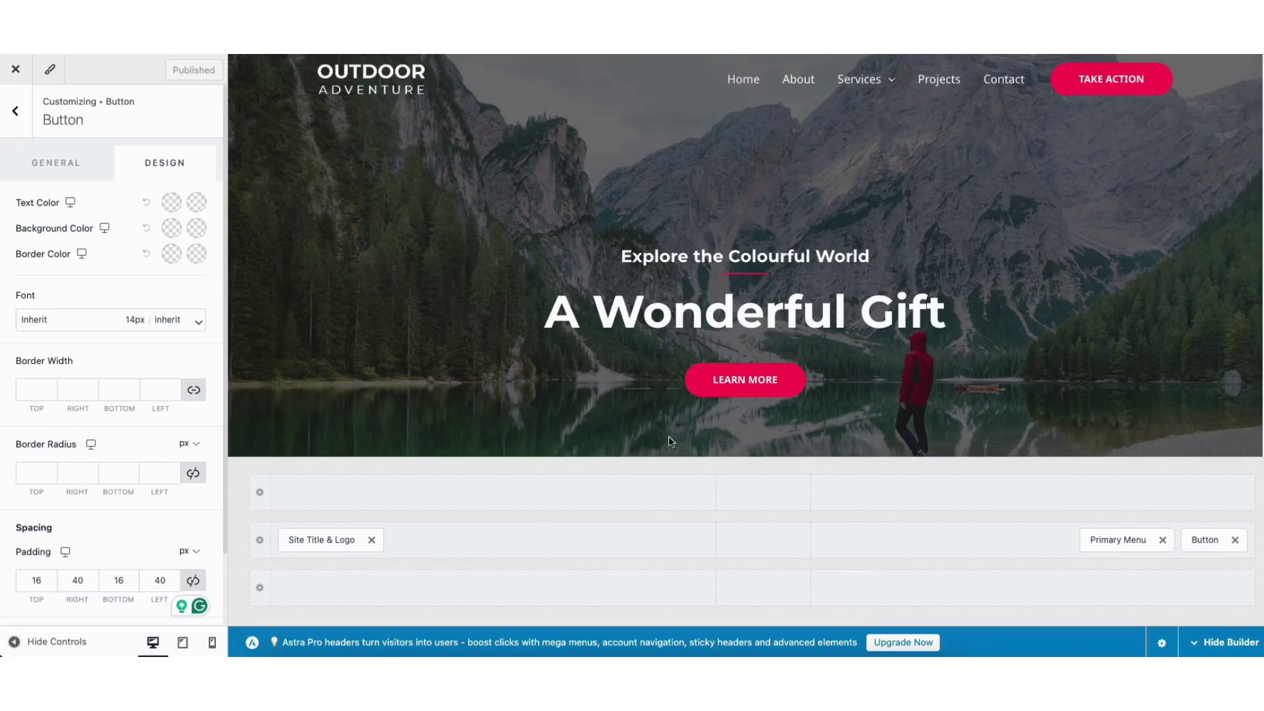
pyautogui.click(1235, 540)
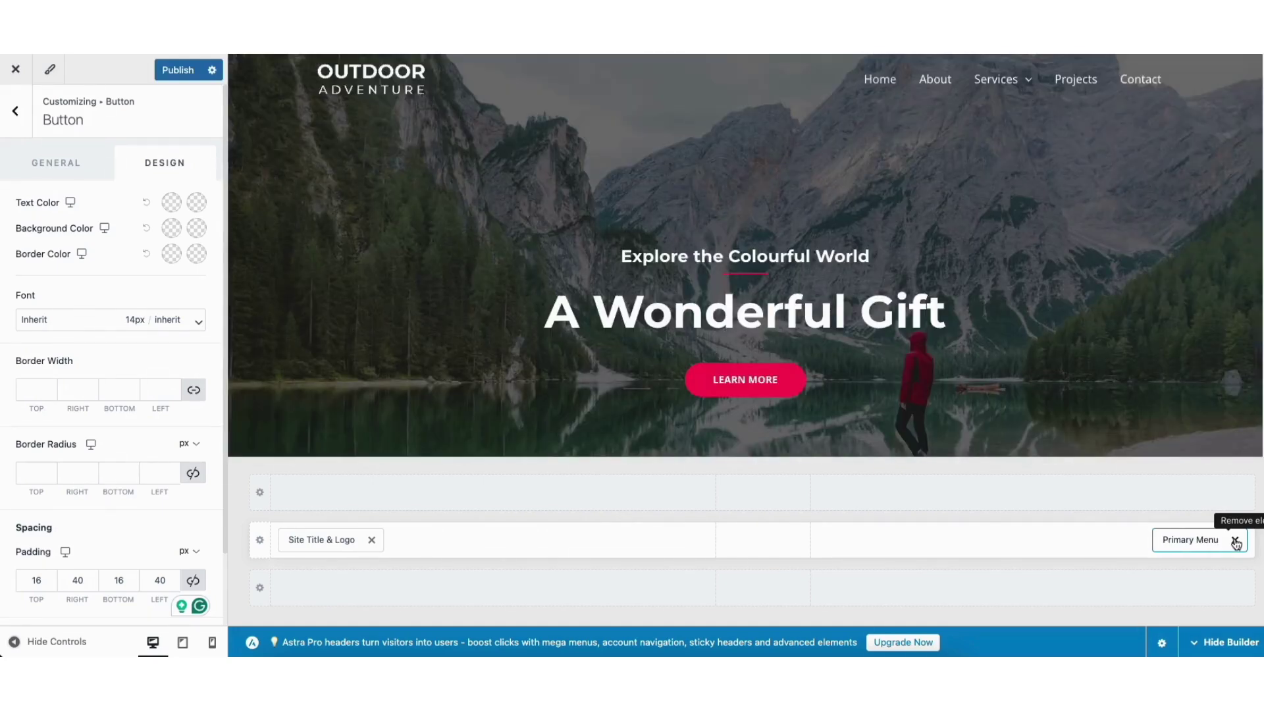
pyautogui.moveTo(1179, 542)
pyautogui.mouseDown()
pyautogui.moveTo(855, 525)
pyautogui.moveTo(769, 549)
pyautogui.moveTo(1168, 545)
pyautogui.mouseUp()
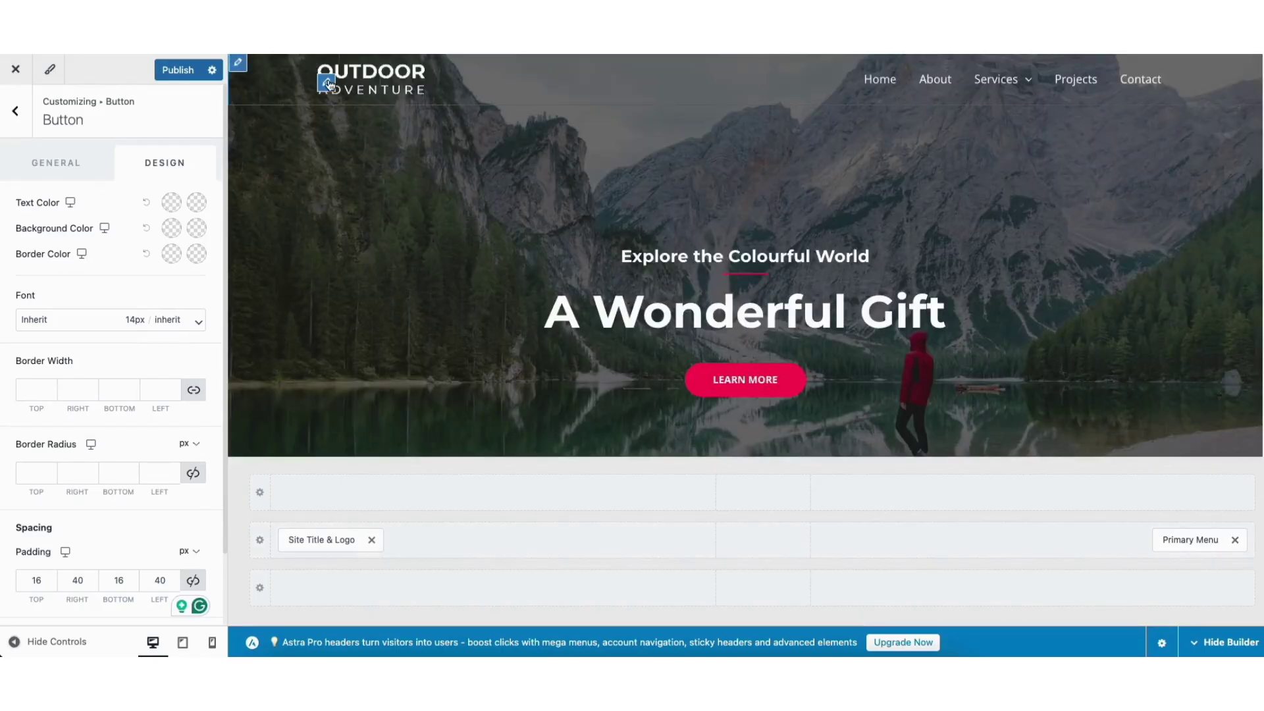
# - Look over the transparent header's logo options and its design settings for colors and background
pyautogui.click(326, 83)
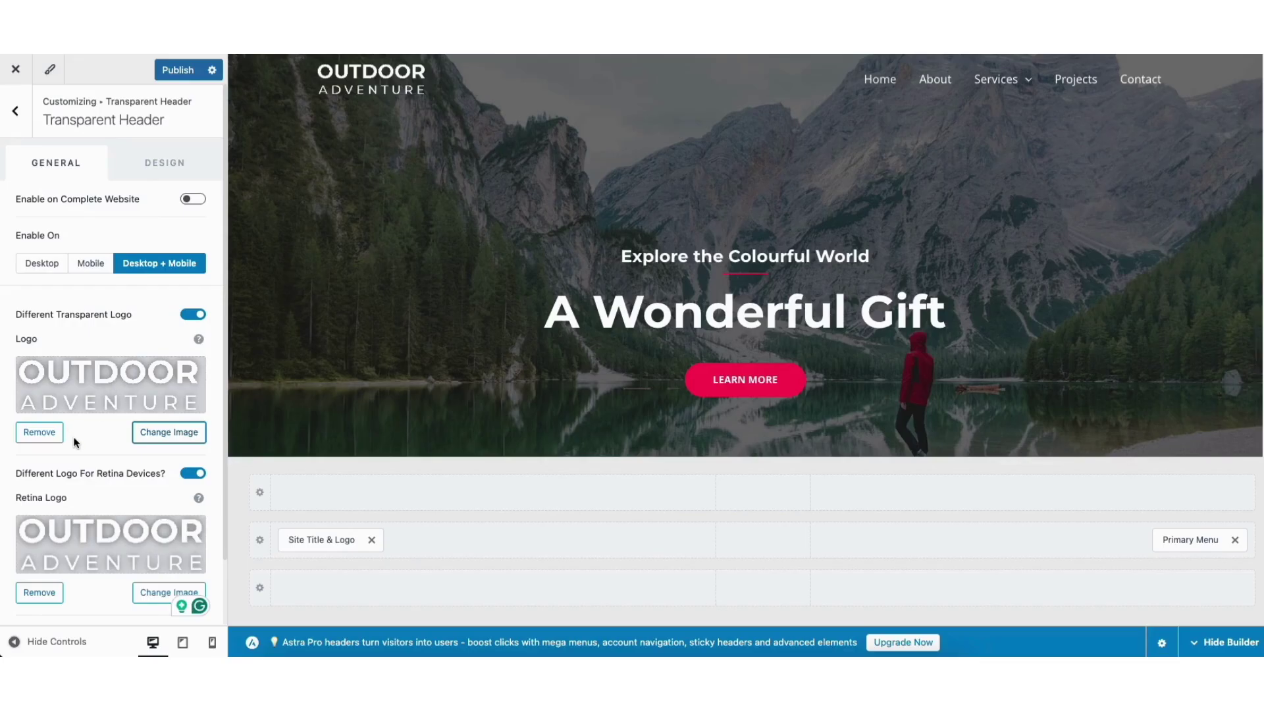
pyautogui.click(152, 173)
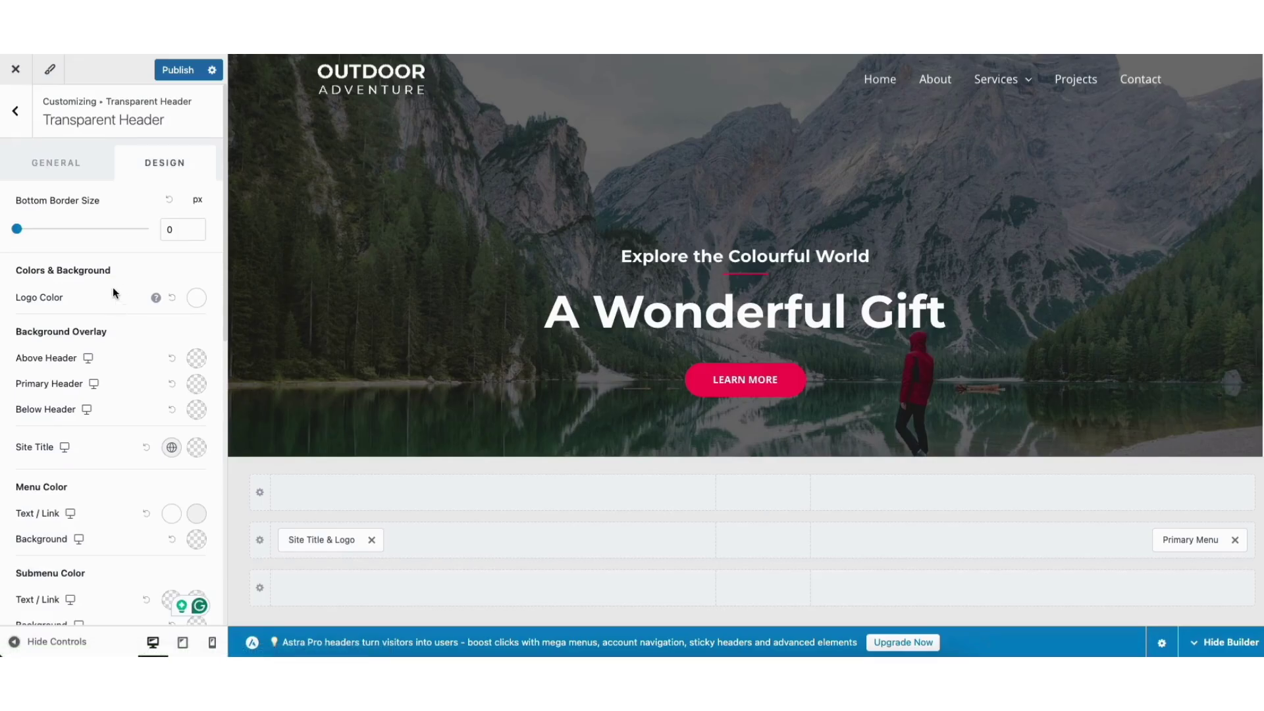
pyautogui.click(15, 111)
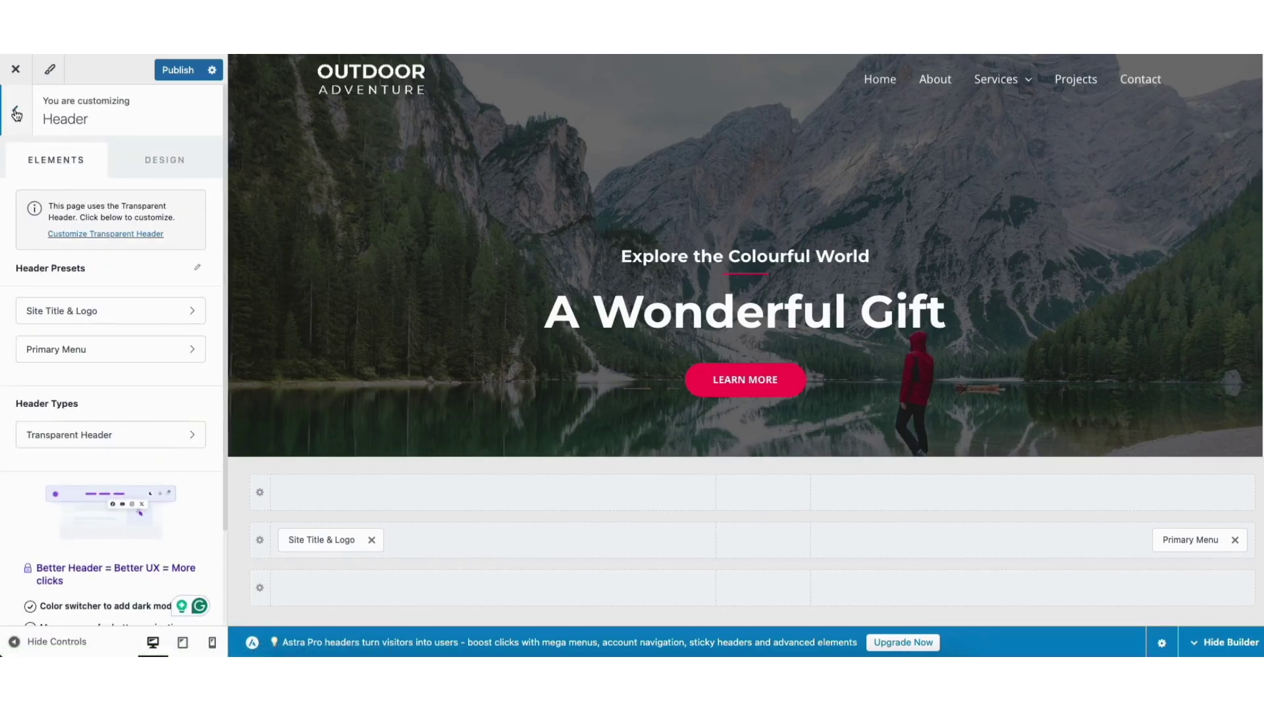
# - Examine the Site Identity options, including the site icon, logo, logo width, site title and tagline
pyautogui.click(15, 114)
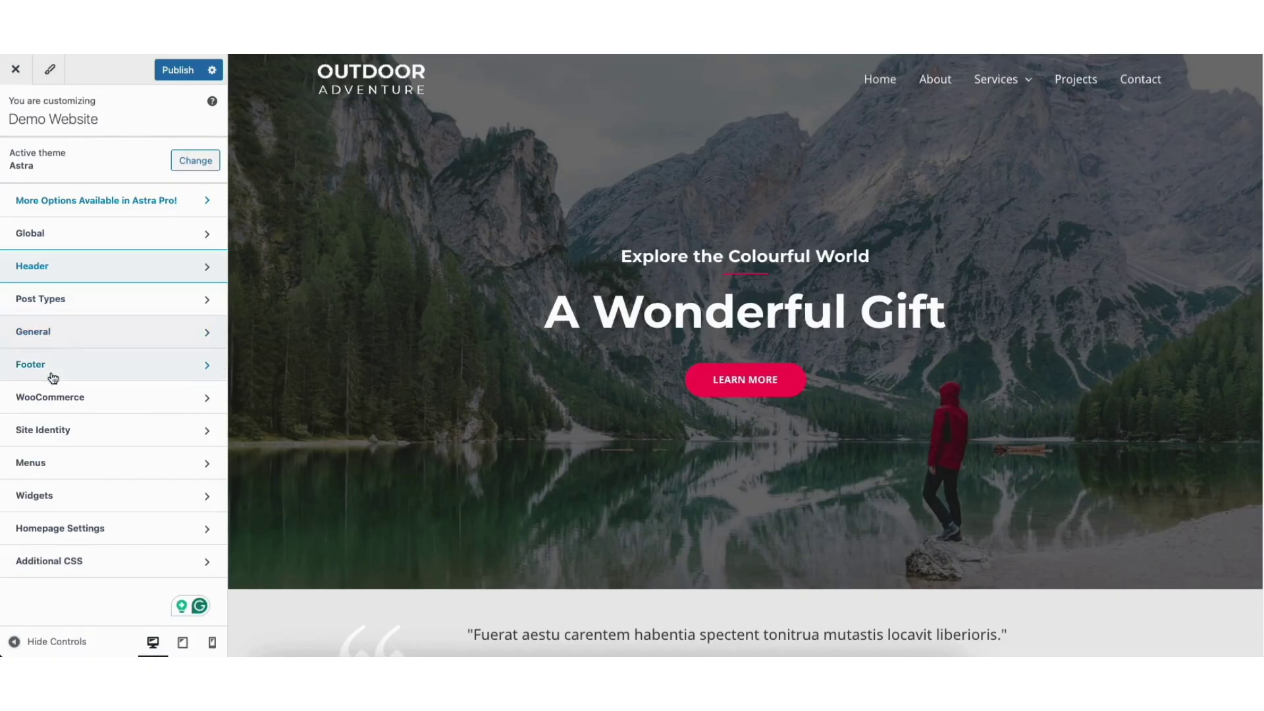
pyautogui.click(58, 438)
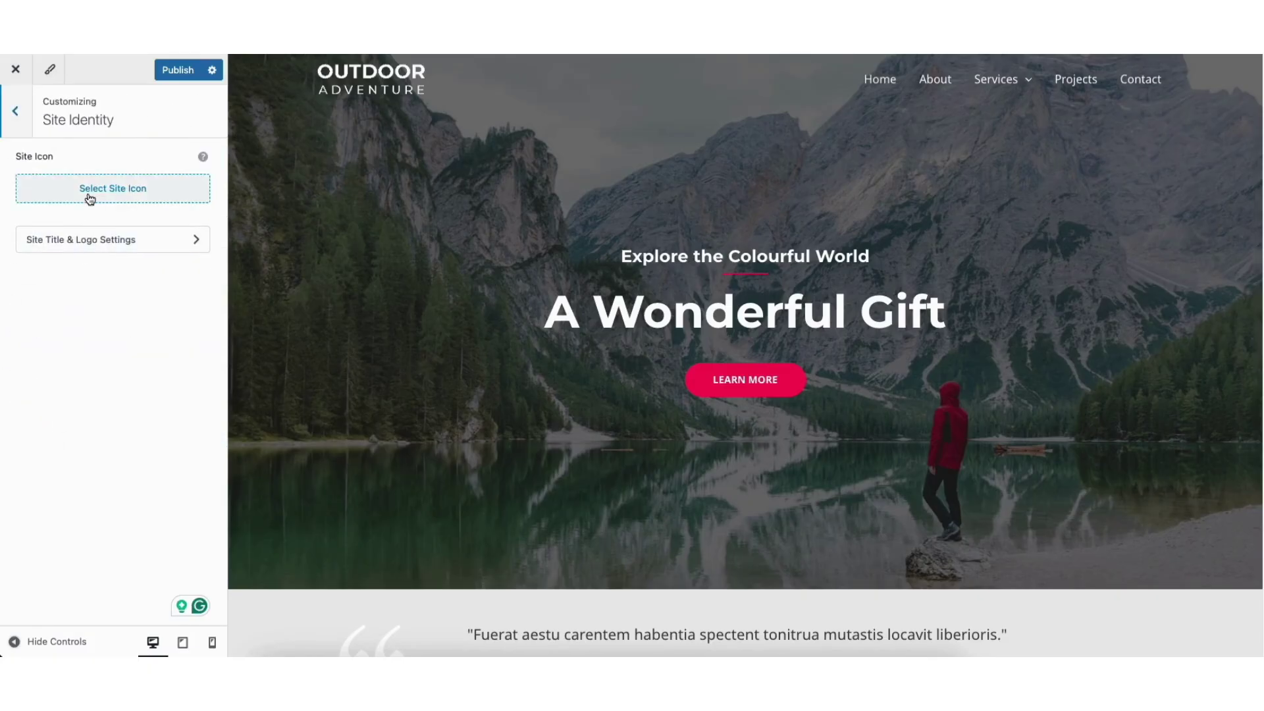
pyautogui.click(86, 242)
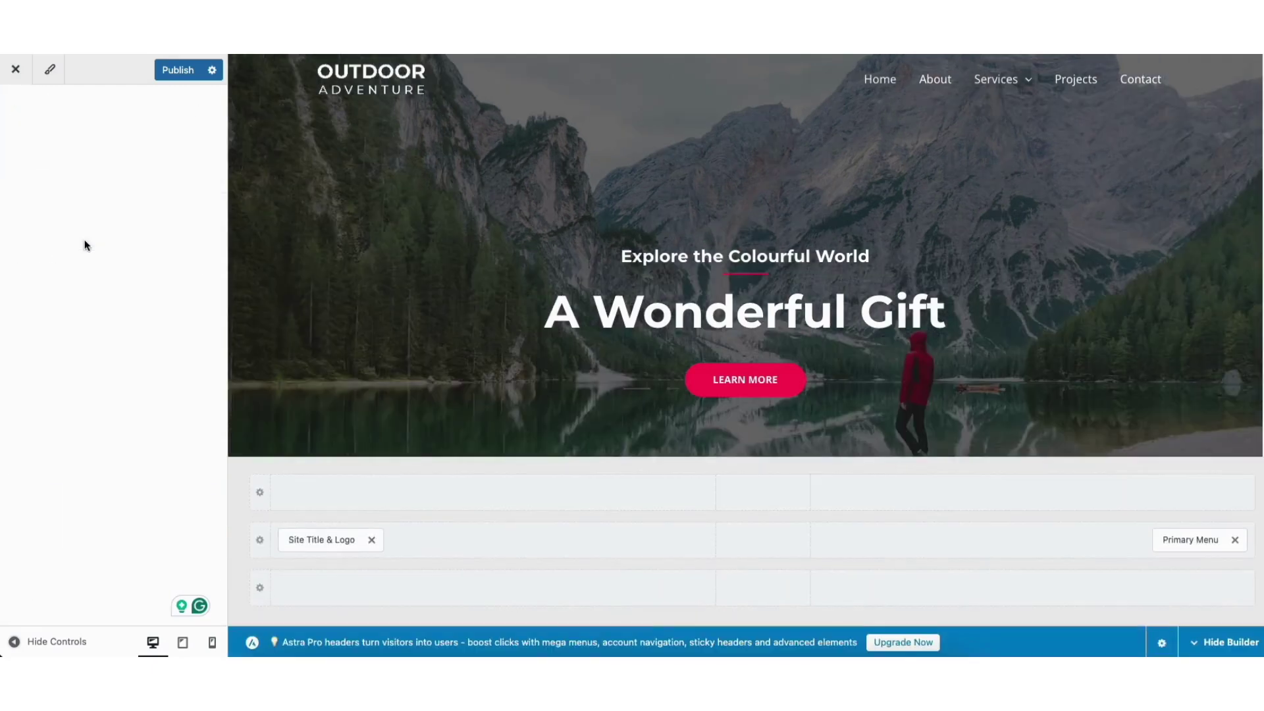
pyautogui.scroll(-6, 220, 316)
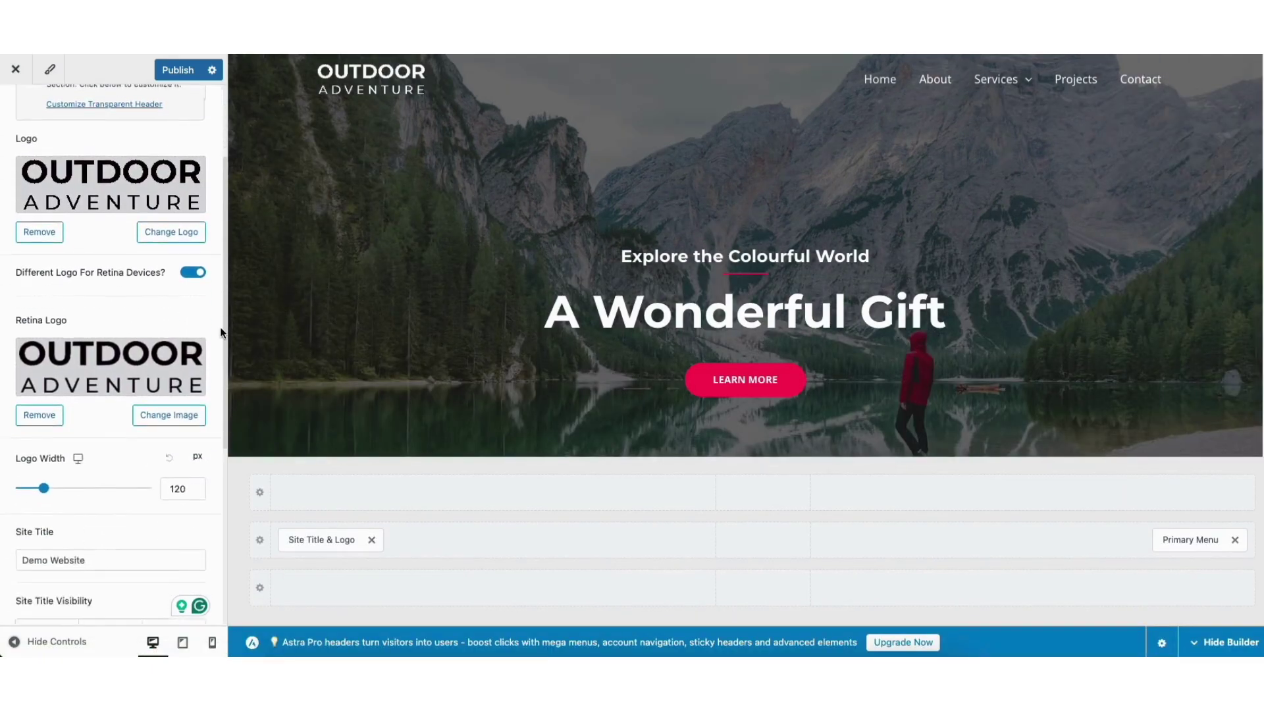
pyautogui.moveTo(23, 300); pyautogui.dragTo(102, 299)
pyautogui.click(50, 460)
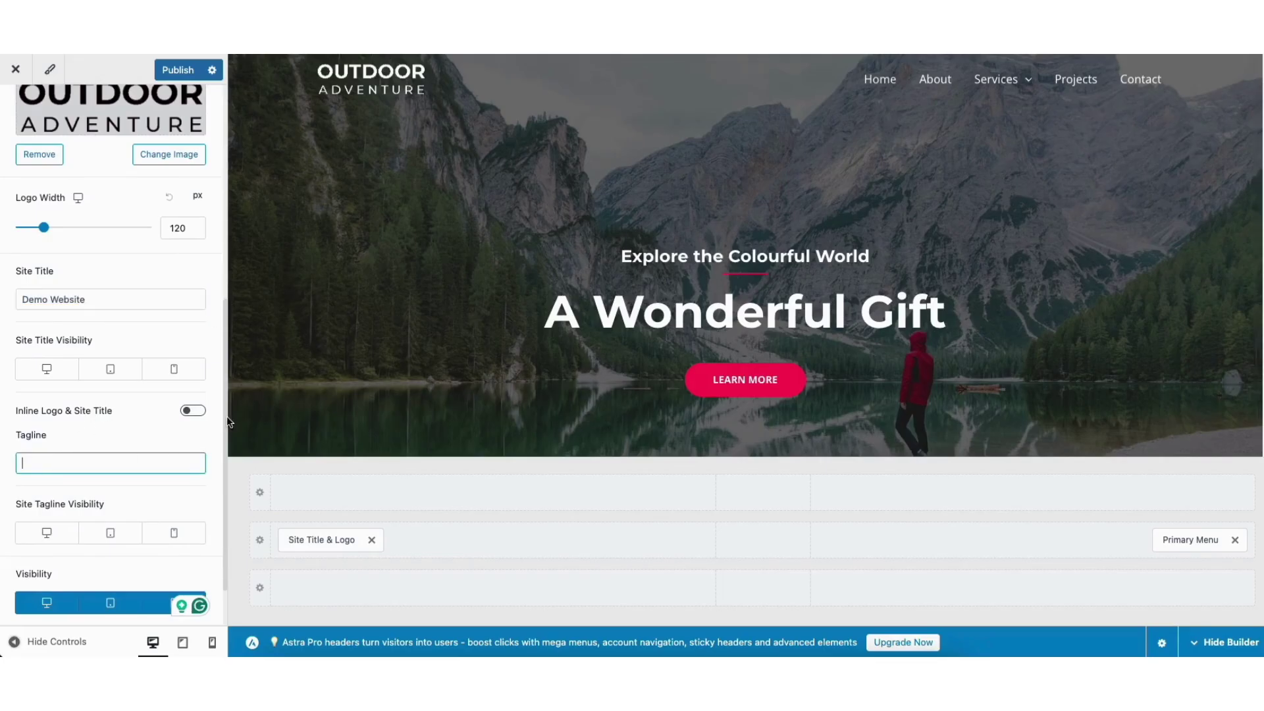
pyautogui.scroll(6, 204, 154)
# - Look through the theme's Global settings for typography, colors and buttons
pyautogui.click(13, 112)
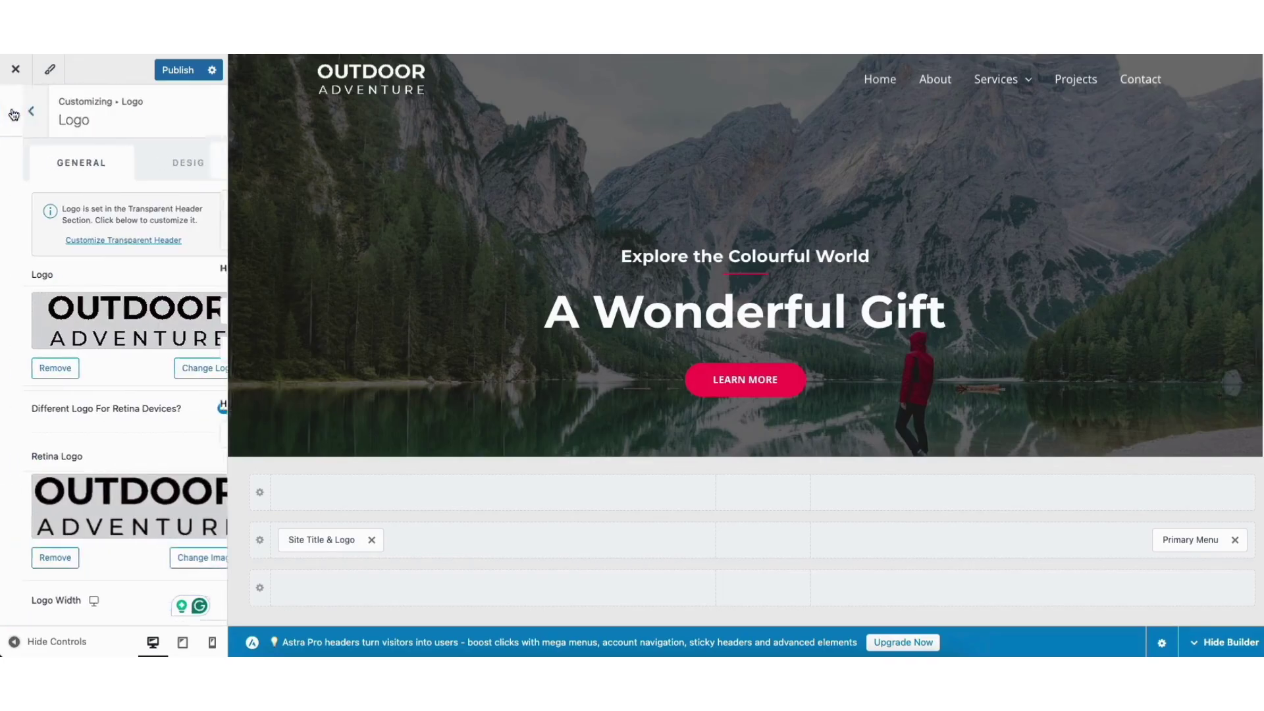
pyautogui.click(13, 113)
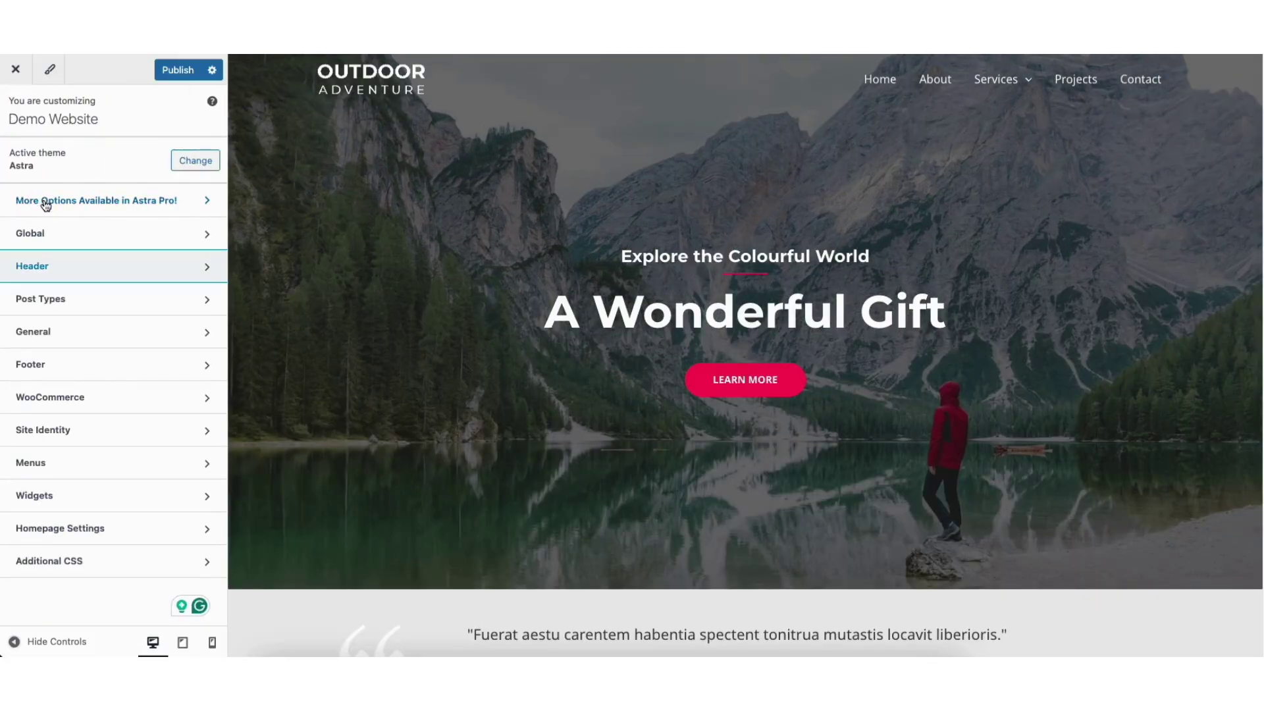
pyautogui.click(55, 240)
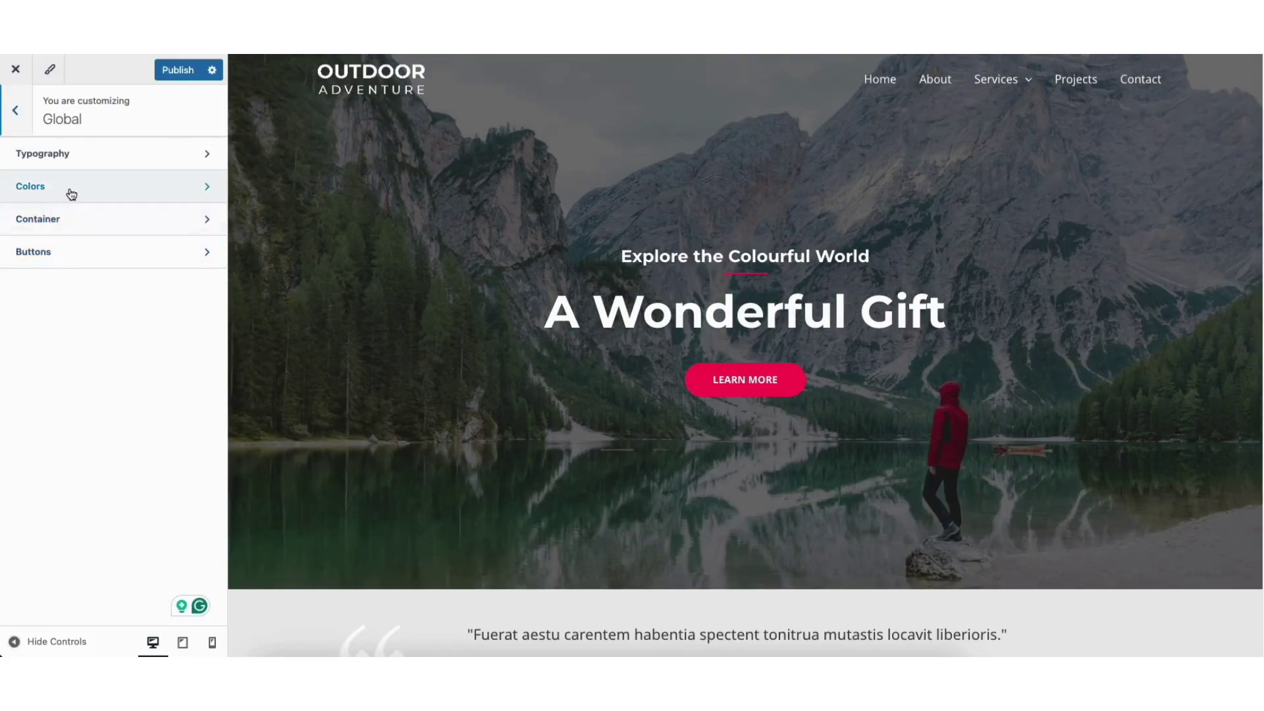
pyautogui.click(80, 158)
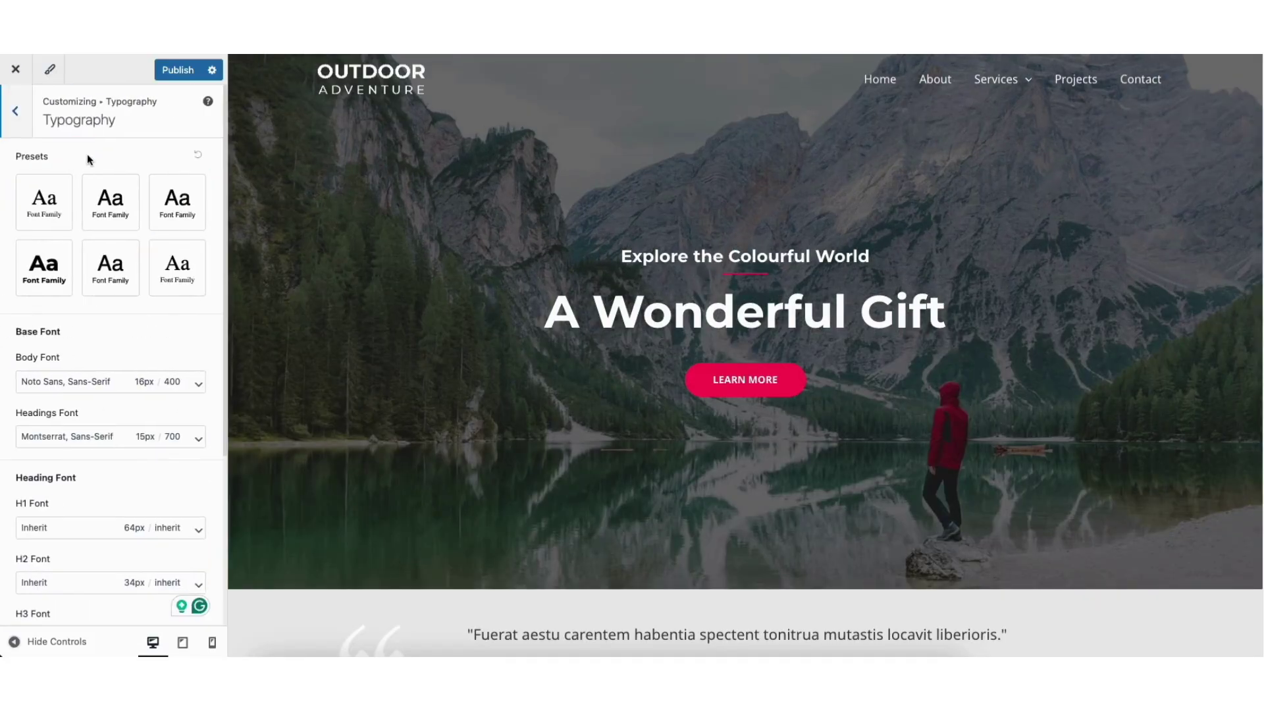
pyautogui.click(24, 119)
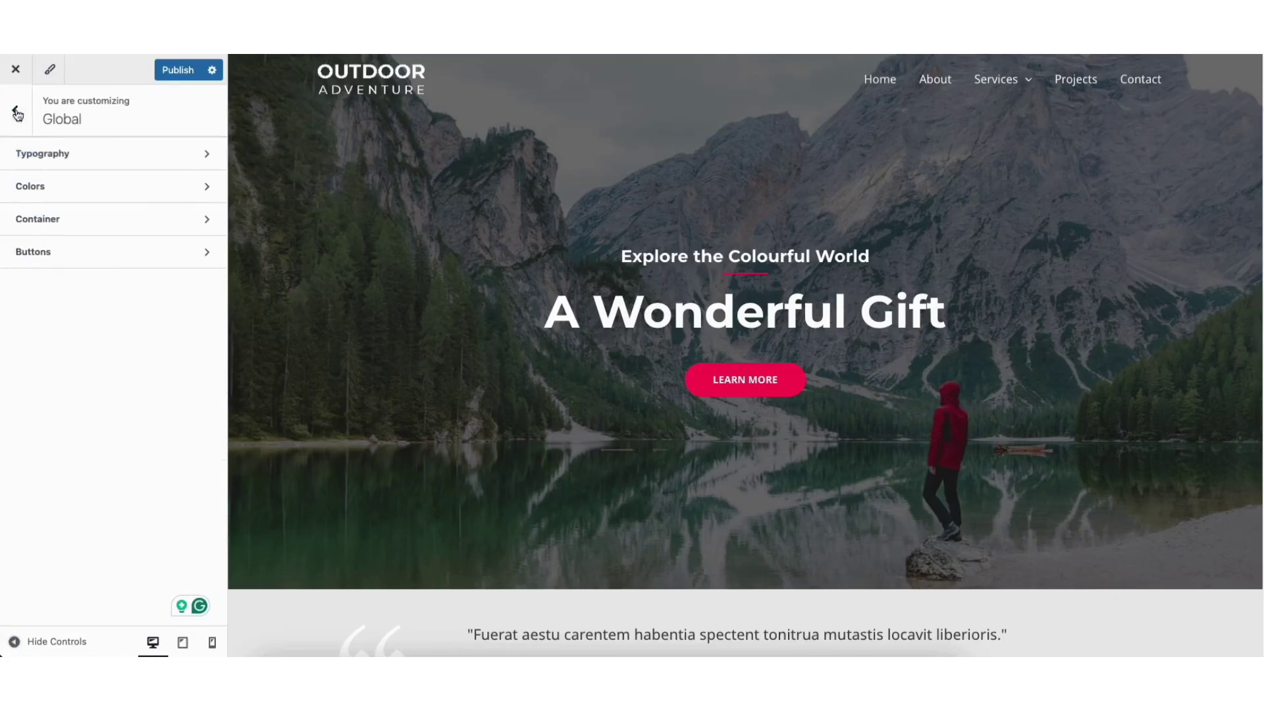
pyautogui.click(51, 187)
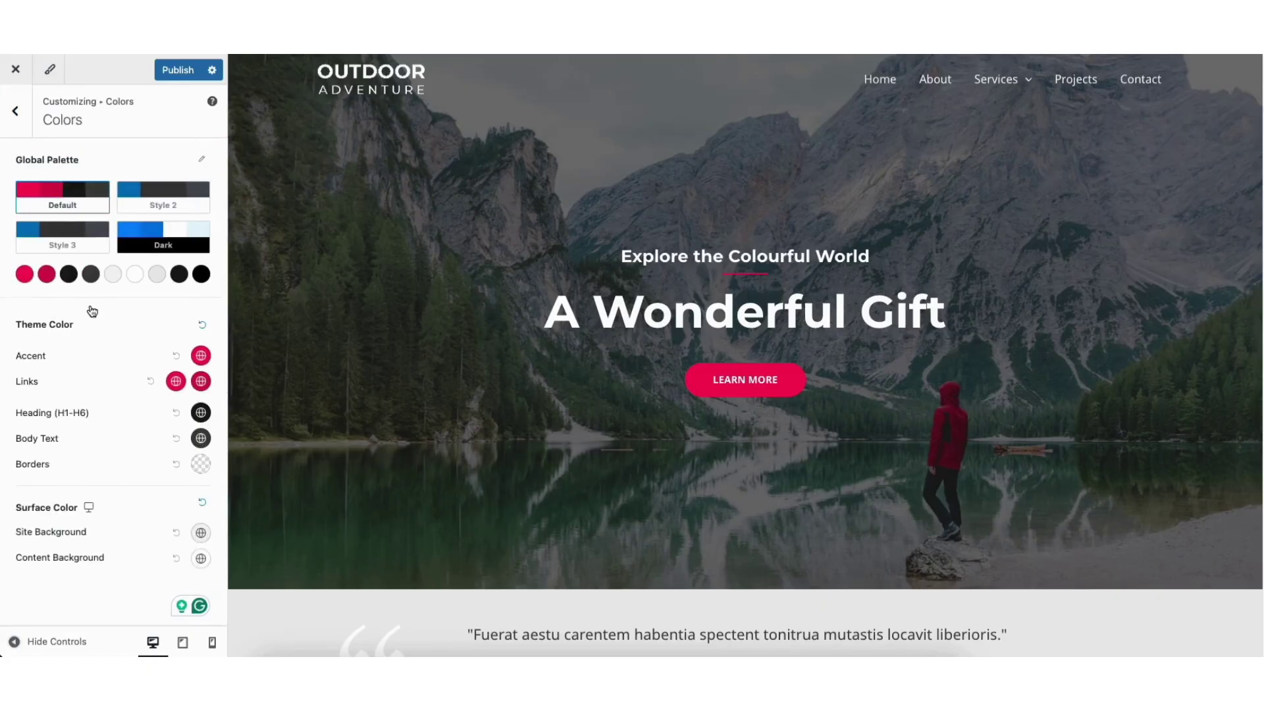
pyautogui.click(15, 112)
pyautogui.click(42, 254)
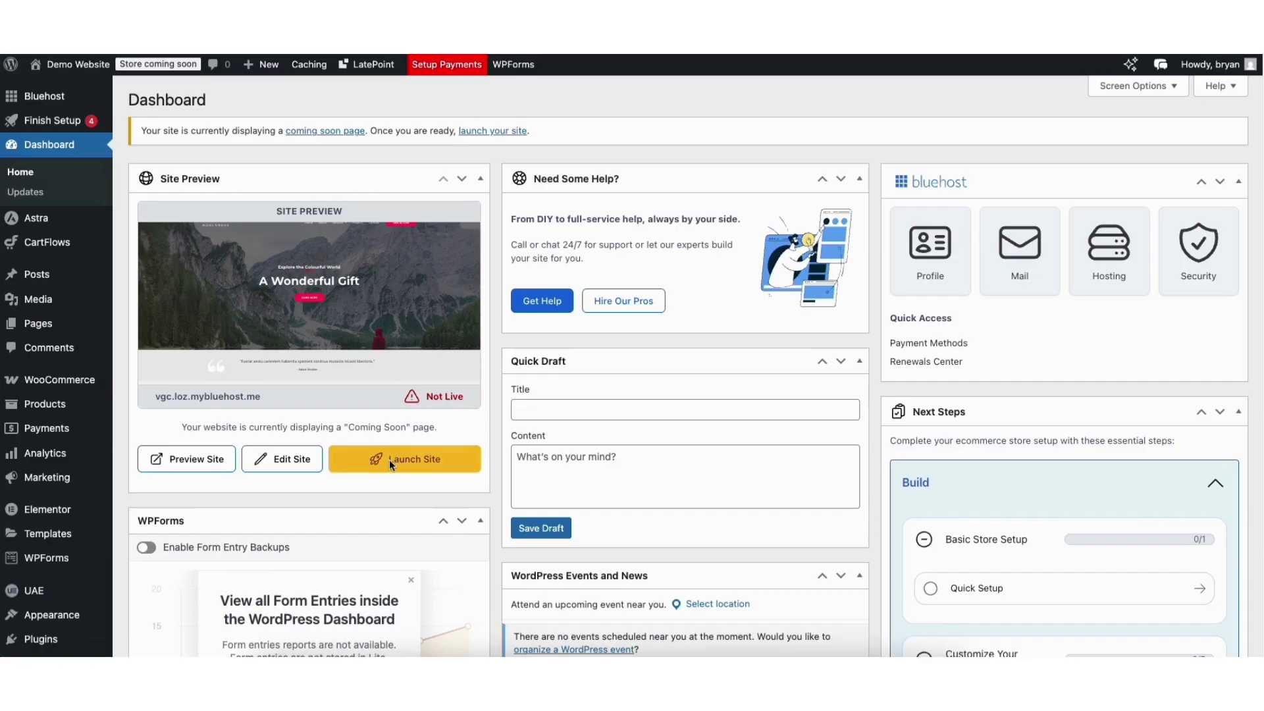
# - Launch the site from the WordPress dashboard's site preview
pyautogui.click(363, 463)
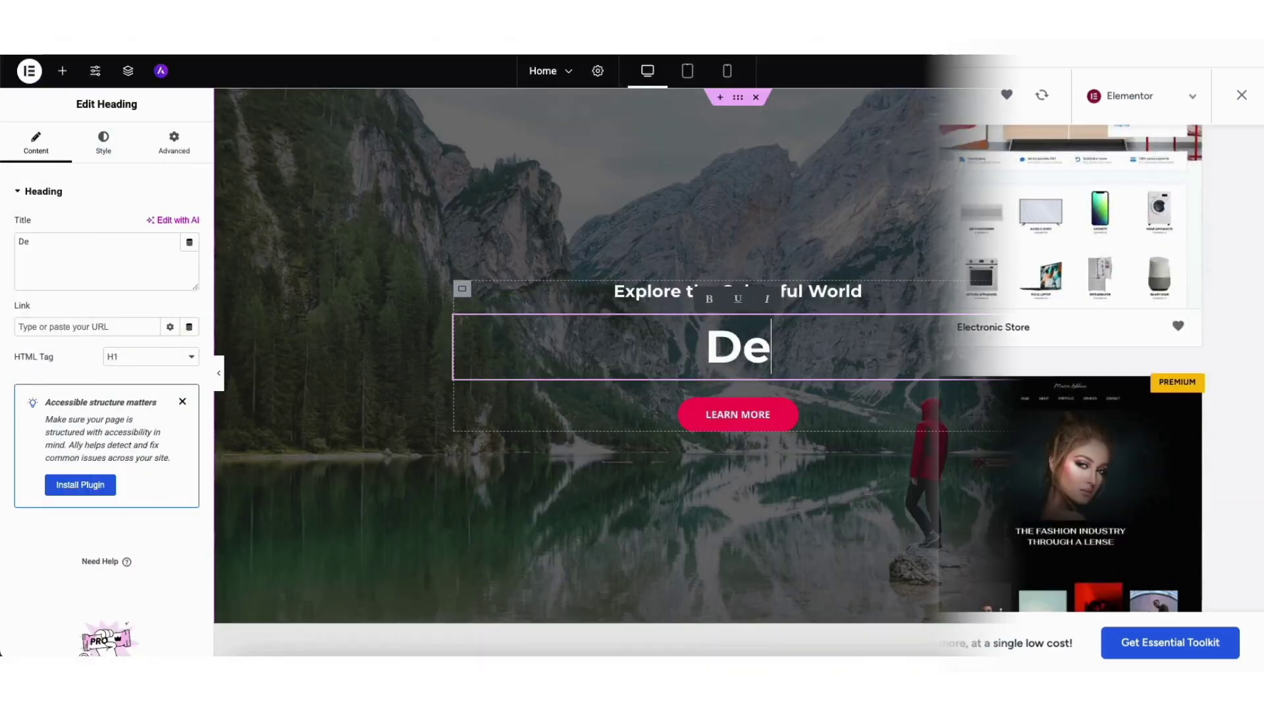
# - Retype the Home page's main heading and add a heading starting "Demo Ti" above Learn More in the Upcoming Tours & Destination section
pyautogui.write('We')
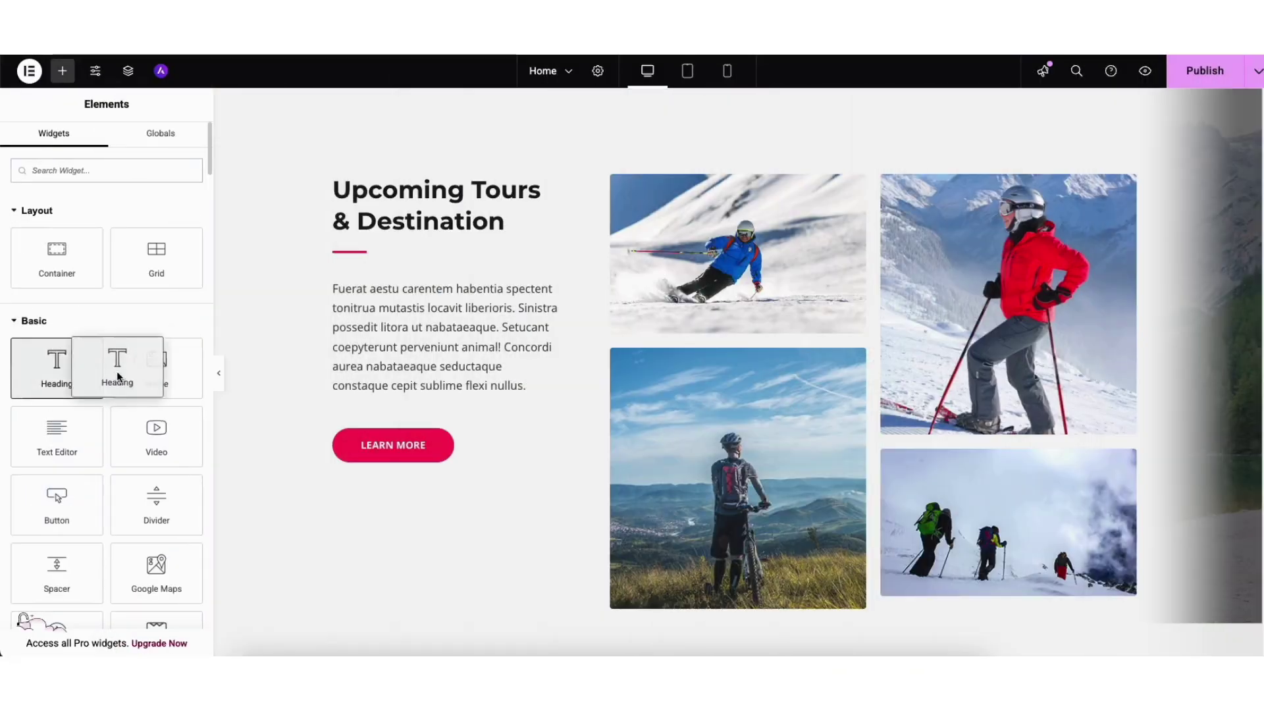
pyautogui.moveTo(117, 369); pyautogui.dragTo(437, 401)
pyautogui.write('Demo Ti')
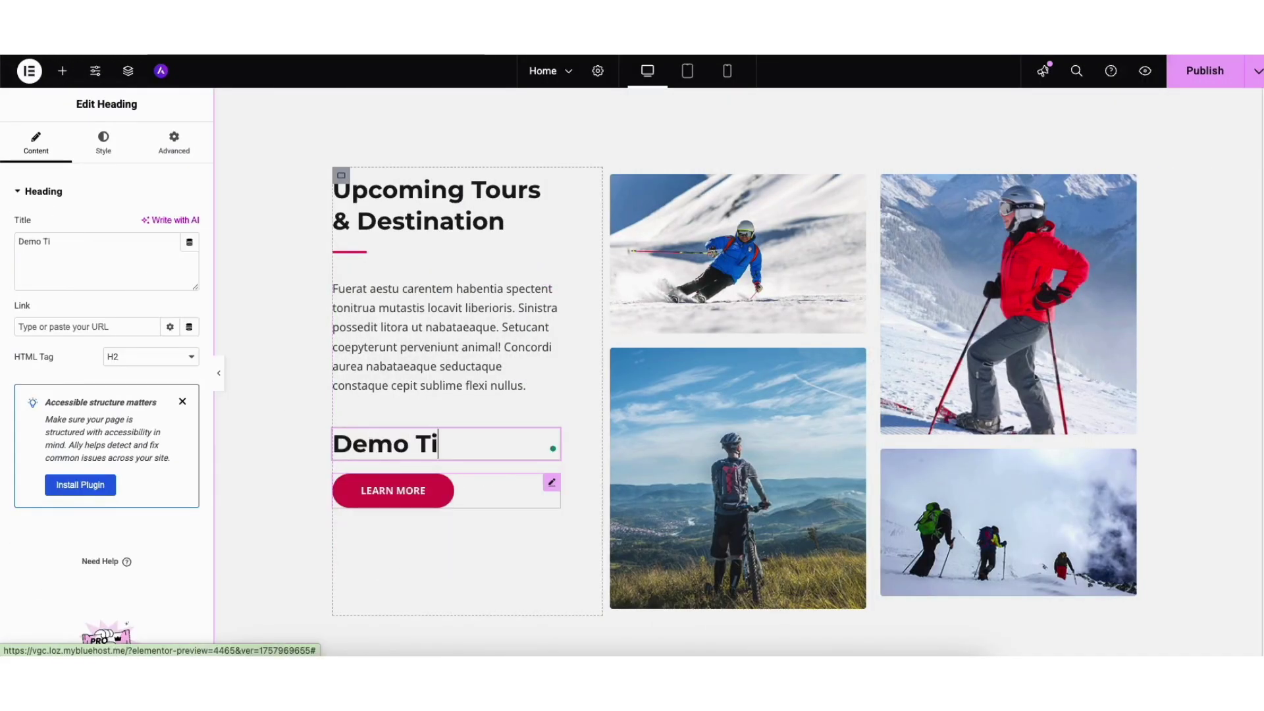